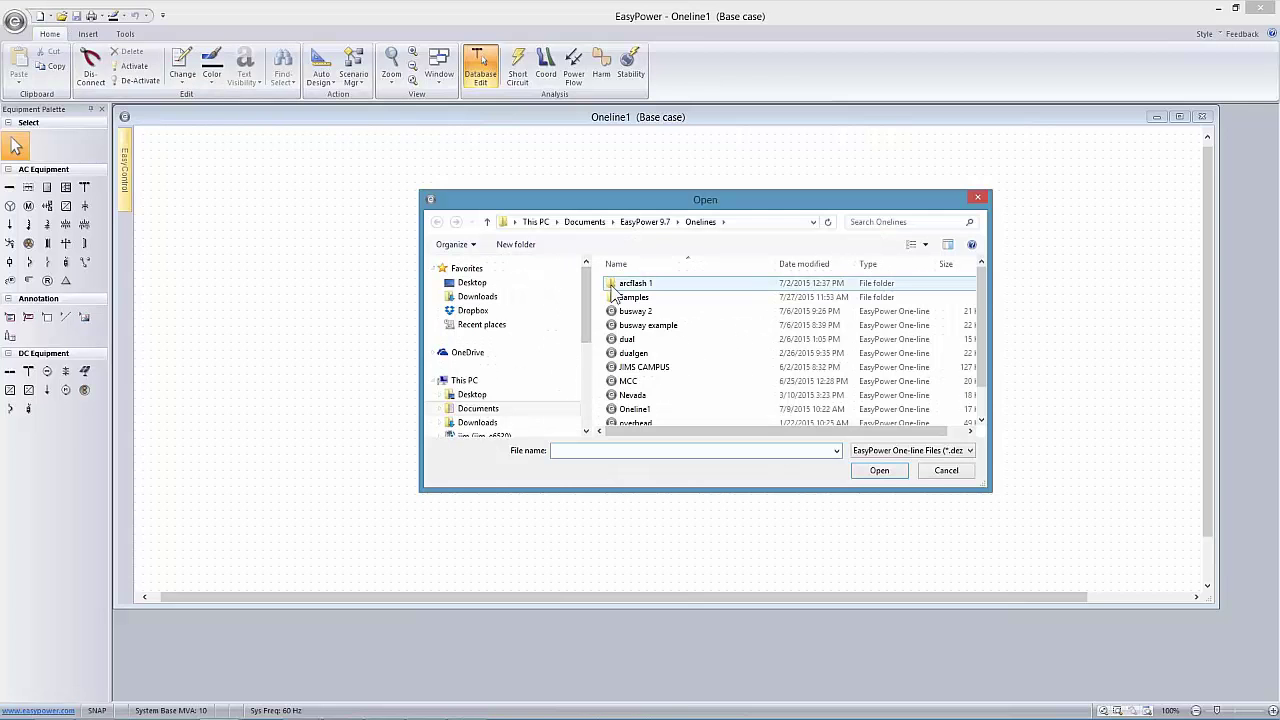
# Open the SmartPDC-1 one-line from the Samples folder and maximize its window
pyautogui.doubleClick(625, 297)
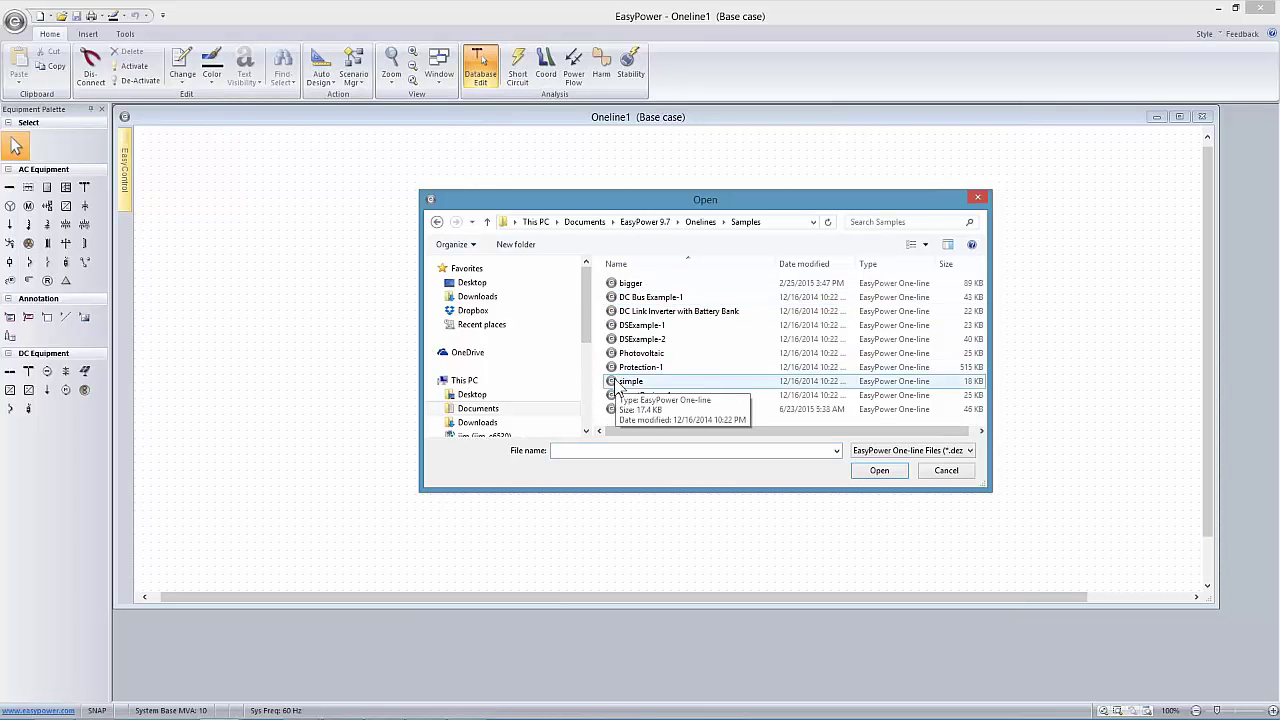
pyautogui.click(640, 409)
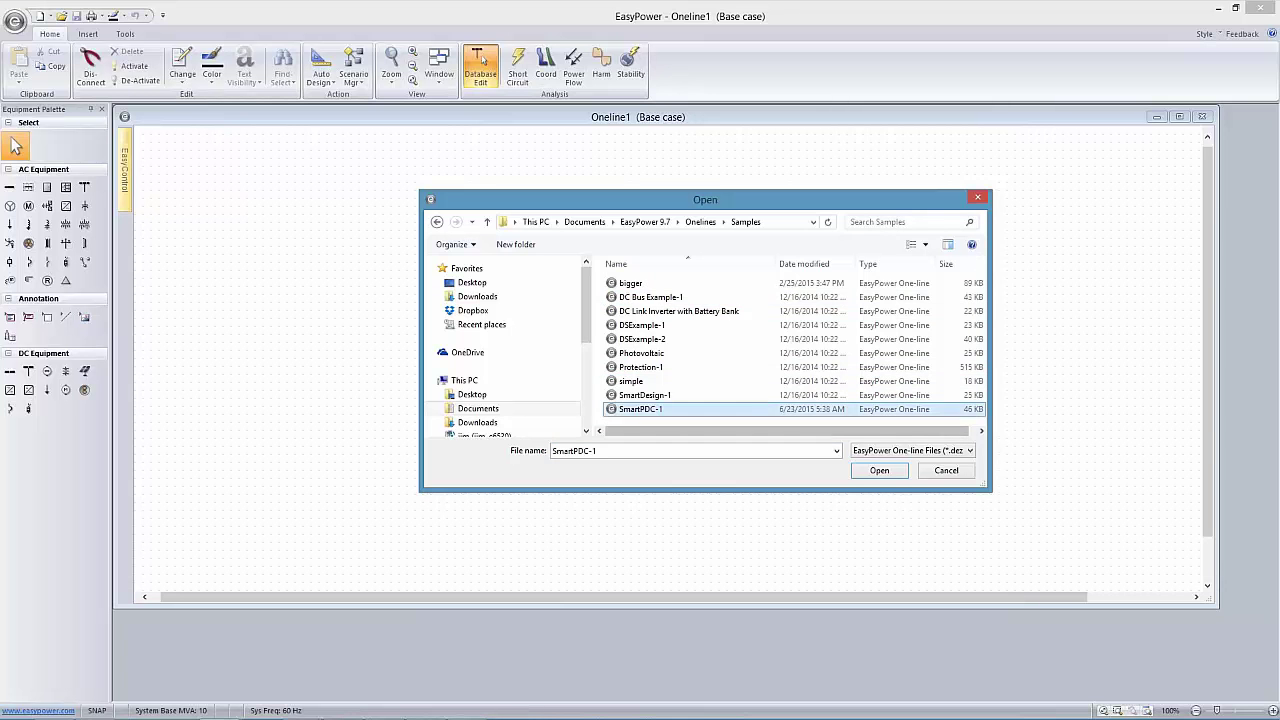
pyautogui.click(879, 470)
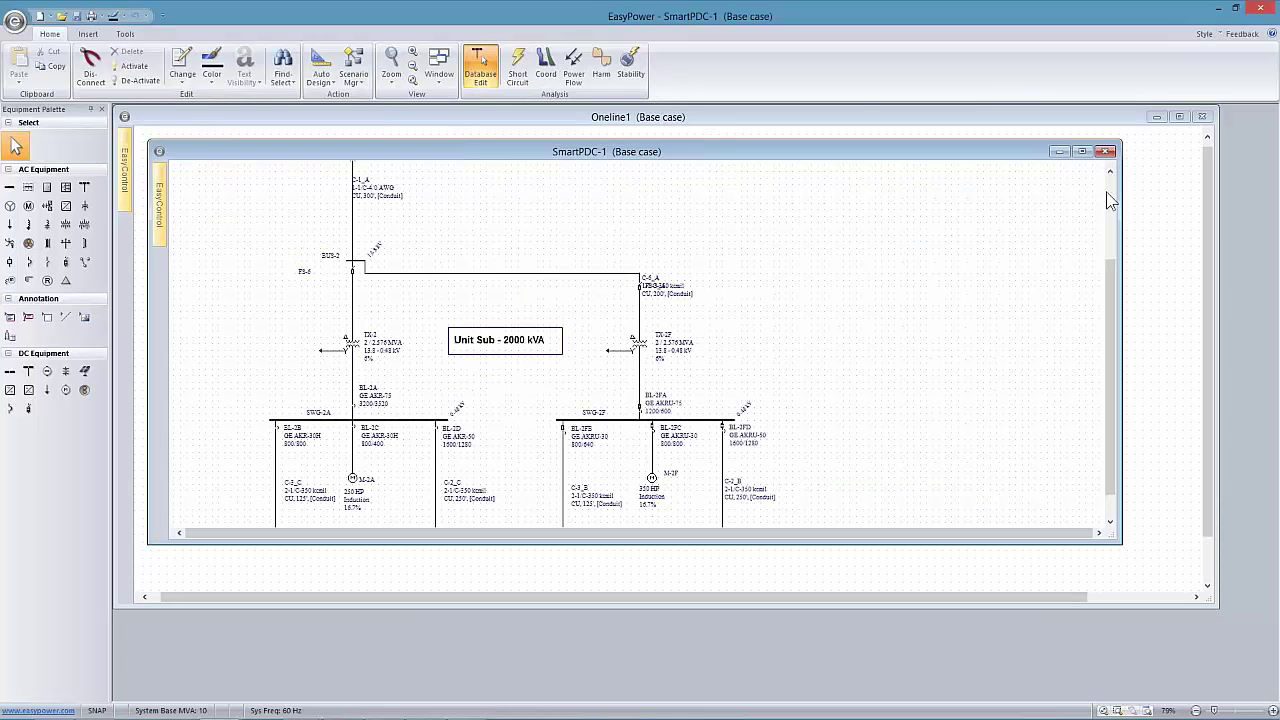
pyautogui.click(1082, 152)
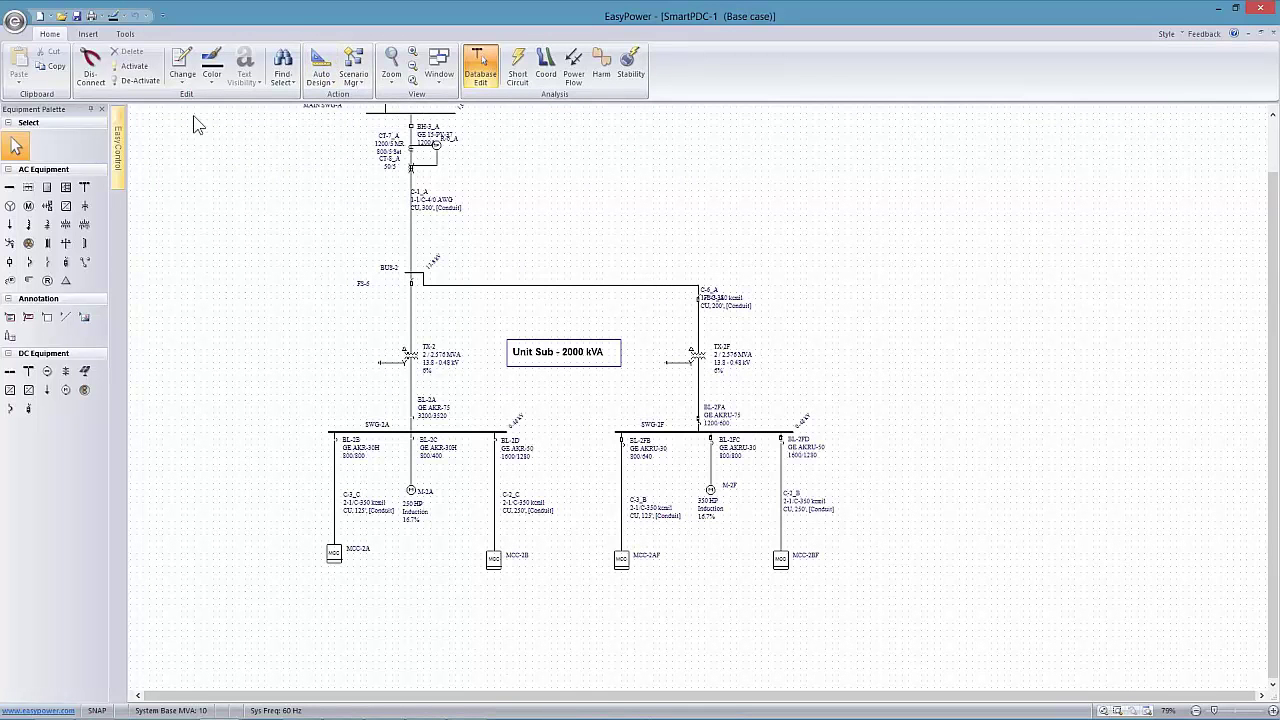
pyautogui.click(24, 28)
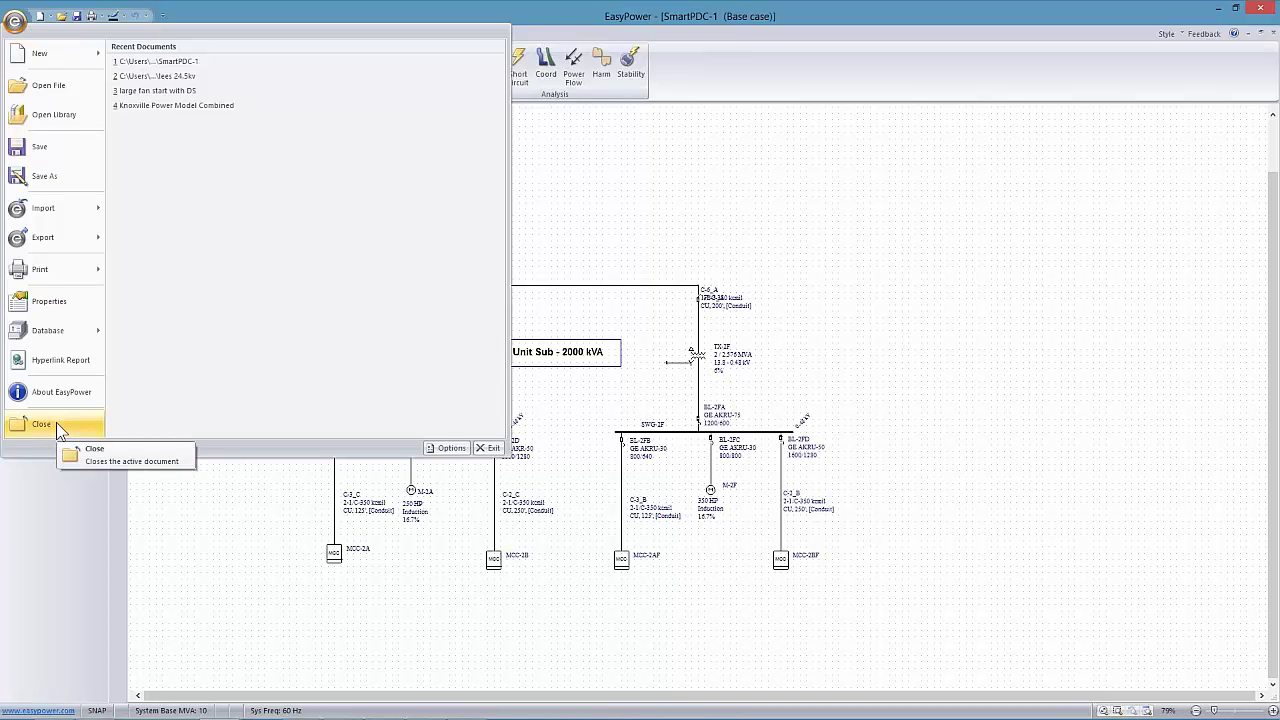
pyautogui.press('Escape')
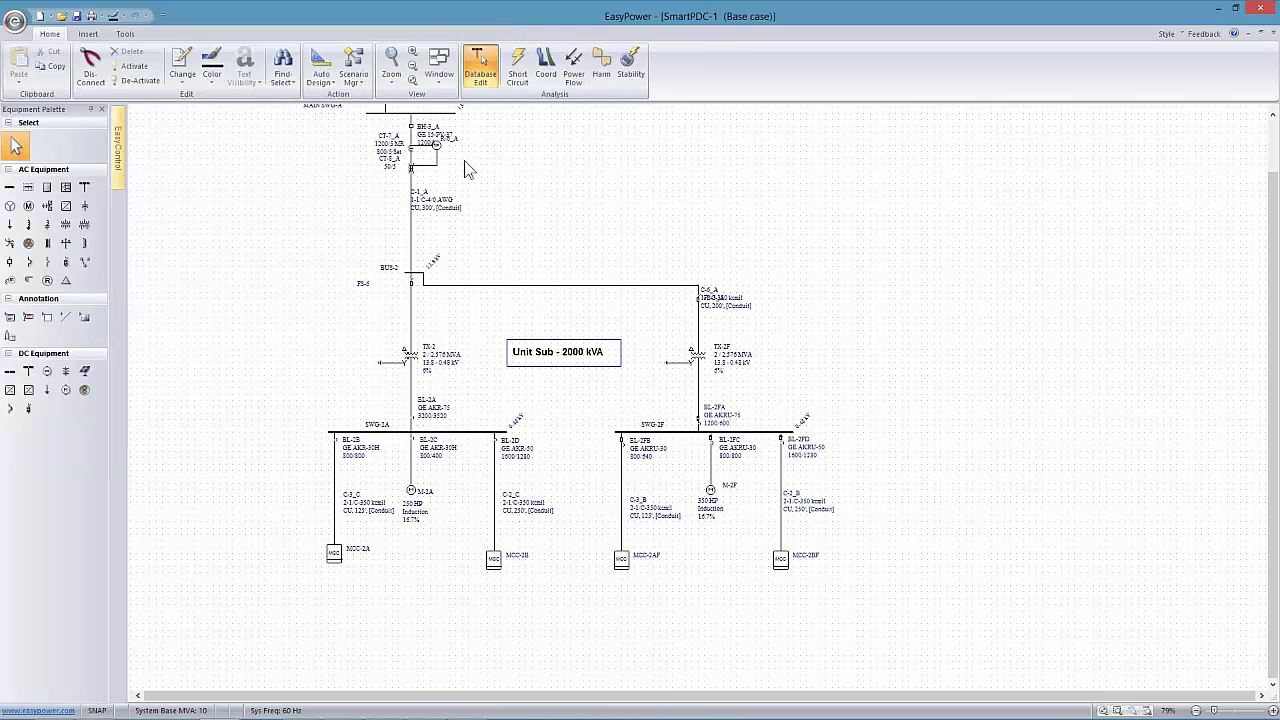
pyautogui.click(61, 16)
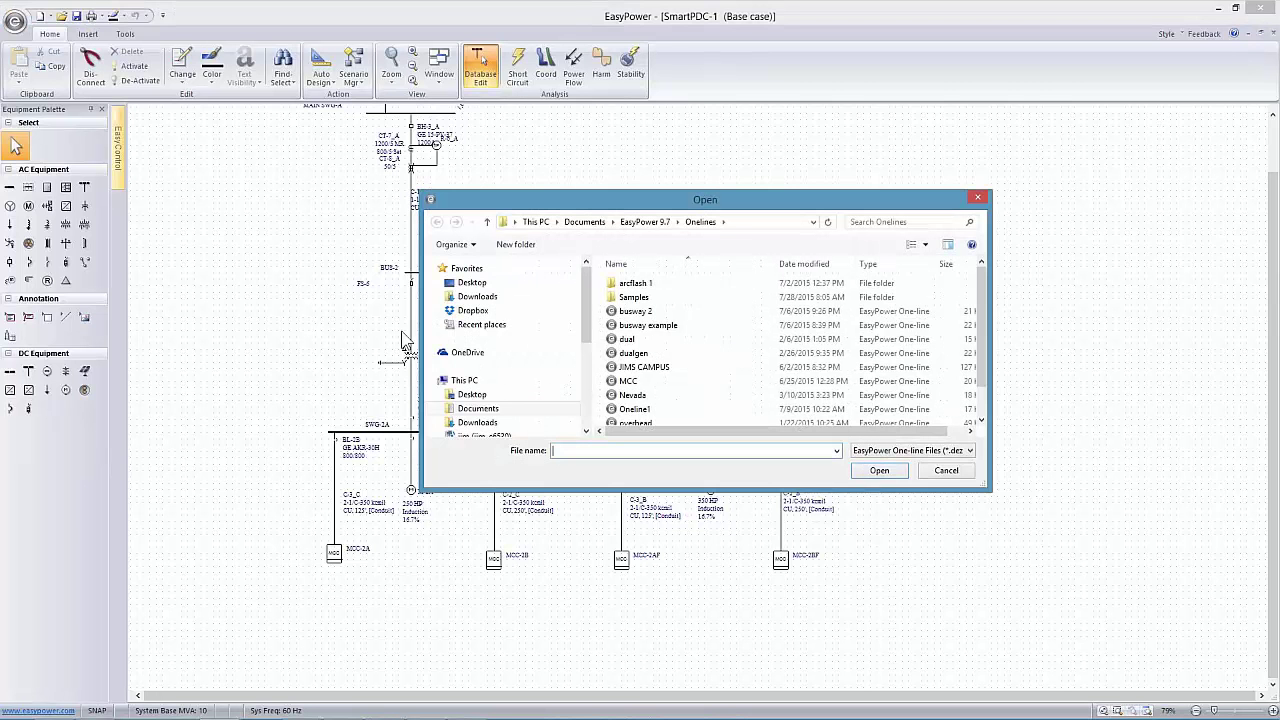
pyautogui.doubleClick(618, 300)
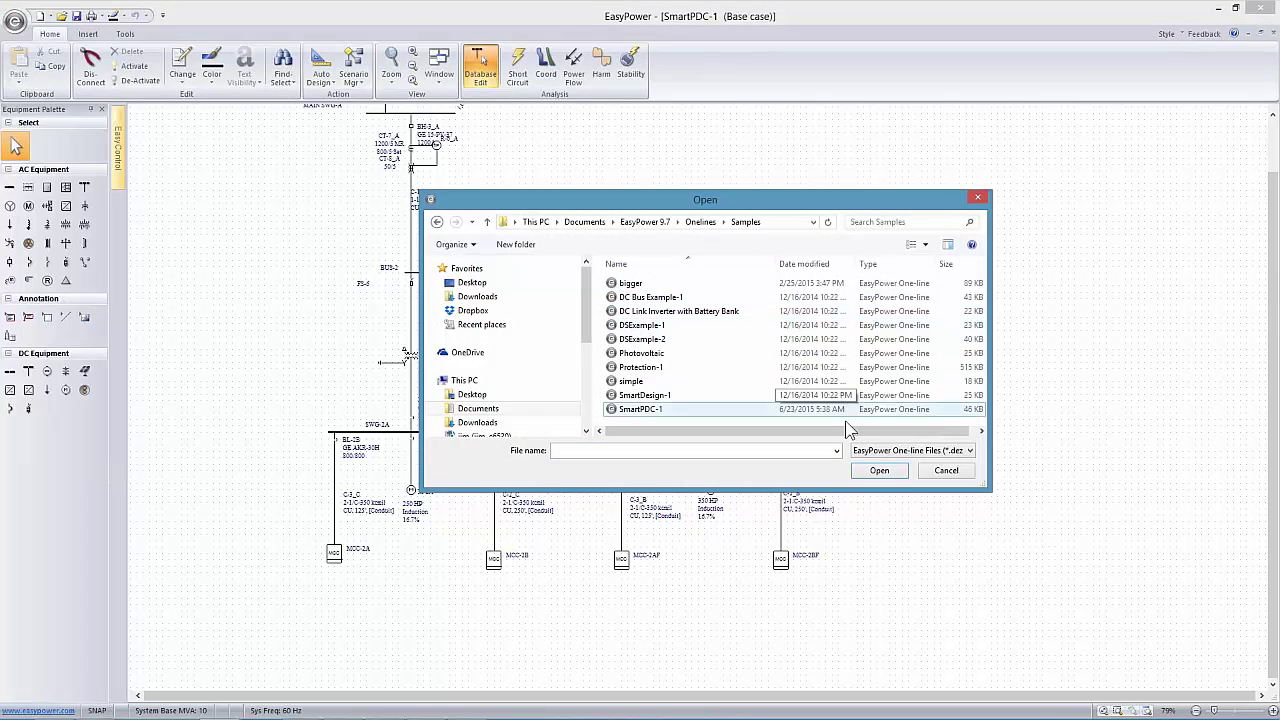
pyautogui.click(946, 470)
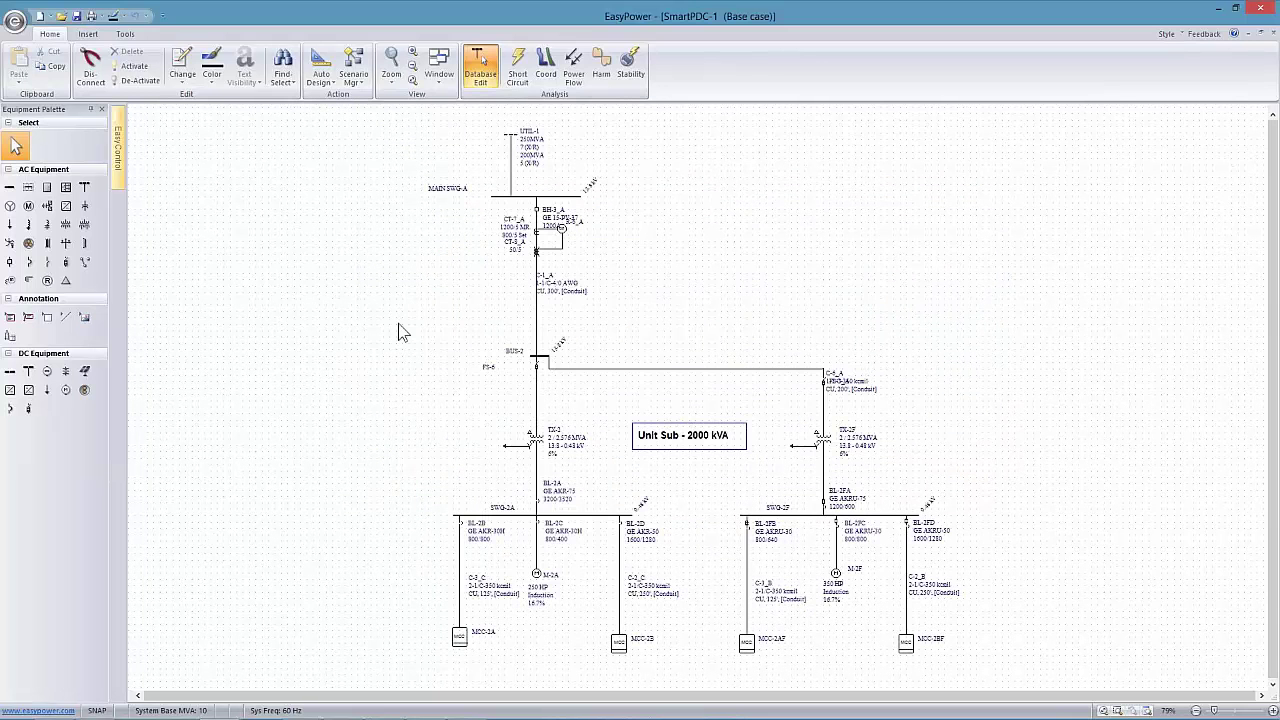
# View the one-line in the Short Circuit focus, close up on the SWG-2F main breaker BL-2FA
pyautogui.moveTo(767, 447); pyautogui.dragTo(720, 378)
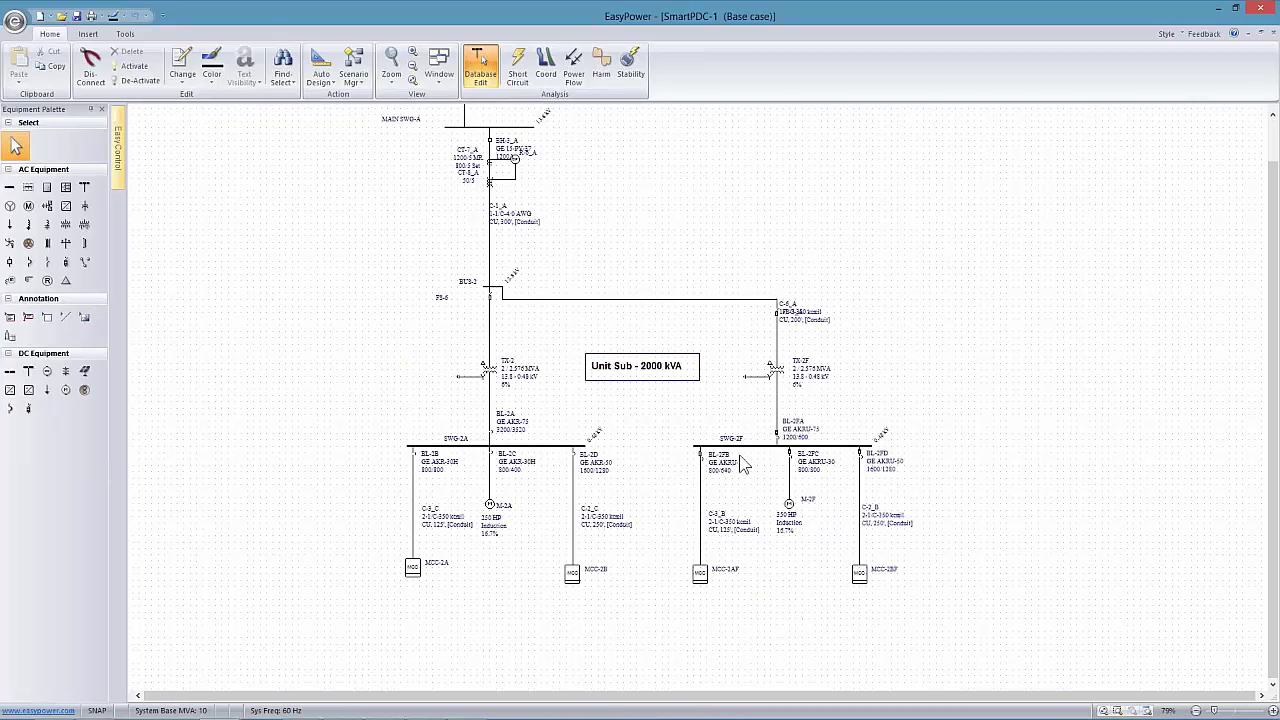
pyautogui.click(517, 66)
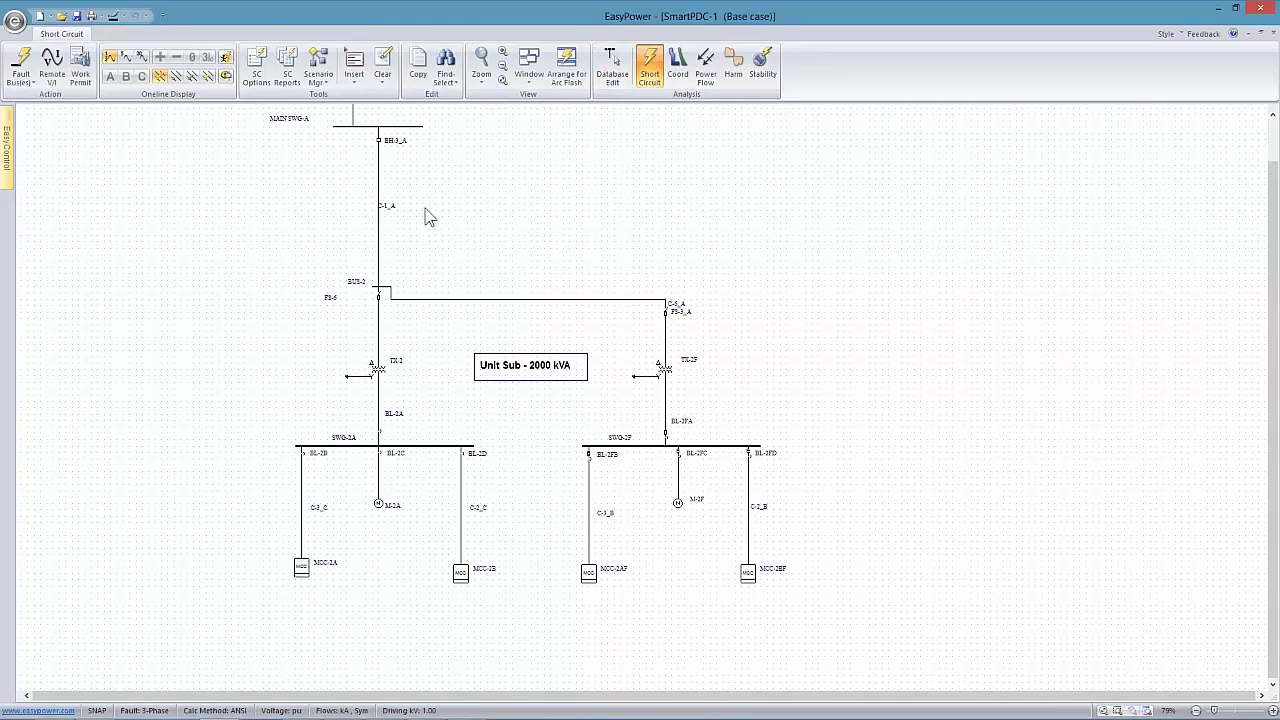
pyautogui.moveTo(310, 247); pyautogui.dragTo(345, 280)
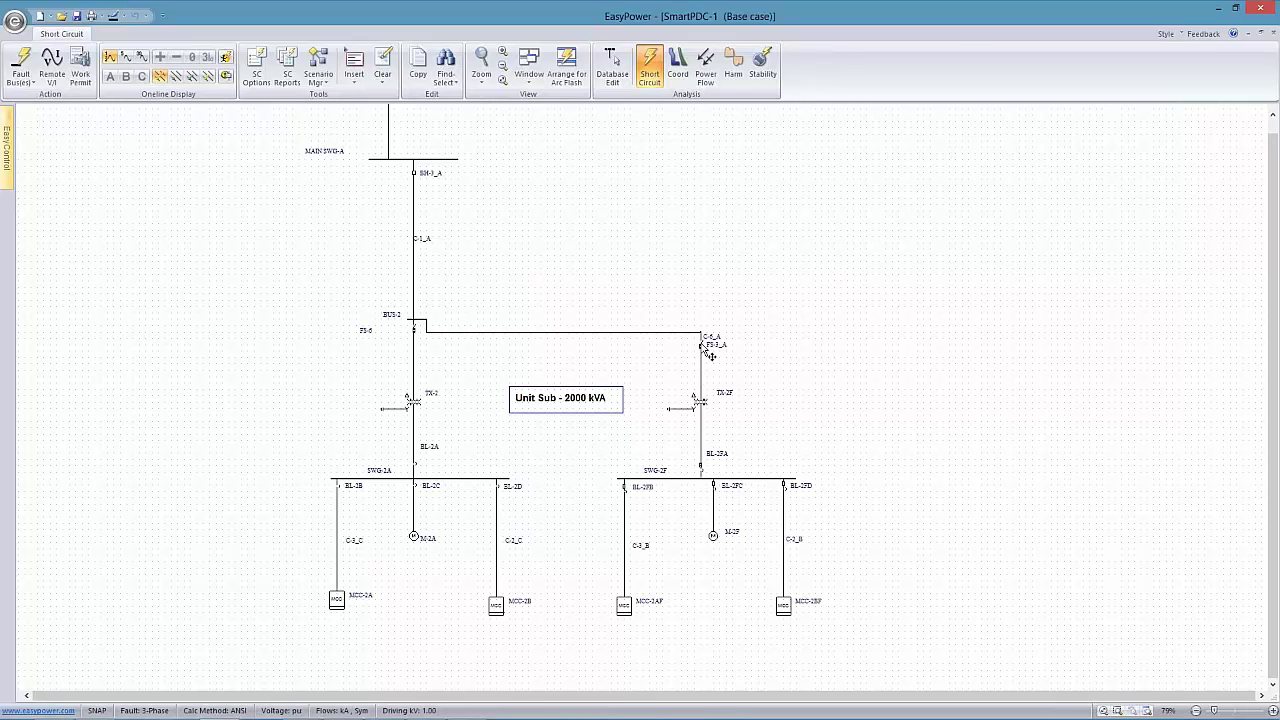
pyautogui.scroll(3, 703, 448)
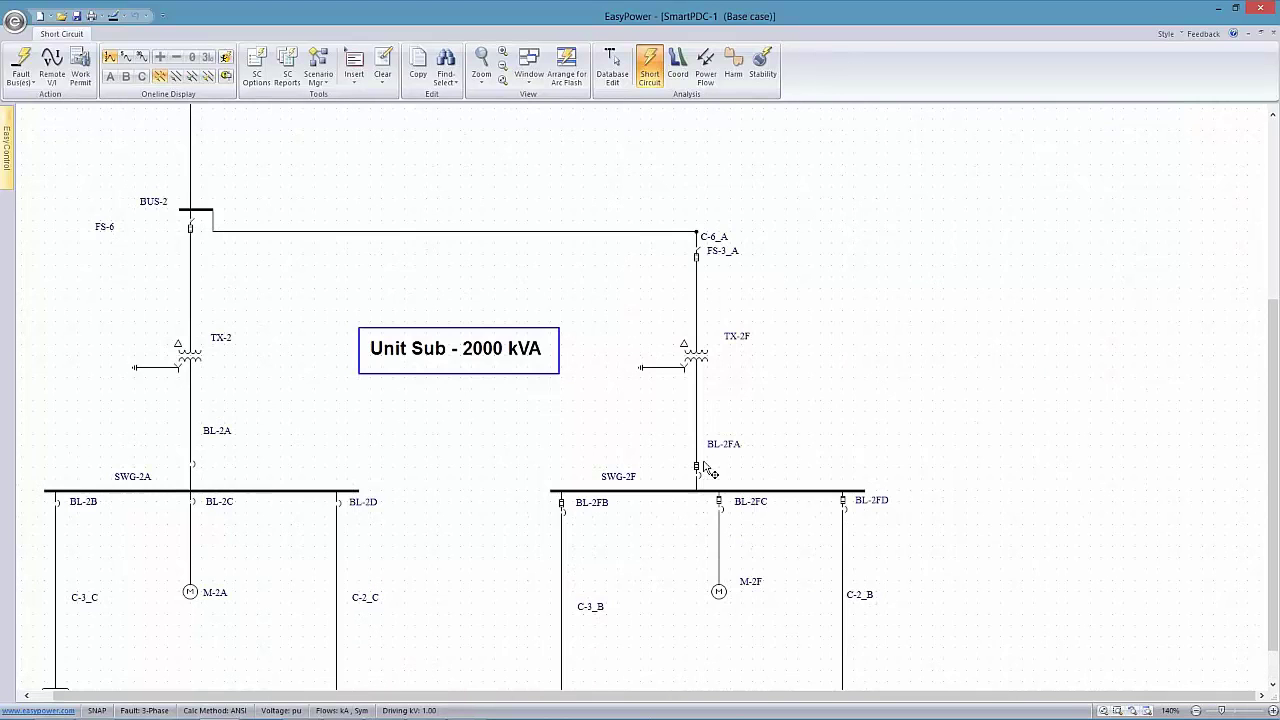
# Return to the Database Edit focus and review the phase trip settings of low-voltage breaker BL-2FA
pyautogui.click(613, 68)
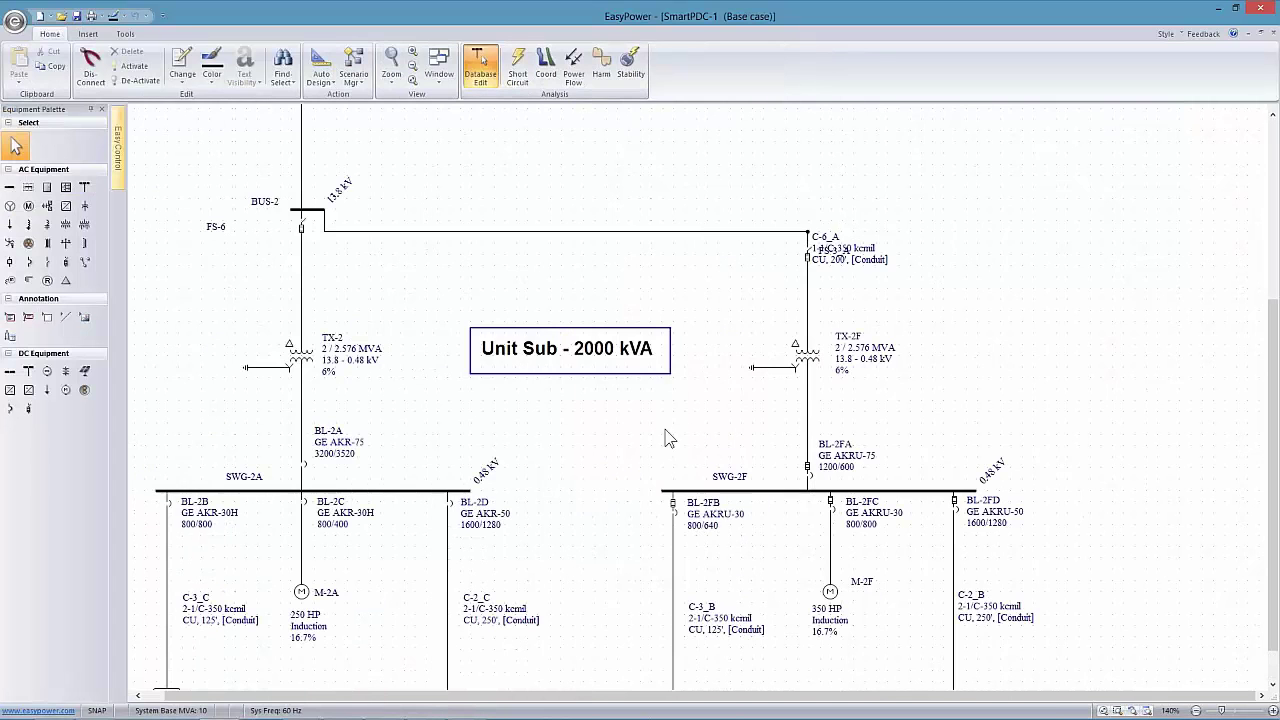
pyautogui.doubleClick(808, 468)
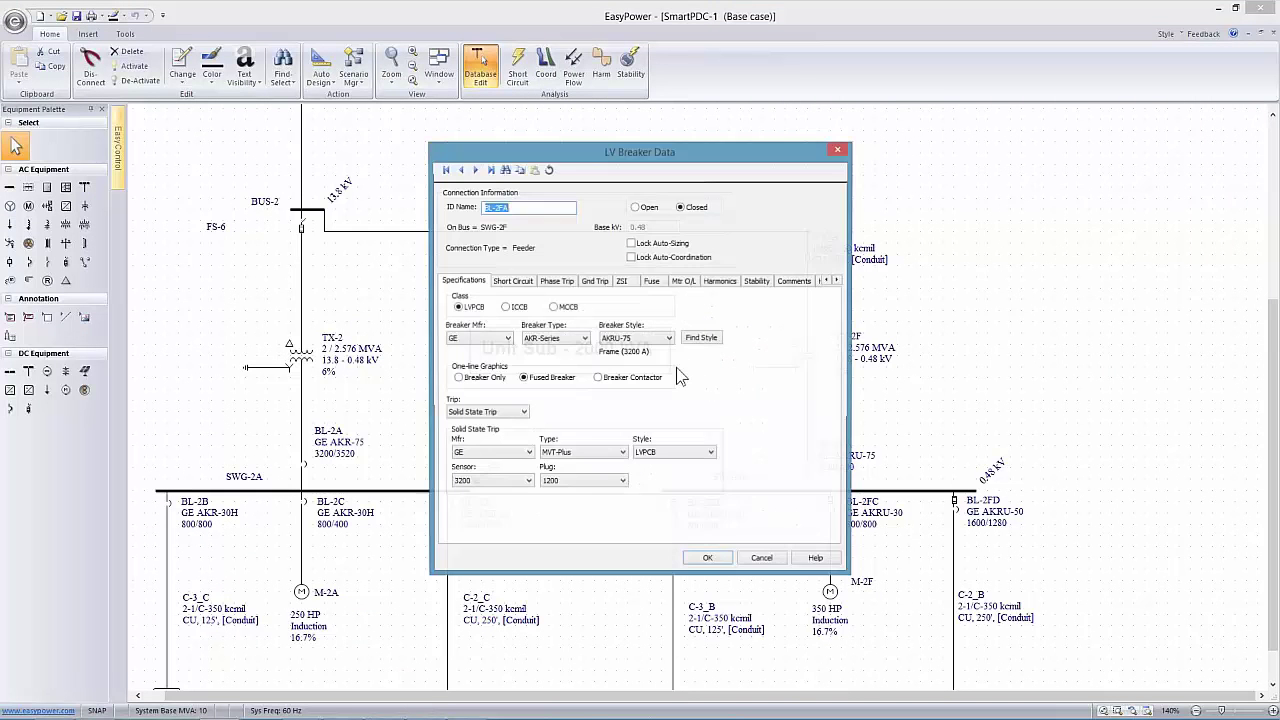
pyautogui.click(526, 284)
pyautogui.click(552, 283)
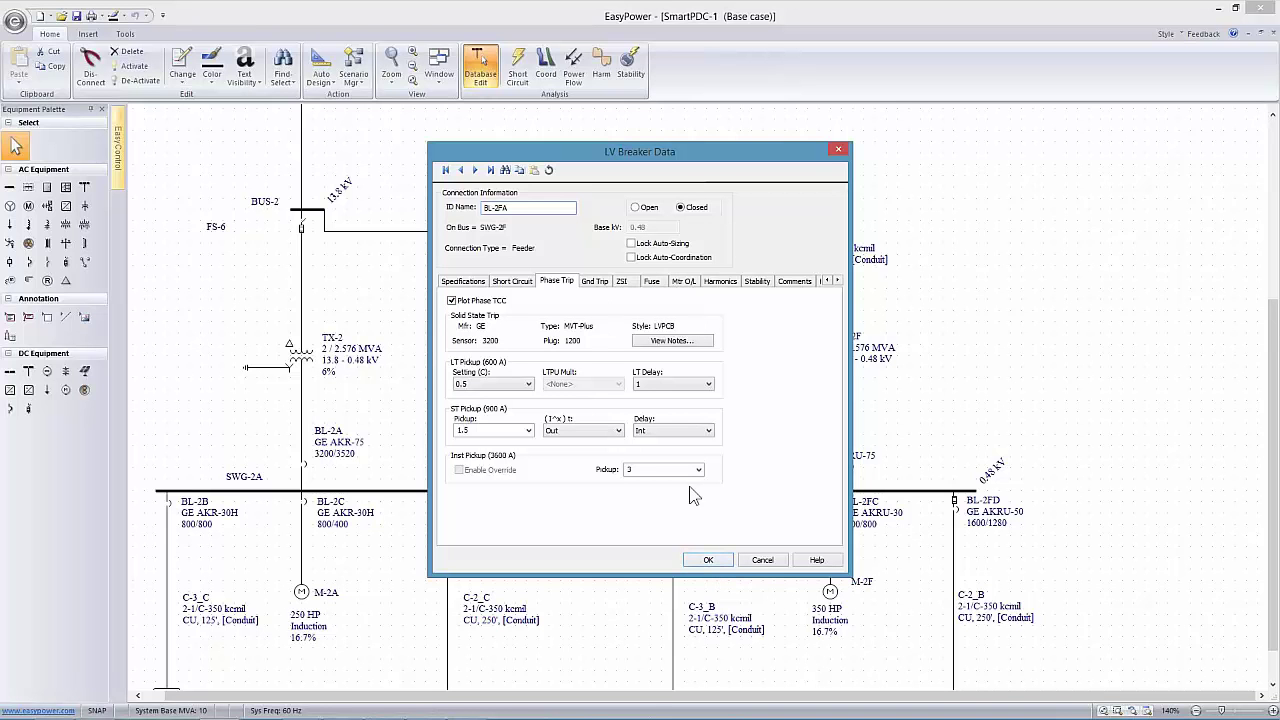
pyautogui.click(708, 560)
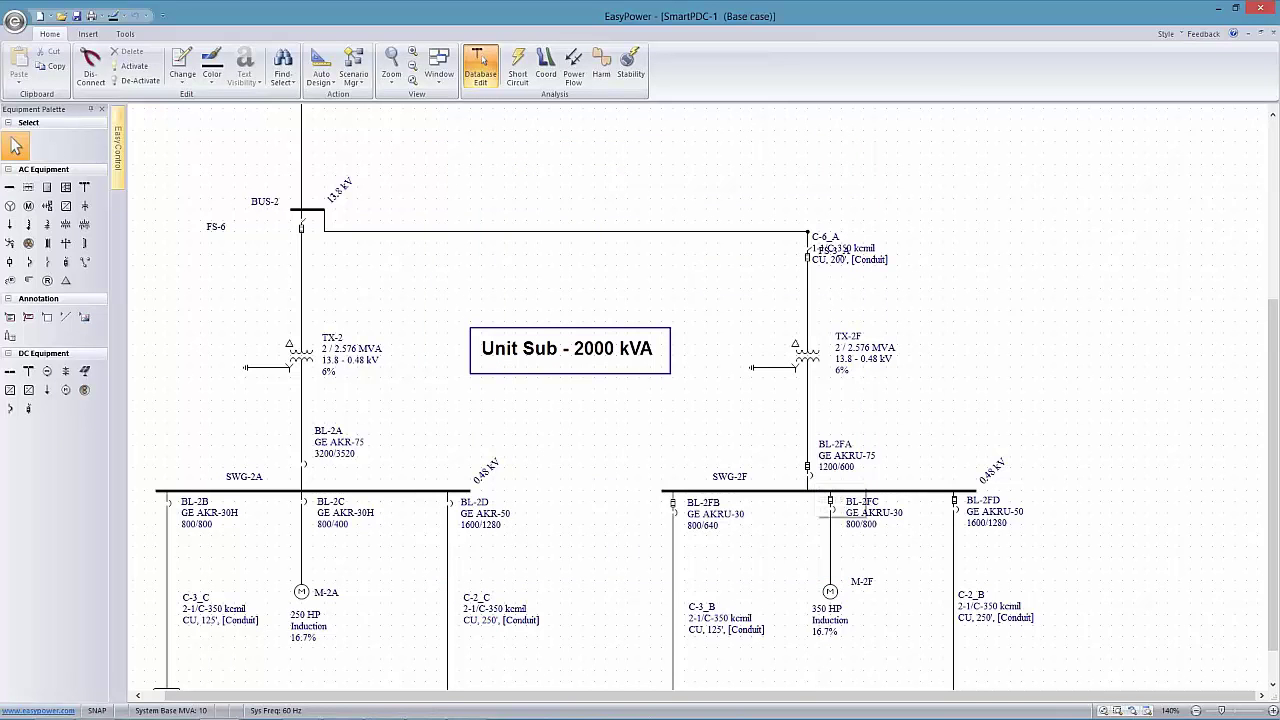
# Fault all buses in the Short Circuit focus and view the fault currents around SWG-2A and SWG-2F
pyautogui.scroll(-3, 808, 468)
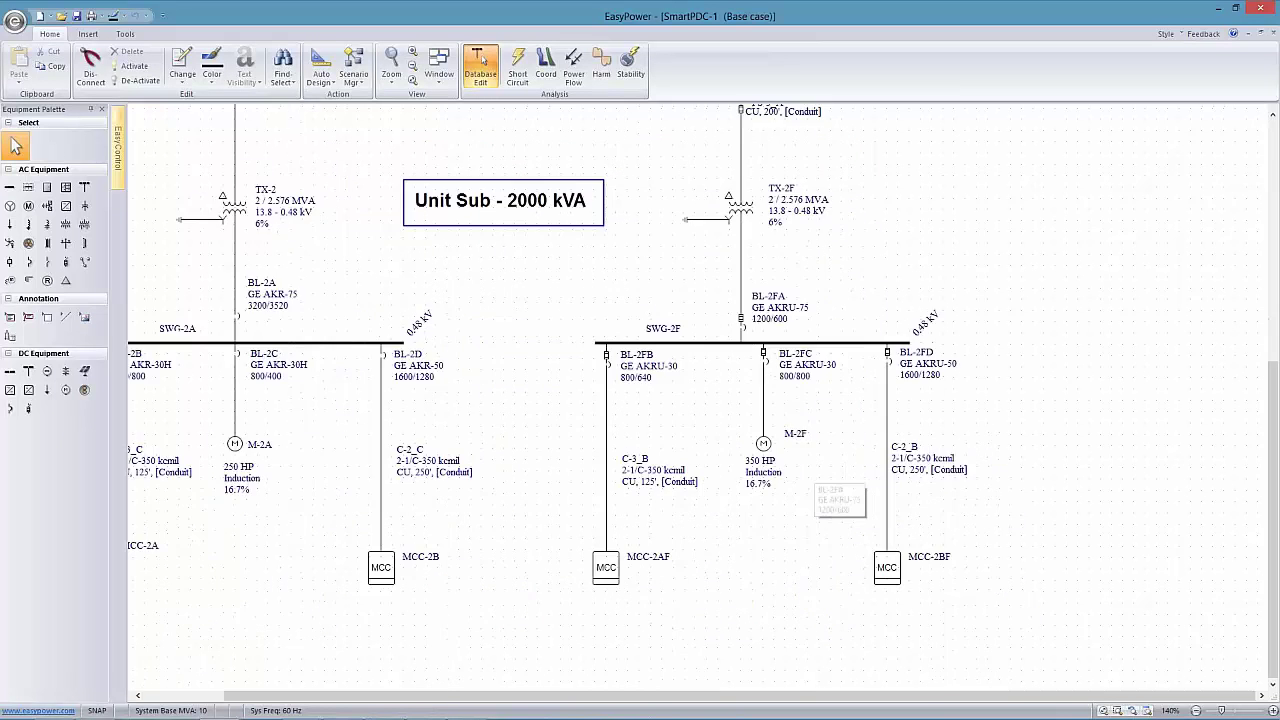
pyautogui.click(517, 70)
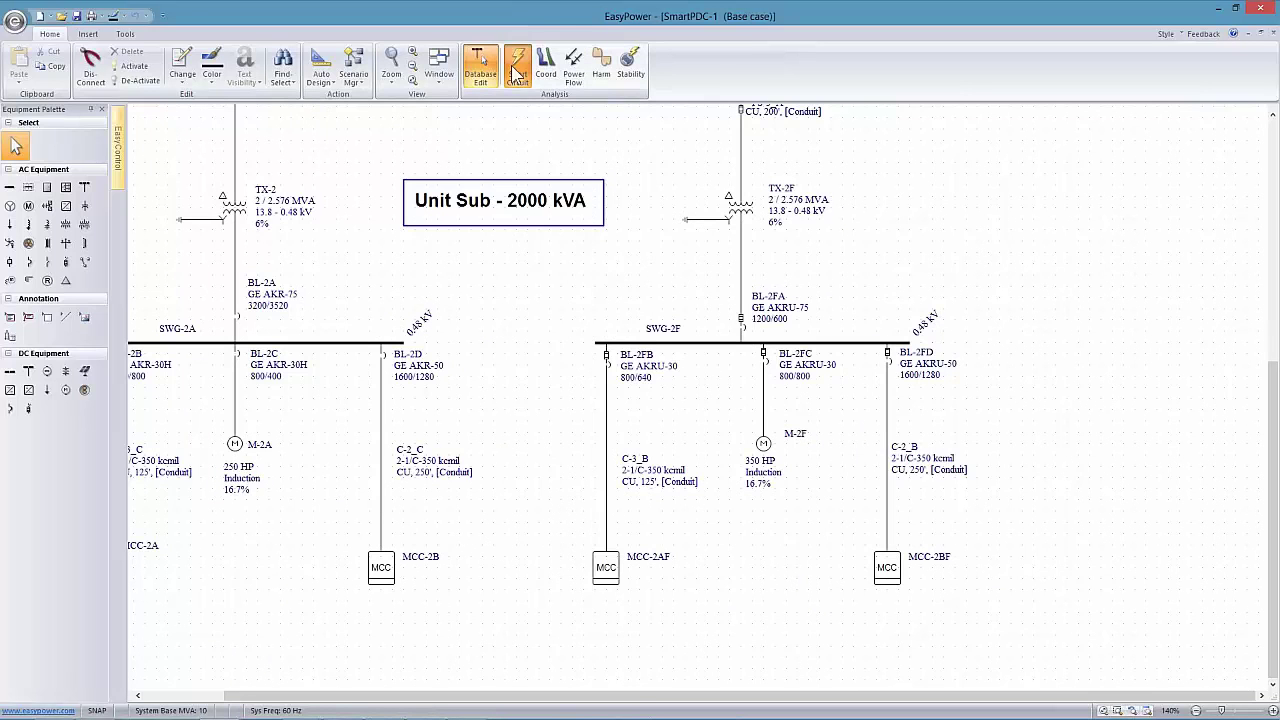
pyautogui.click(20, 68)
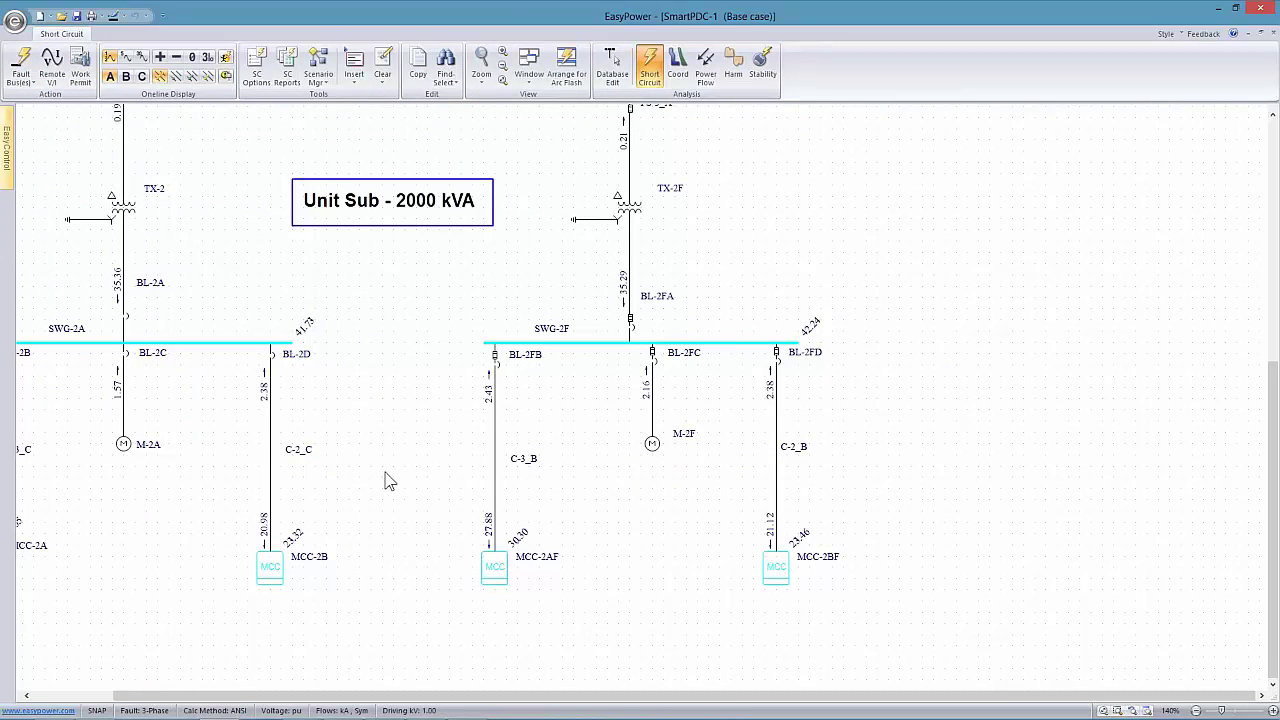
pyautogui.moveTo(202, 426); pyautogui.dragTo(471, 411)
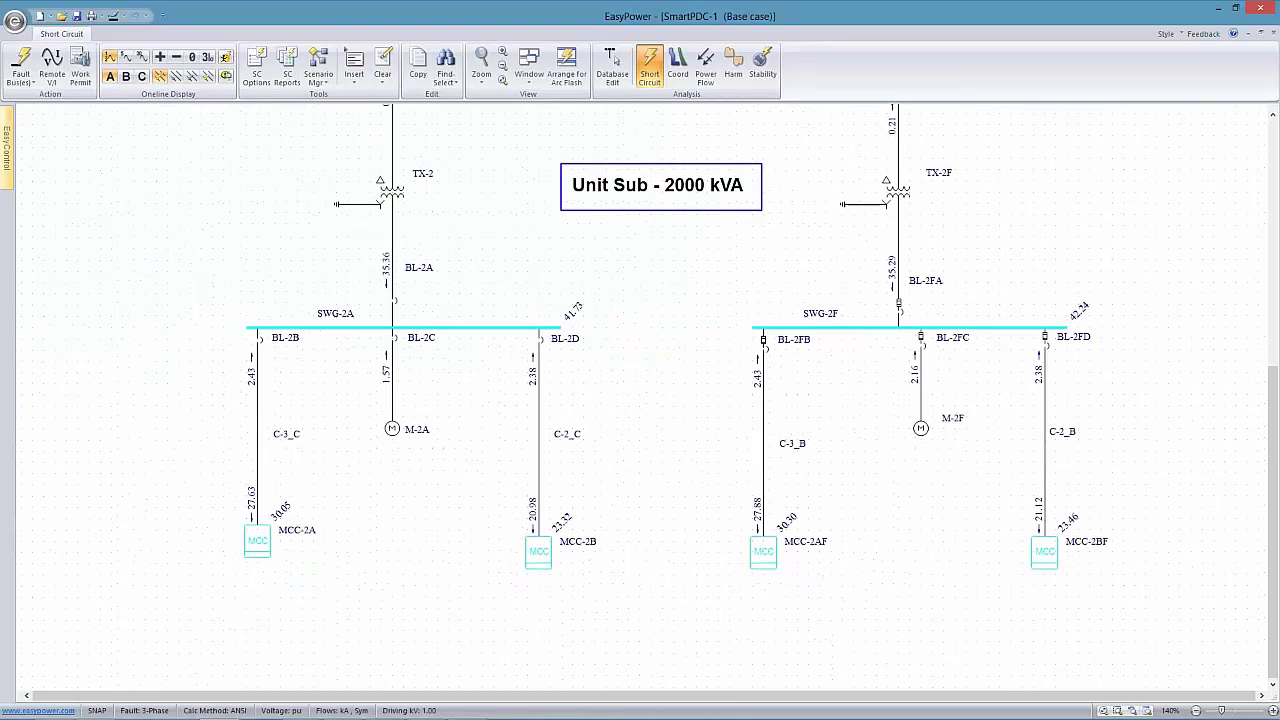
pyautogui.scroll(4, 473, 268)
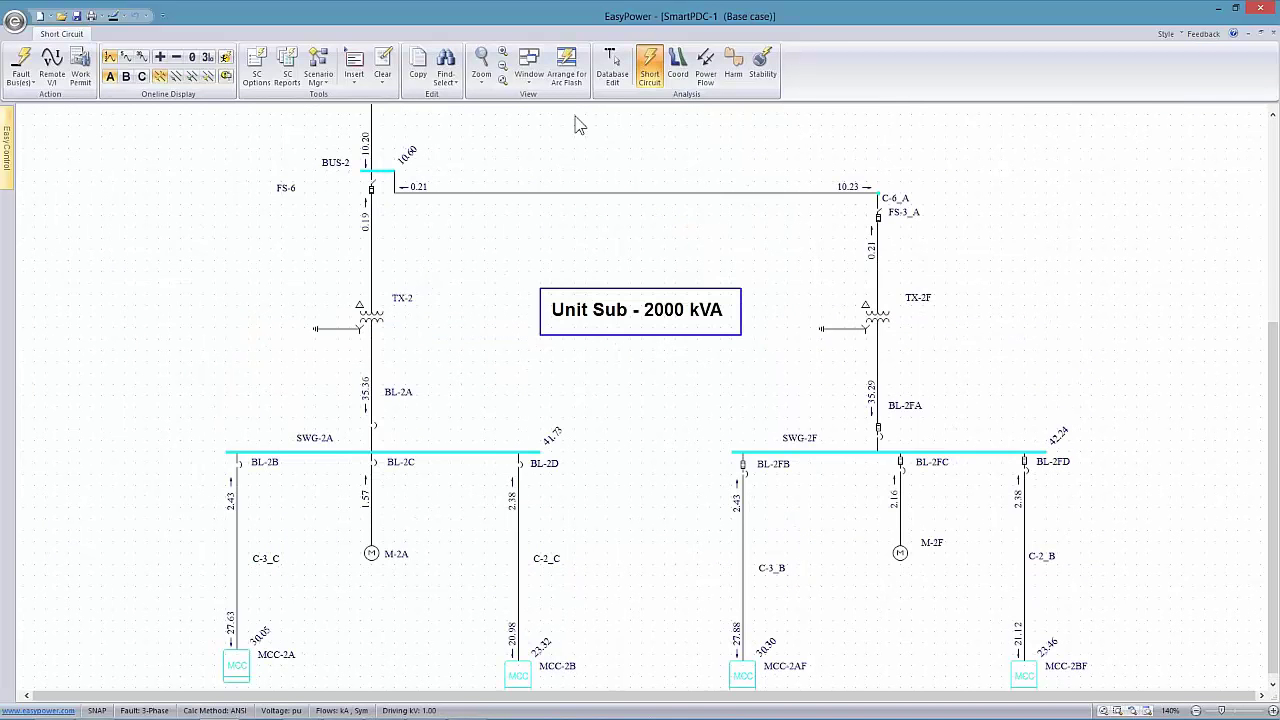
# Display the arc flash hazard results on the one-line and compare the SWG-2A and SWG-2F sides
pyautogui.click(226, 76)
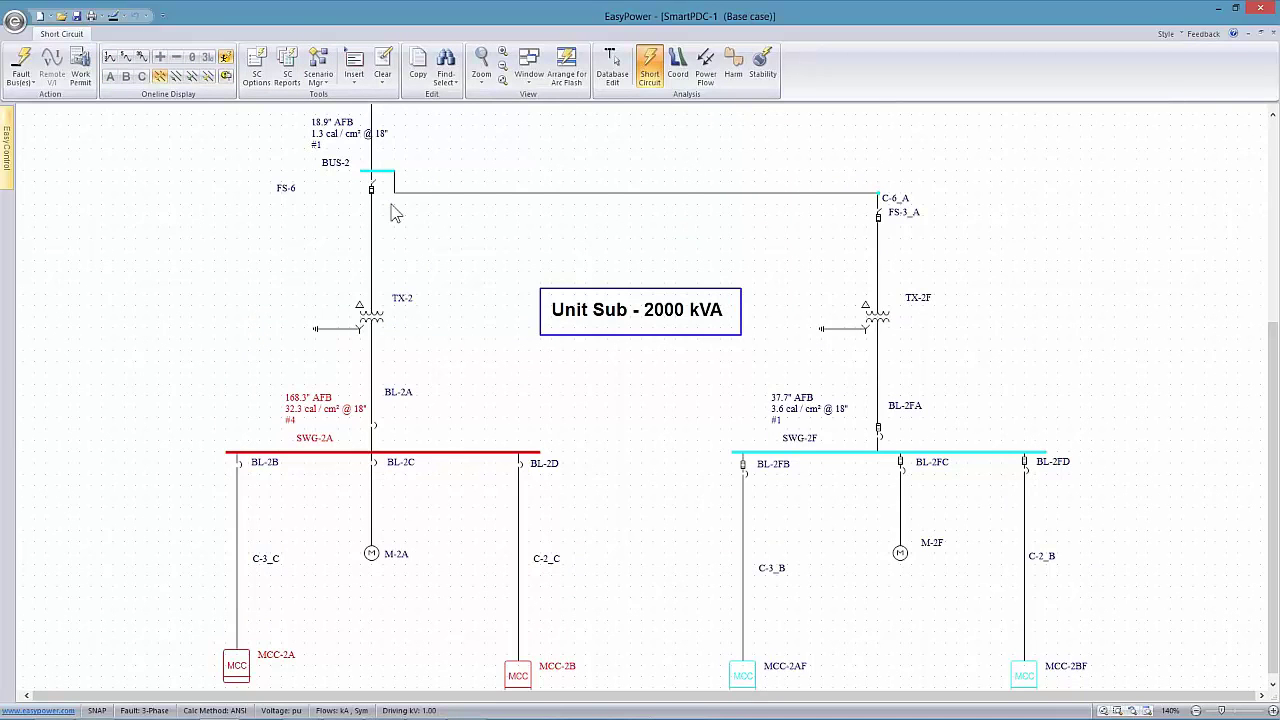
pyautogui.scroll(-3, 343, 480)
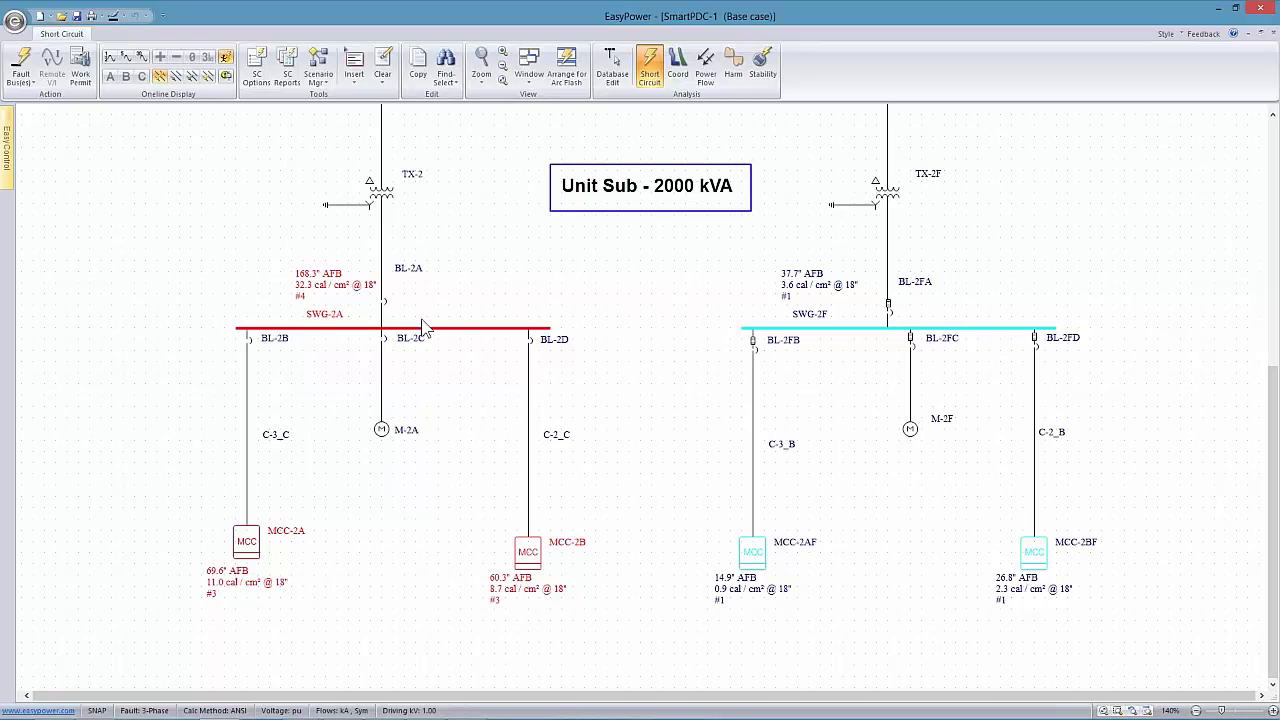
pyautogui.scroll(2, 424, 330)
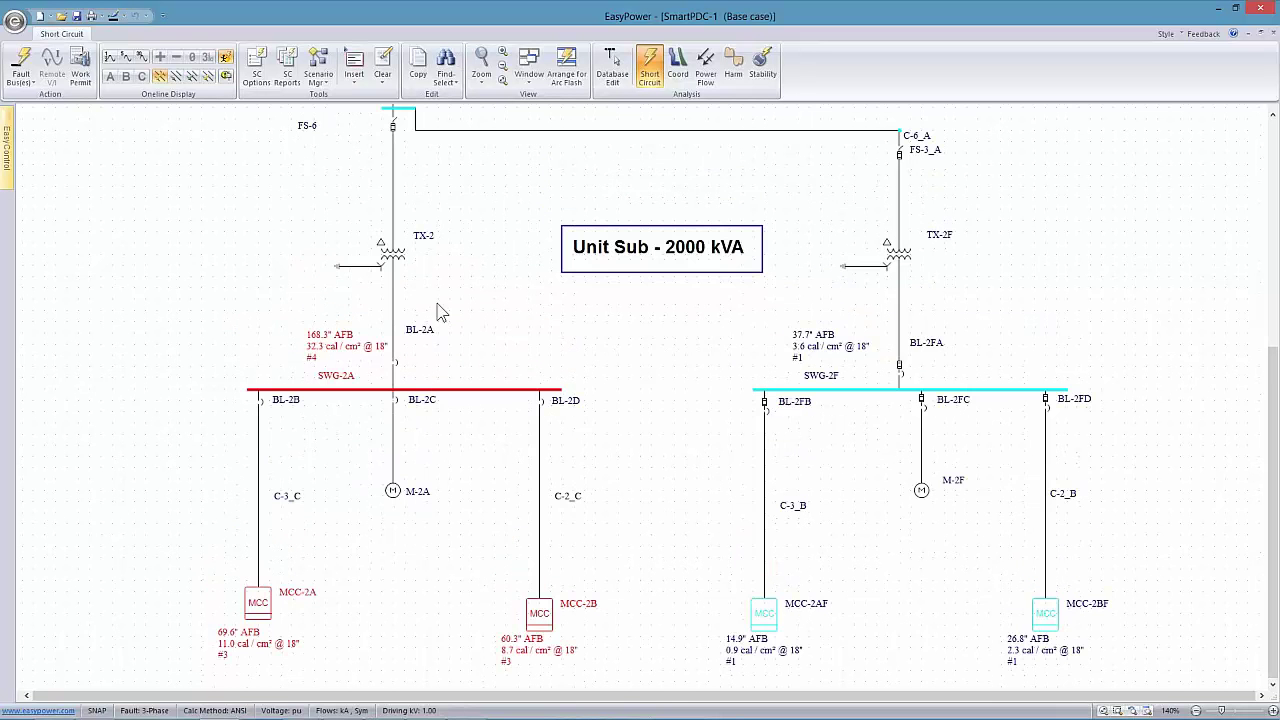
pyautogui.scroll(3, 407, 193)
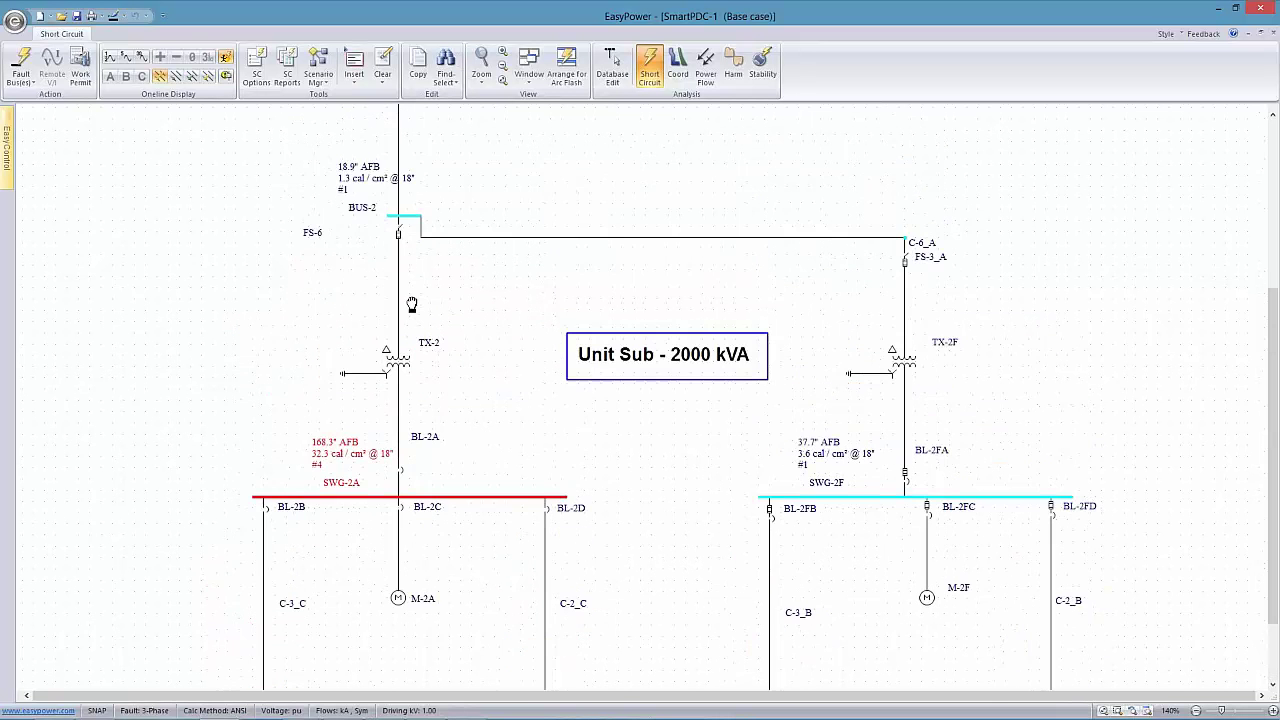
pyautogui.moveTo(883, 362); pyautogui.dragTo(733, 280)
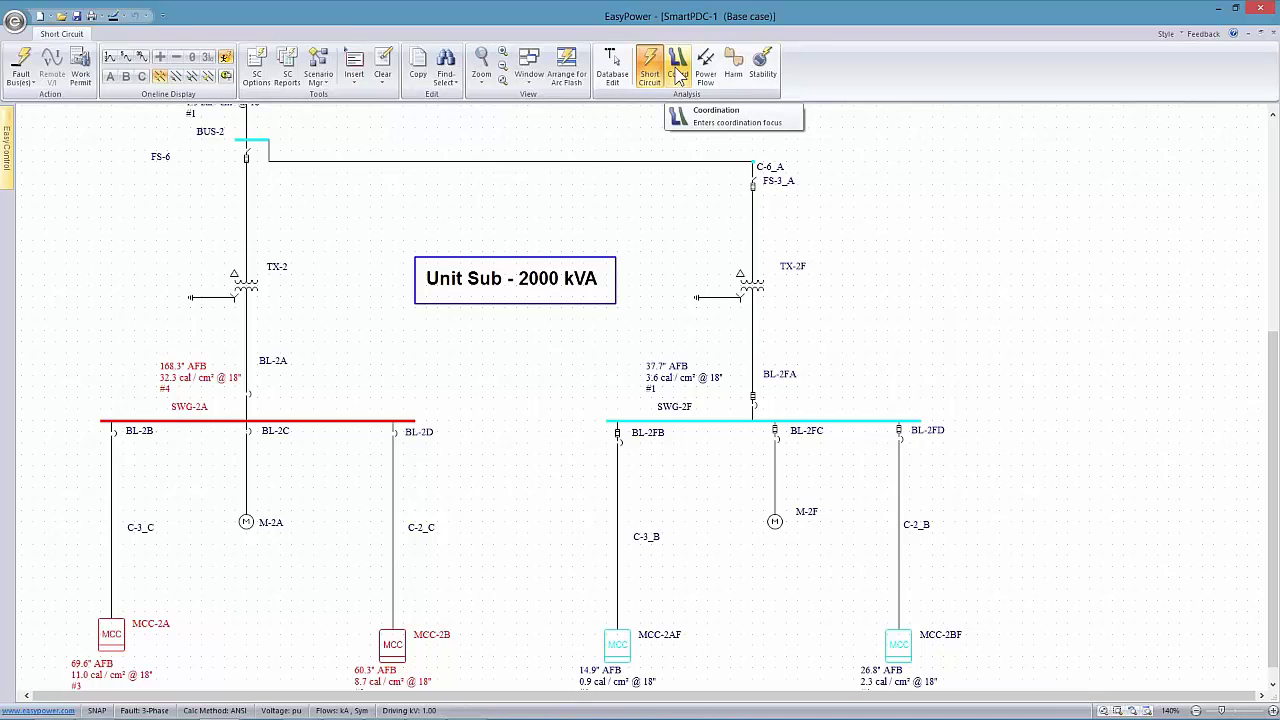
# Try selecting MCC-2AF, its feeder cable C-3_B and breaker BL-2FB in the Coordination focus, and clear the selection
pyautogui.click(679, 75)
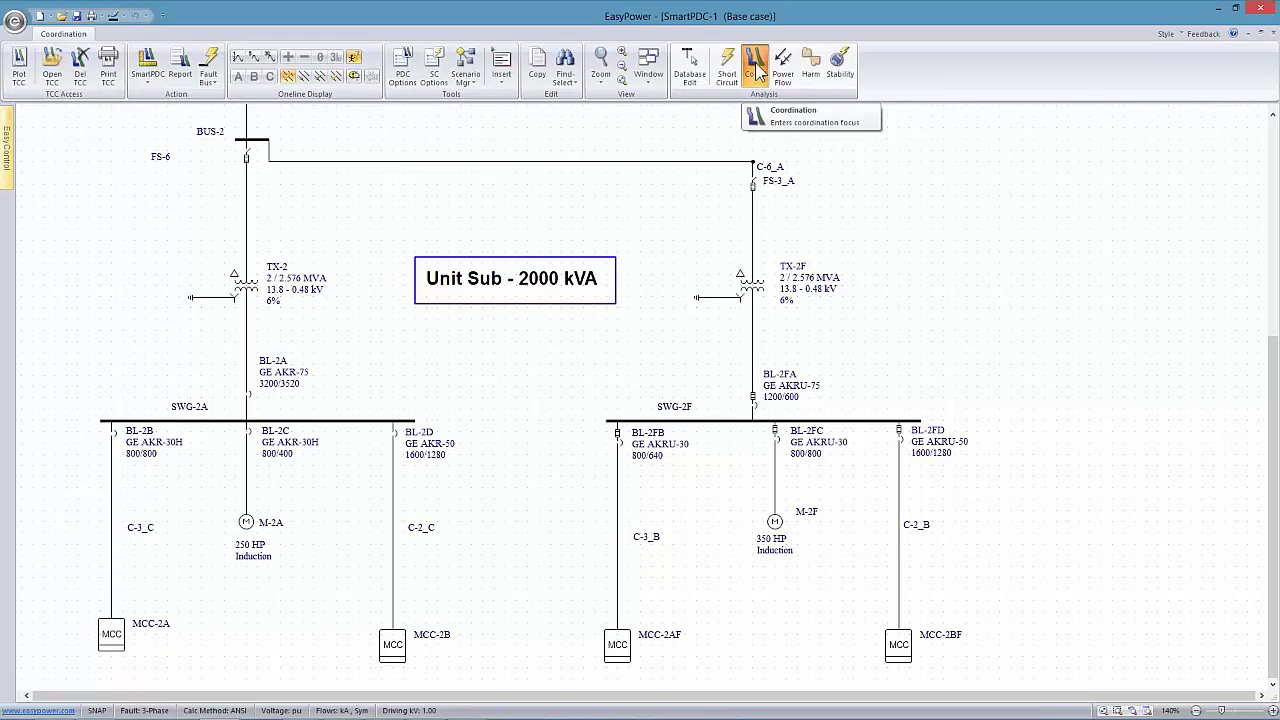
pyautogui.scroll(-2, 691, 500)
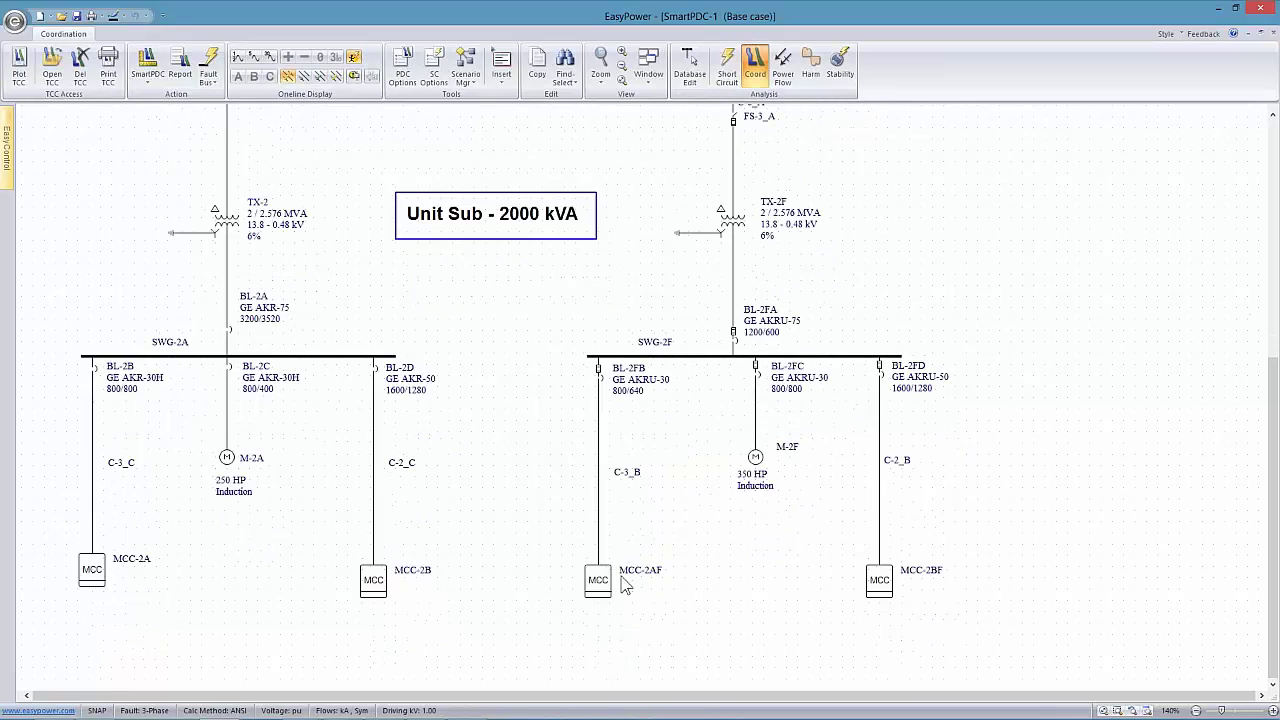
pyautogui.moveTo(636, 605); pyautogui.dragTo(556, 365)
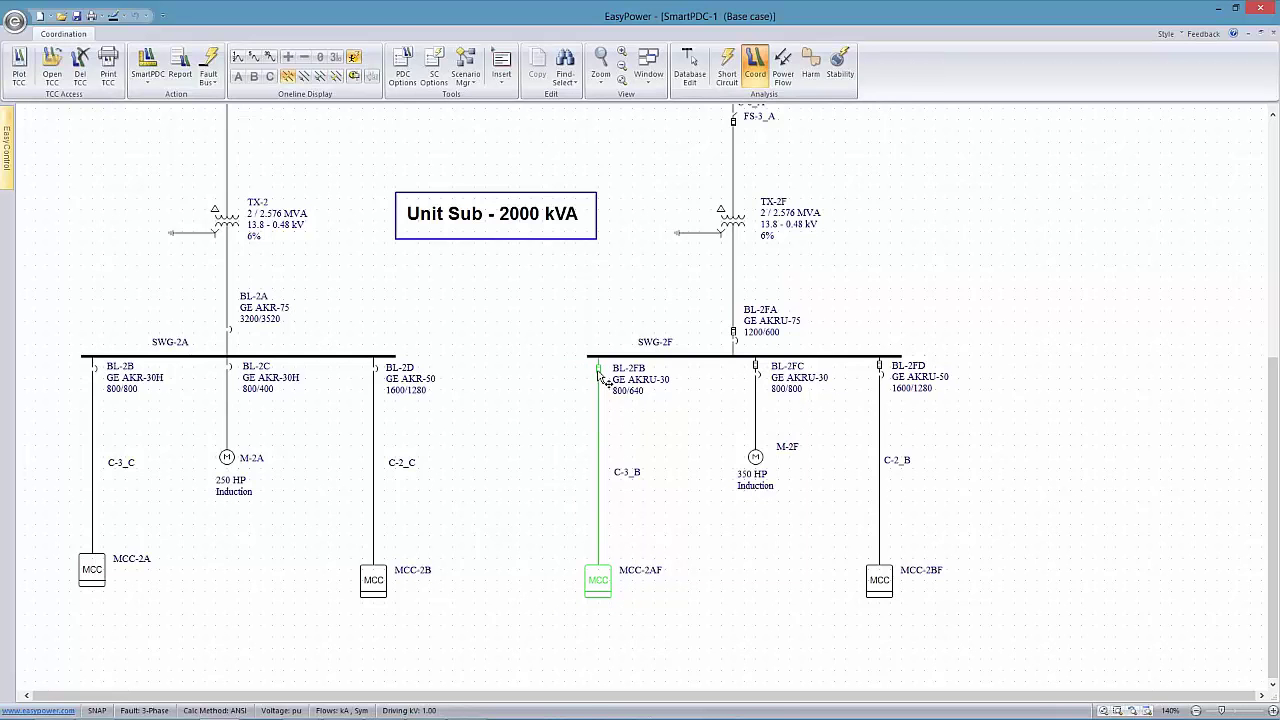
pyautogui.click(550, 308)
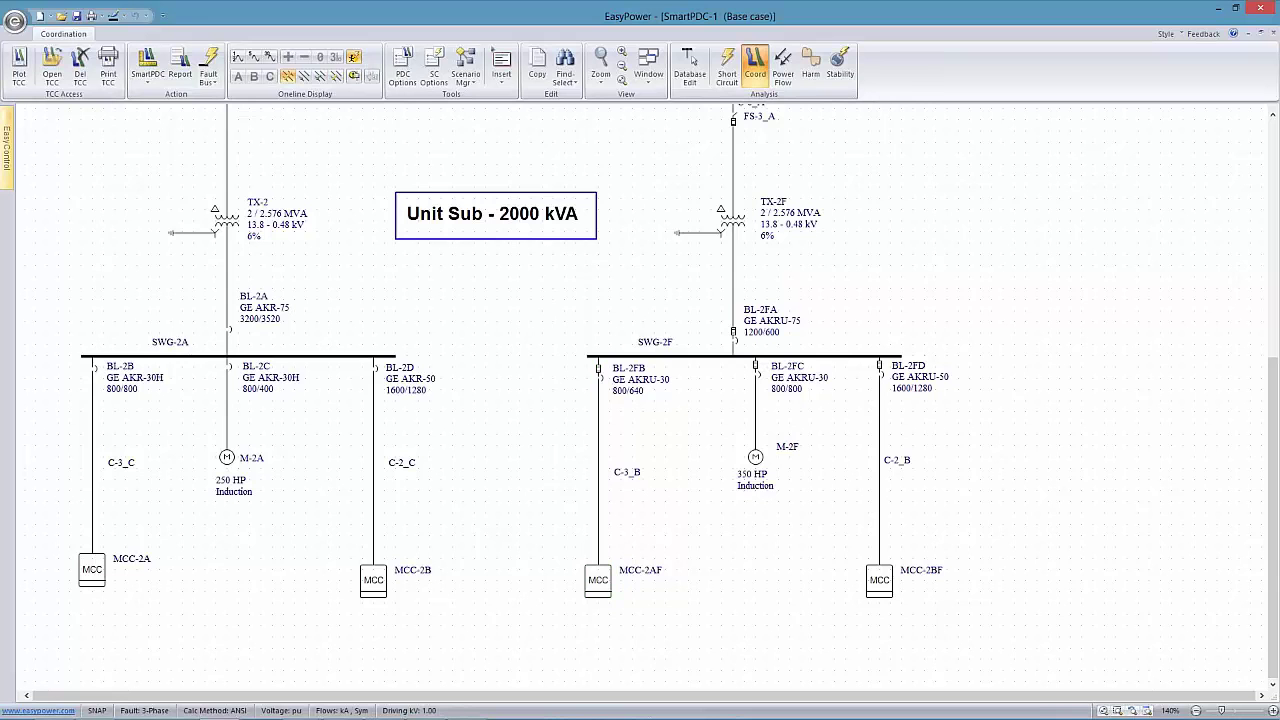
# Open the MCC-2AF data in the Database Edit focus and review its load descriptions and protective device/starter columns
pyautogui.click(690, 70)
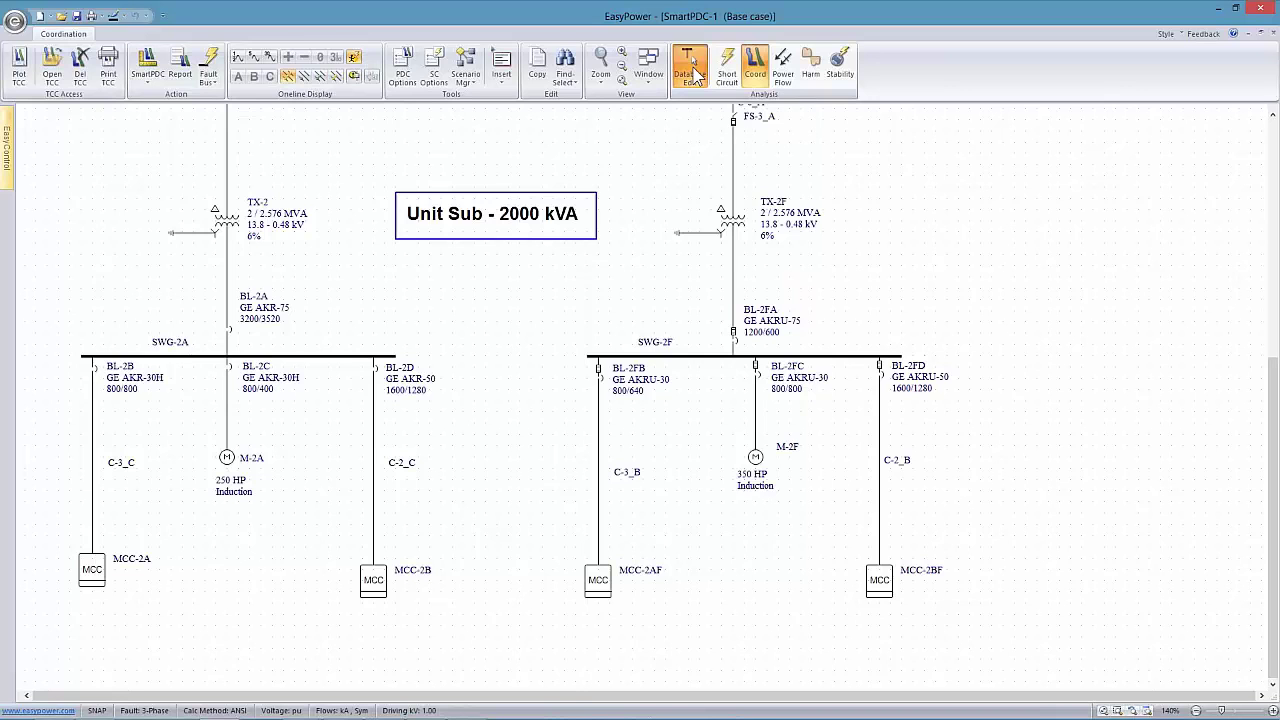
pyautogui.doubleClick(711, 577)
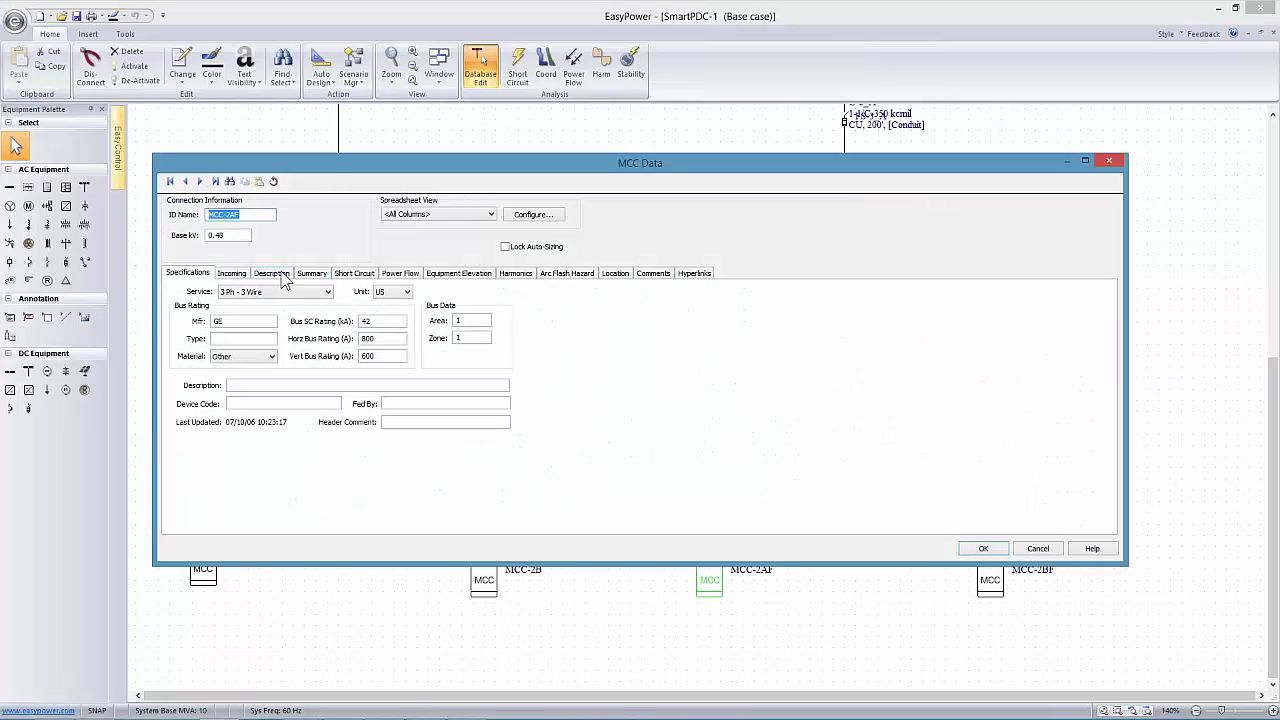
pyautogui.click(271, 273)
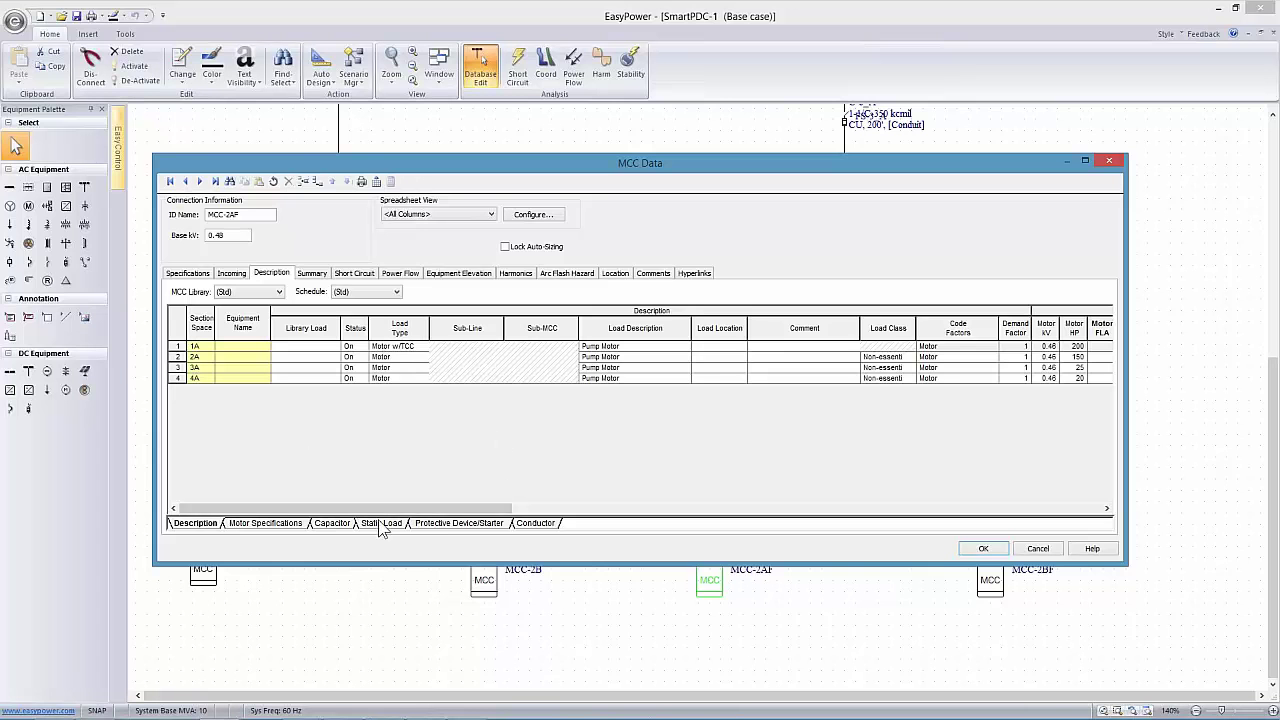
pyautogui.click(445, 526)
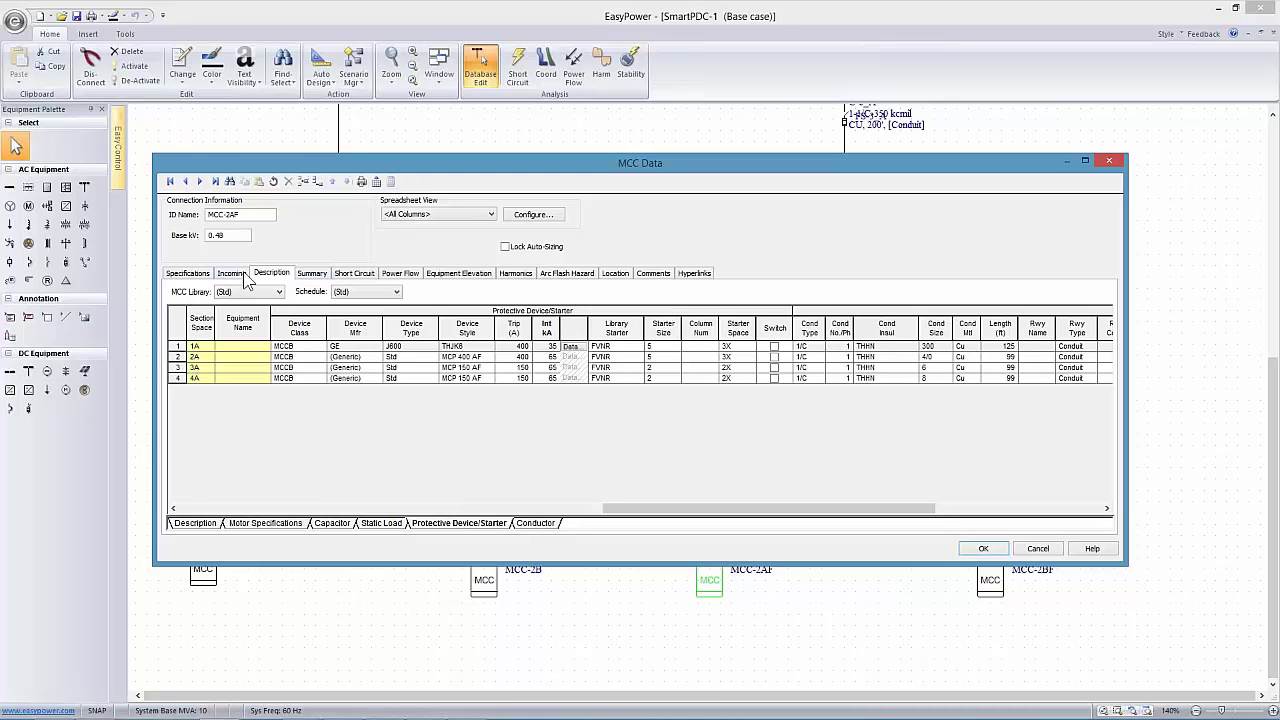
# Check the incoming device settings of MCC-2AF and close its data
pyautogui.click(231, 273)
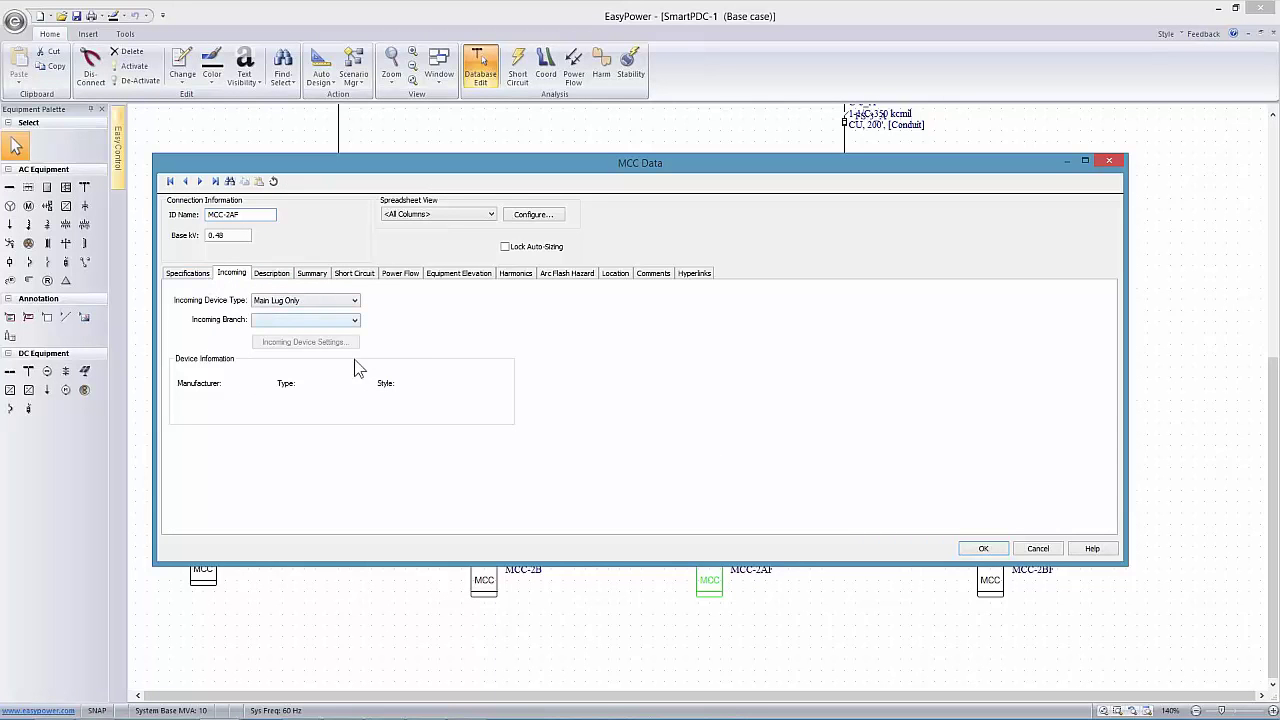
pyautogui.click(981, 550)
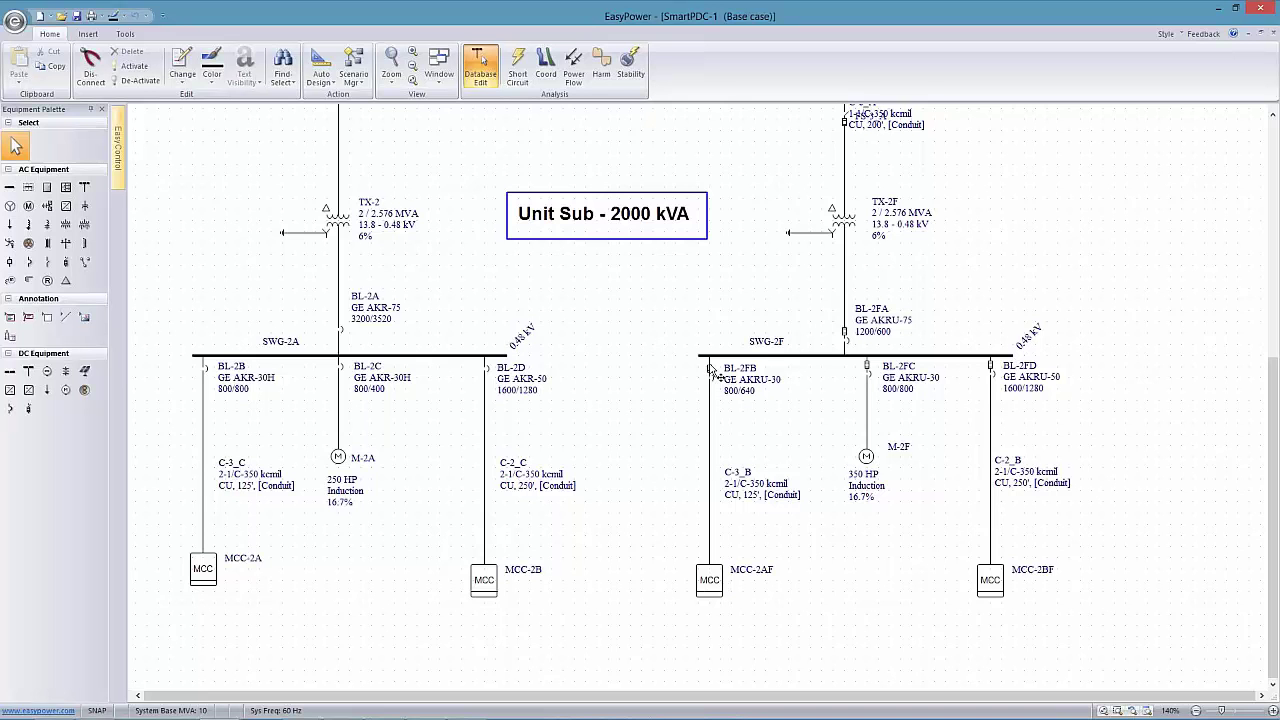
# Plot the time-current curves of MCC-2AF, cable C-3_B and breaker BL-2FB in the Coordination focus, and hide the title block
pyautogui.click(545, 68)
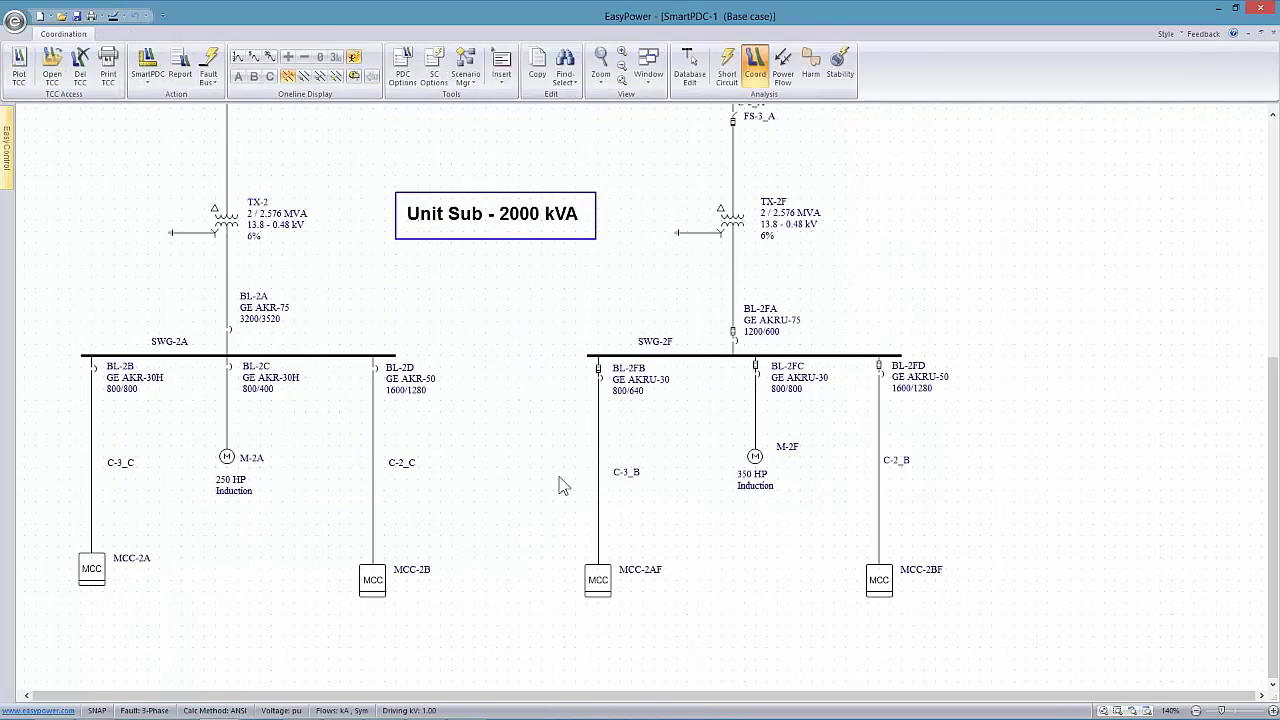
pyautogui.moveTo(664, 596); pyautogui.dragTo(536, 372)
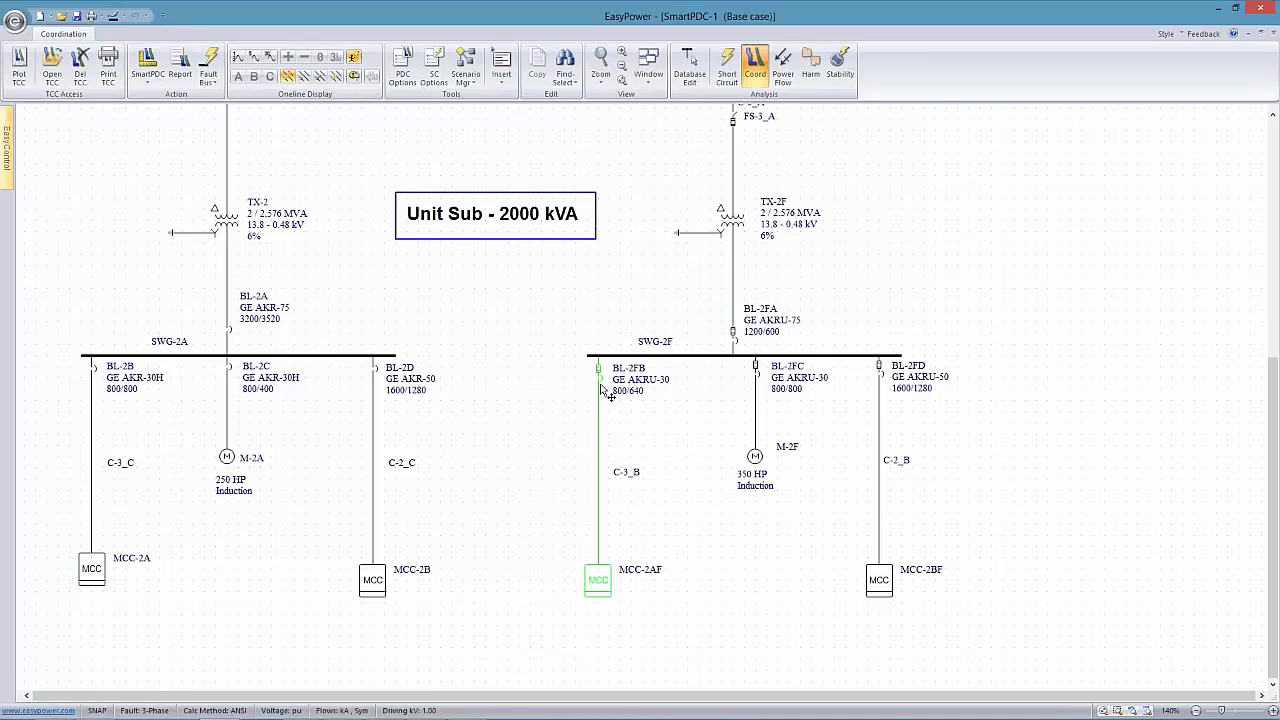
pyautogui.click(19, 68)
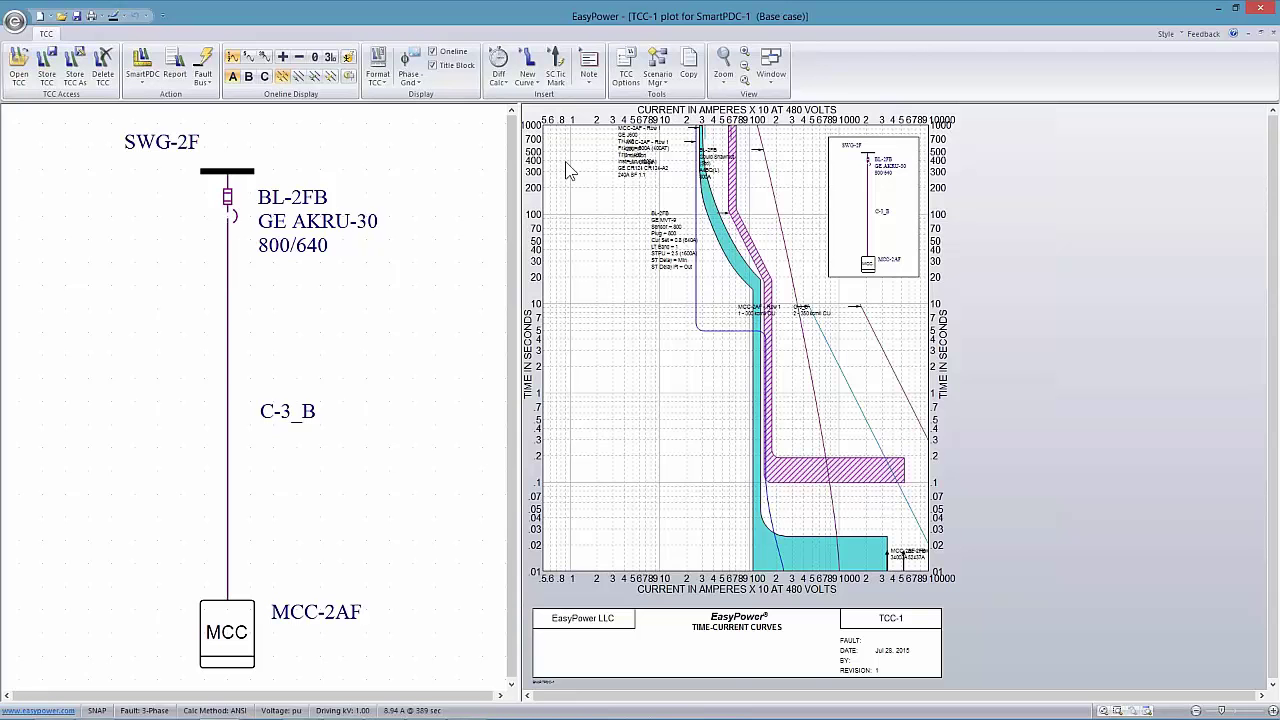
pyautogui.click(436, 68)
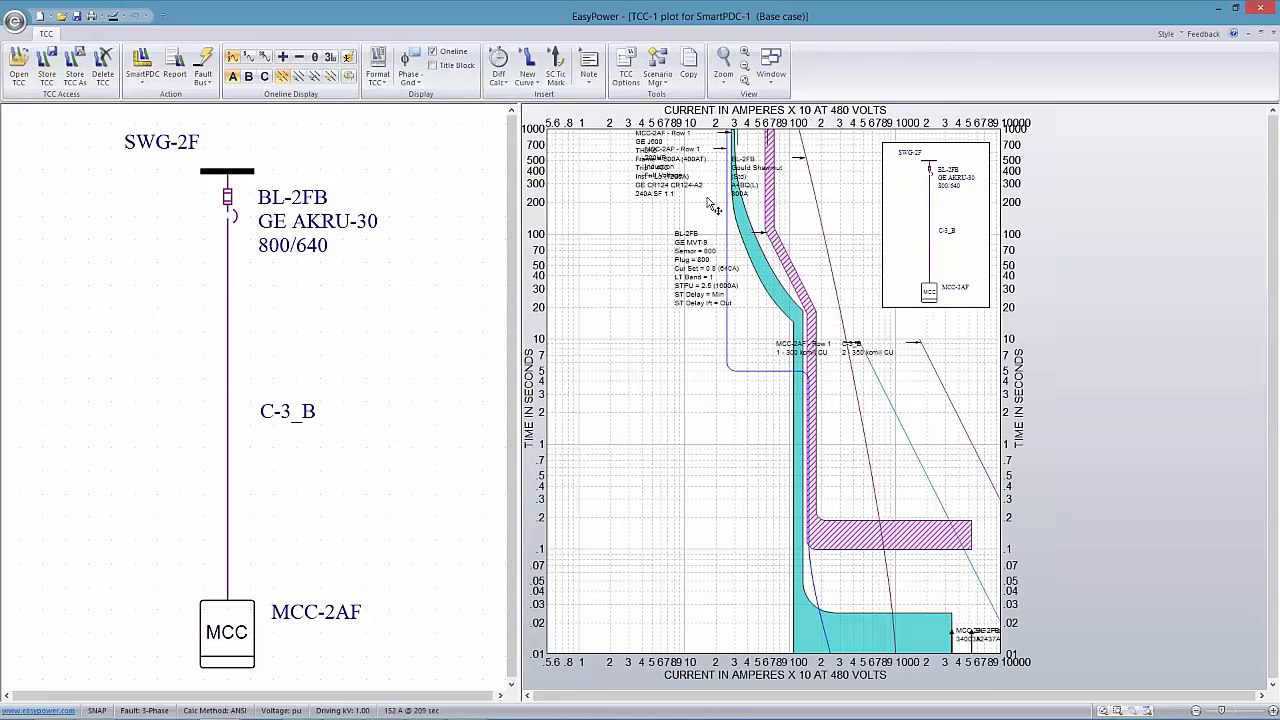
# Move the MCC-2AF breaker, BL-2FB trip and 200HP motor labels into the clear area beside the curves
pyautogui.moveTo(650, 182); pyautogui.dragTo(621, 536)
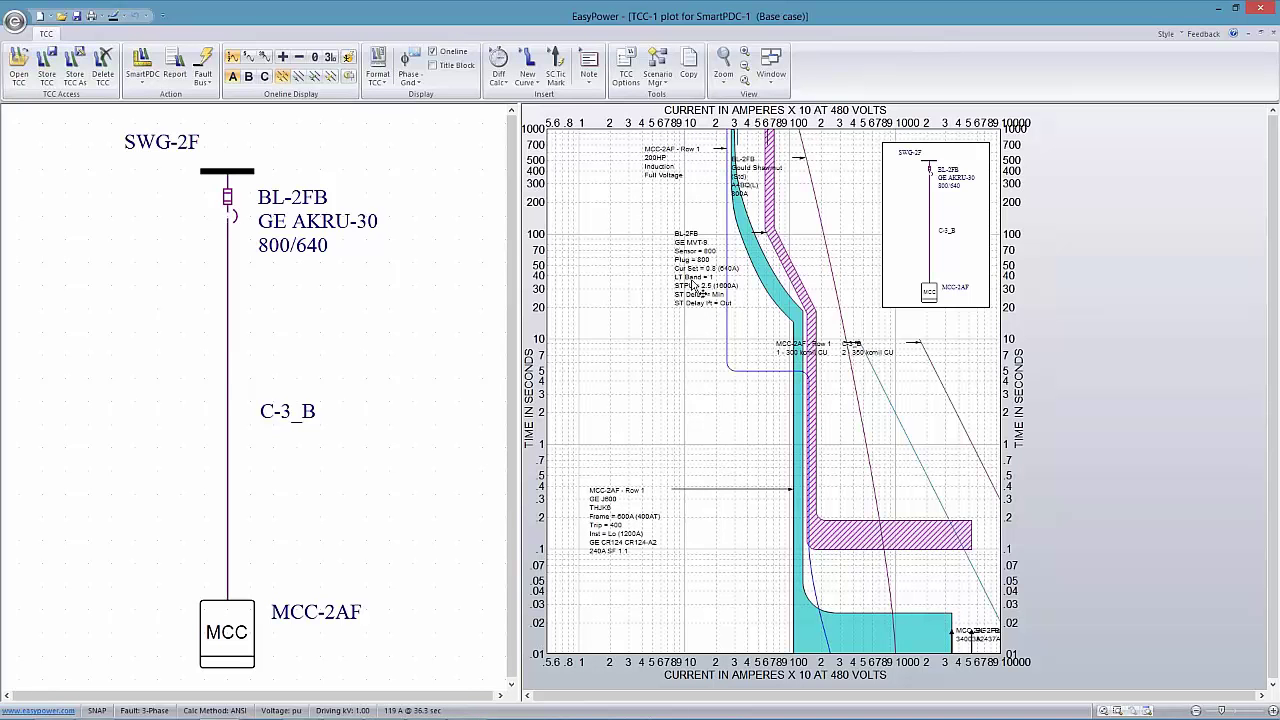
pyautogui.moveTo(692, 288); pyautogui.dragTo(621, 326)
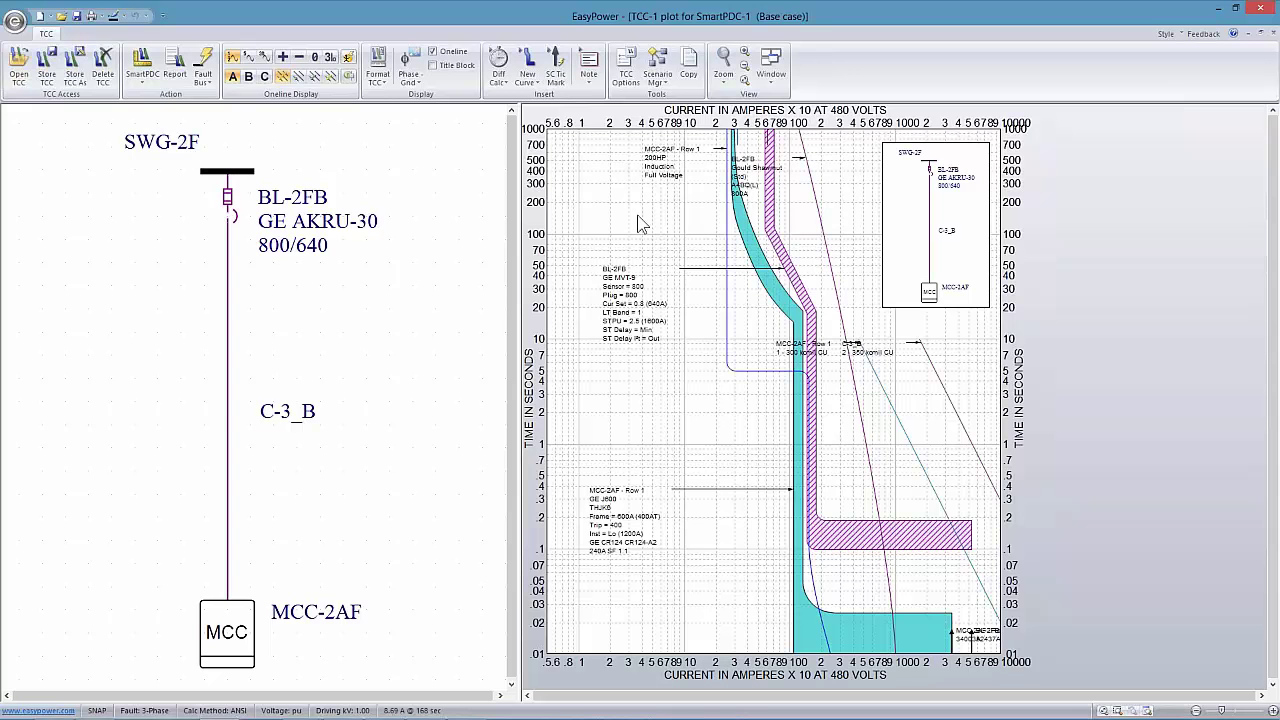
pyautogui.moveTo(662, 176); pyautogui.dragTo(605, 618)
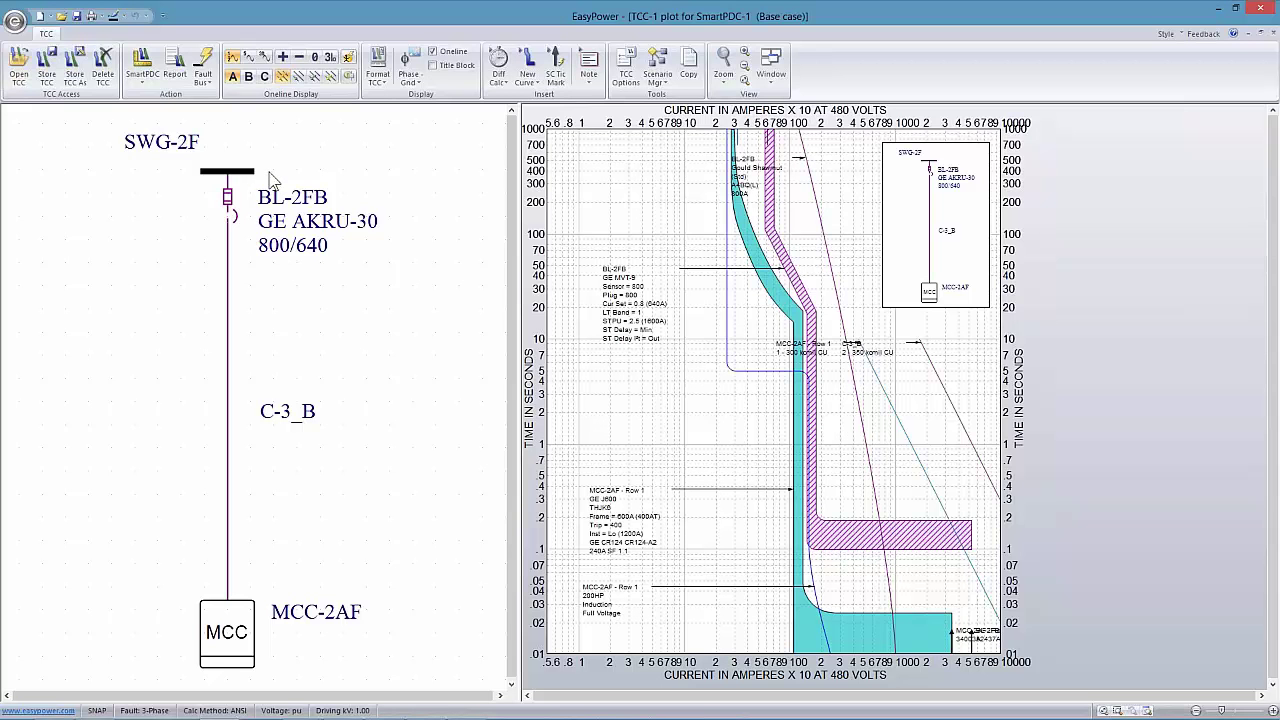
# Open the SmartPDC options and keep Automatically Skip Device as the handling for protective devices with no data
pyautogui.click(146, 86)
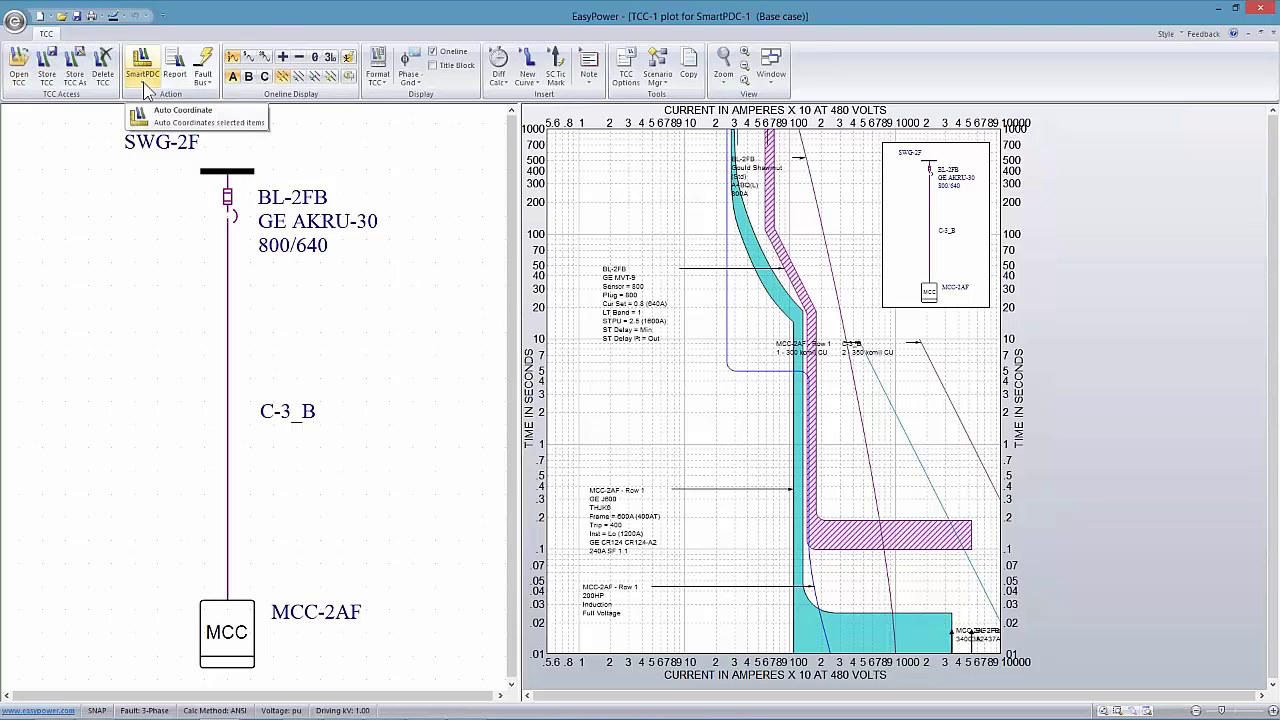
pyautogui.click(146, 86)
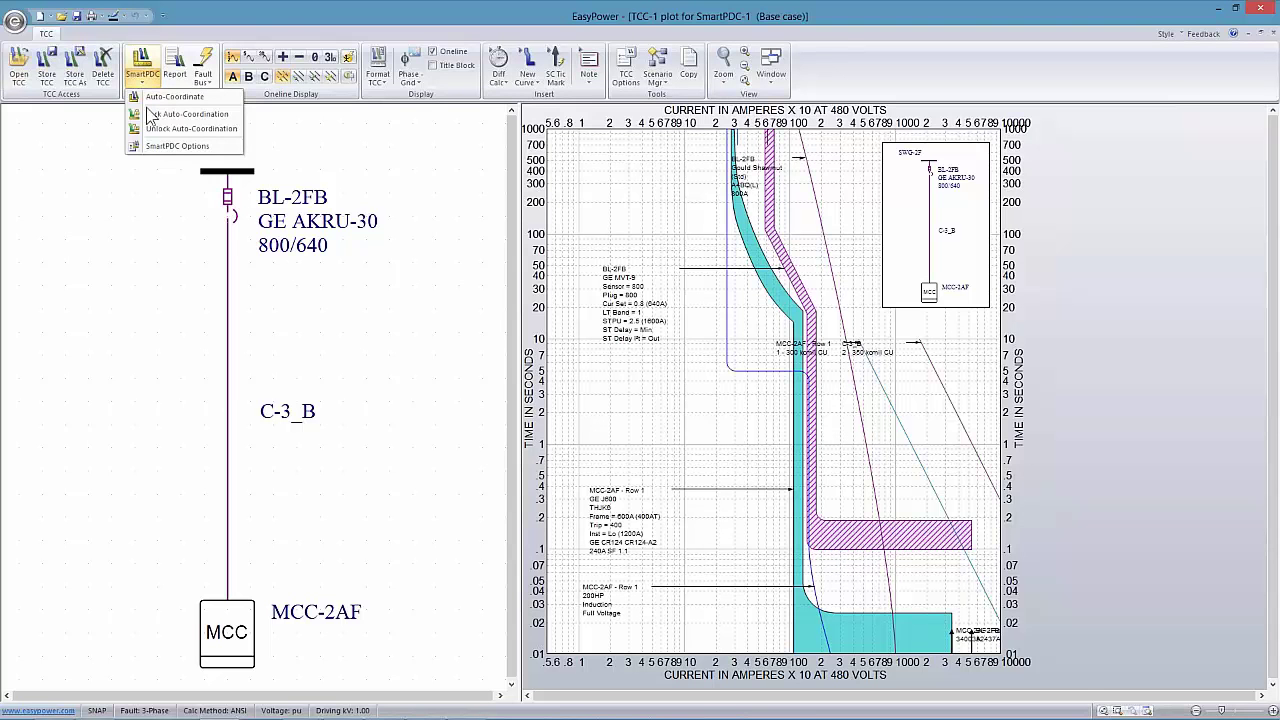
pyautogui.click(168, 148)
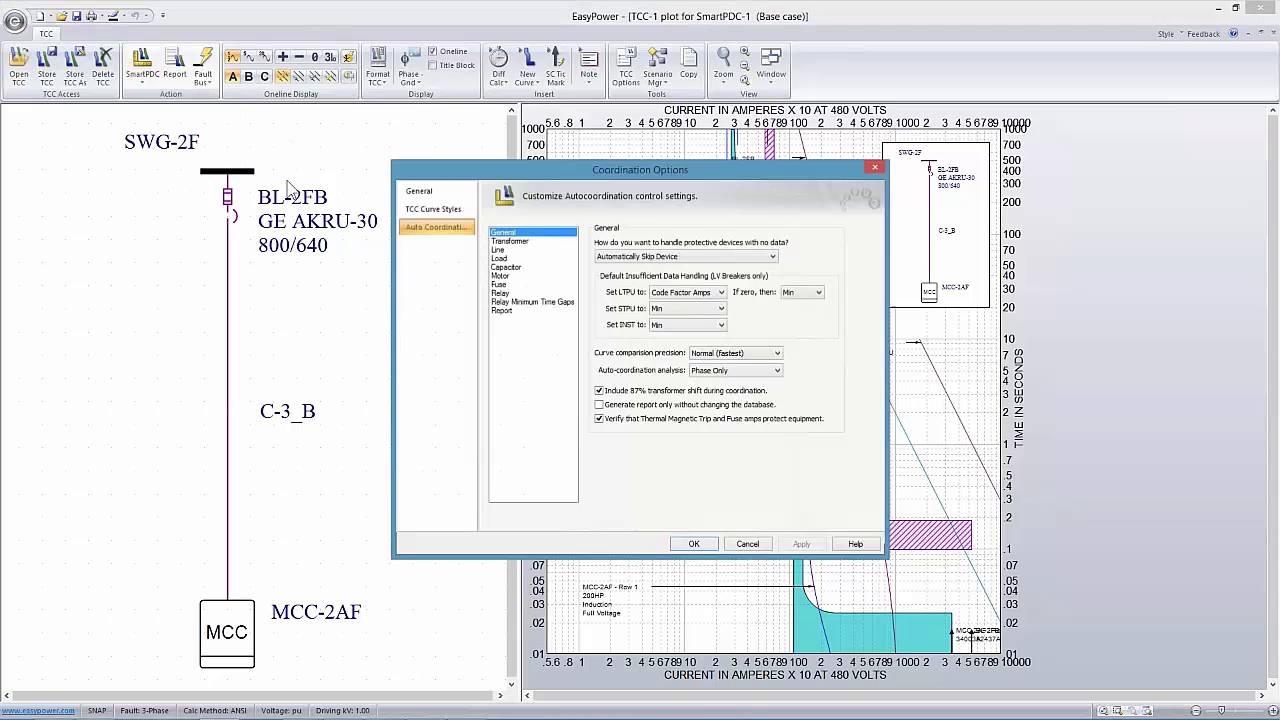
pyautogui.moveTo(490, 167); pyautogui.dragTo(600, 105)
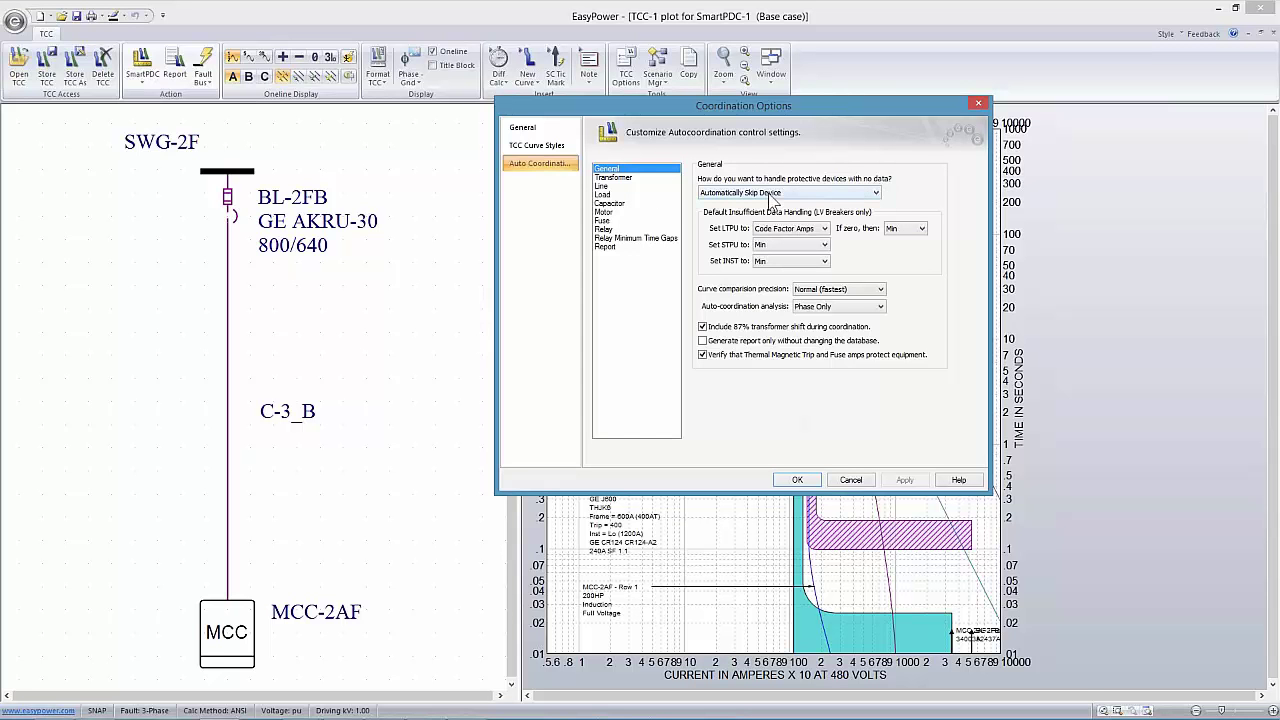
pyautogui.click(875, 194)
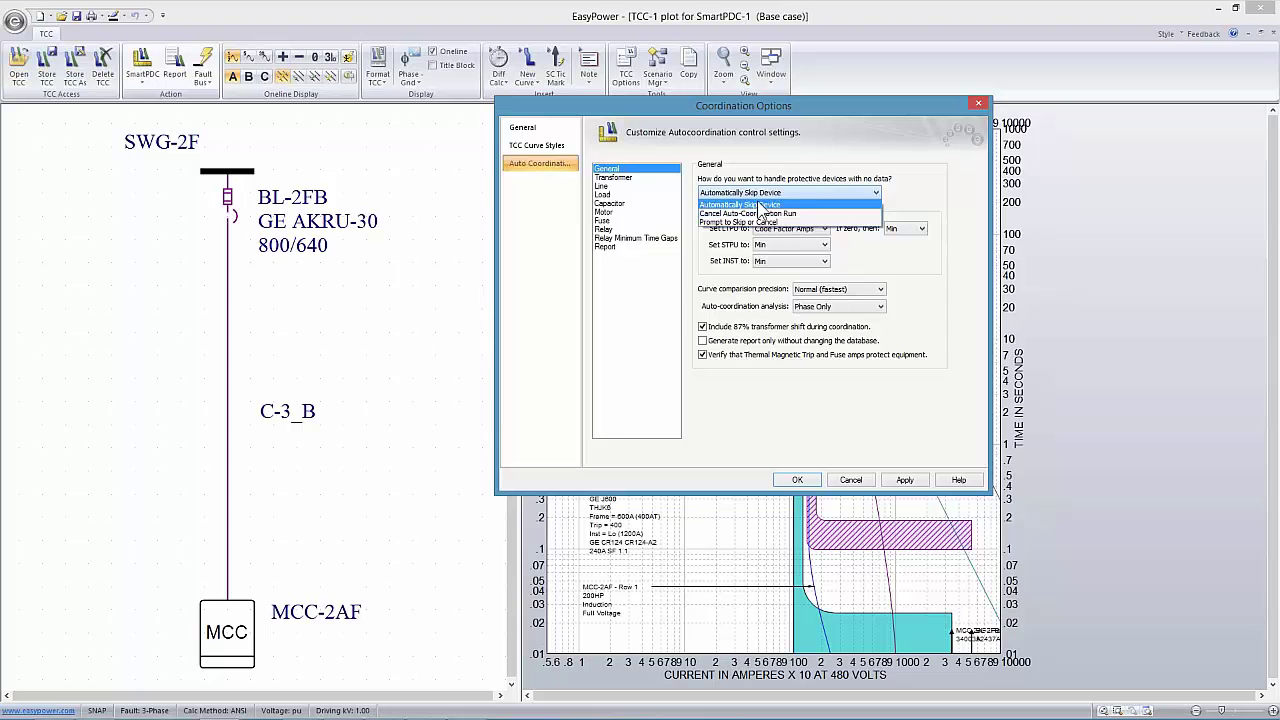
pyautogui.click(760, 201)
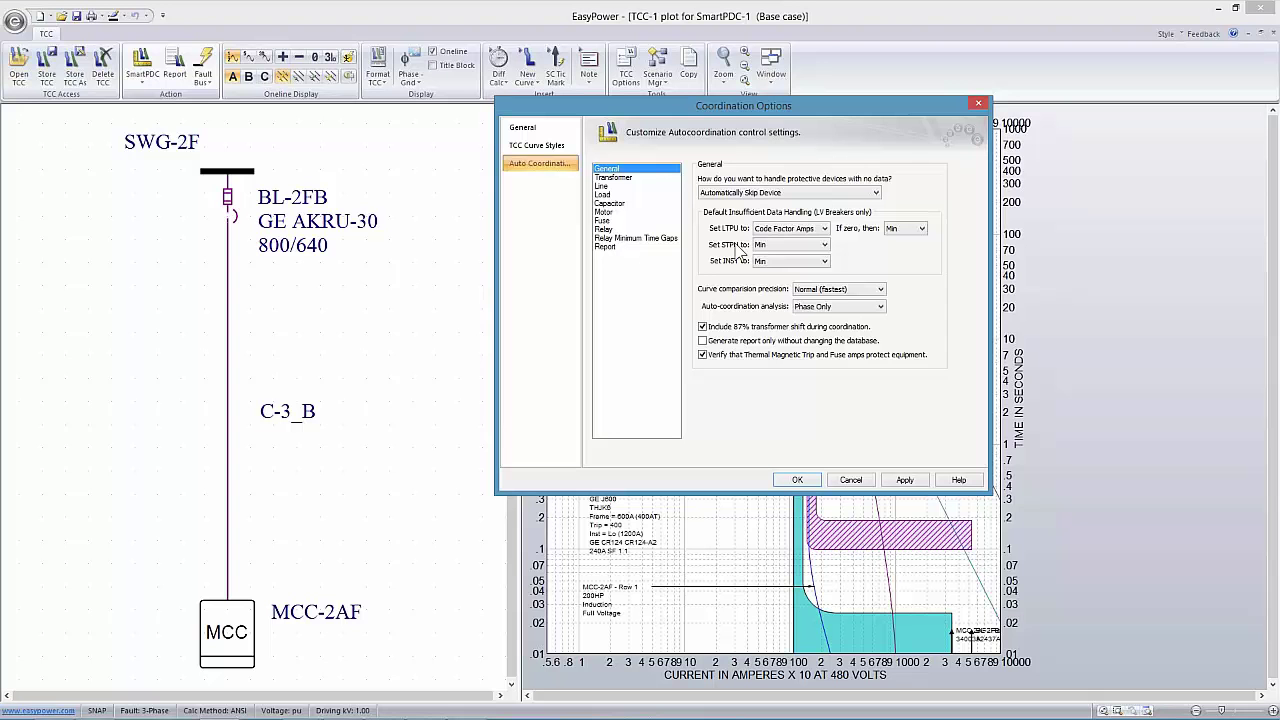
# Review the Transformer, Line and Load auto-coordination settings, keeping Code Factor Load Amps for the load LTPU default
pyautogui.click(622, 178)
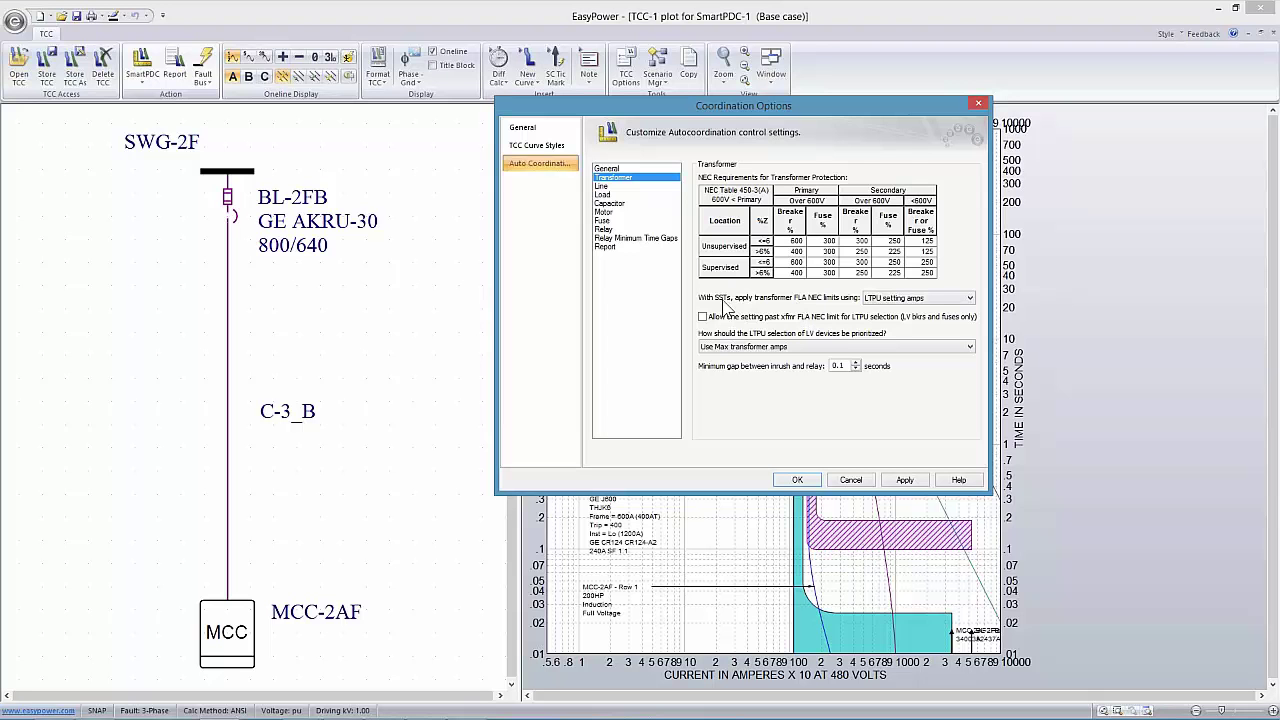
pyautogui.click(600, 186)
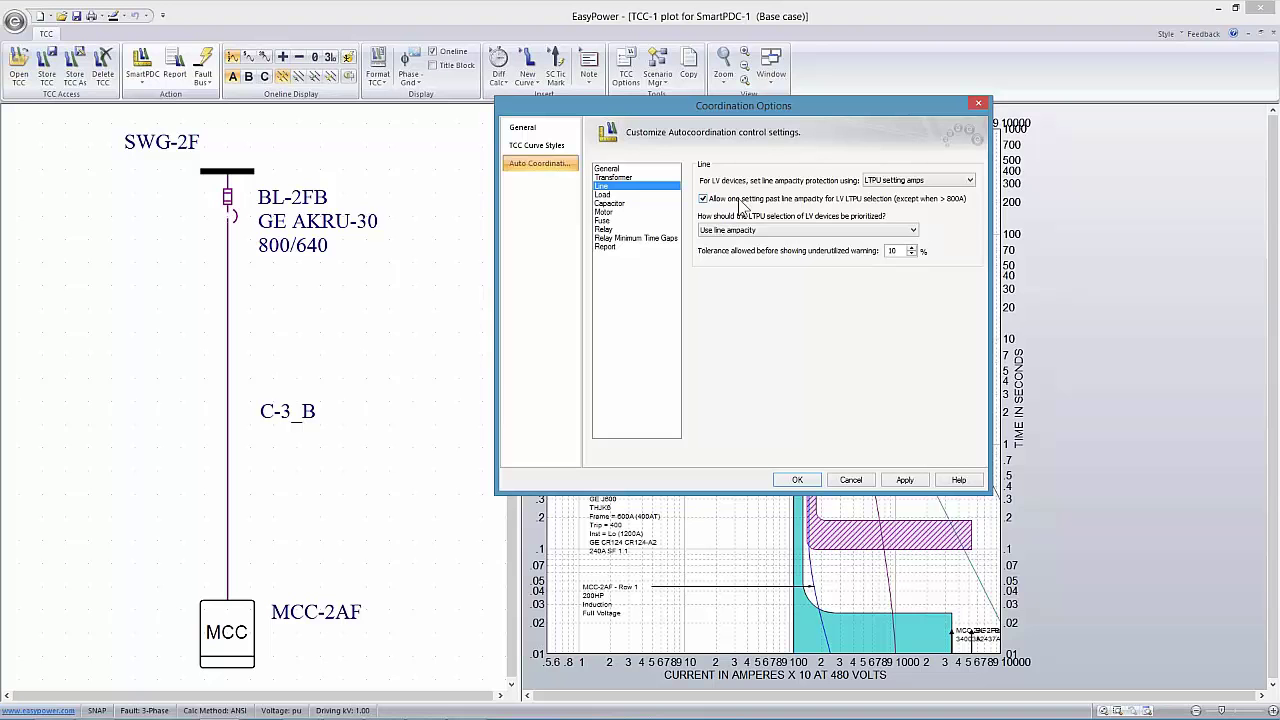
pyautogui.click(603, 195)
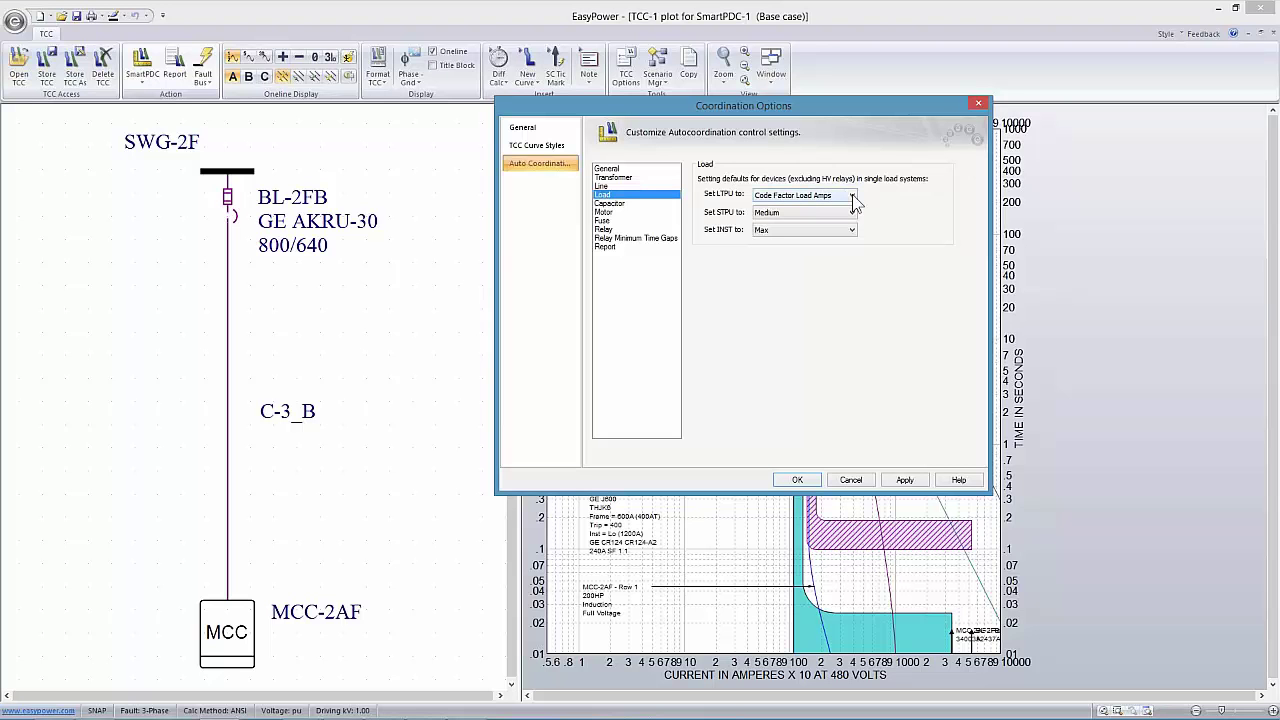
pyautogui.click(852, 196)
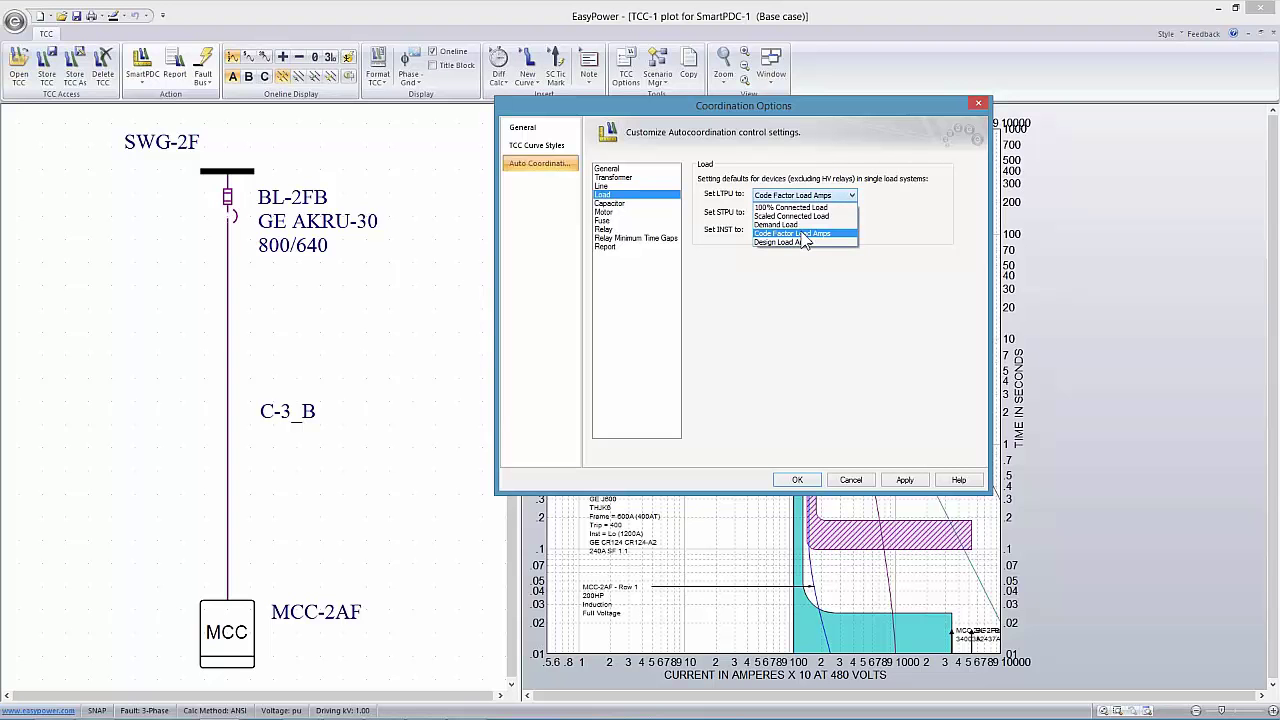
pyautogui.click(805, 236)
pyautogui.click(848, 198)
pyautogui.click(848, 198)
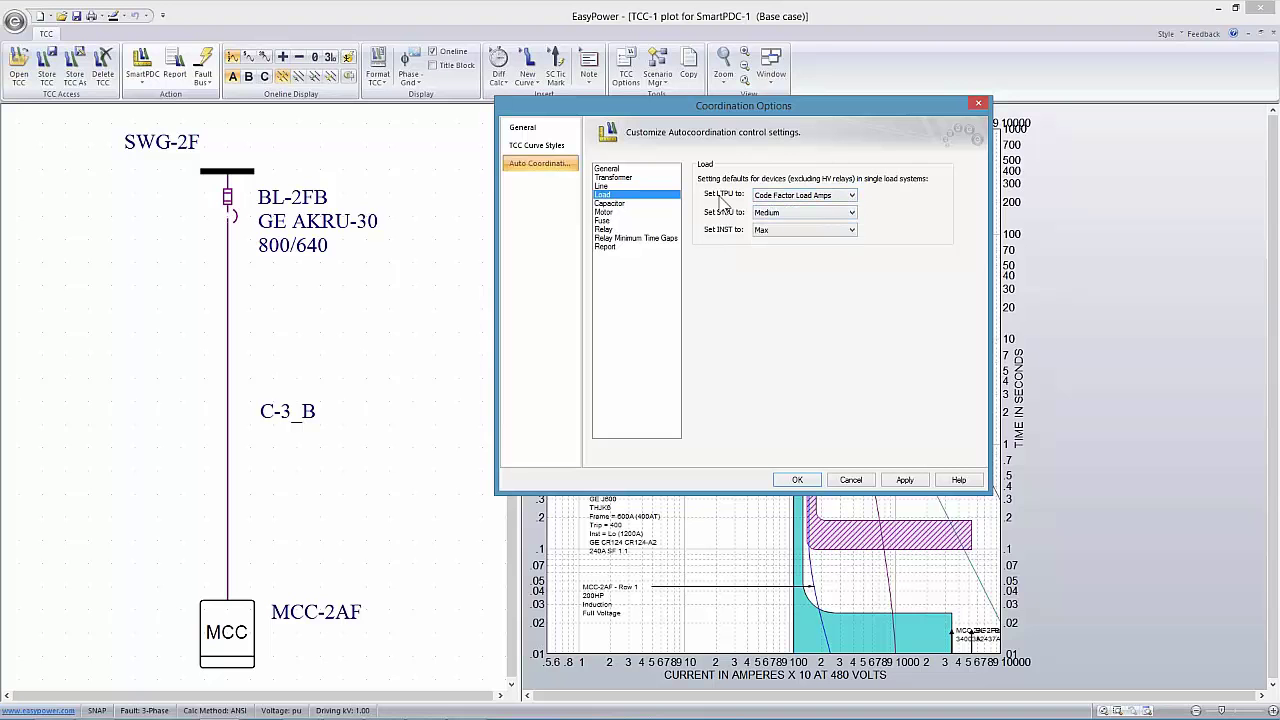
pyautogui.click(851, 218)
pyautogui.click(851, 222)
# Review the Capacitor, Motor, Fuse, Relay and Relay Minimum Time Gaps auto-coordination settings
pyautogui.click(612, 203)
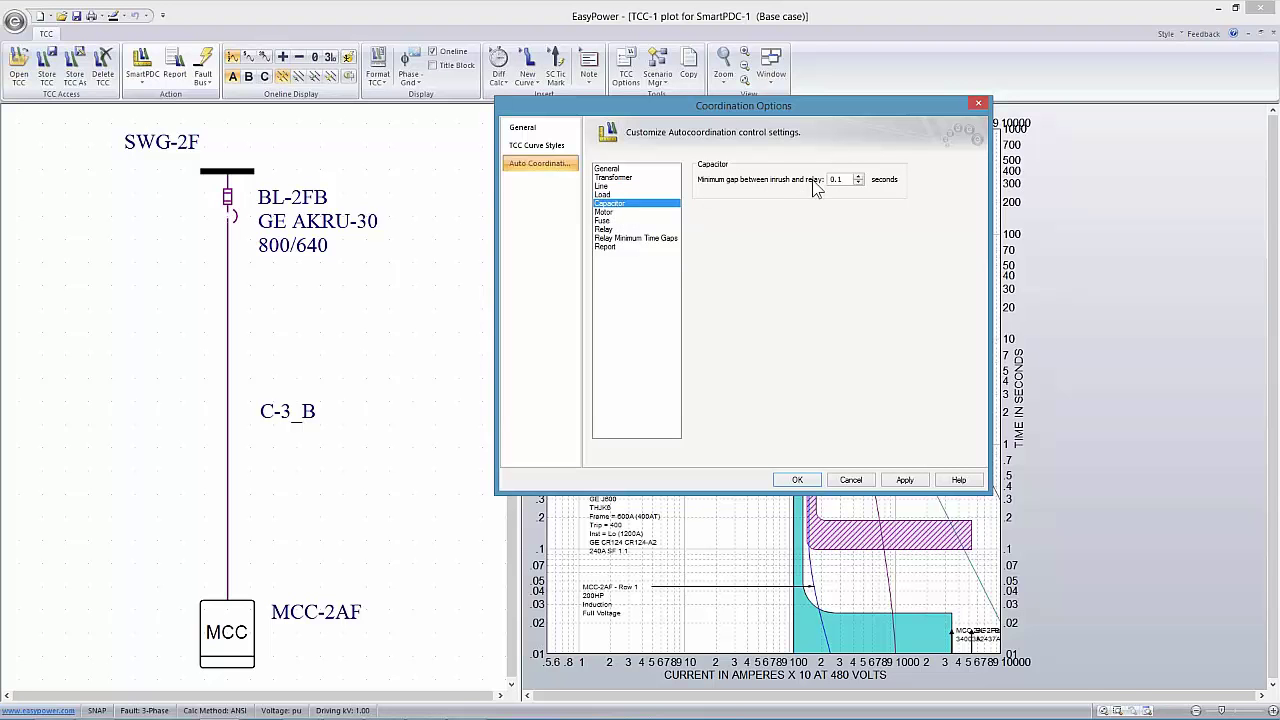
pyautogui.click(620, 213)
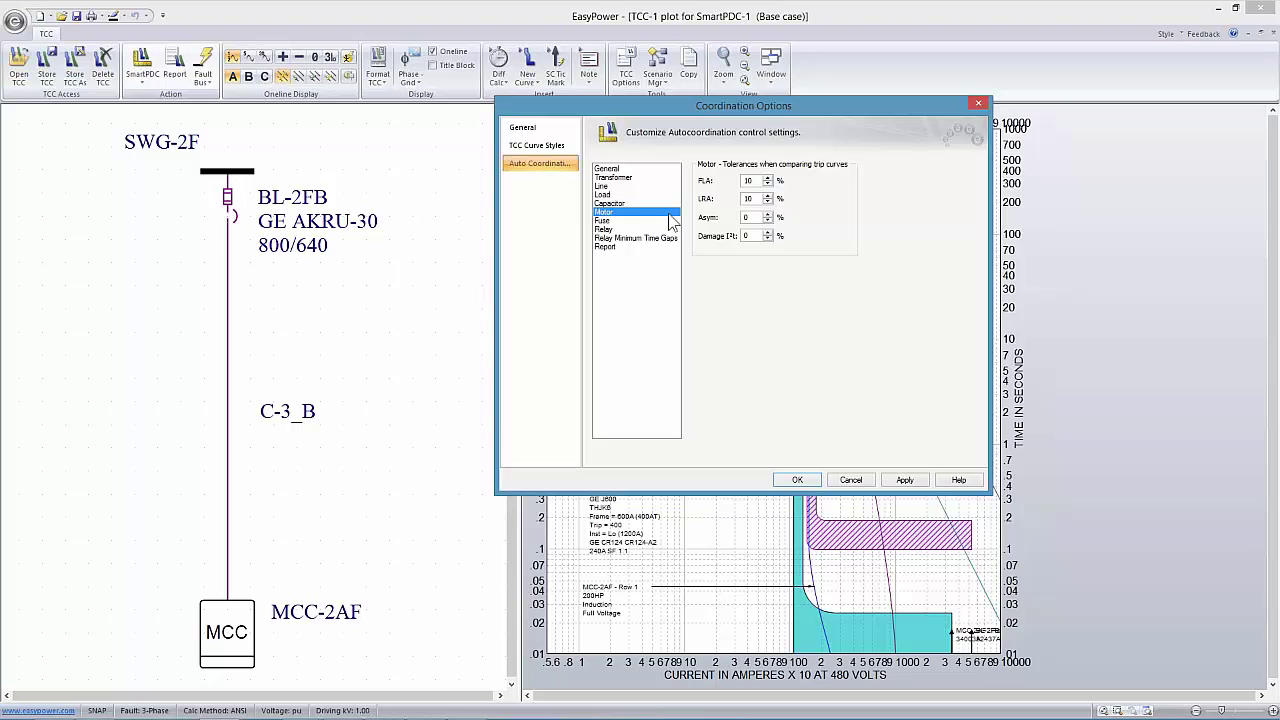
pyautogui.click(620, 221)
pyautogui.click(615, 229)
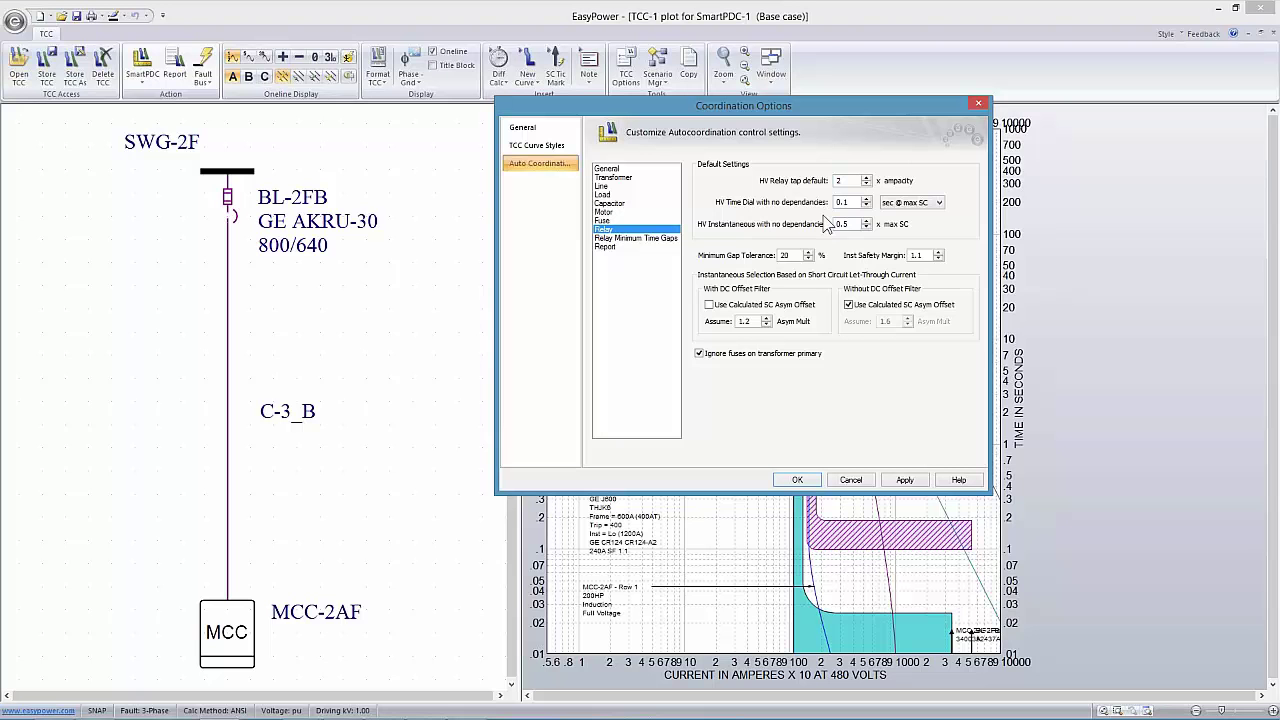
pyautogui.click(630, 240)
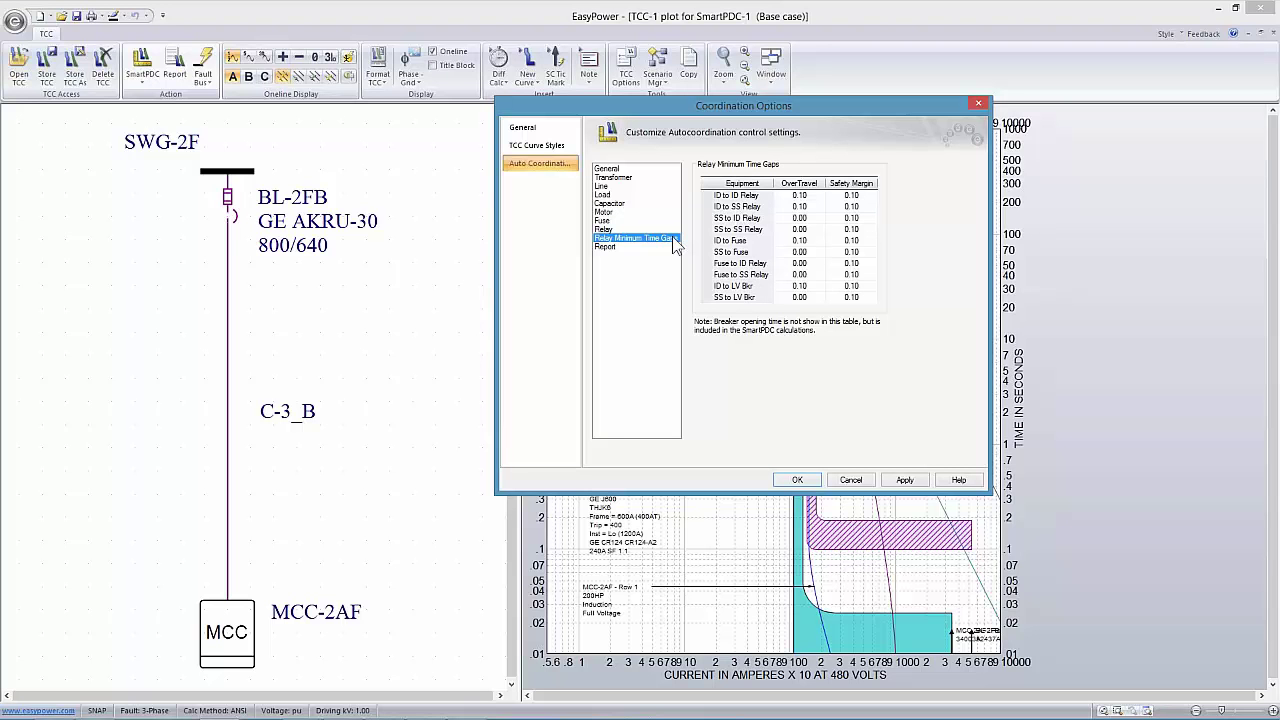
# Switch the Show Tap Rule Info and Show Details report options on and off again, and close the coordination options
pyautogui.click(606, 247)
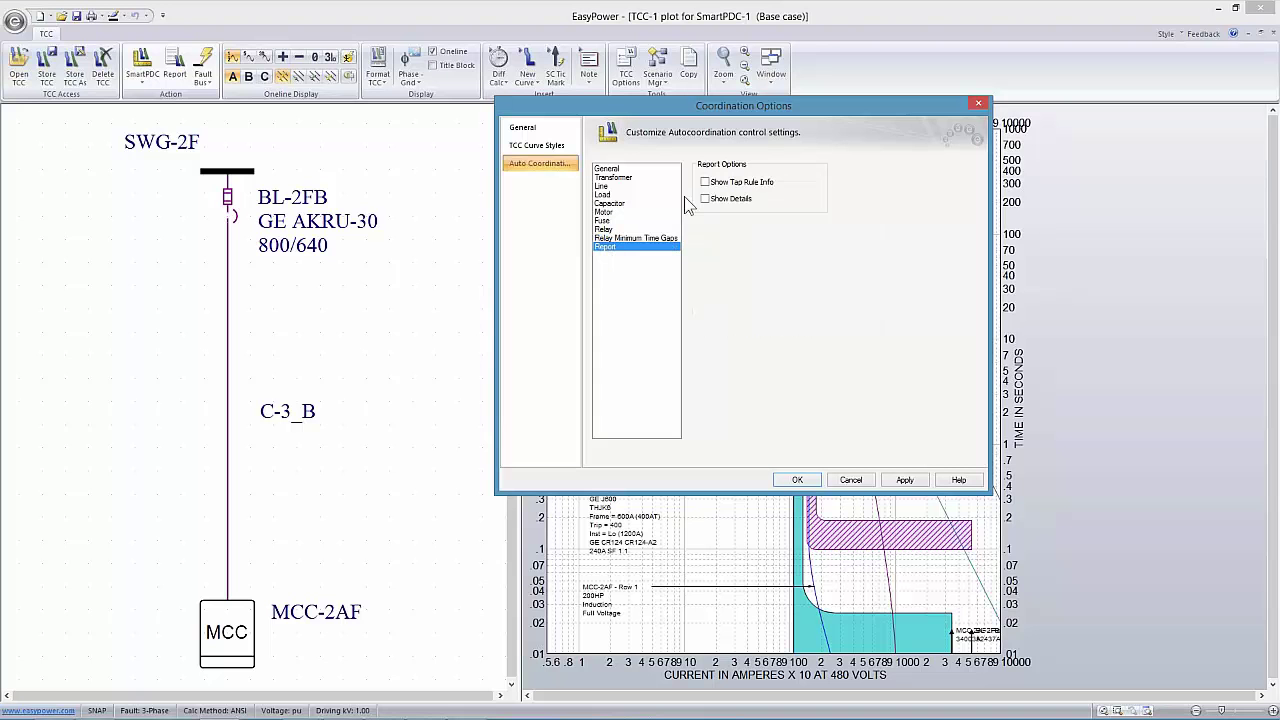
pyautogui.click(706, 183)
pyautogui.click(705, 199)
pyautogui.click(706, 199)
pyautogui.click(706, 183)
pyautogui.click(800, 480)
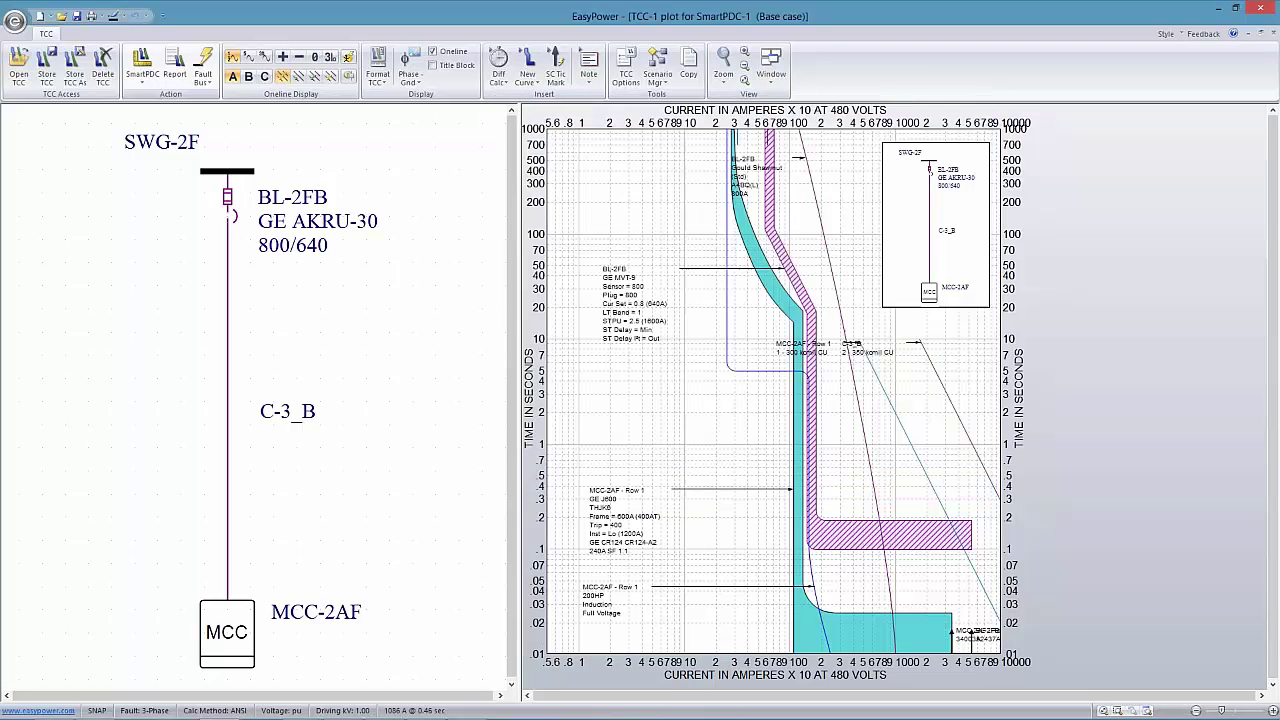
# Fault the MCC-2AF bus from the TCC plot's one-line
pyautogui.moveTo(766, 423); pyautogui.dragTo(743, 337)
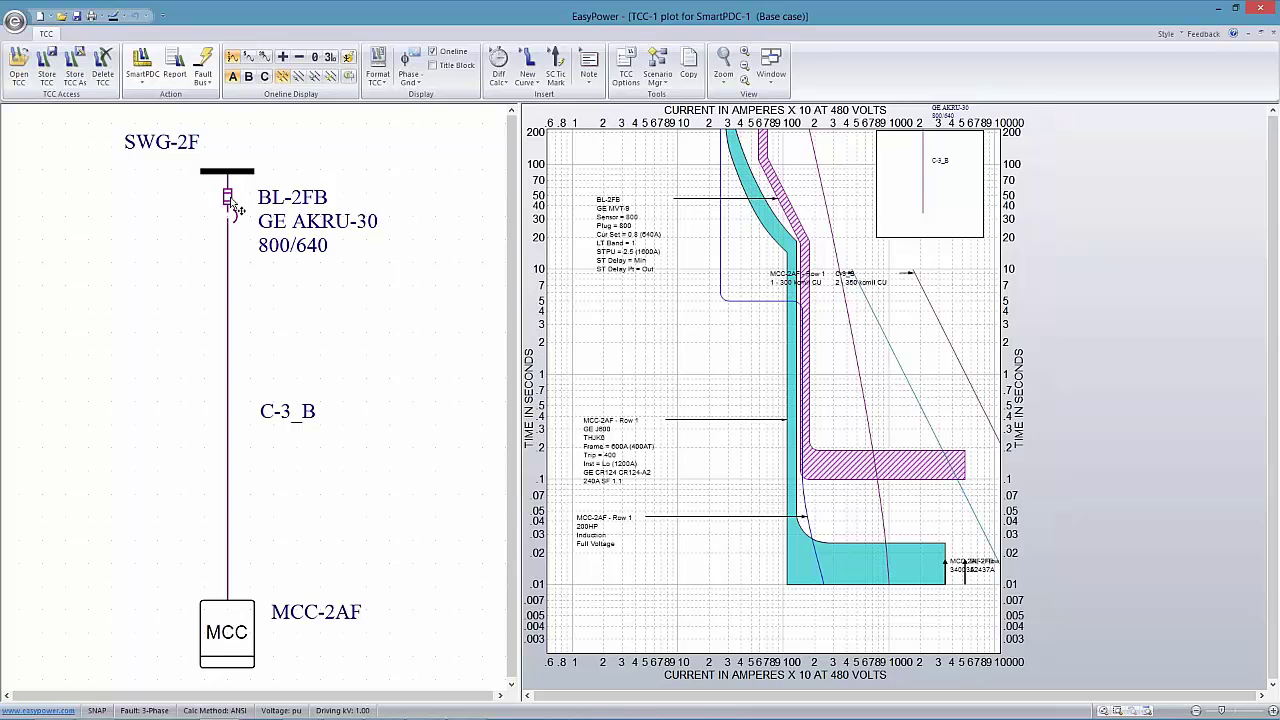
pyautogui.click(243, 622)
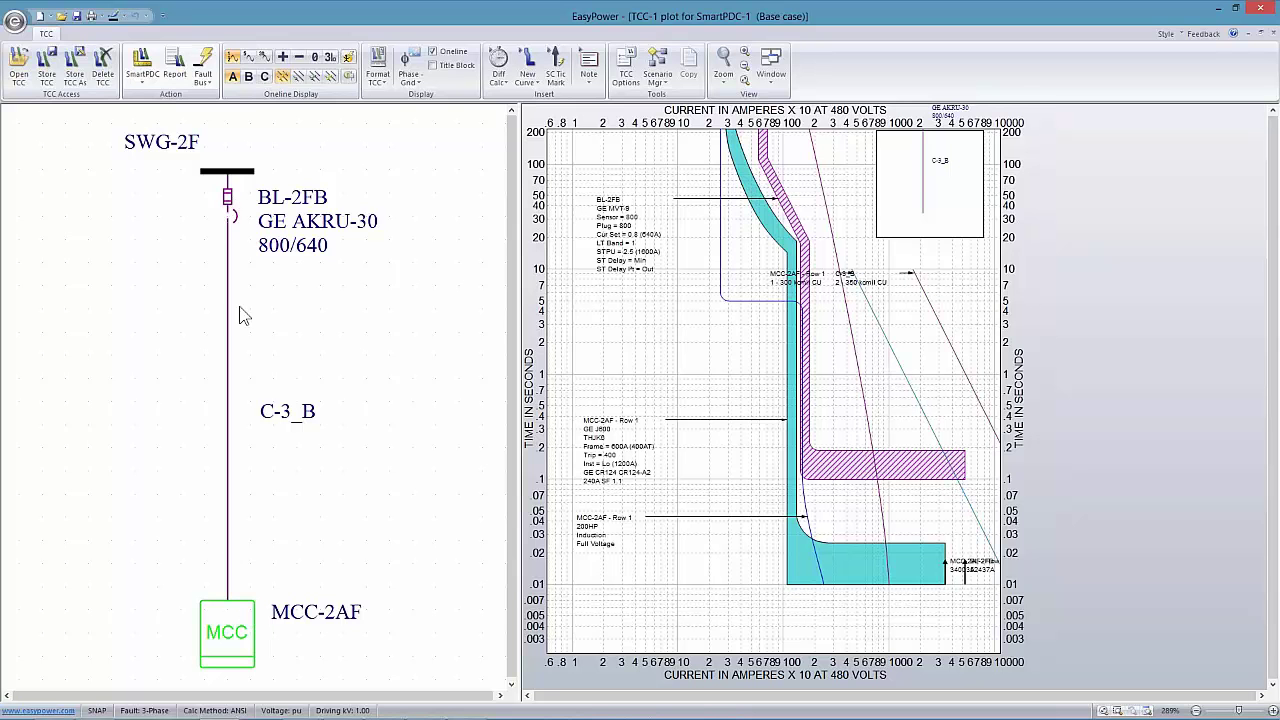
pyautogui.click(203, 72)
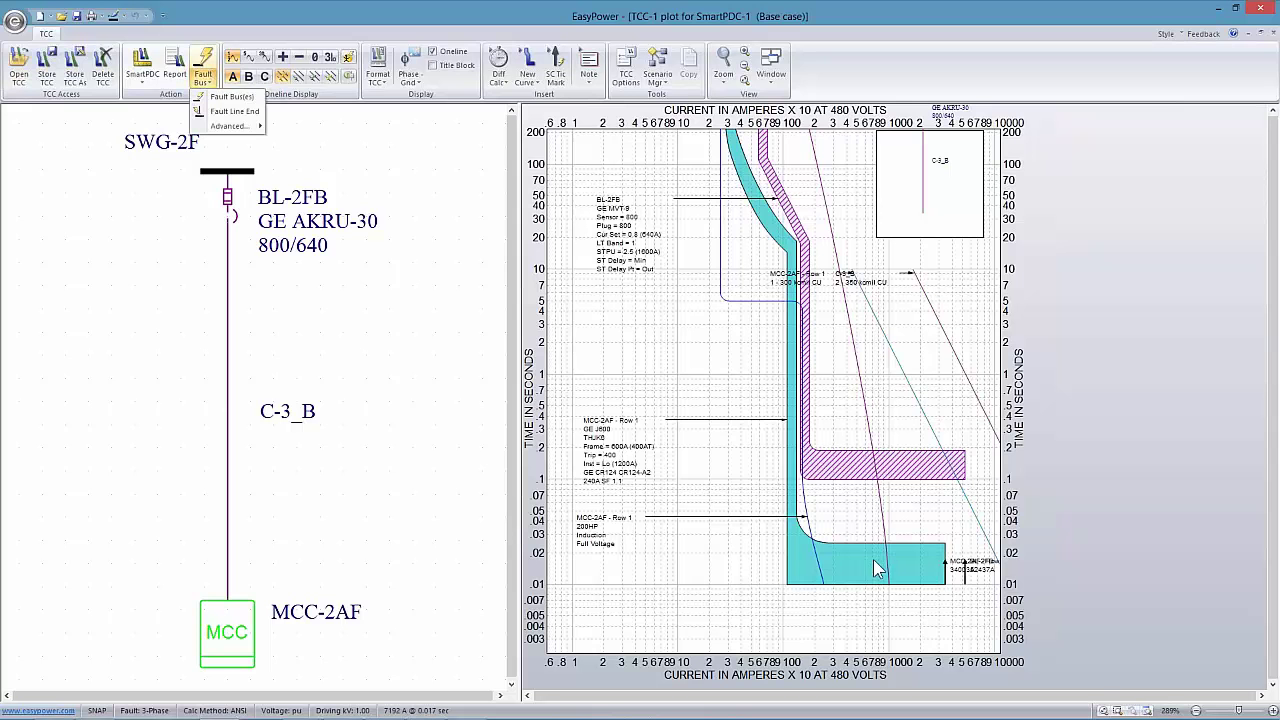
pyautogui.moveTo(861, 564)
pyautogui.click(211, 62)
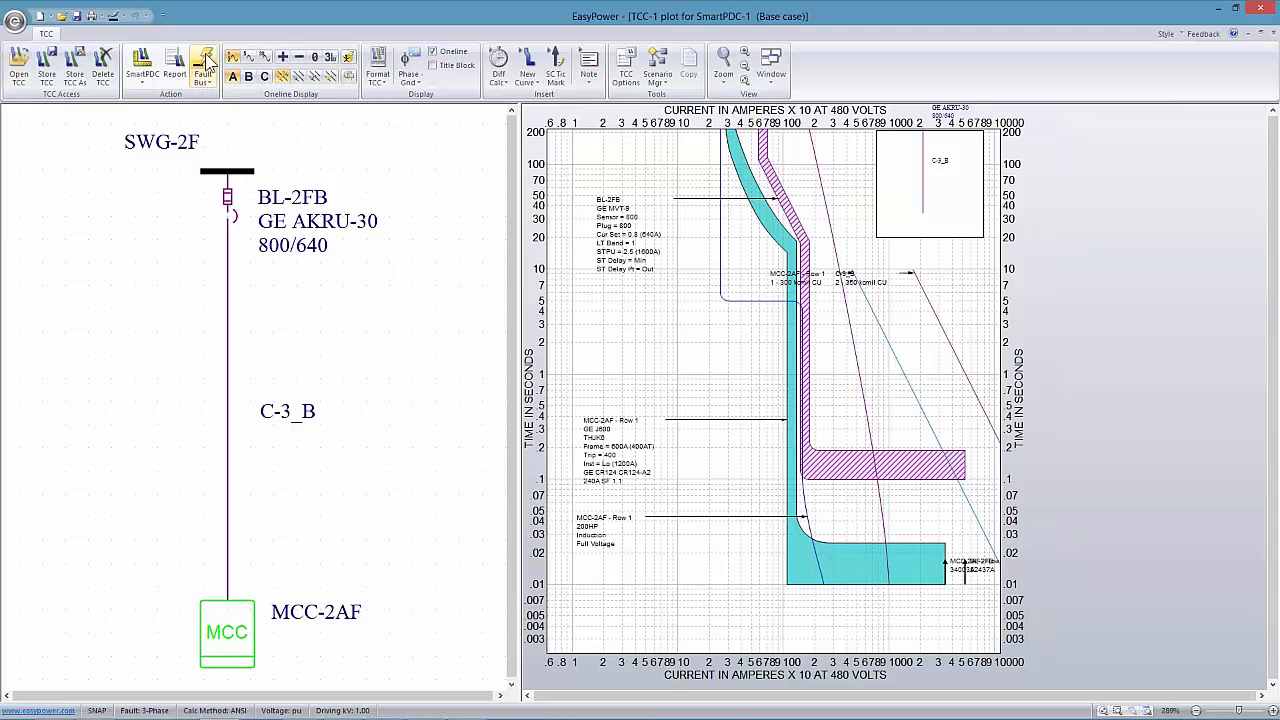
pyautogui.click(207, 62)
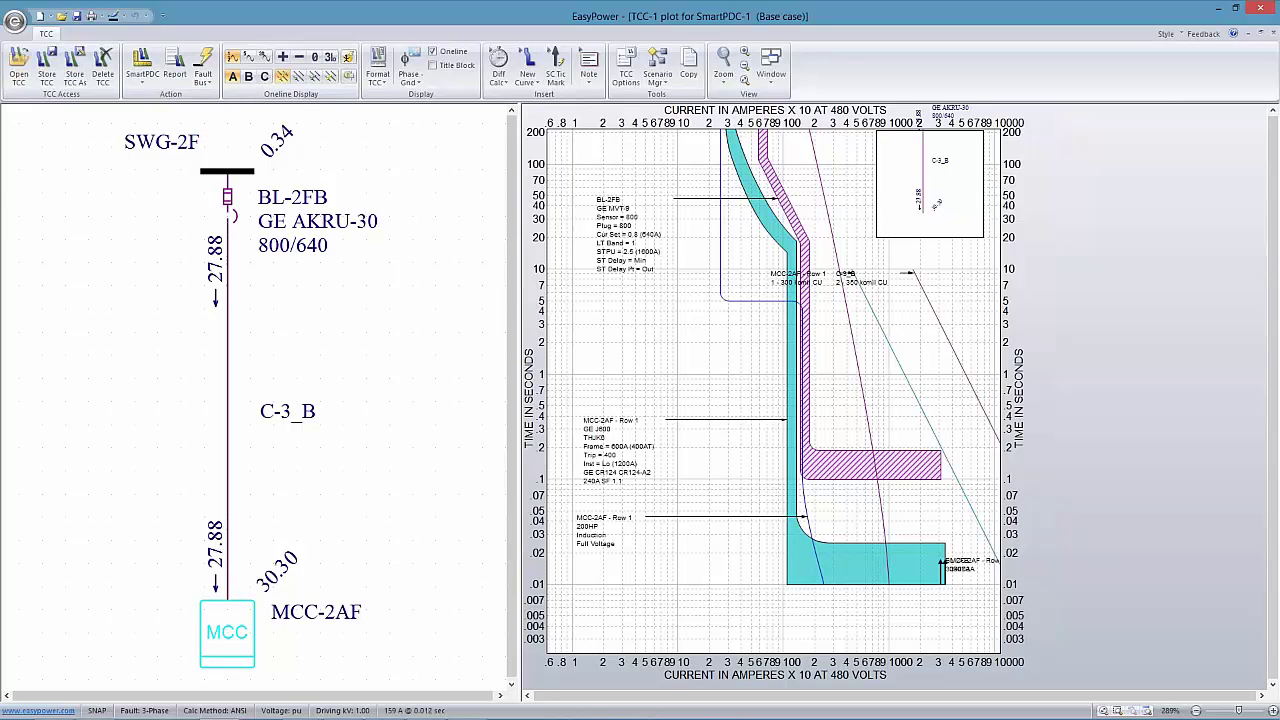
# Try to insert an arcing current tick mark on the MCC-2AF breaker curve
pyautogui.rightClick(857, 558)
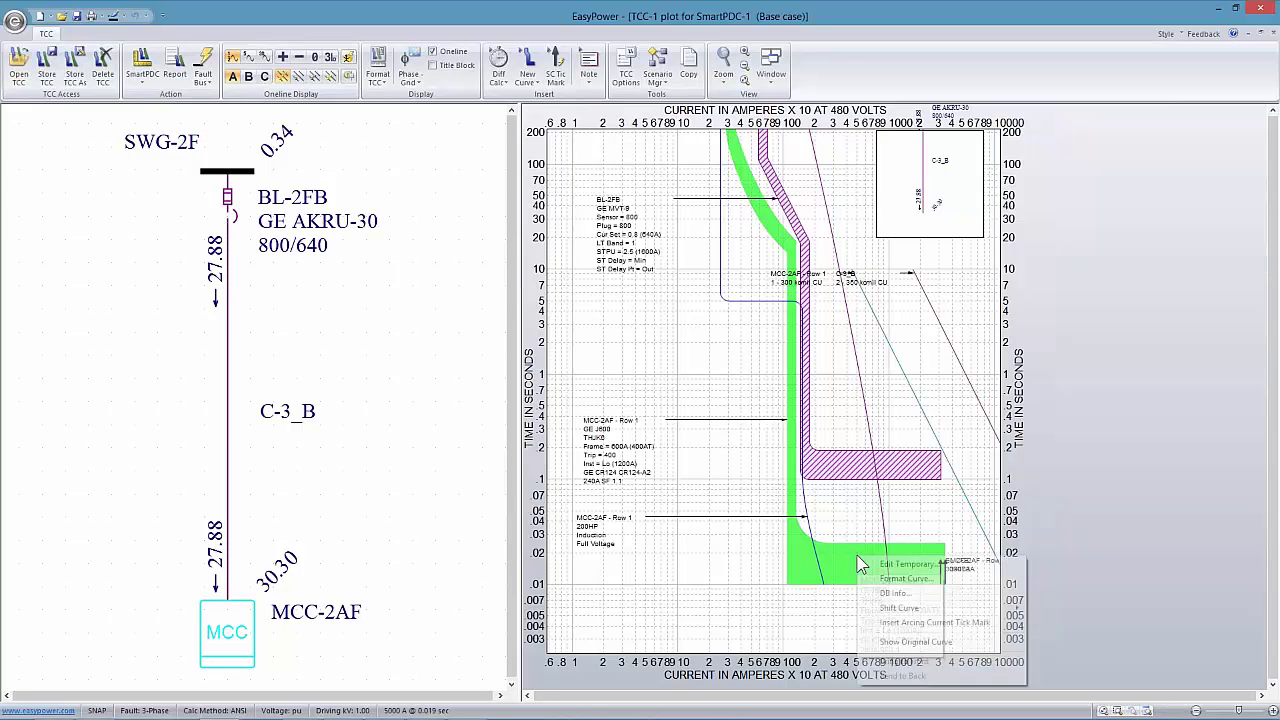
pyautogui.click(920, 622)
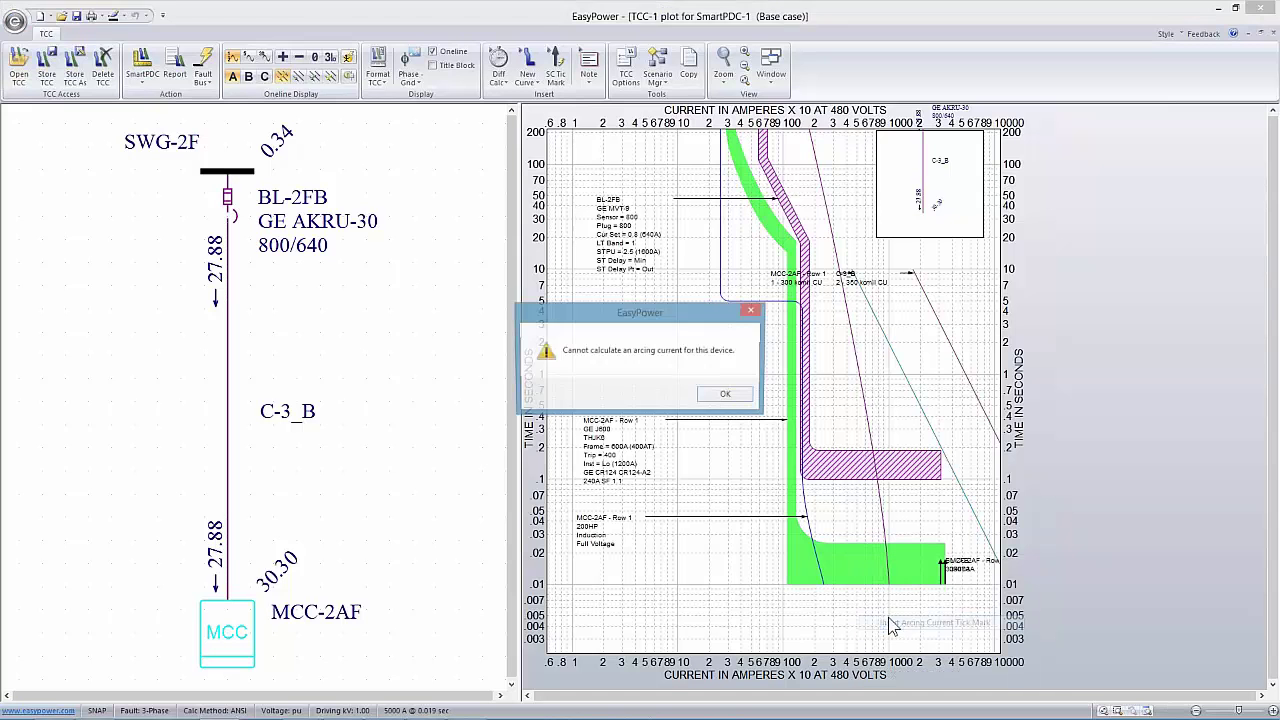
pyautogui.click(727, 394)
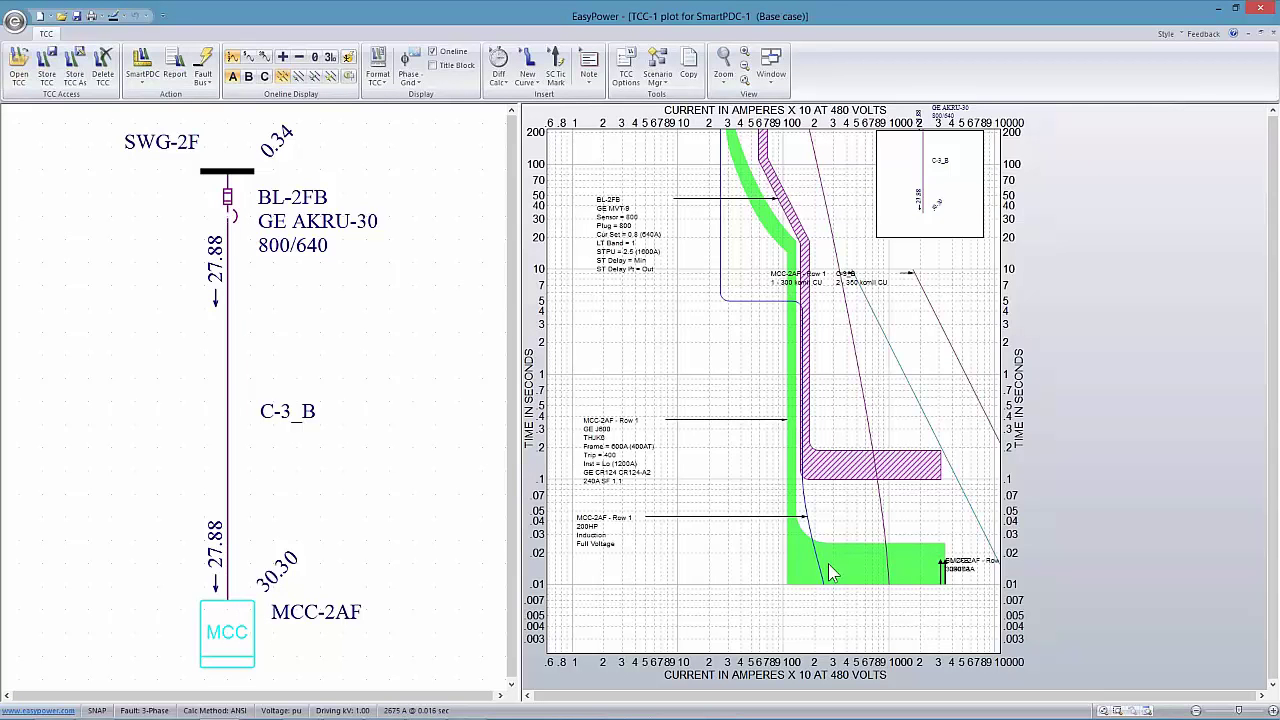
# Insert an arcing current tick mark on the BL-2FB breaker curve and place it just below the curve's short-time band
pyautogui.click(836, 467)
pyautogui.rightClick(836, 467)
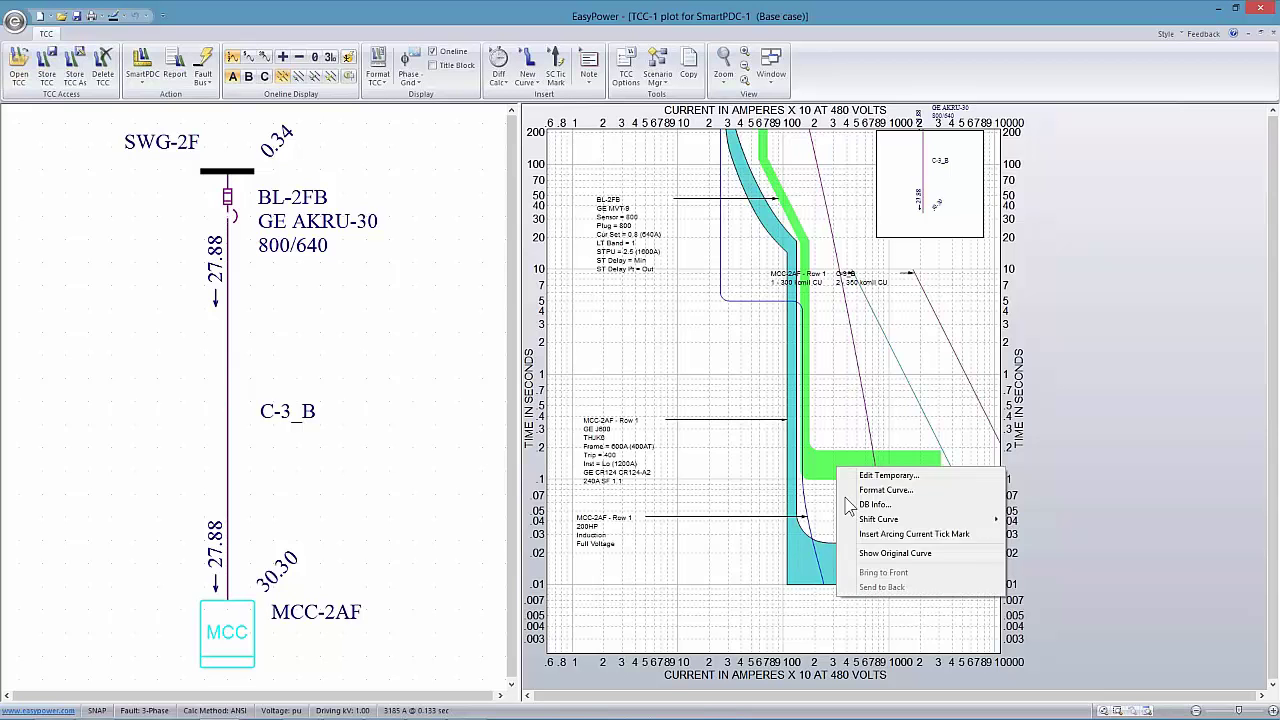
pyautogui.click(867, 532)
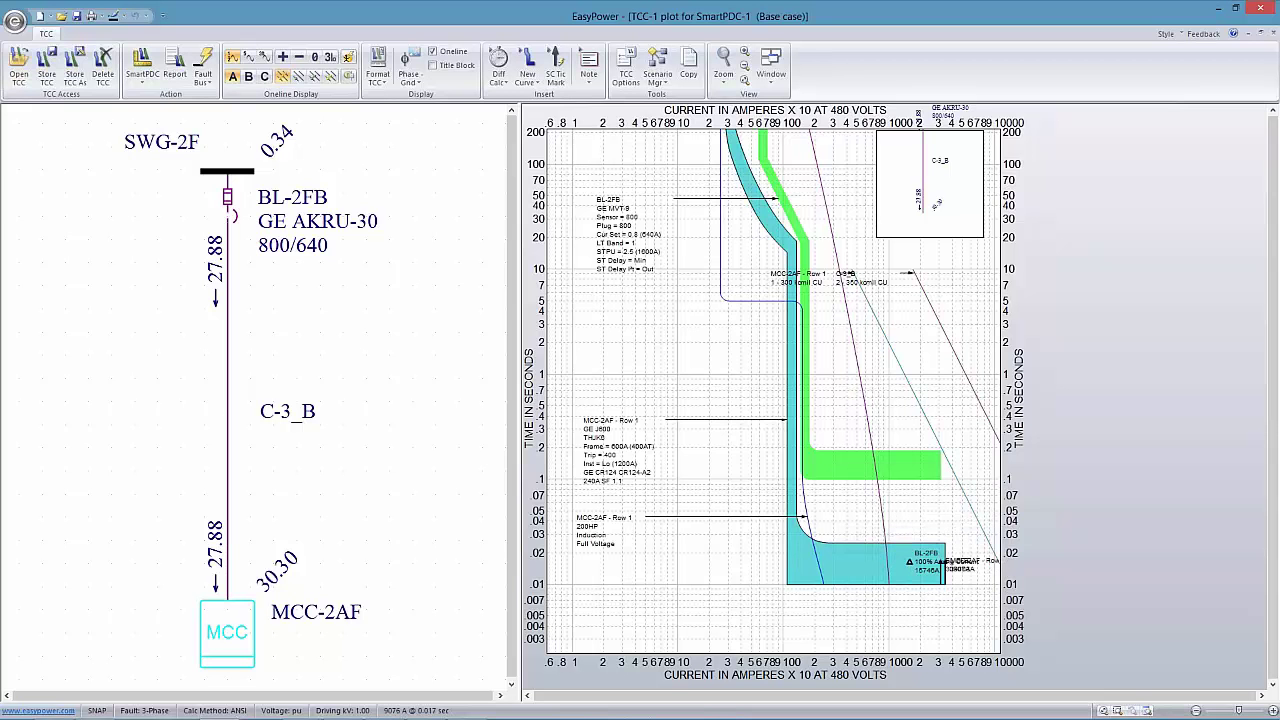
pyautogui.moveTo(911, 562); pyautogui.dragTo(913, 489)
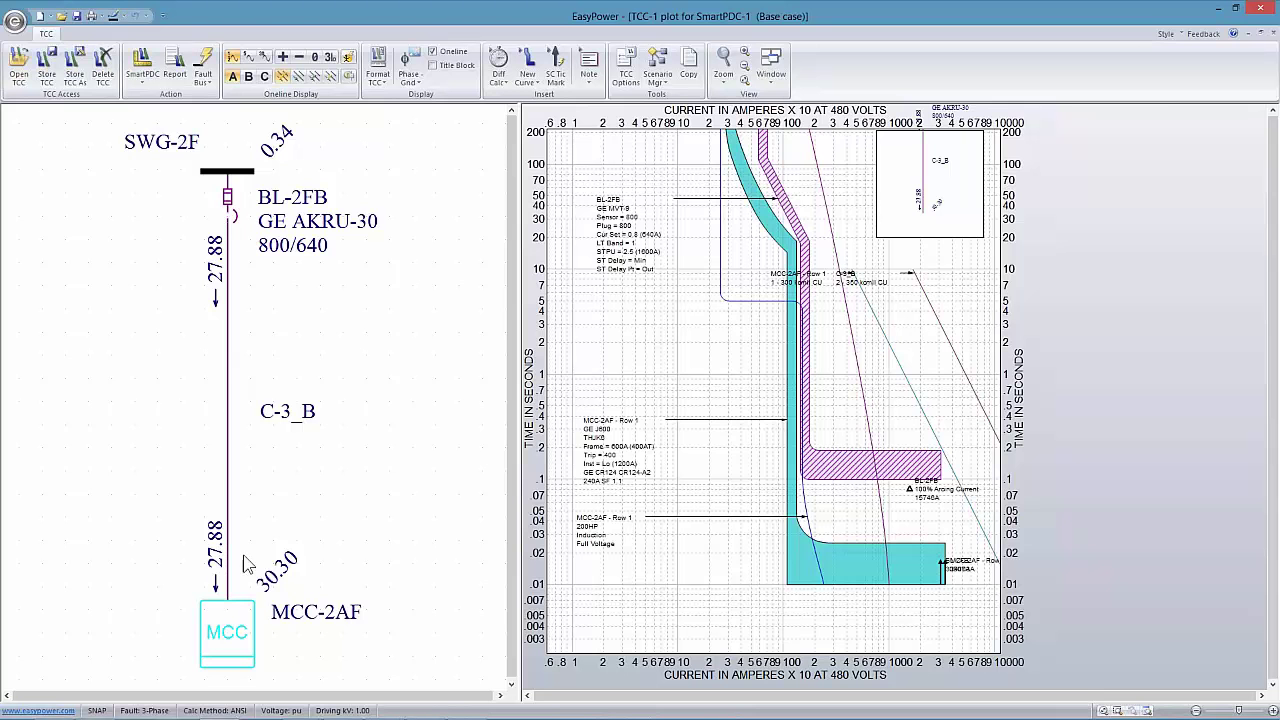
# Show the arc flash results for the MCC-2AF bus on the one-line and nudge the BL-2FB tick mark slightly down
pyautogui.click(348, 57)
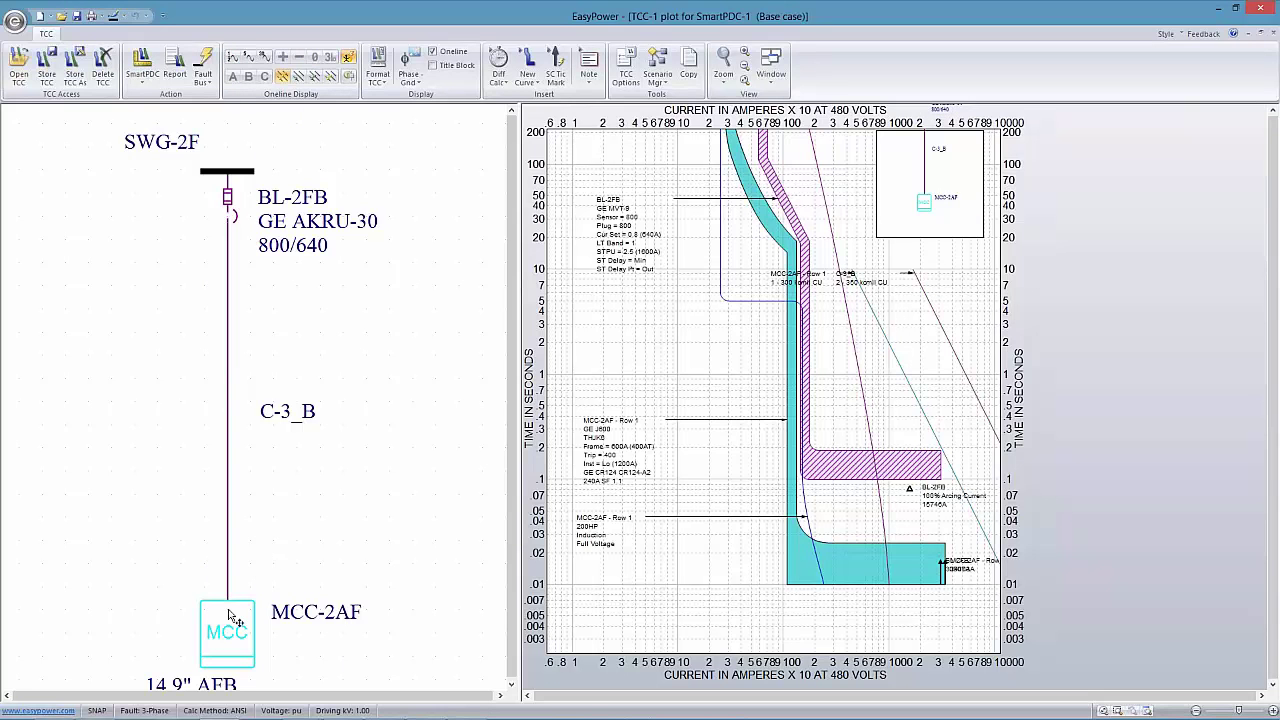
pyautogui.scroll(-3, 230, 620)
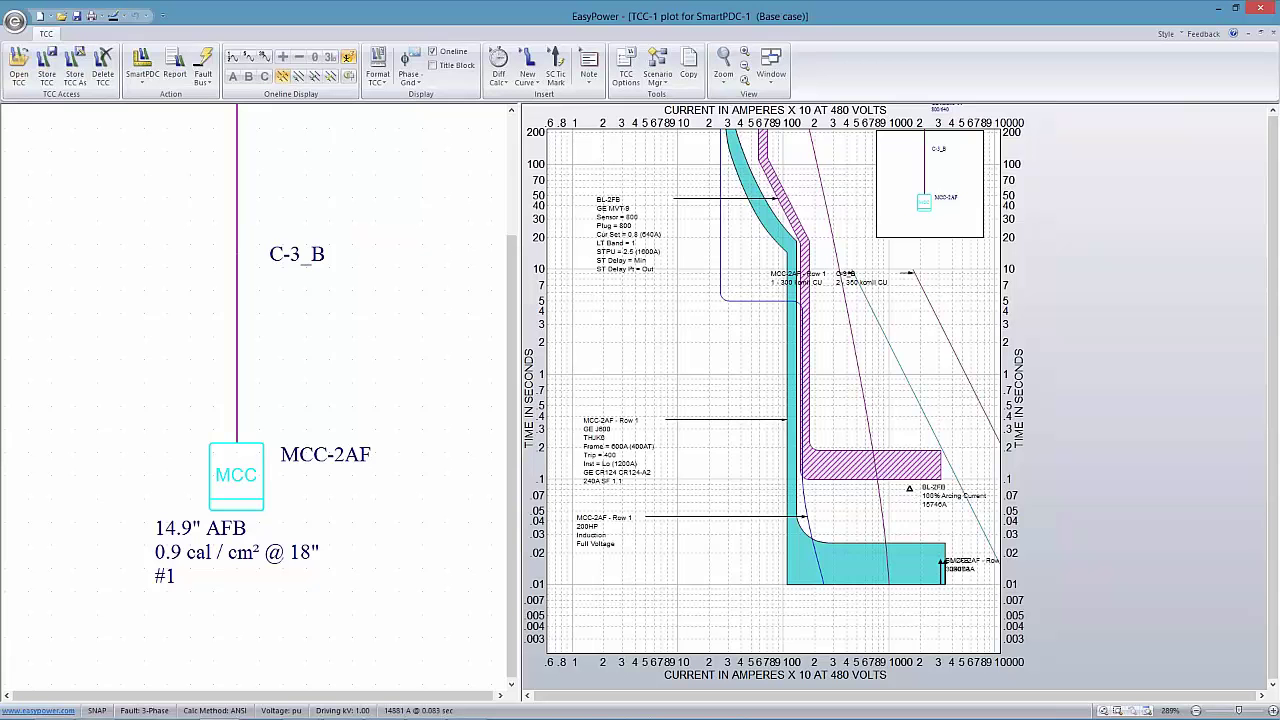
pyautogui.moveTo(909, 490)
pyautogui.mouseDown()
pyautogui.moveTo(912, 570)
pyautogui.moveTo(910, 493)
pyautogui.mouseUp()
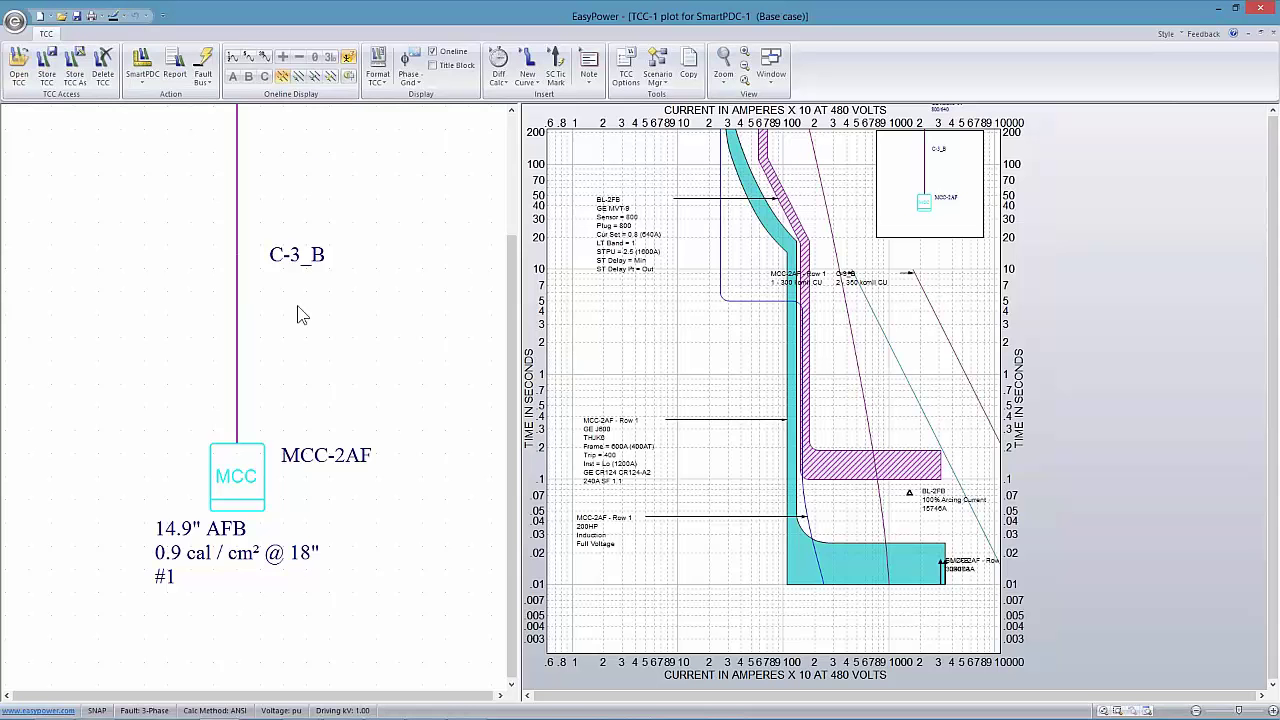
pyautogui.scroll(3, 297, 305)
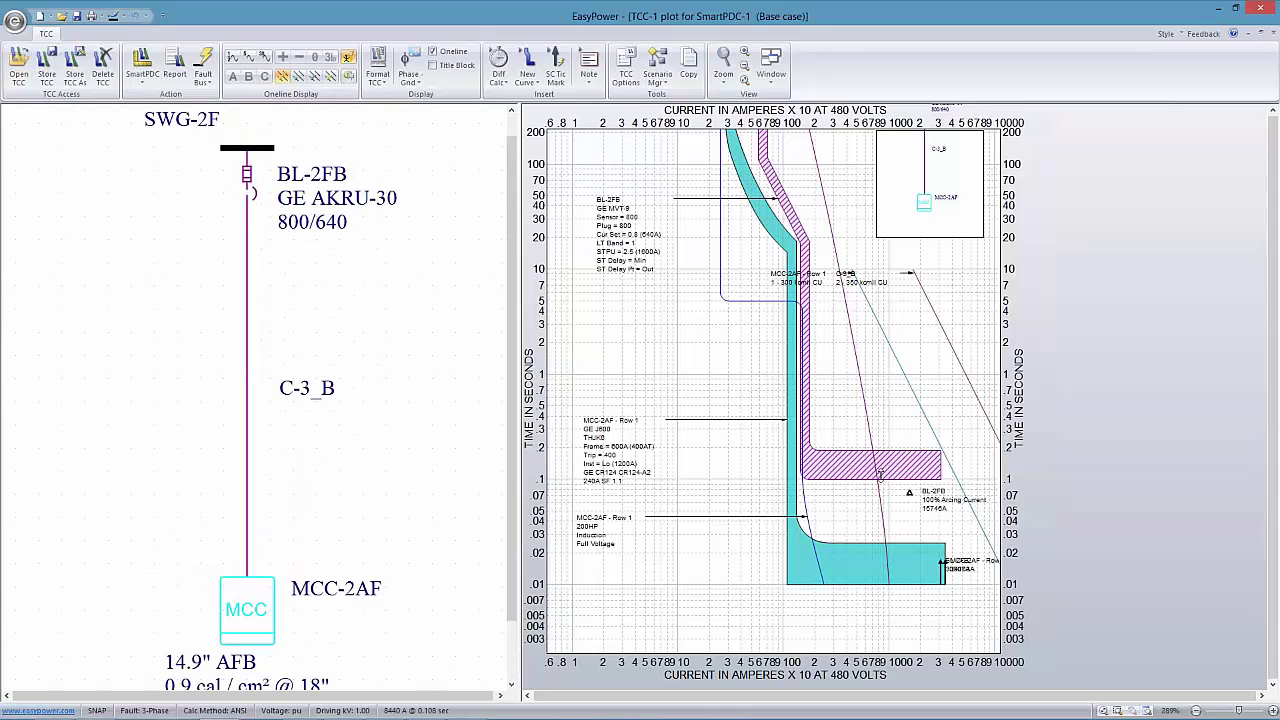
# Insert a time-difference calculation between the MCC-2AF and BL-2FB breaker curves
pyautogui.click(500, 62)
pyautogui.click(756, 394)
pyautogui.click(906, 569)
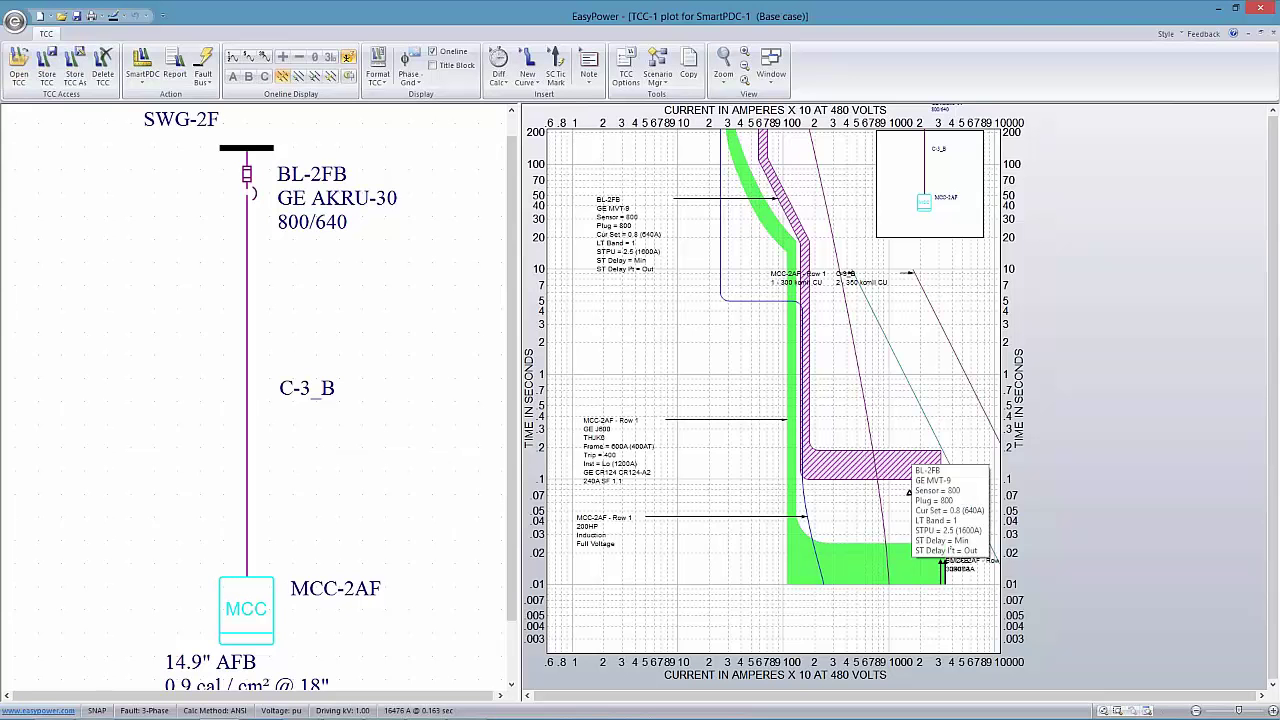
pyautogui.keyDown('ctrl'); pyautogui.click(890, 465); pyautogui.keyUp('ctrl')
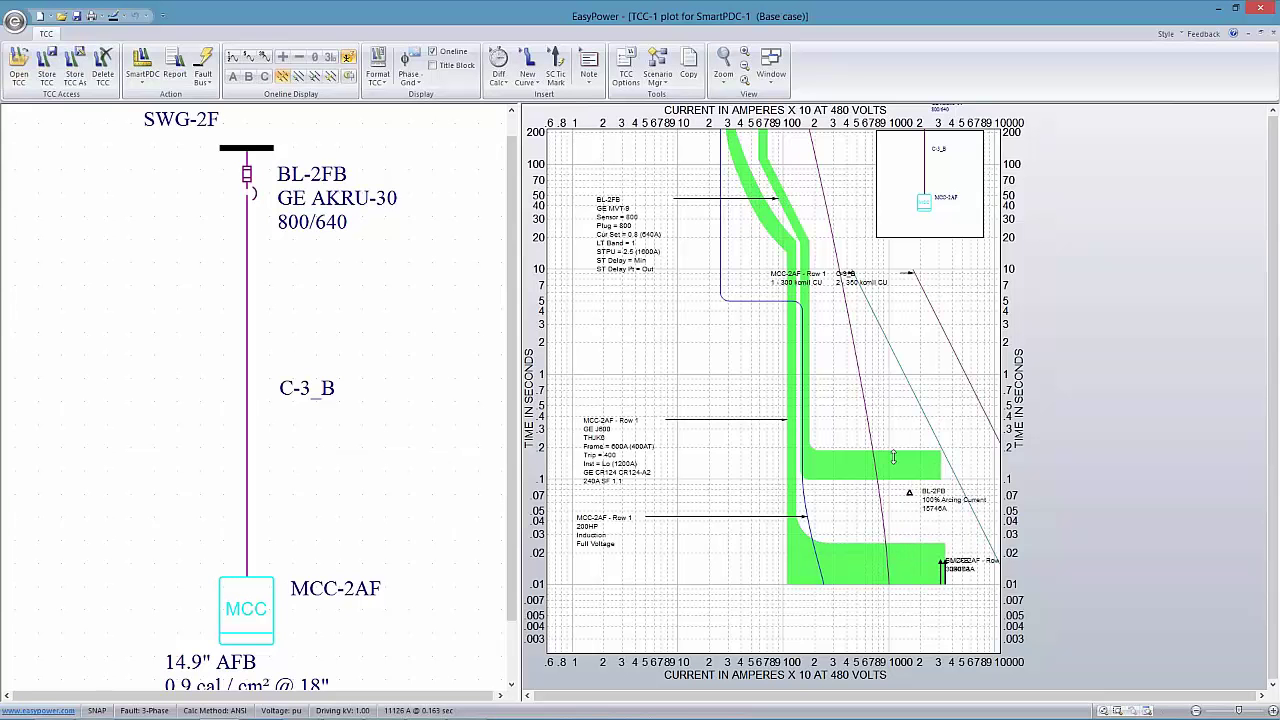
pyautogui.click(498, 65)
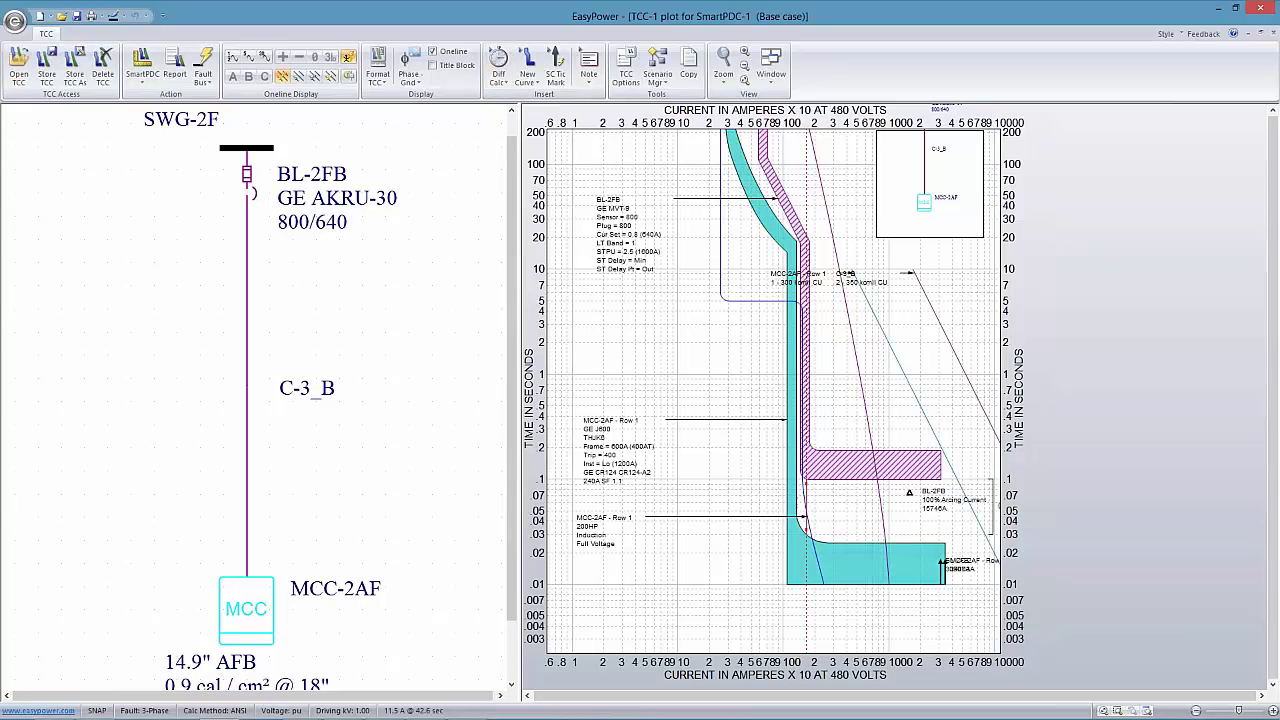
# Move the time-difference marker to the current of the BL-2FB arcing current tick mark
pyautogui.moveTo(990, 509); pyautogui.dragTo(909, 506)
pyautogui.moveTo(808, 500); pyautogui.dragTo(907, 508)
pyautogui.click(905, 508)
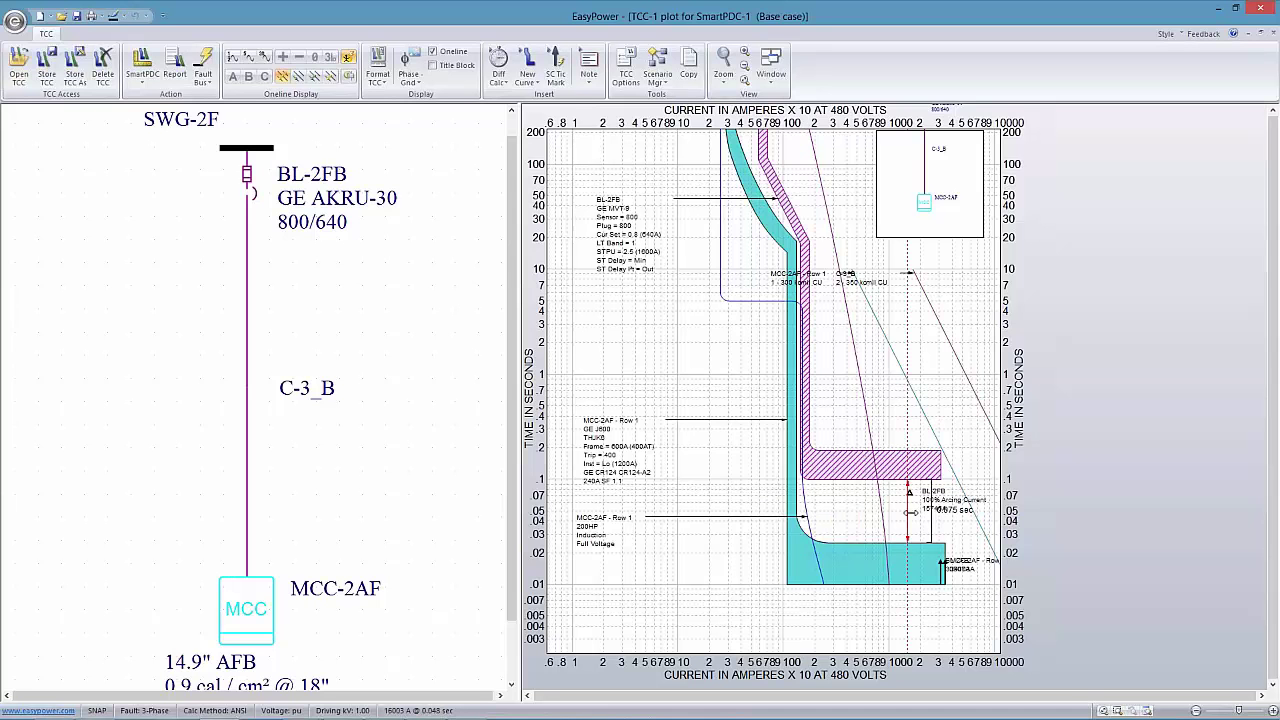
pyautogui.moveTo(911, 511); pyautogui.dragTo(911, 493)
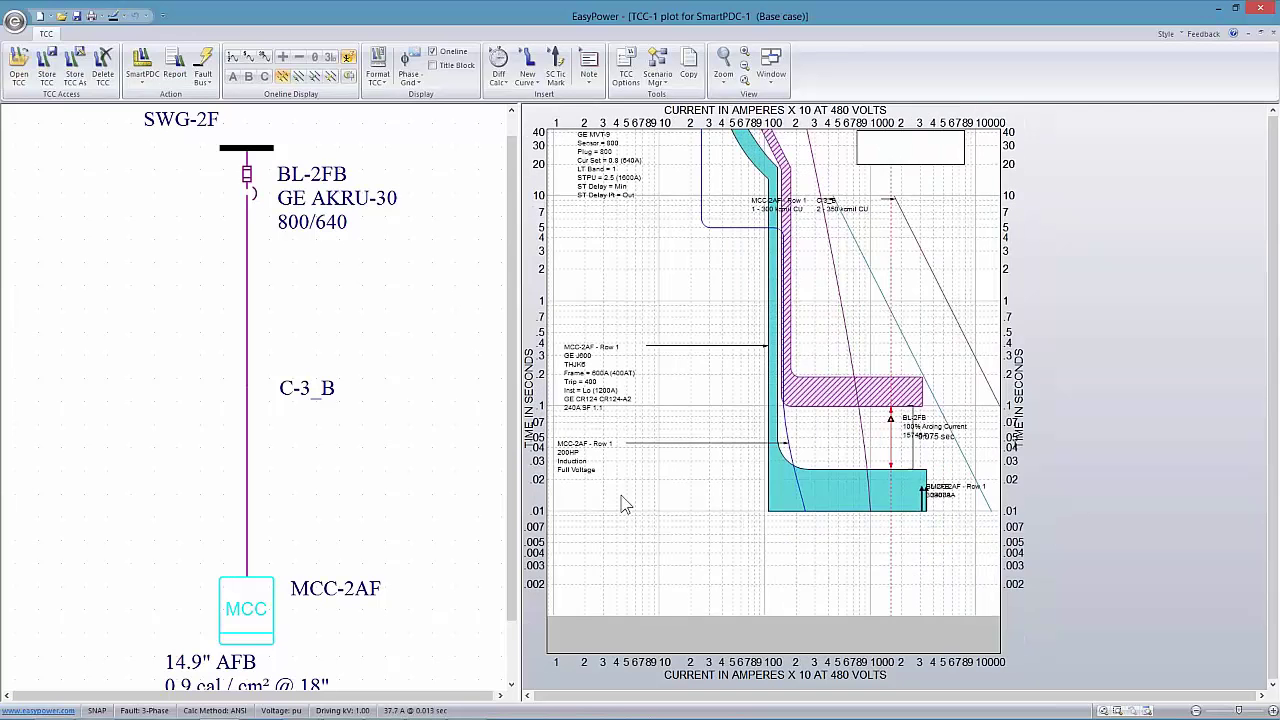
# Move the MCC-2AF Row 1 and C-3_B cable labels beside their damage curves, under the one-line inset
pyautogui.moveTo(622, 500); pyautogui.dragTo(730, 547)
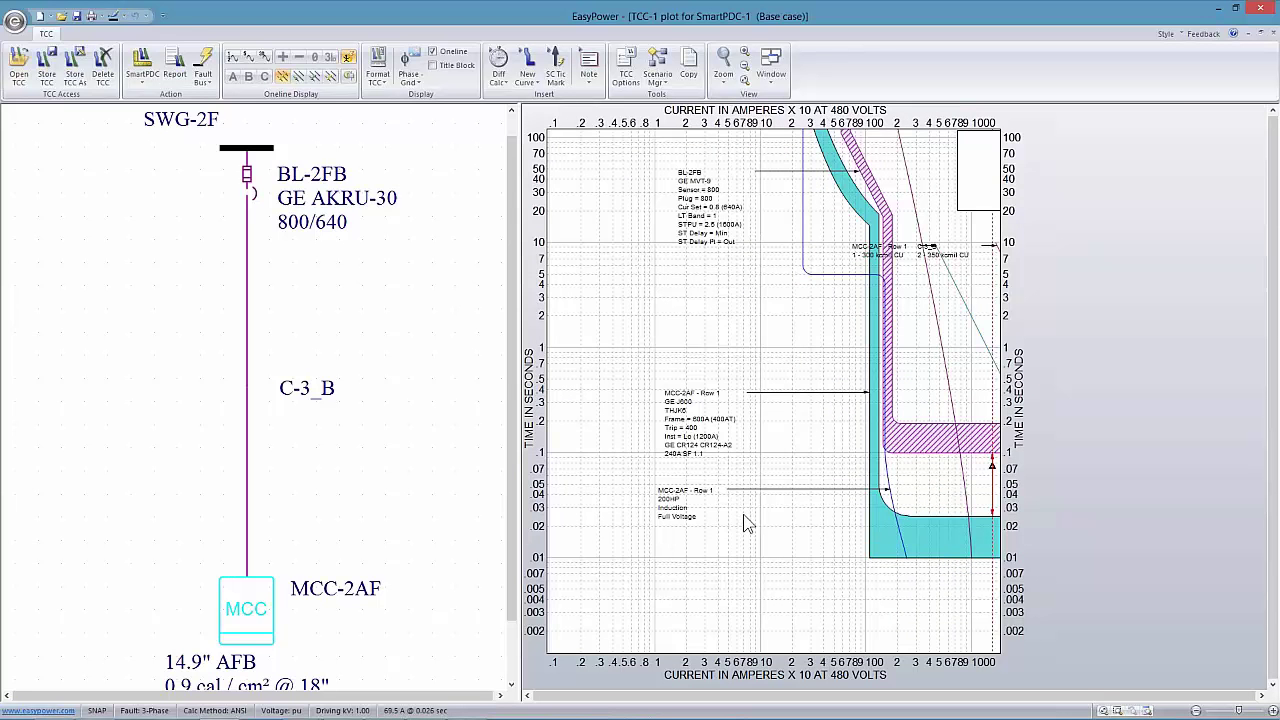
pyautogui.moveTo(1020, 120); pyautogui.dragTo(876, 122)
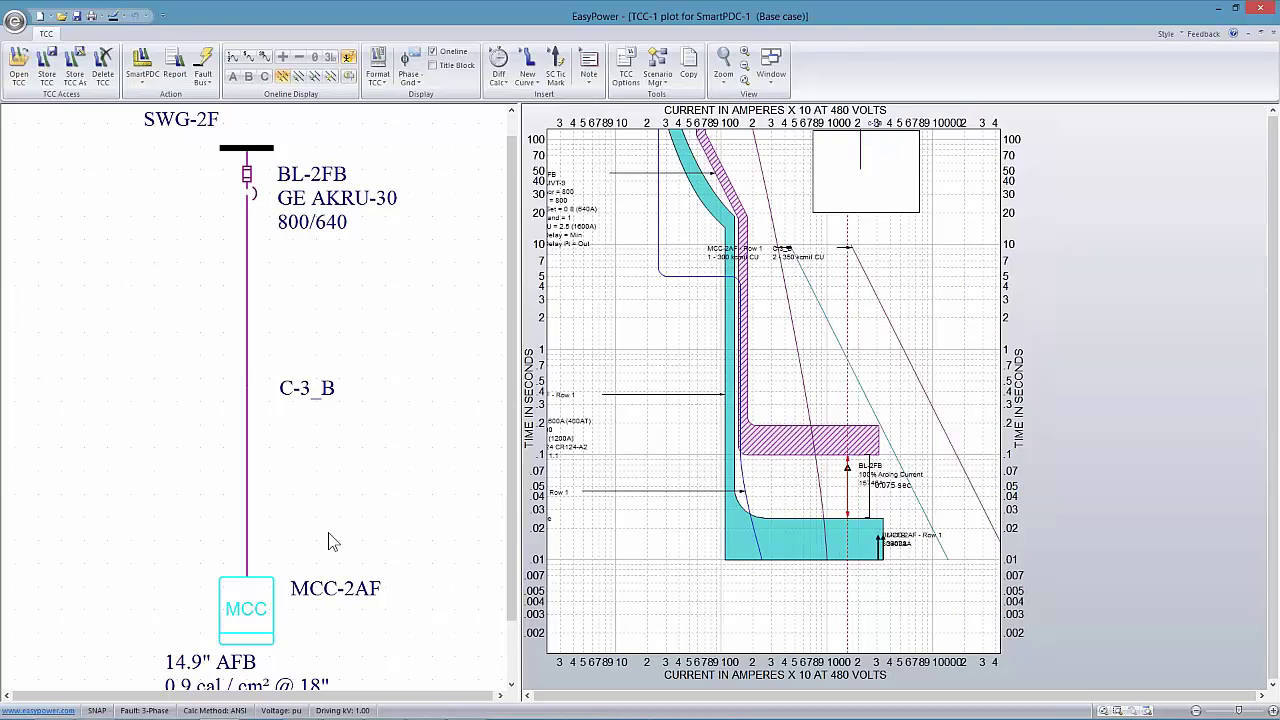
pyautogui.moveTo(339, 496); pyautogui.dragTo(370, 418)
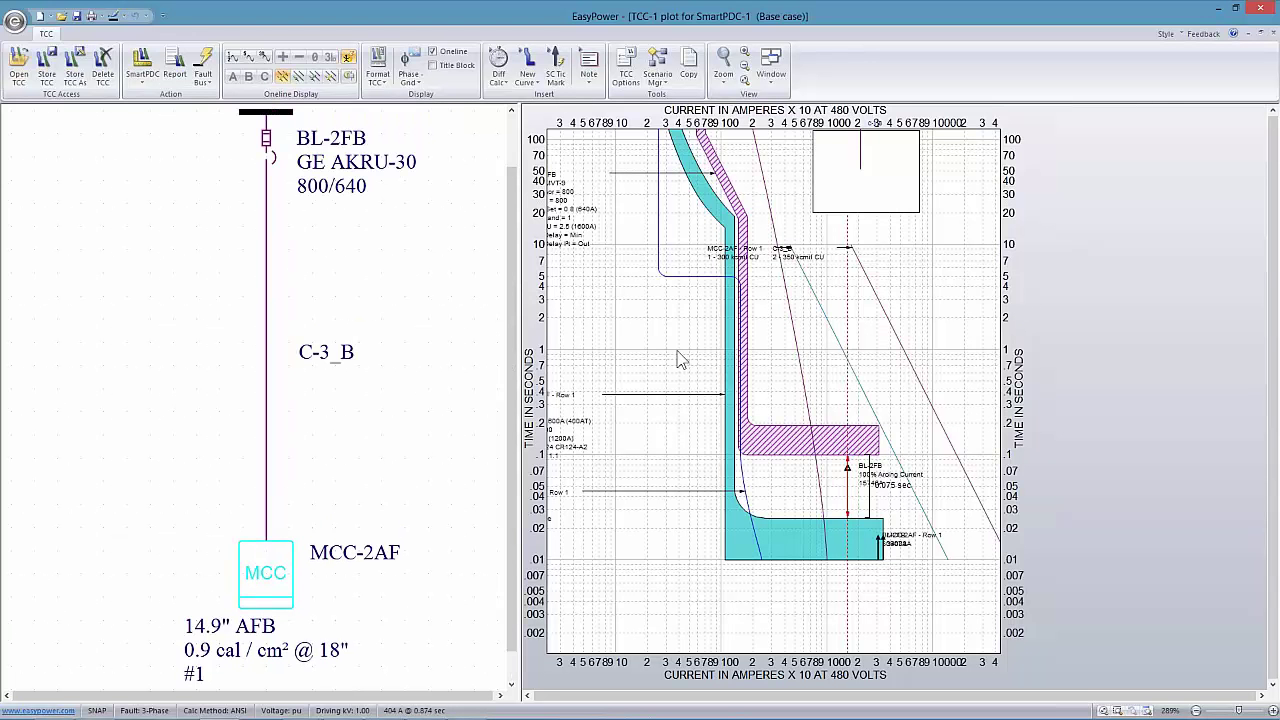
pyautogui.moveTo(639, 344); pyautogui.dragTo(653, 378)
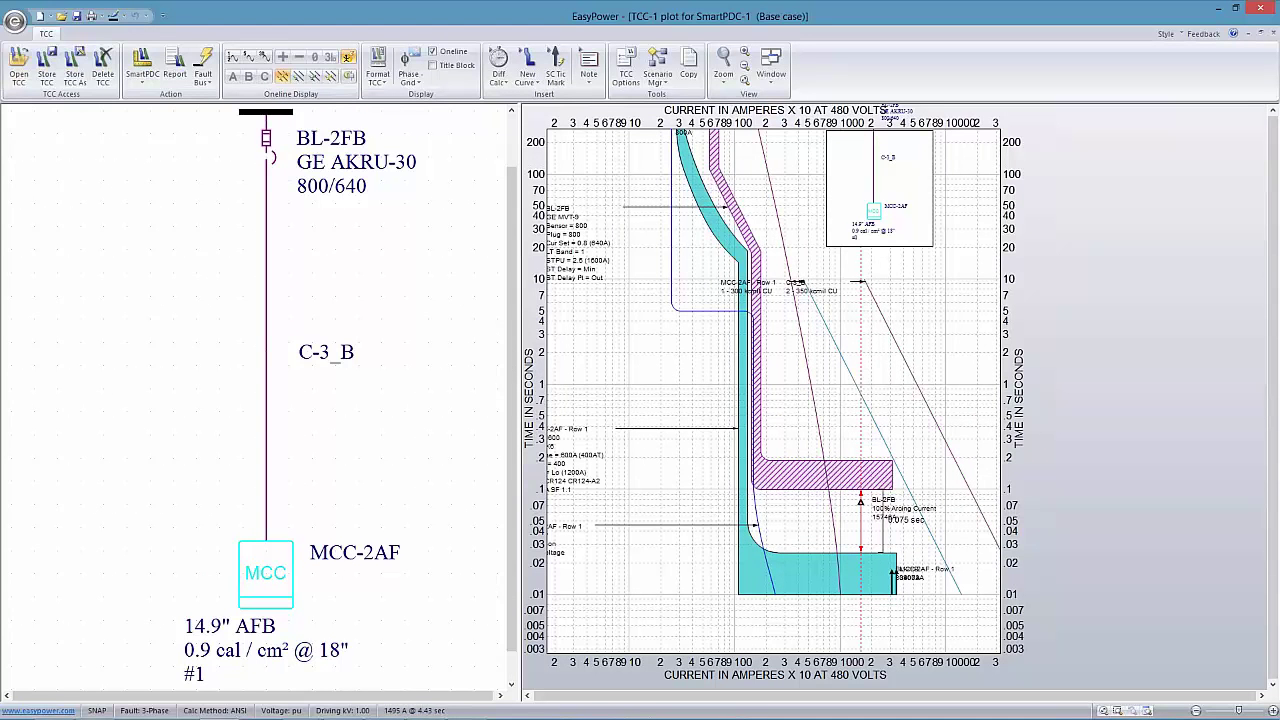
pyautogui.moveTo(655, 345); pyautogui.dragTo(723, 355)
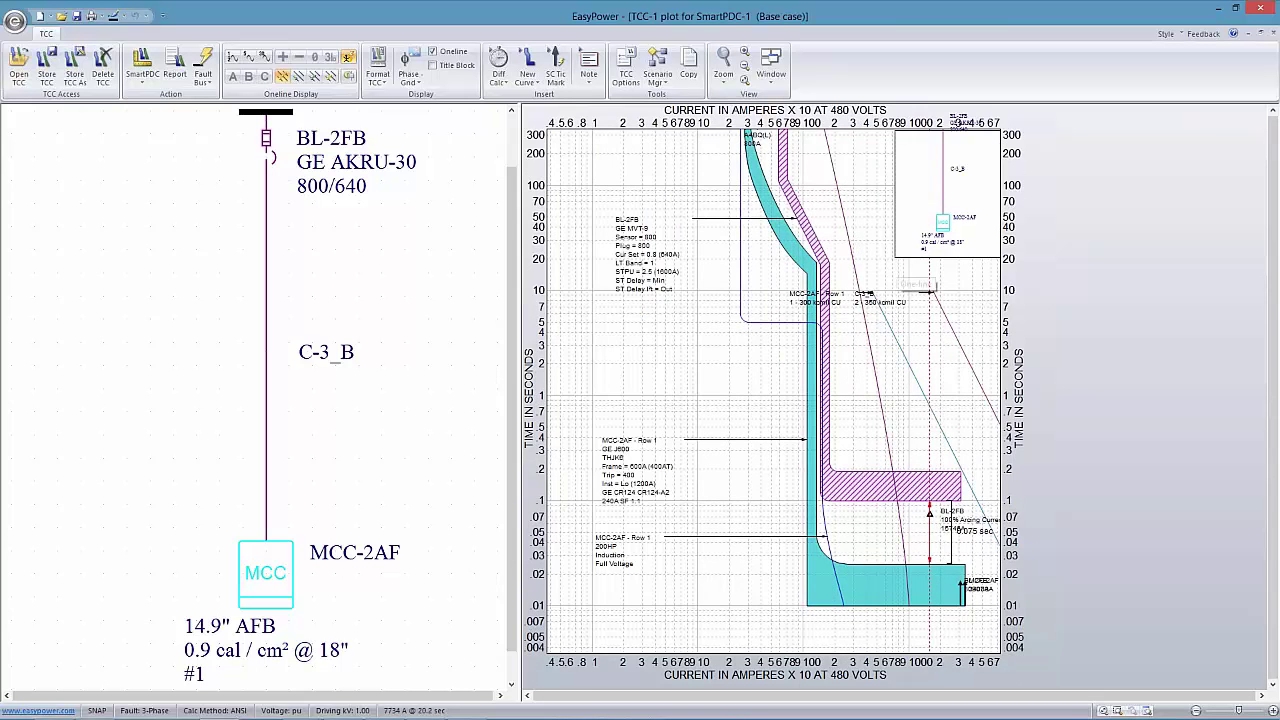
pyautogui.moveTo(898, 262); pyautogui.dragTo(874, 323)
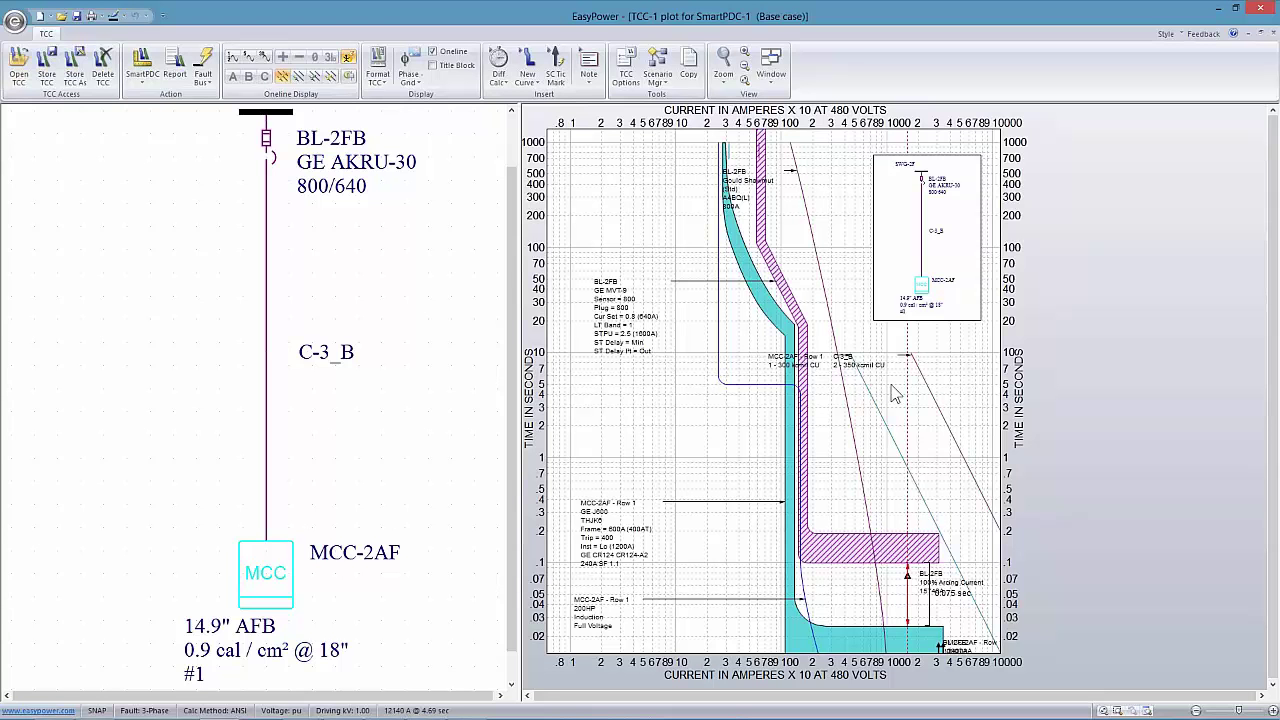
pyautogui.moveTo(810, 357); pyautogui.dragTo(962, 333)
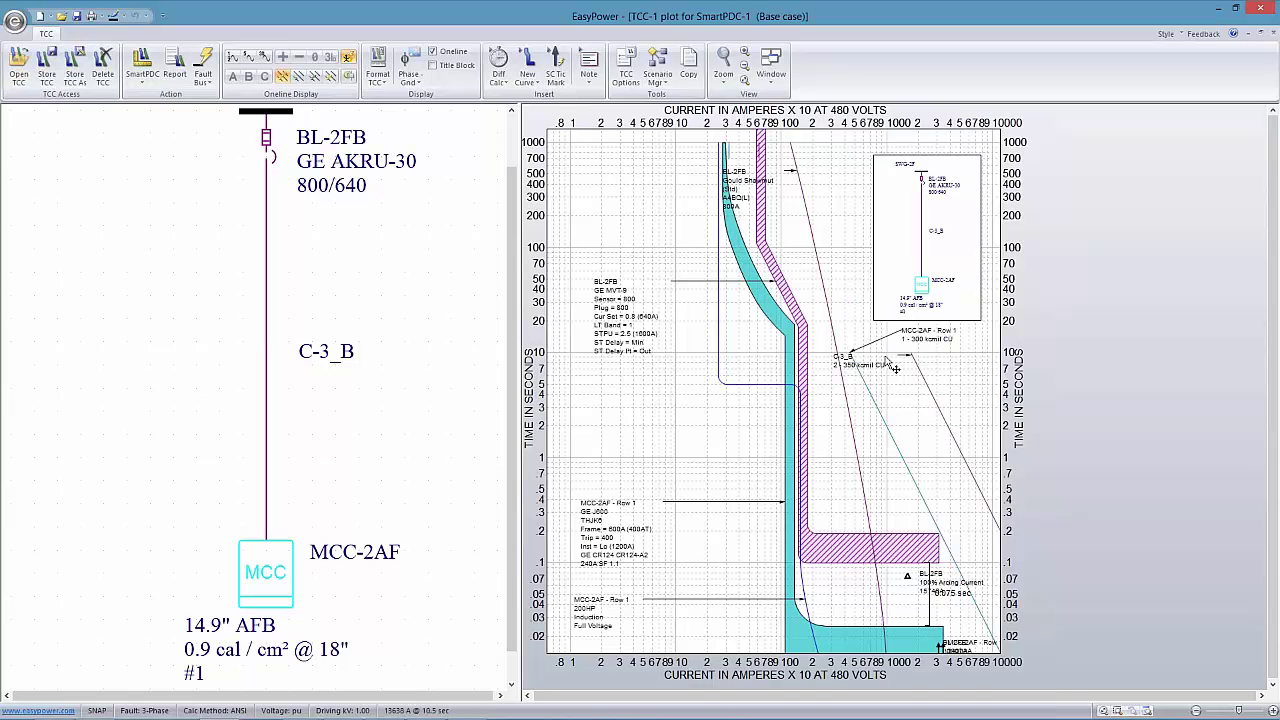
pyautogui.moveTo(887, 364); pyautogui.dragTo(986, 370)
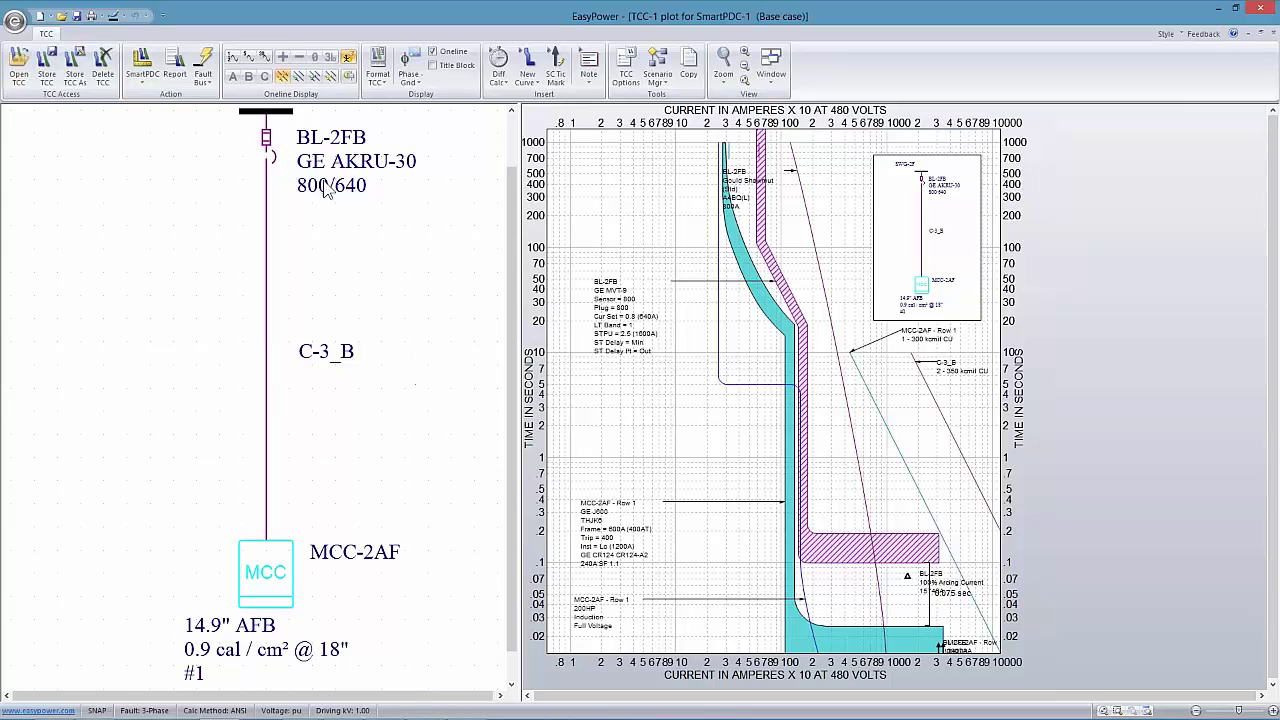
# Auto-coordinate the plotted devices with SmartPDC and review the suggested settings in the Auto Coordination Phase Report
pyautogui.click(141, 62)
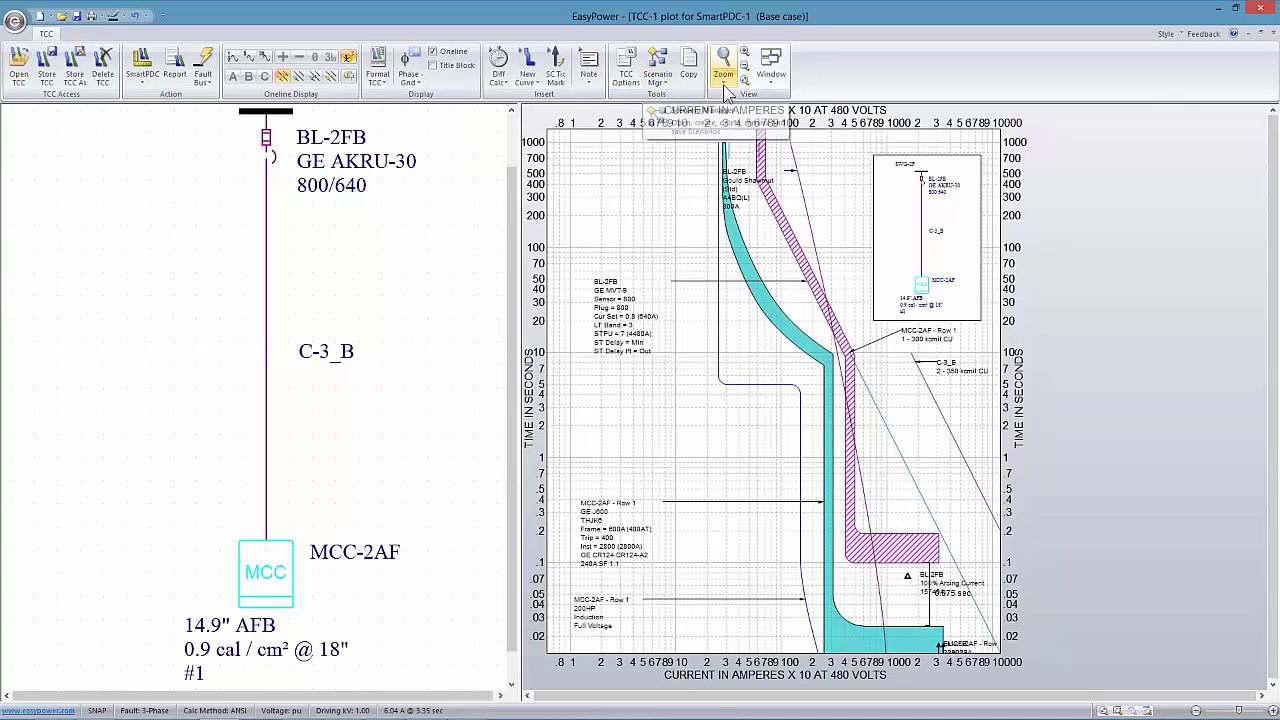
pyautogui.click(770, 88)
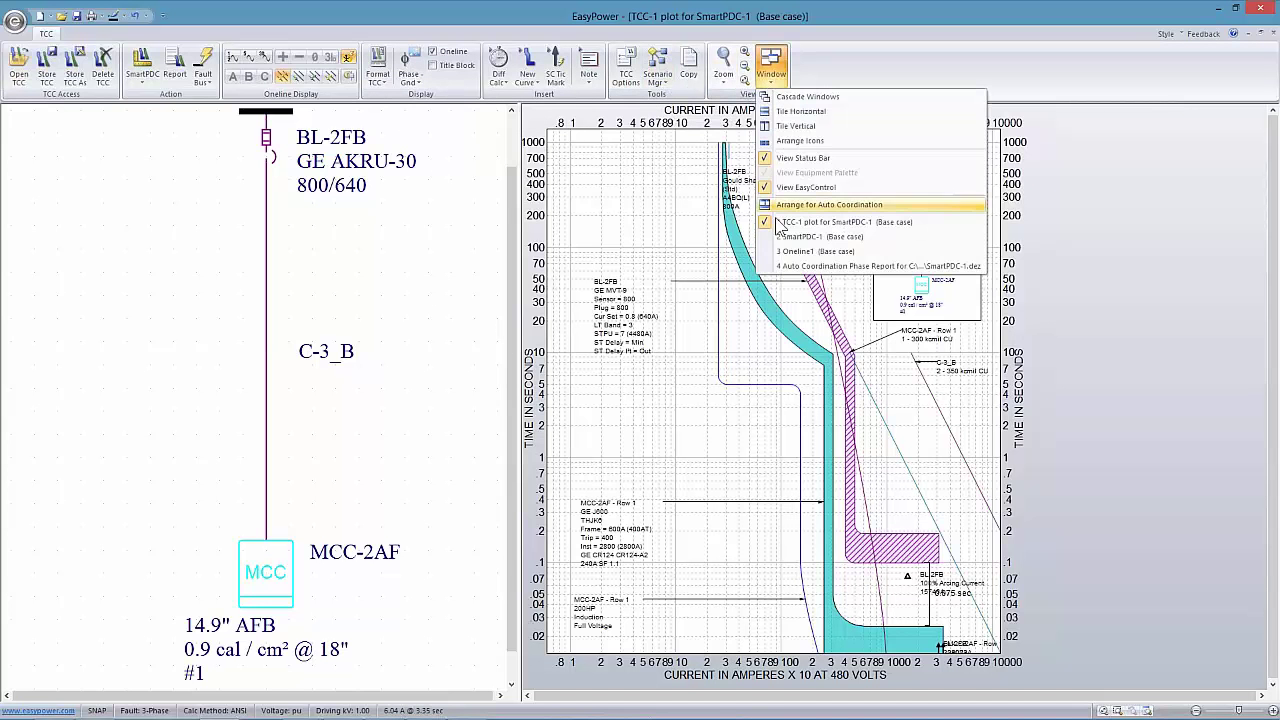
pyautogui.click(840, 255)
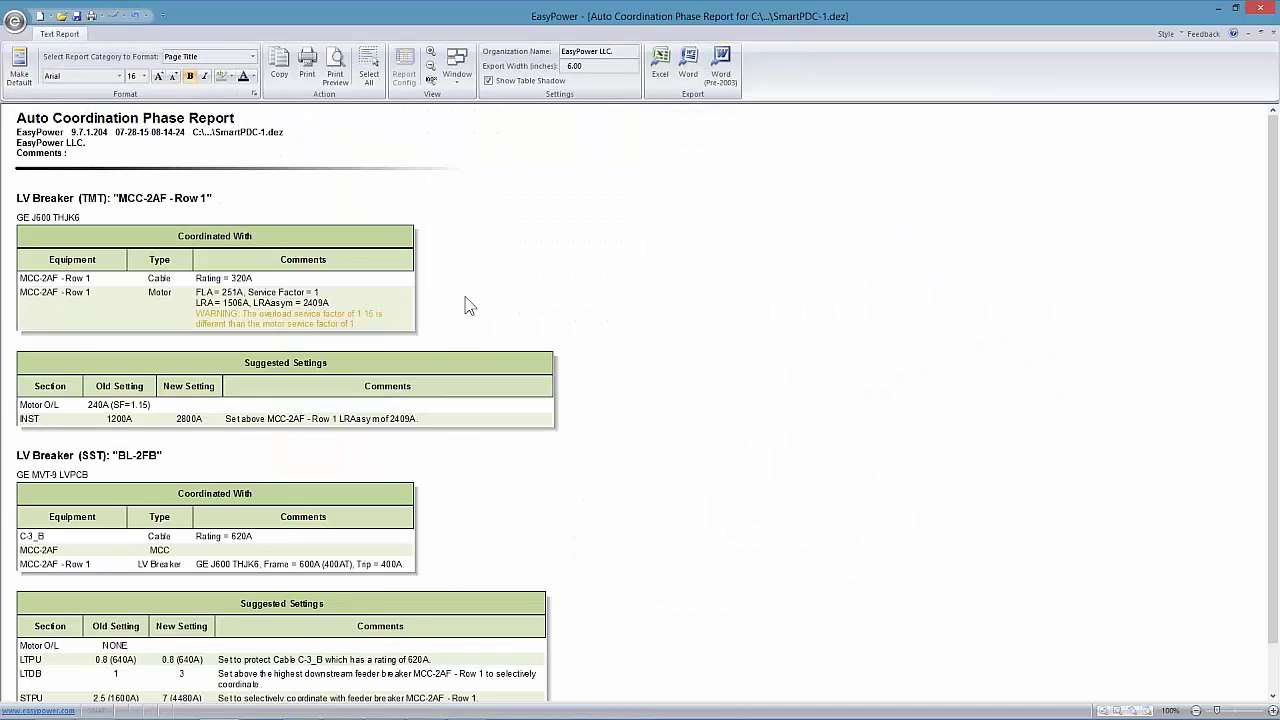
pyautogui.scroll(-1, 450, 252)
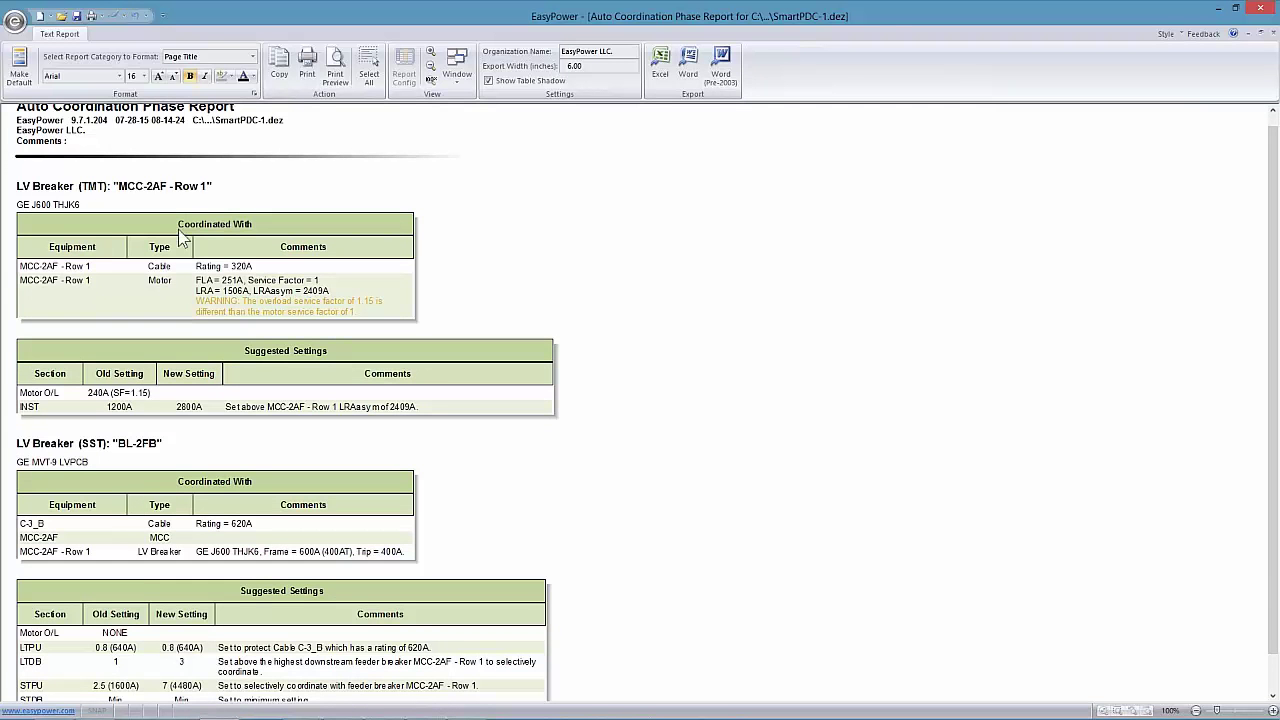
pyautogui.scroll(-1, 276, 287)
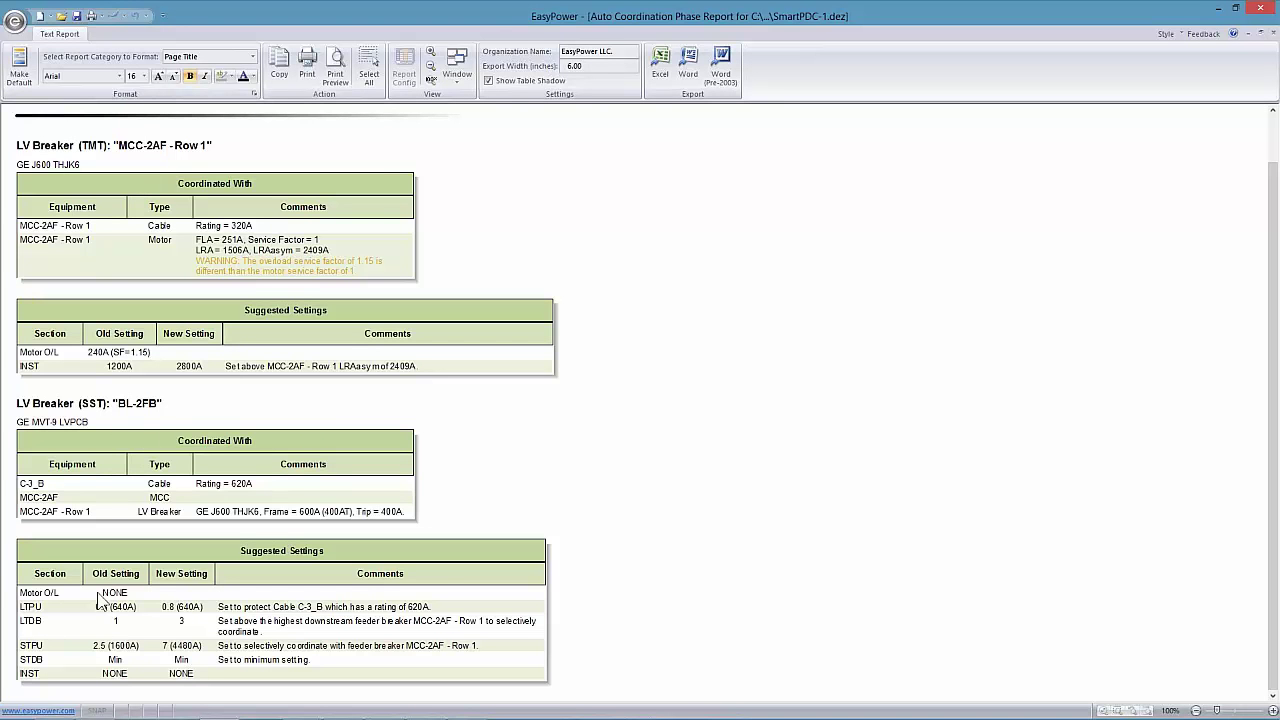
# Close the coordination report and the TCC-1 plot without storing the plot's changes
pyautogui.click(15, 22)
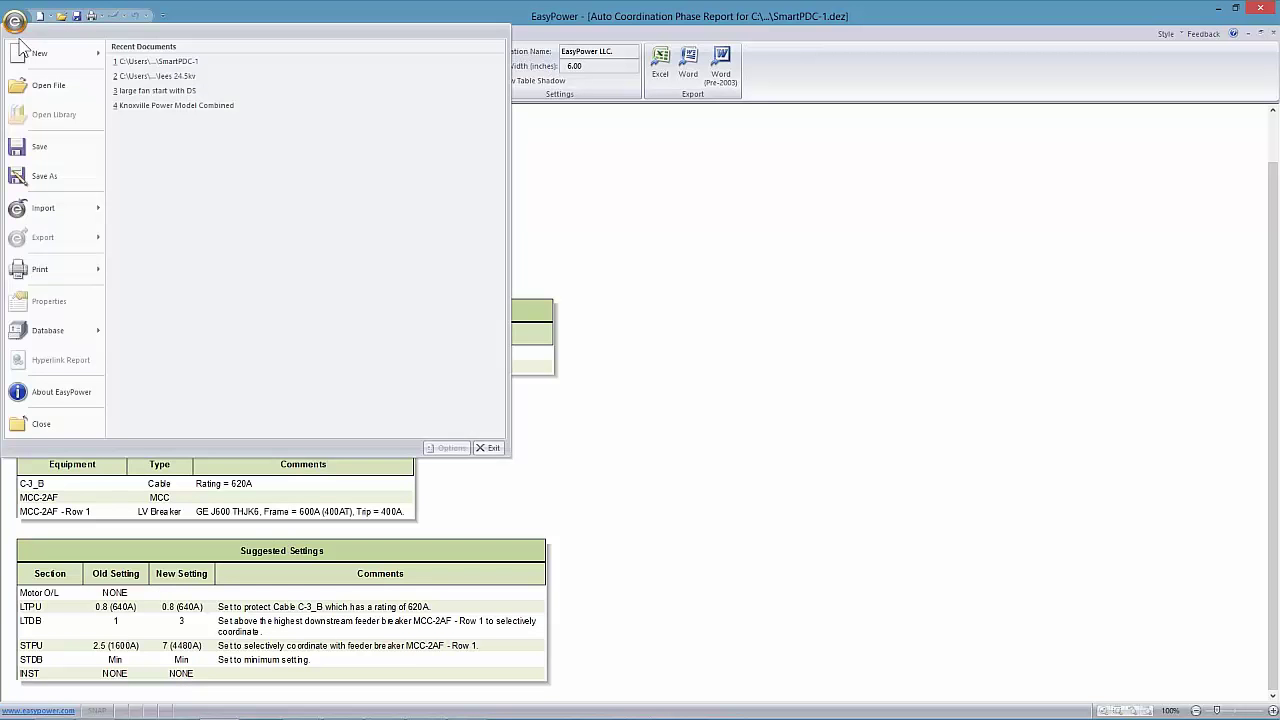
pyautogui.click(42, 424)
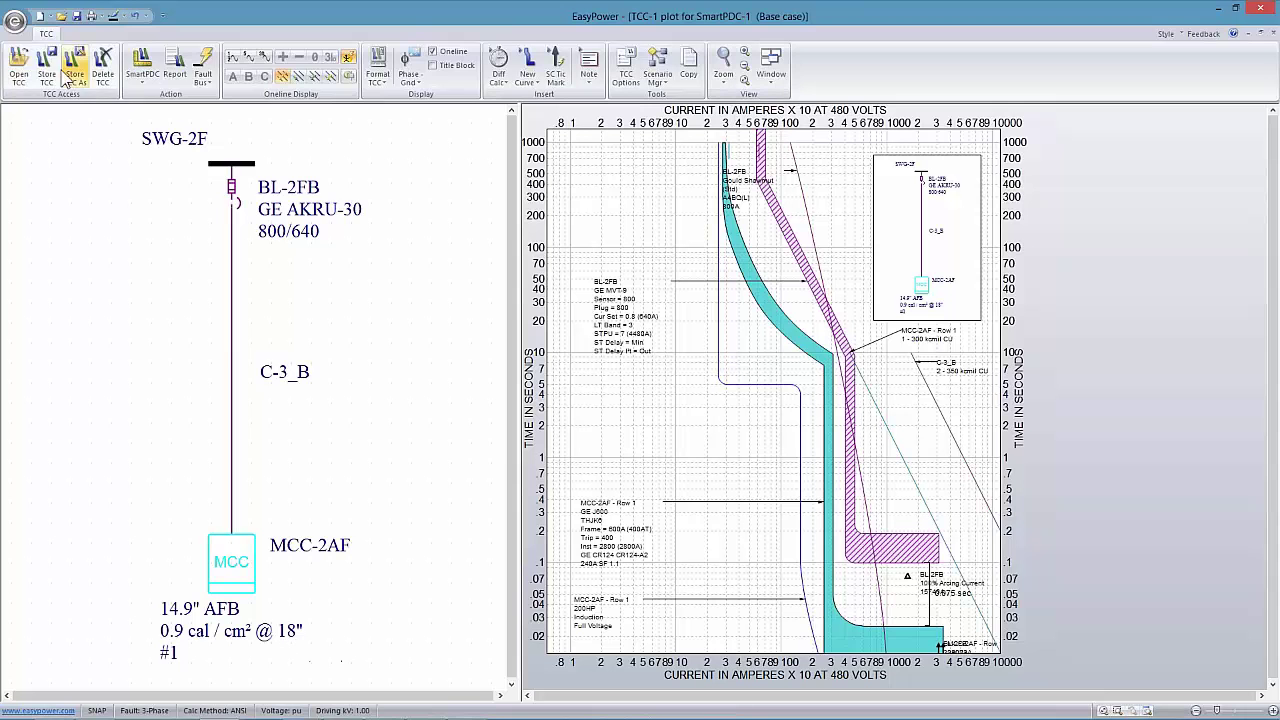
pyautogui.click(26, 29)
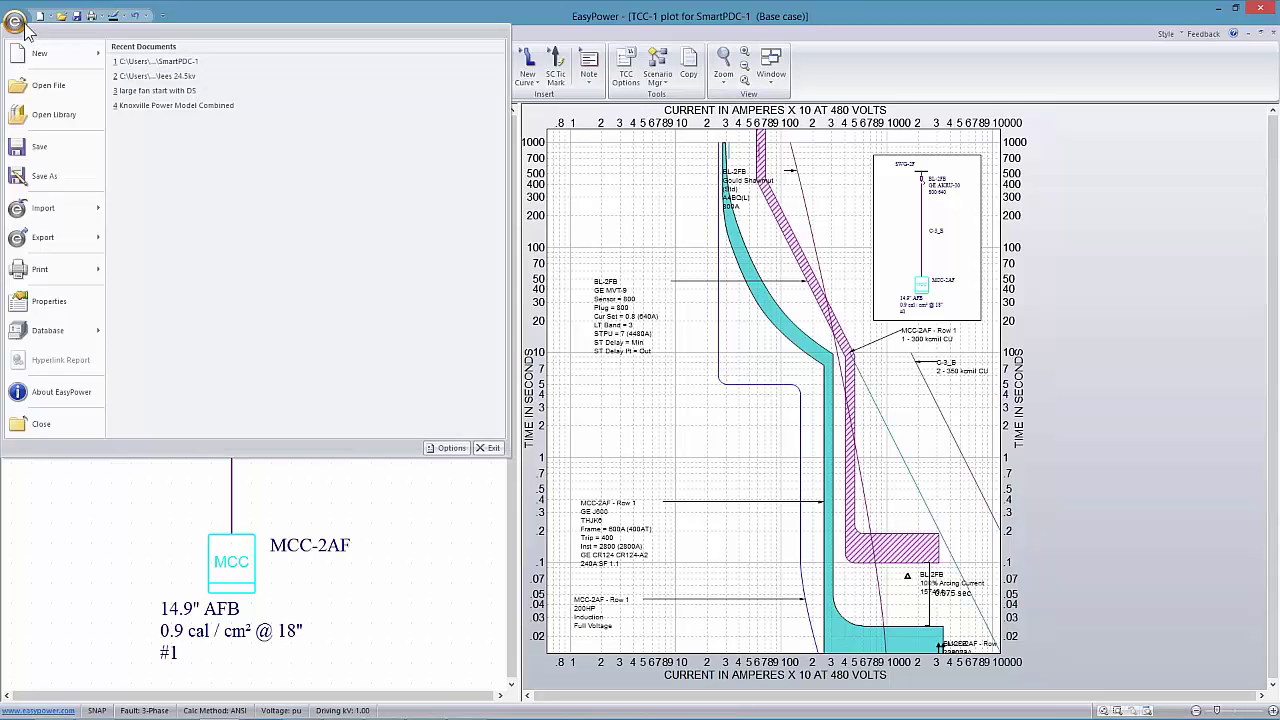
pyautogui.click(42, 424)
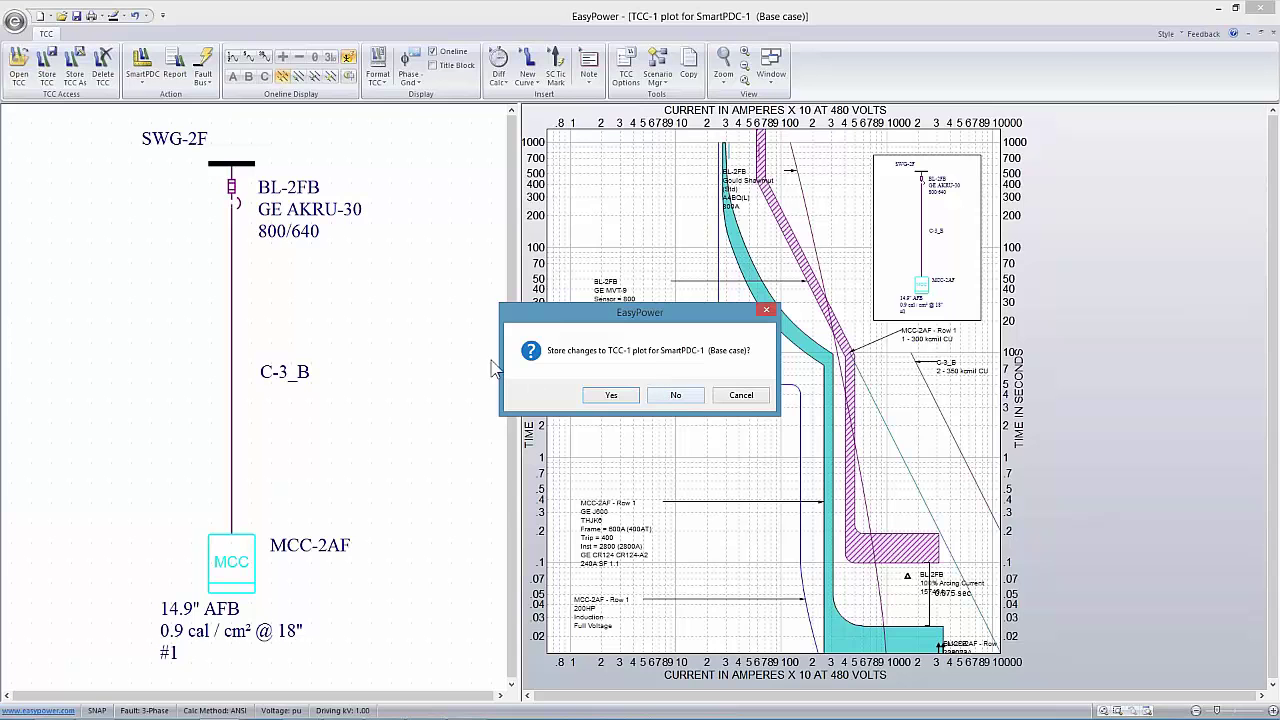
pyautogui.click(674, 396)
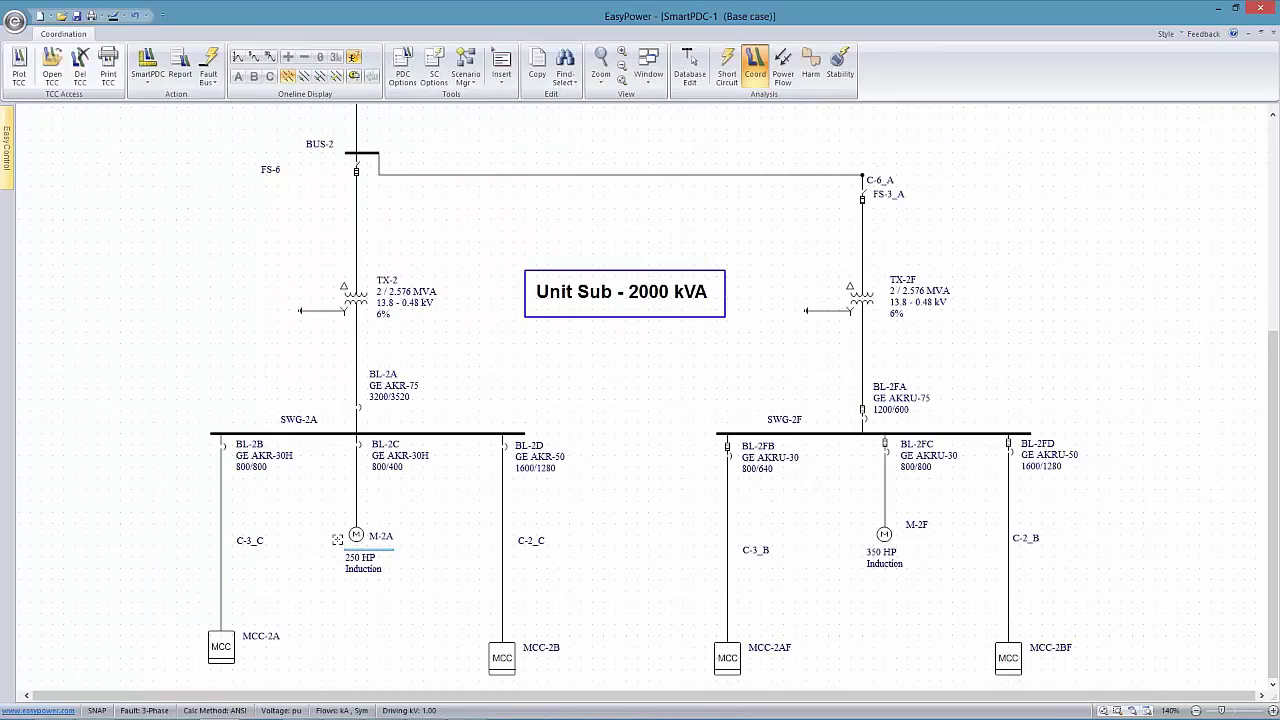
# Select the M-2A motor feeder up to BL-2A and switch to Database Edit, saving all temporary changes to the database
pyautogui.moveTo(392, 550); pyautogui.dragTo(318, 405)
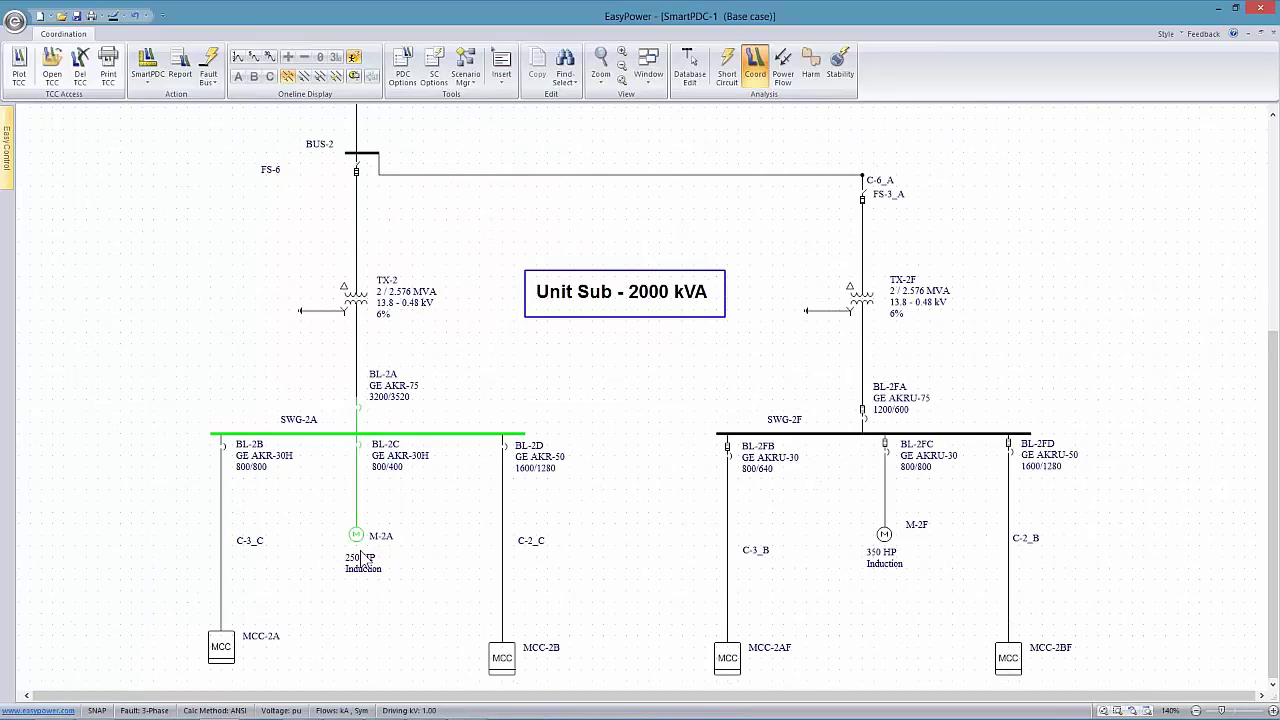
pyautogui.scroll(1, 386, 522)
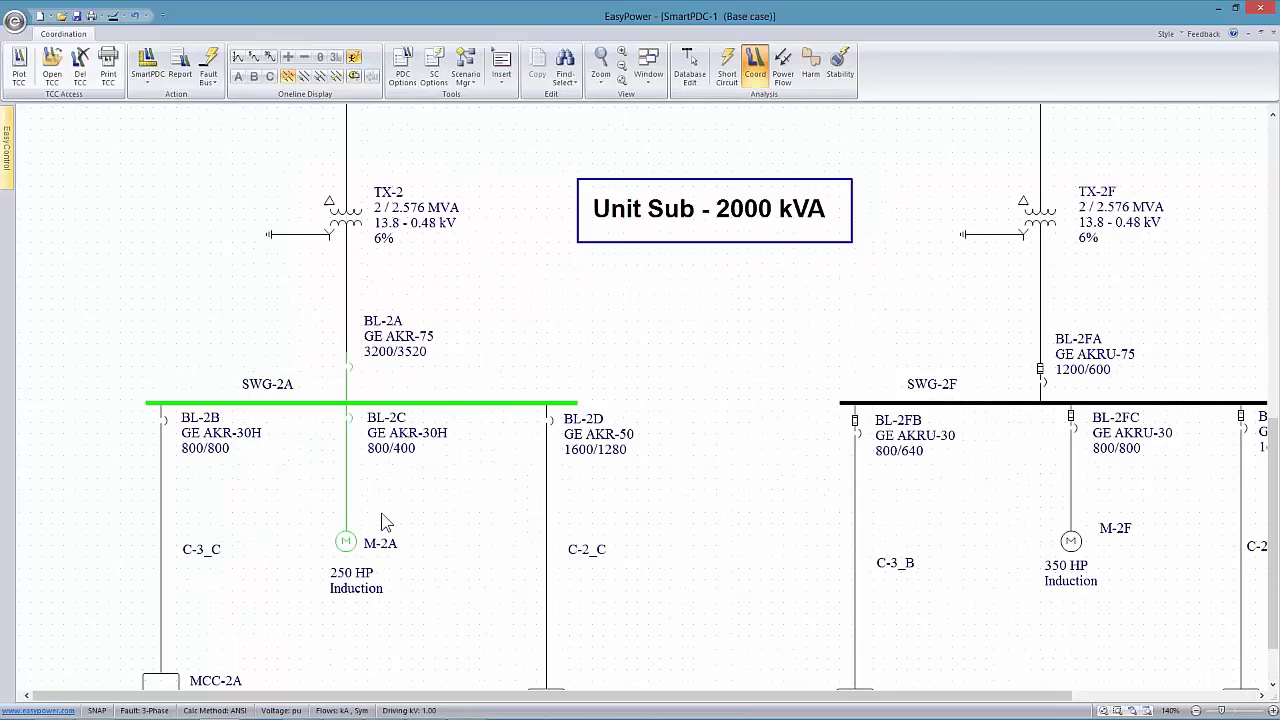
pyautogui.scroll(1, 386, 522)
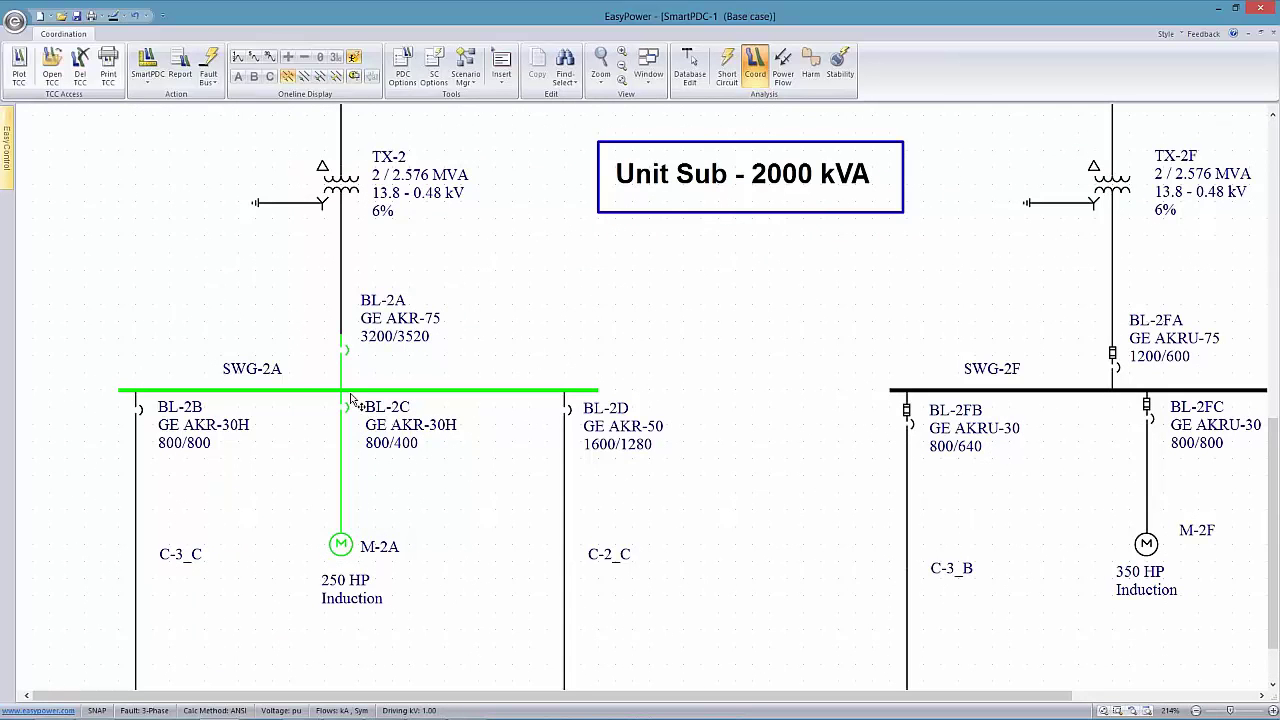
pyautogui.click(689, 68)
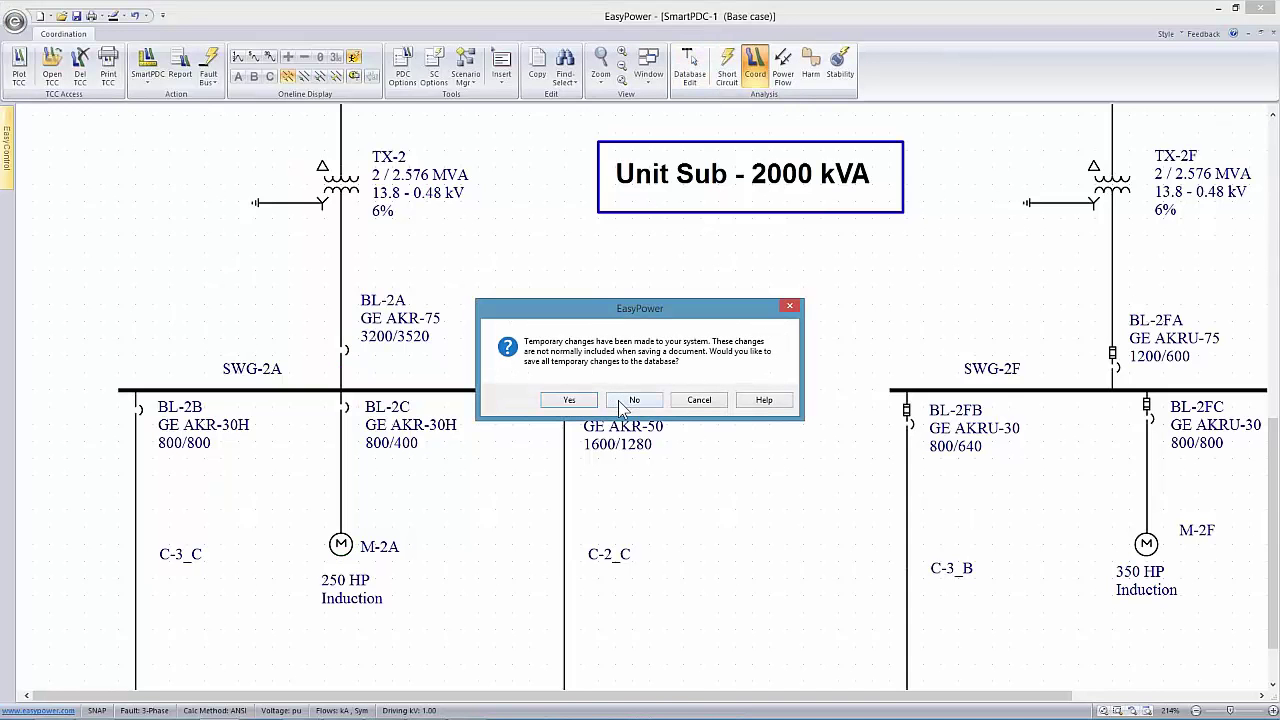
pyautogui.click(569, 400)
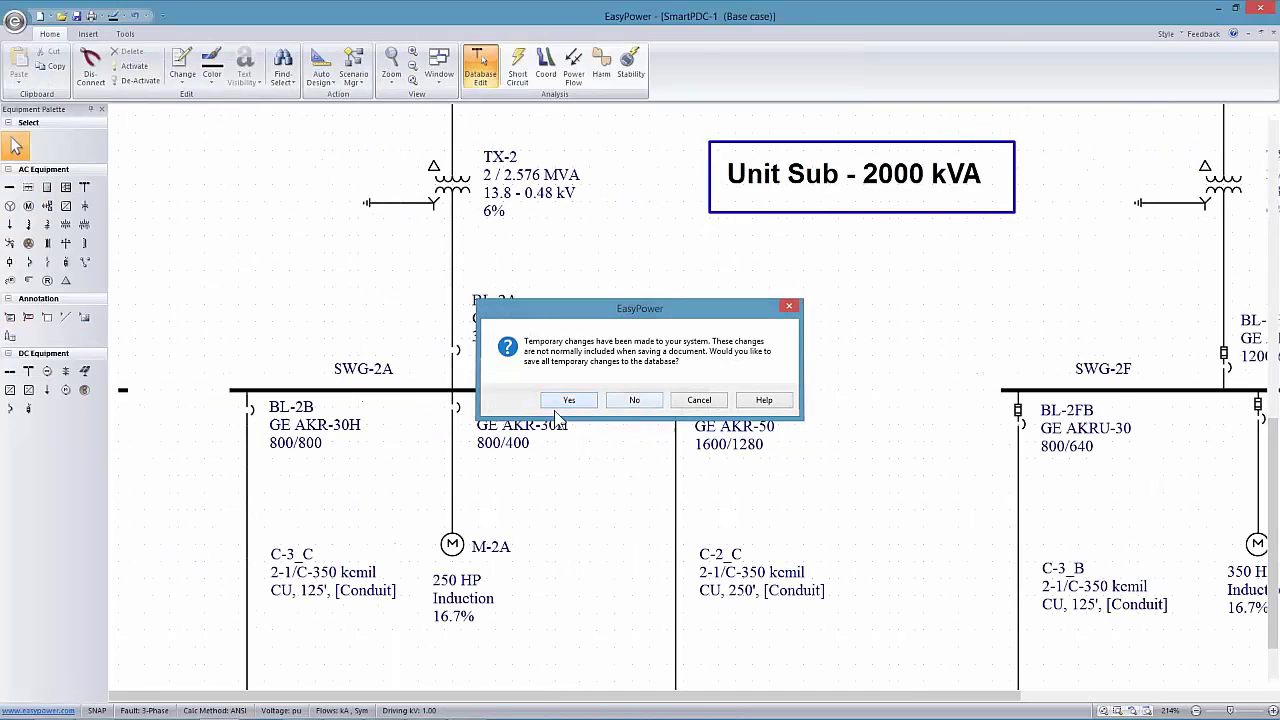
# Disconnect motor M-2A from breaker BL-2C on the one-line
pyautogui.rightClick(452, 547)
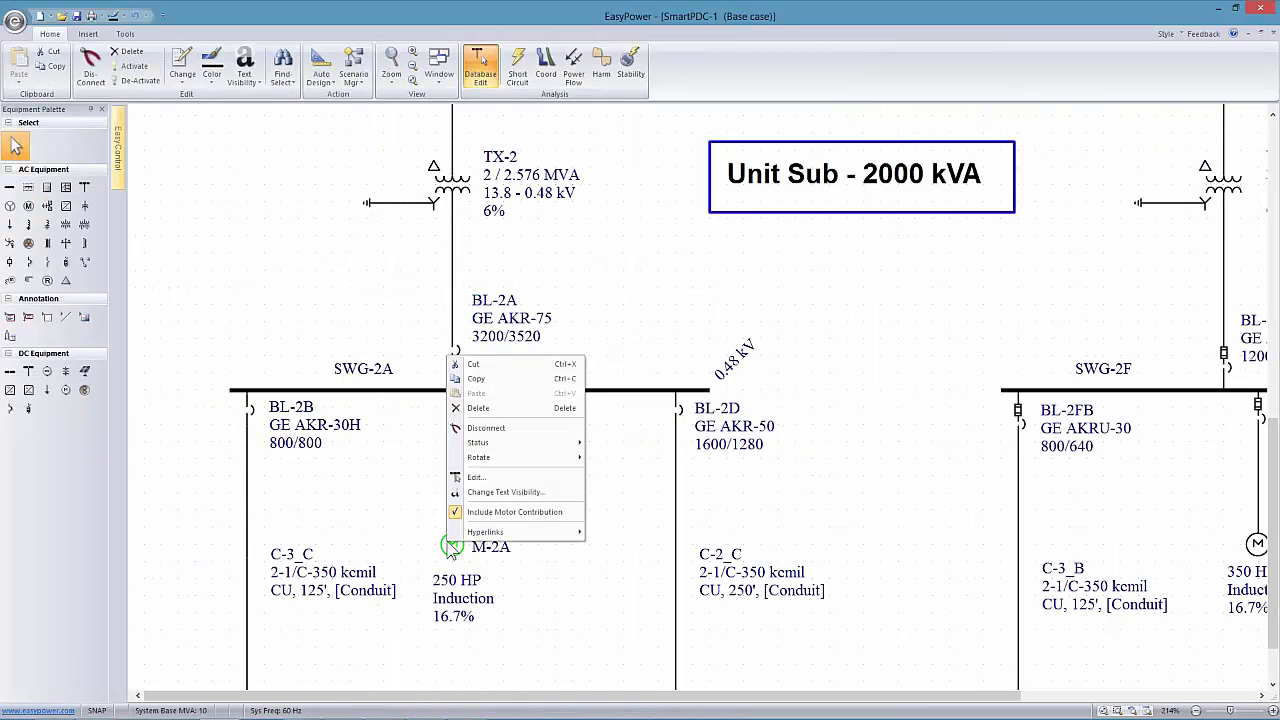
pyautogui.click(484, 427)
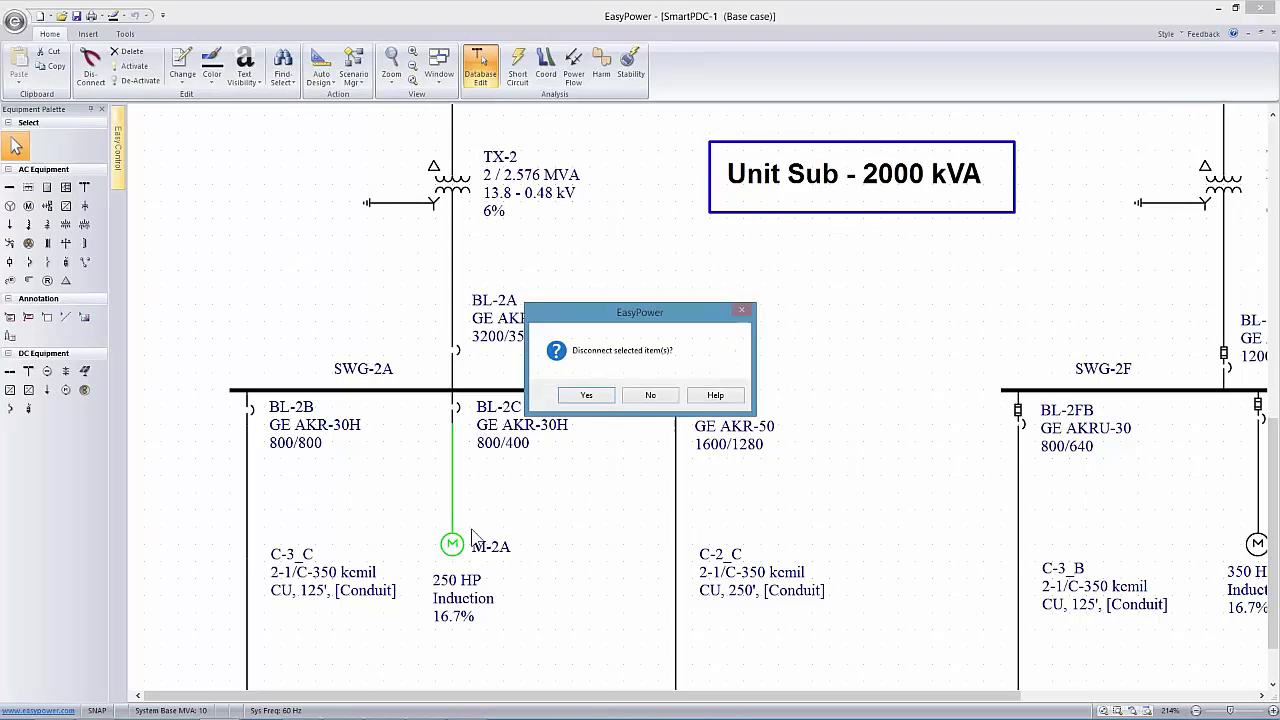
pyautogui.press('Return')
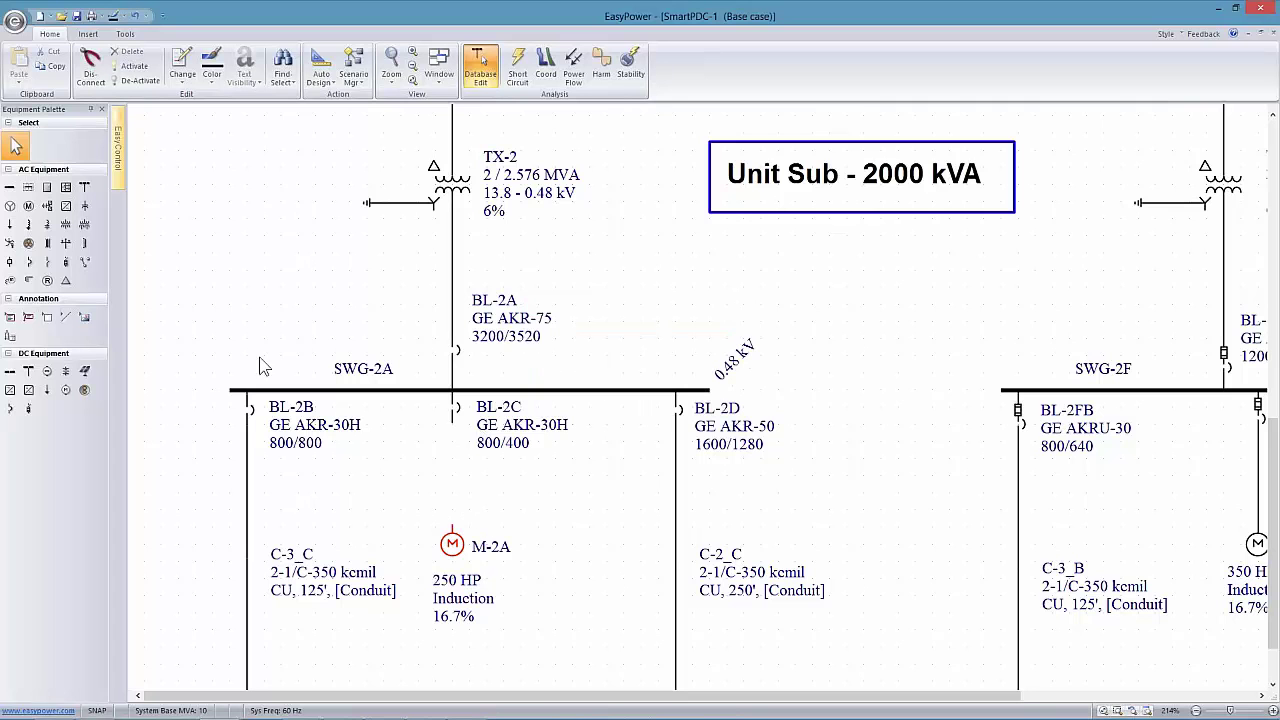
# Add a bus under breaker BL-2C, connect motor M-2A to it, and lower the bus to make room for the labels
pyautogui.click(10, 188)
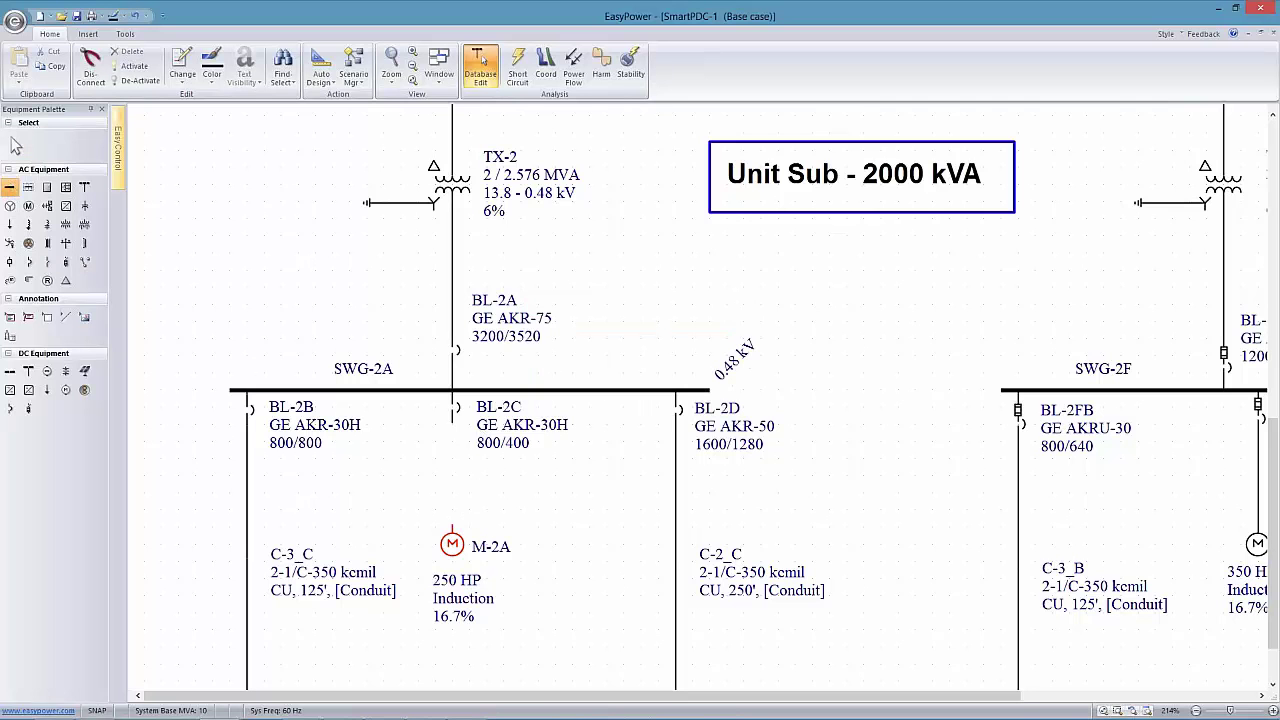
pyautogui.click(452, 458)
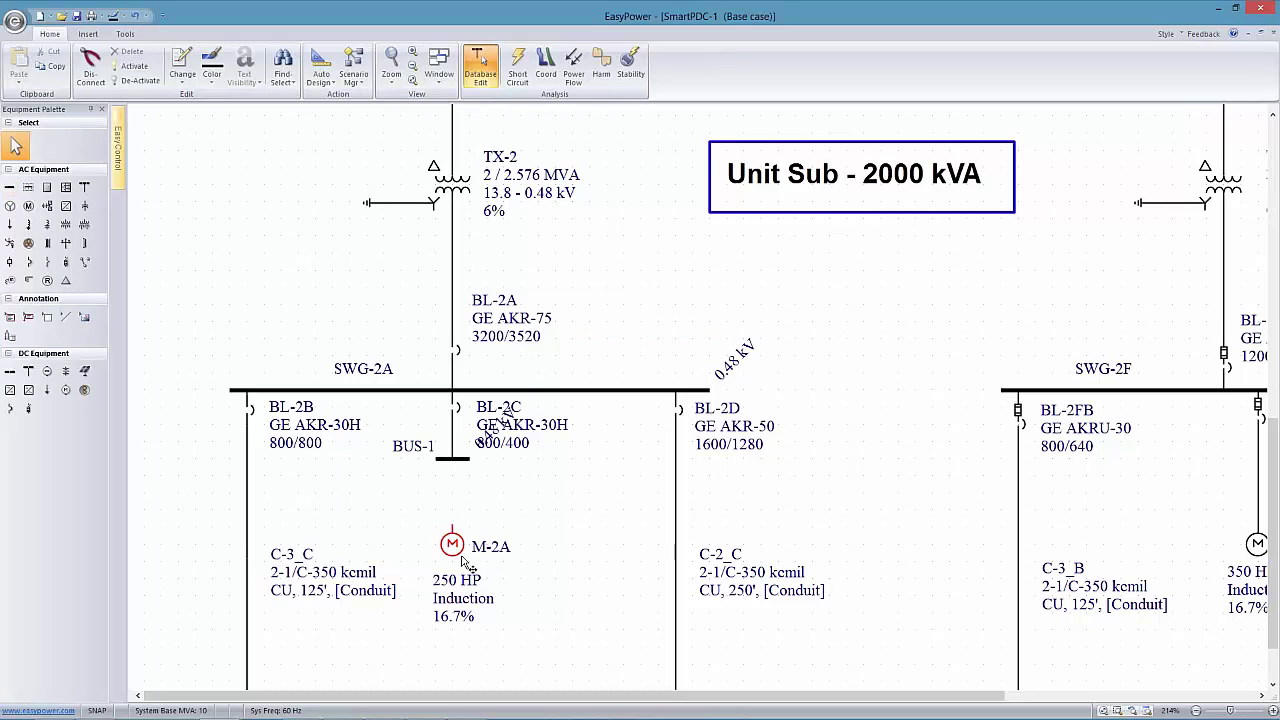
pyautogui.moveTo(462, 560); pyautogui.dragTo(474, 488)
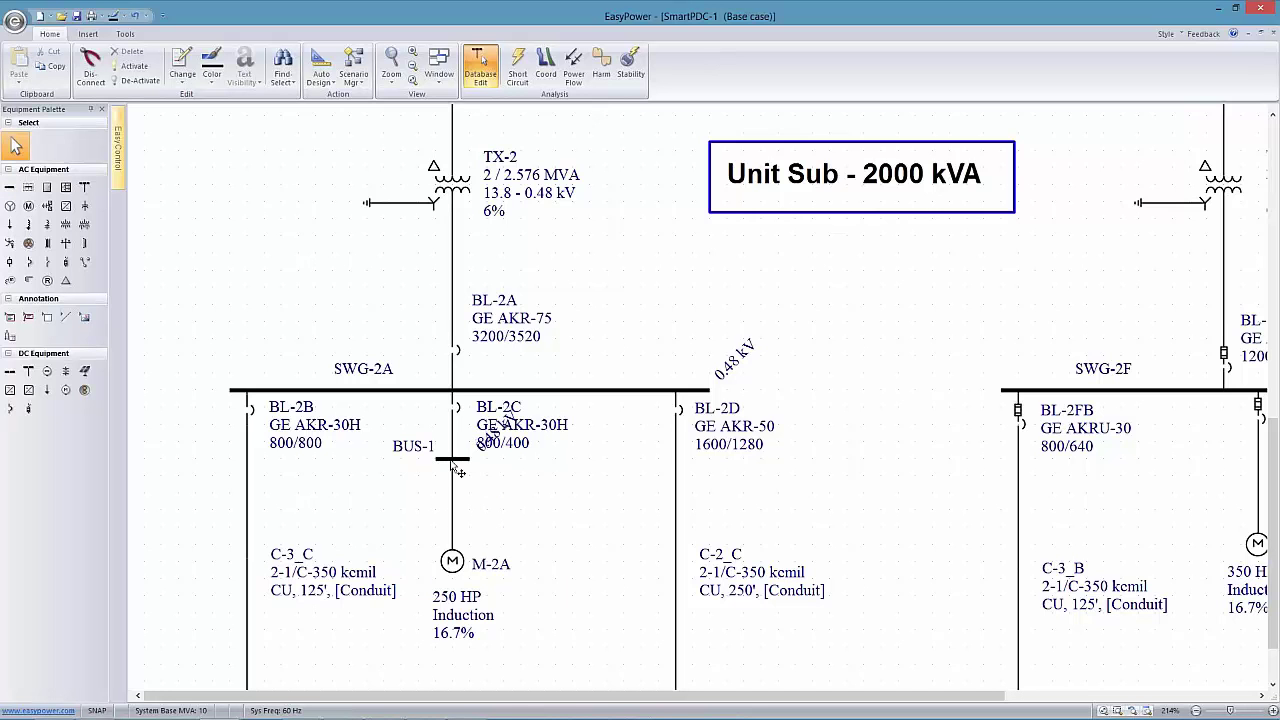
pyautogui.moveTo(457, 470); pyautogui.dragTo(459, 527)
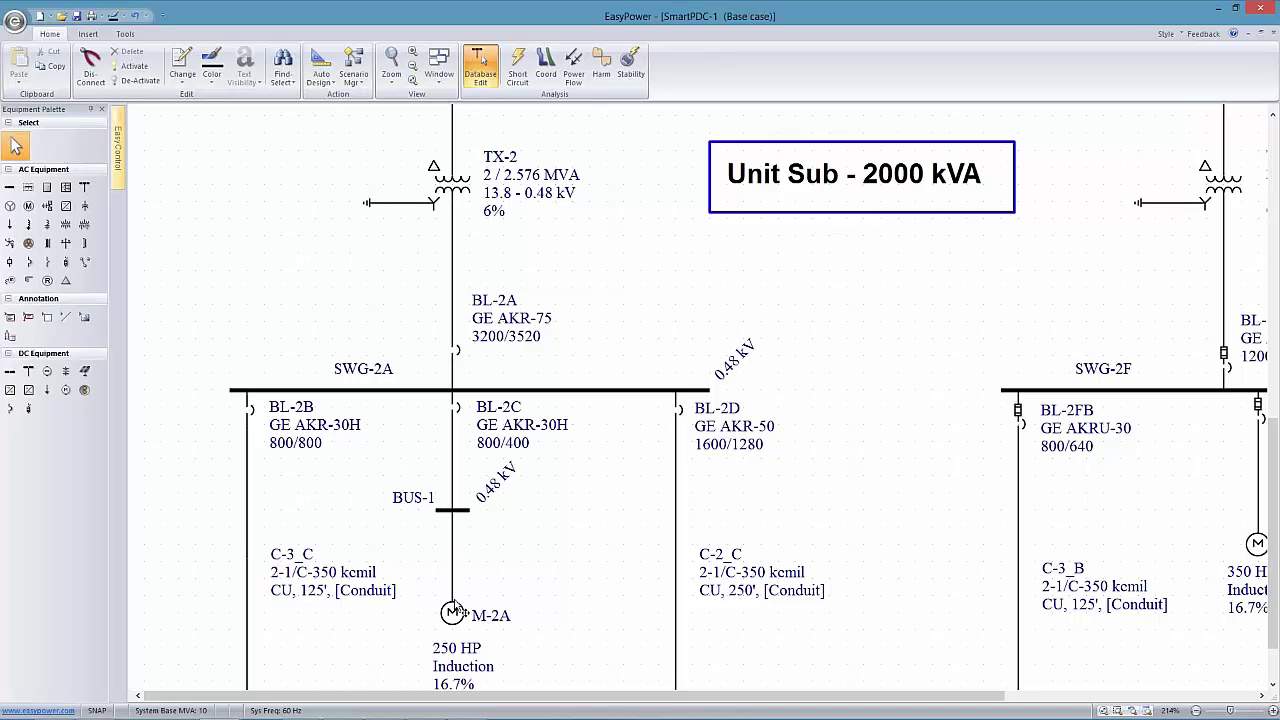
# Switch to the coordination focus and fault BUS-1
pyautogui.click(462, 510)
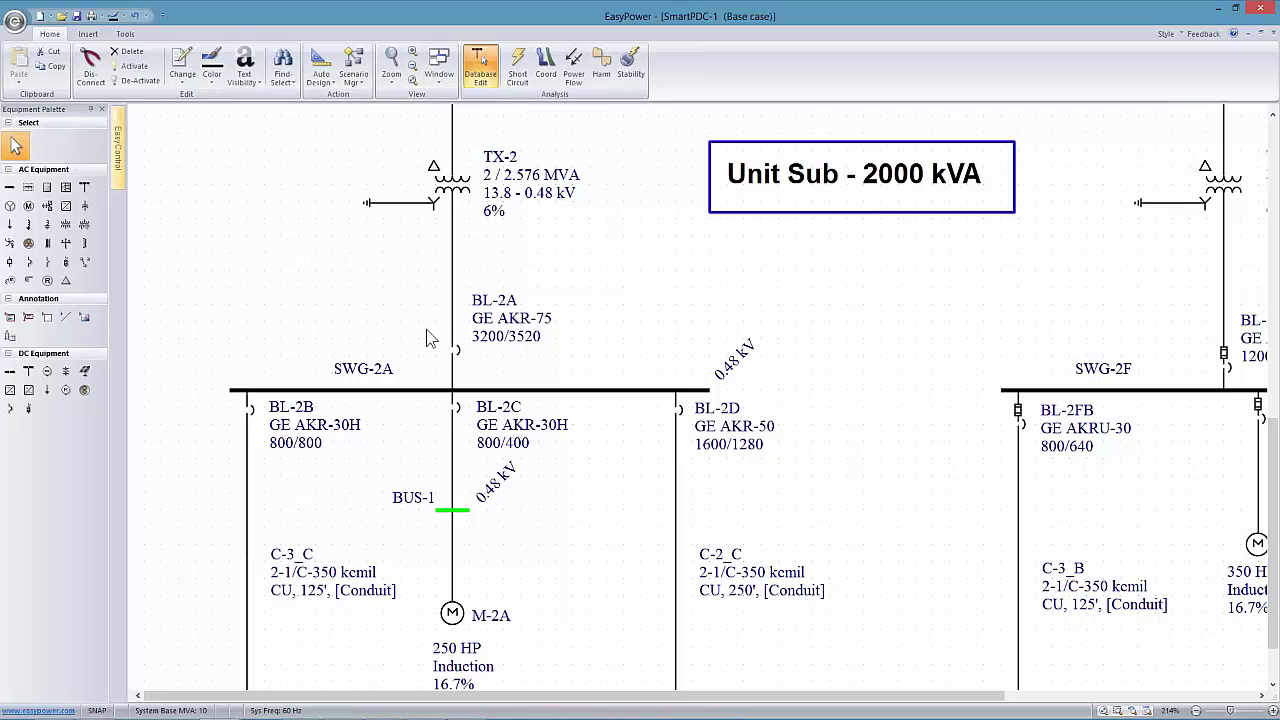
pyautogui.moveTo(427, 319); pyautogui.dragTo(486, 420)
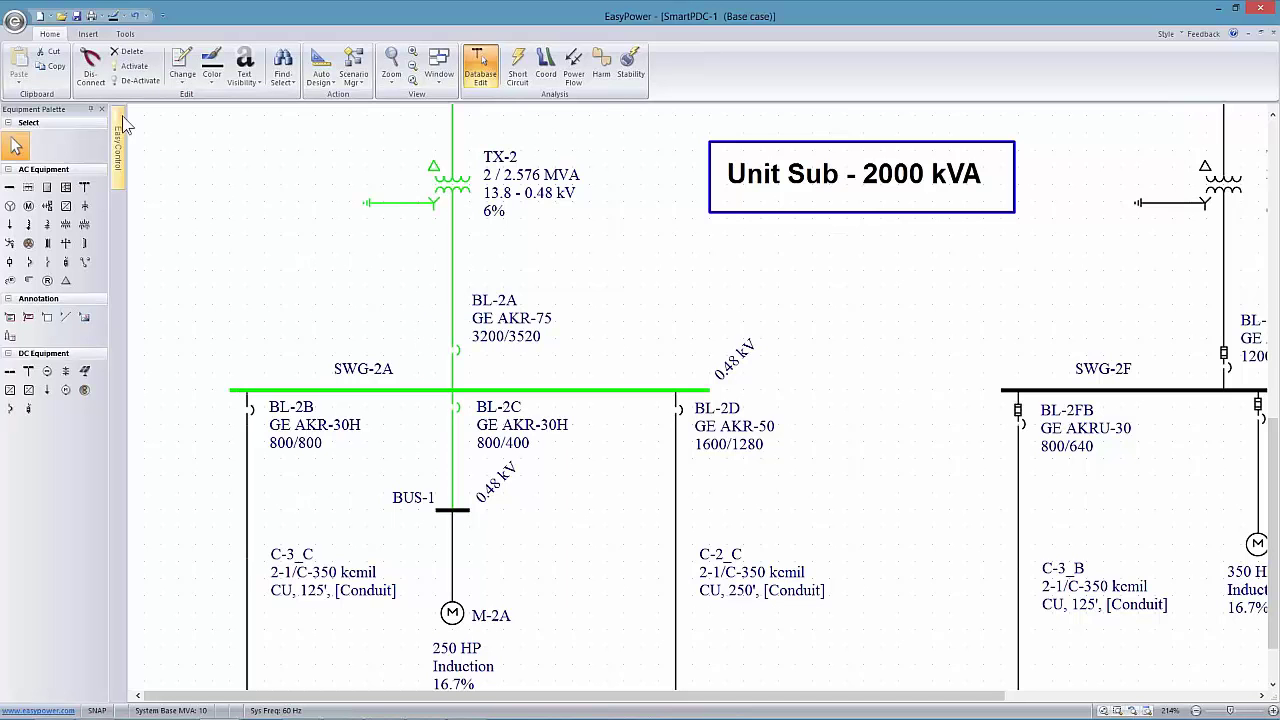
pyautogui.click(546, 70)
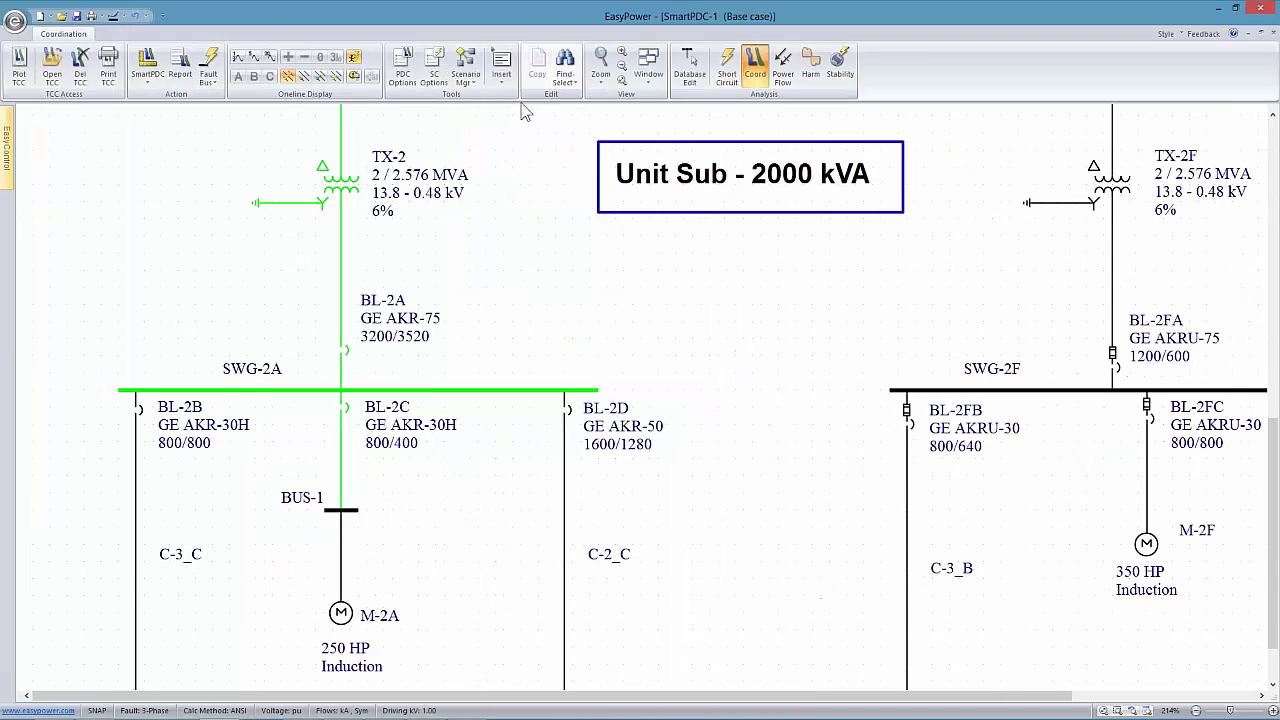
pyautogui.click(341, 510)
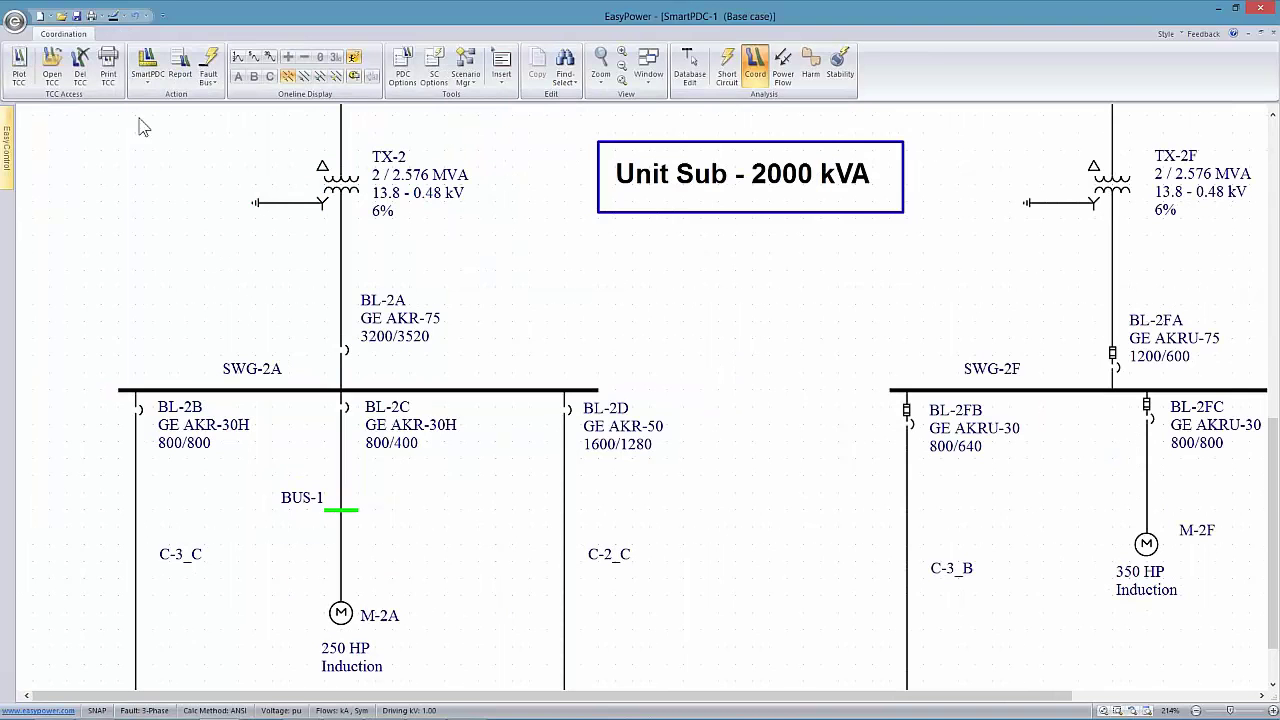
pyautogui.click(208, 66)
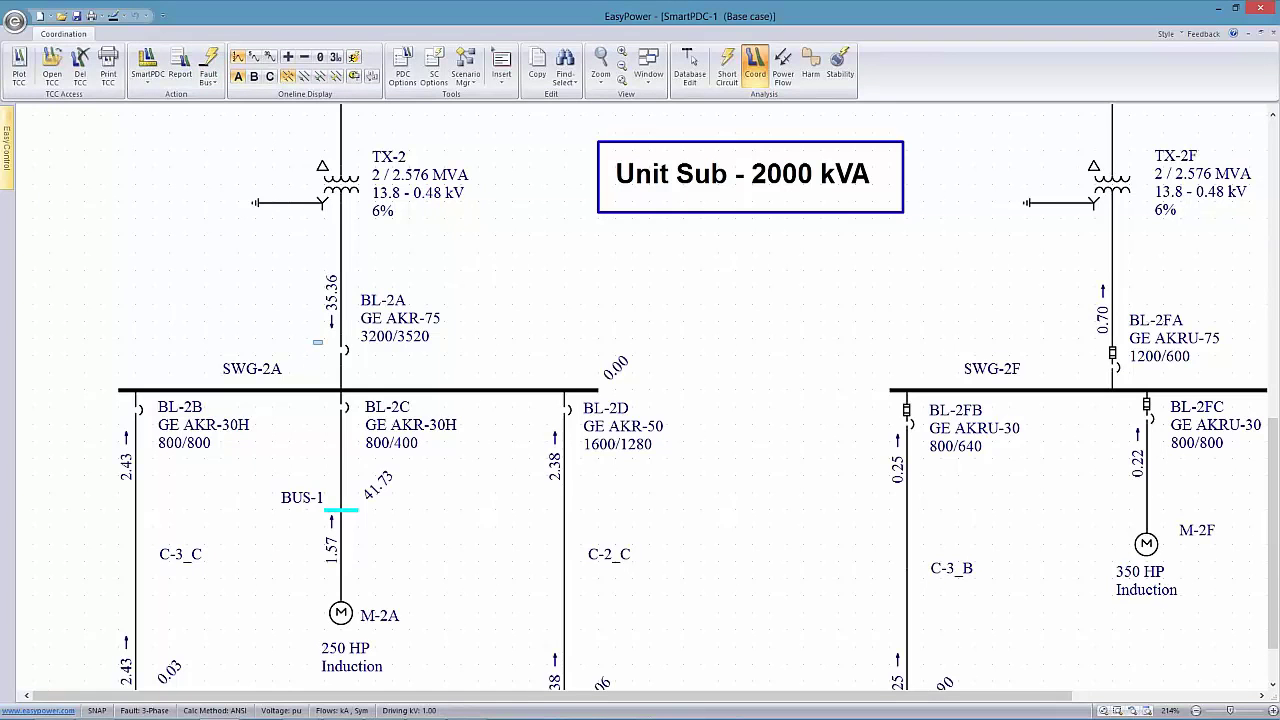
# Plot a TCC of the devices from BL-2A through M-2A, and fault BUS-1 in the plot's one-line
pyautogui.moveTo(317, 342); pyautogui.dragTo(390, 640)
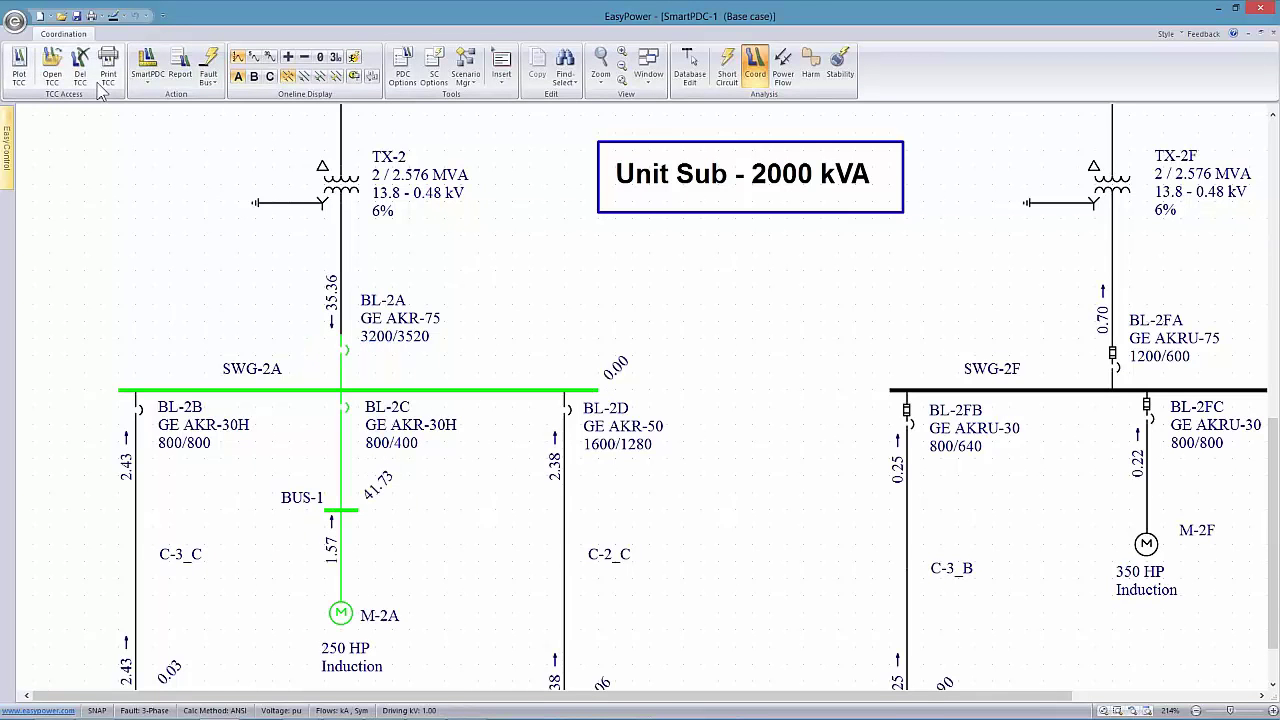
pyautogui.click(18, 68)
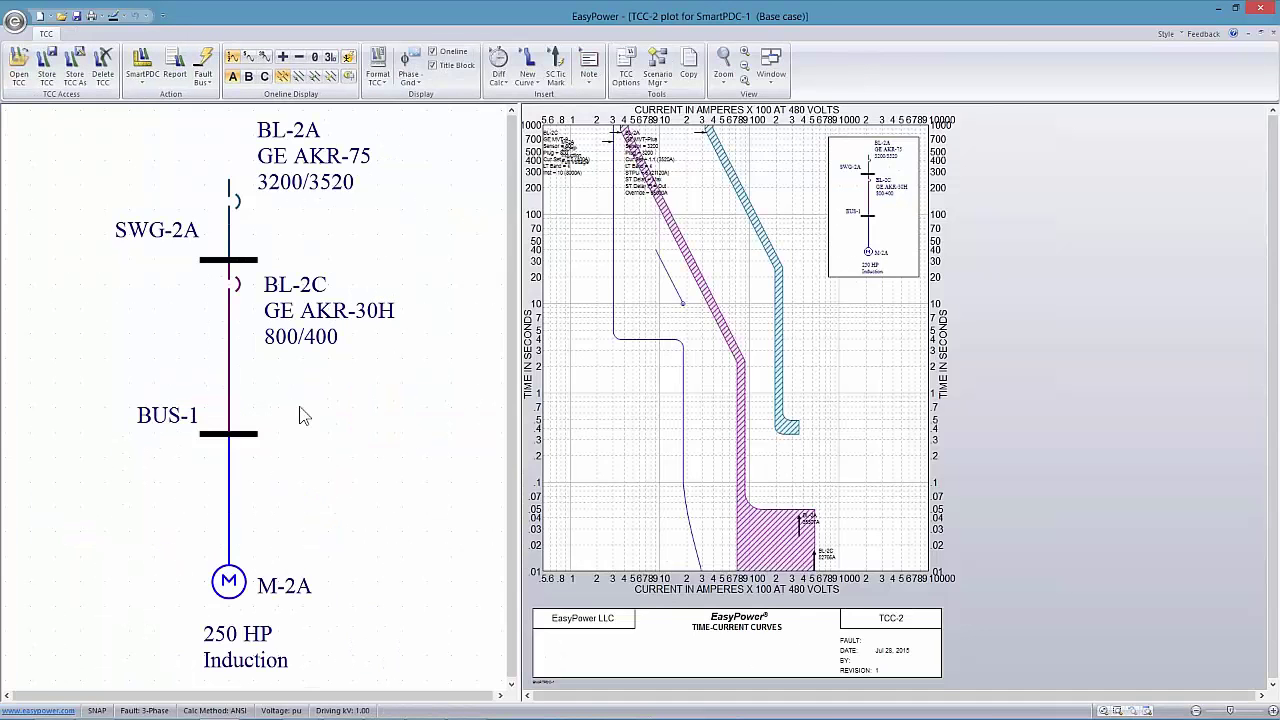
pyautogui.click(240, 434)
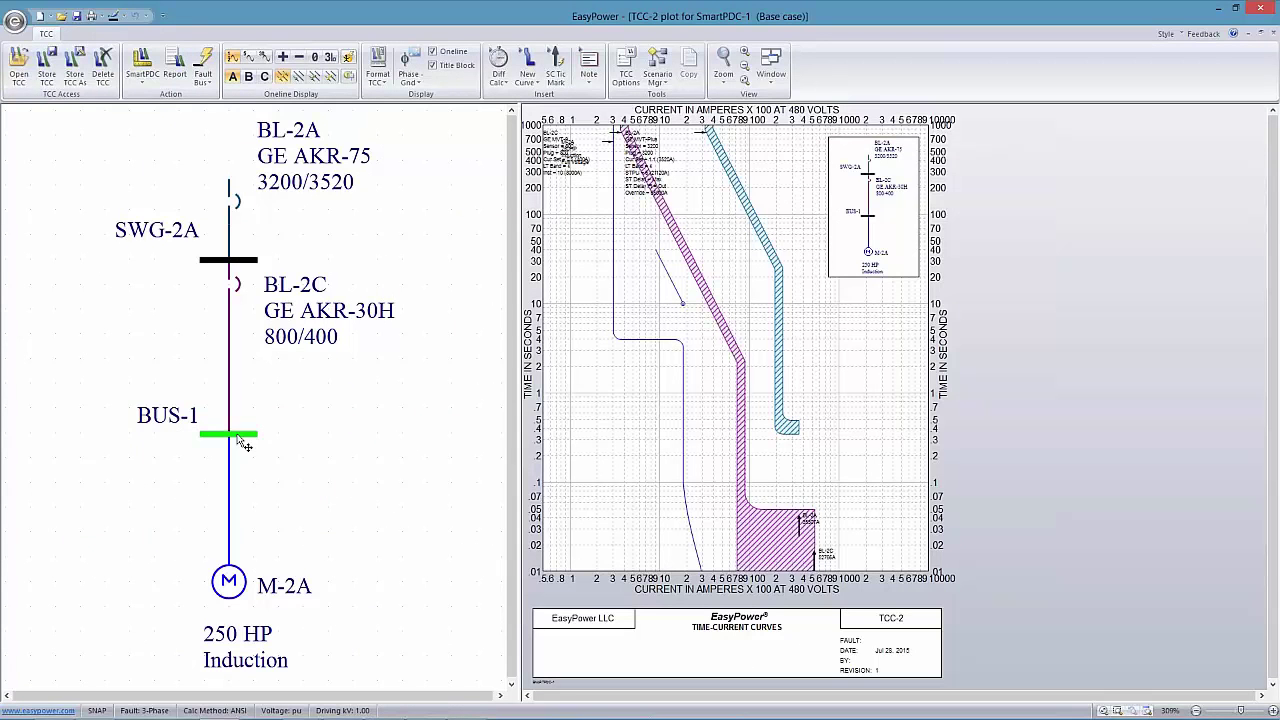
pyautogui.click(207, 66)
# Insert an arcing current tick mark on the BL-2C curve and raise it slightly within the instantaneous band
pyautogui.click(774, 547)
pyautogui.rightClick(774, 547)
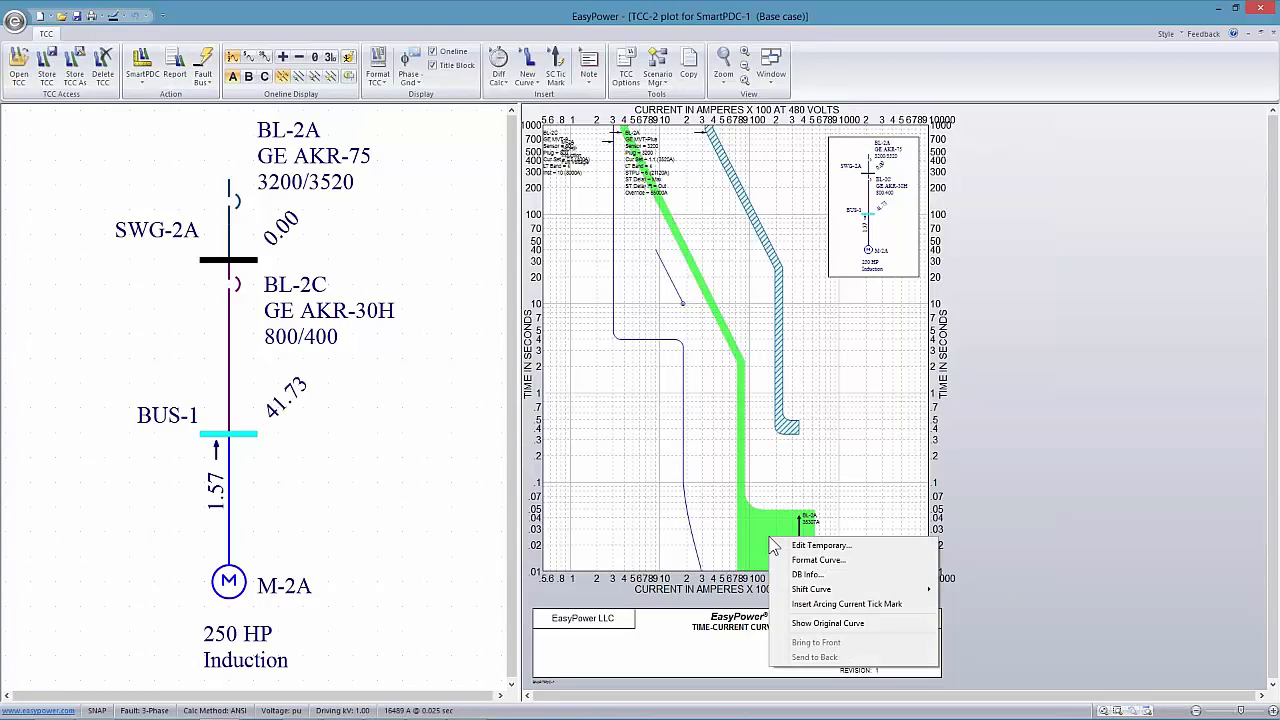
pyautogui.click(806, 603)
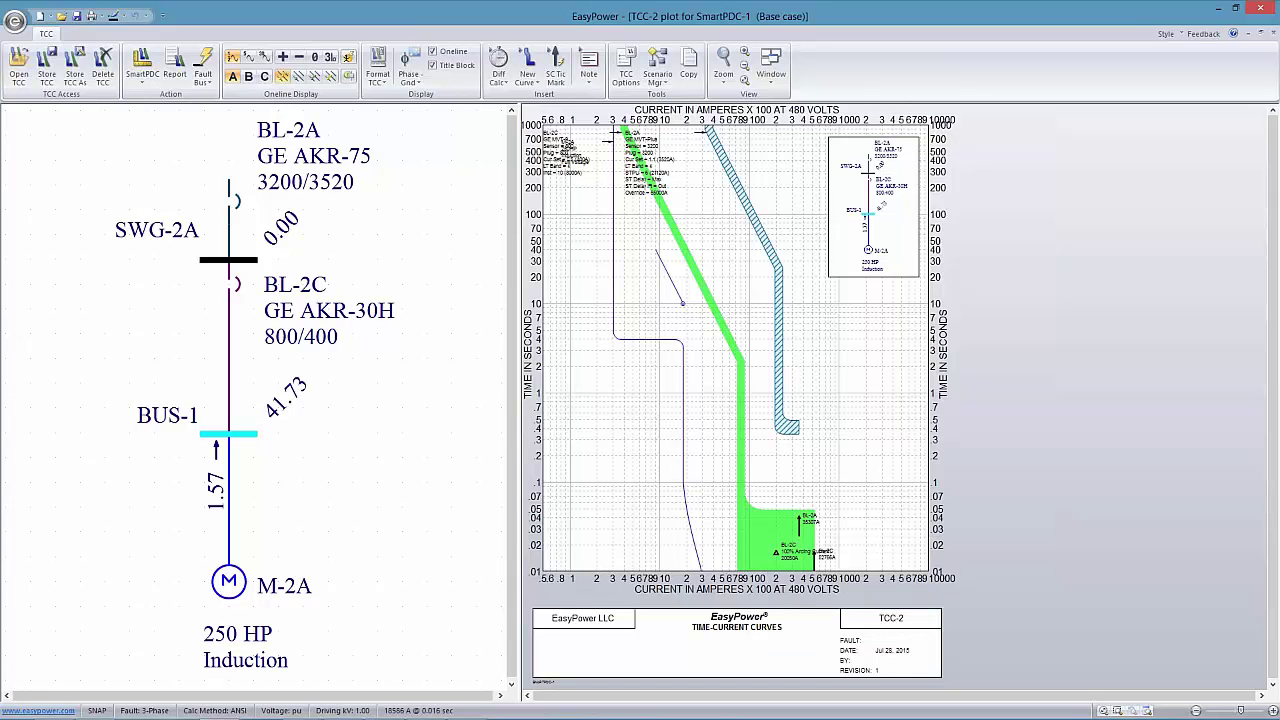
pyautogui.moveTo(775, 550)
pyautogui.mouseDown()
pyautogui.moveTo(776, 432)
pyautogui.moveTo(776, 531)
pyautogui.mouseUp()
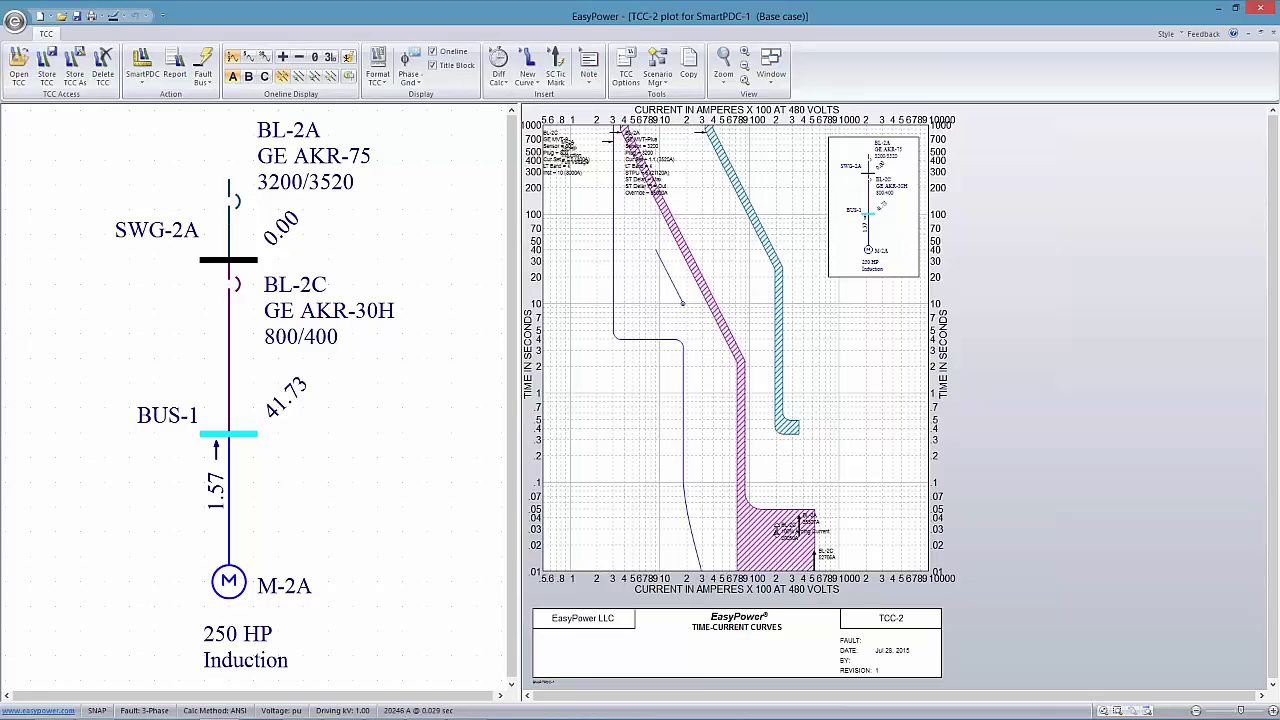
# Add a time difference calculation between the BL-2A and BL-2C curves and align it with the arcing current tick mark
pyautogui.scroll(3, 776, 531)
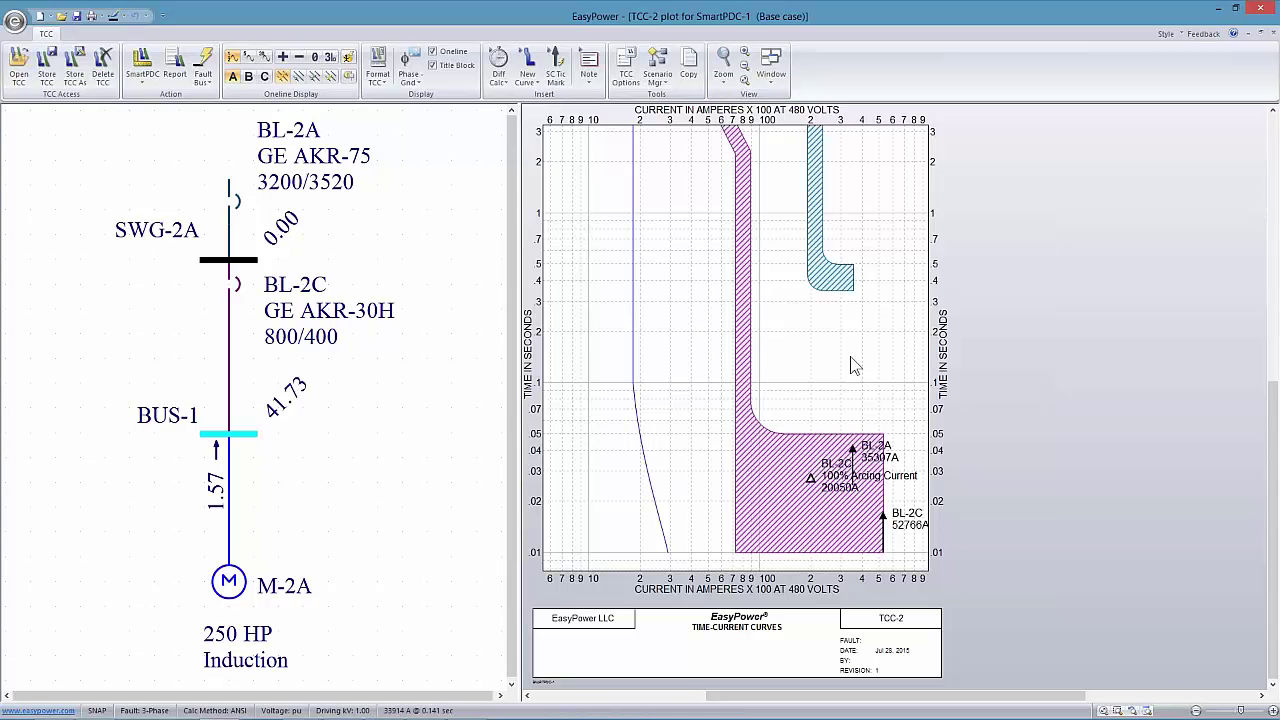
pyautogui.moveTo(819, 195); pyautogui.dragTo(762, 299)
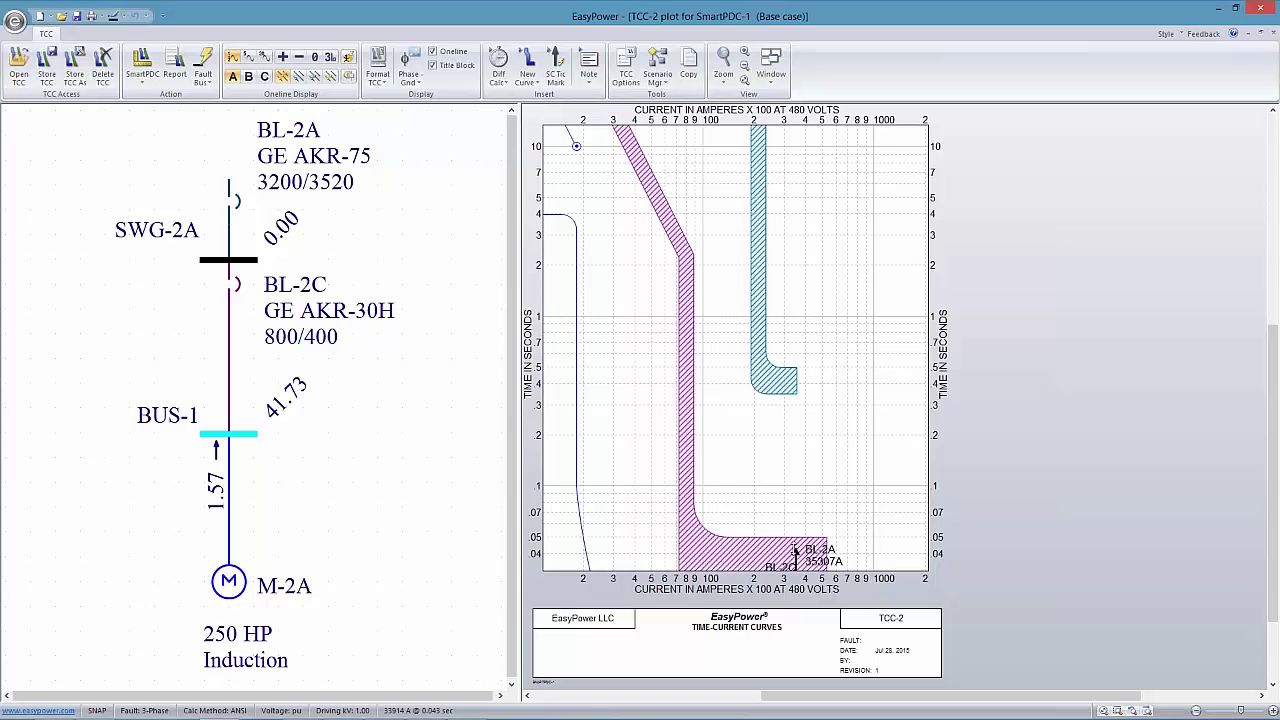
pyautogui.moveTo(772, 379)
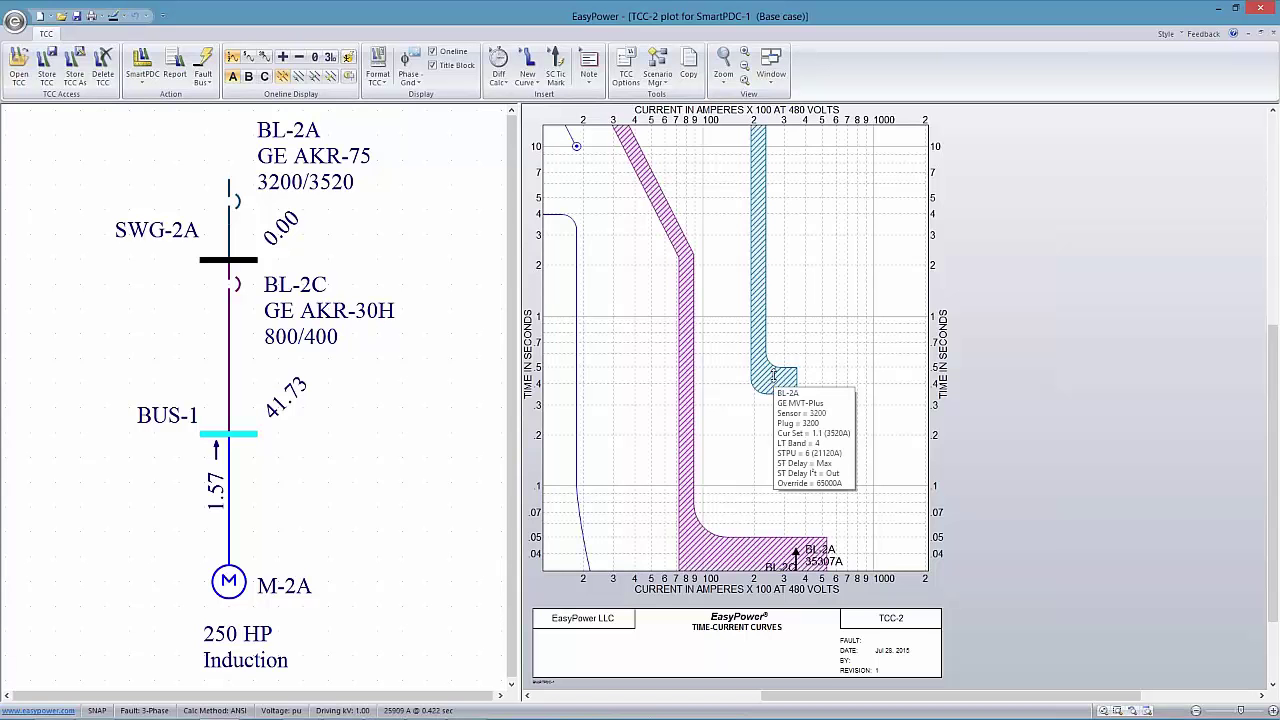
pyautogui.moveTo(772, 379); pyautogui.dragTo(771, 474)
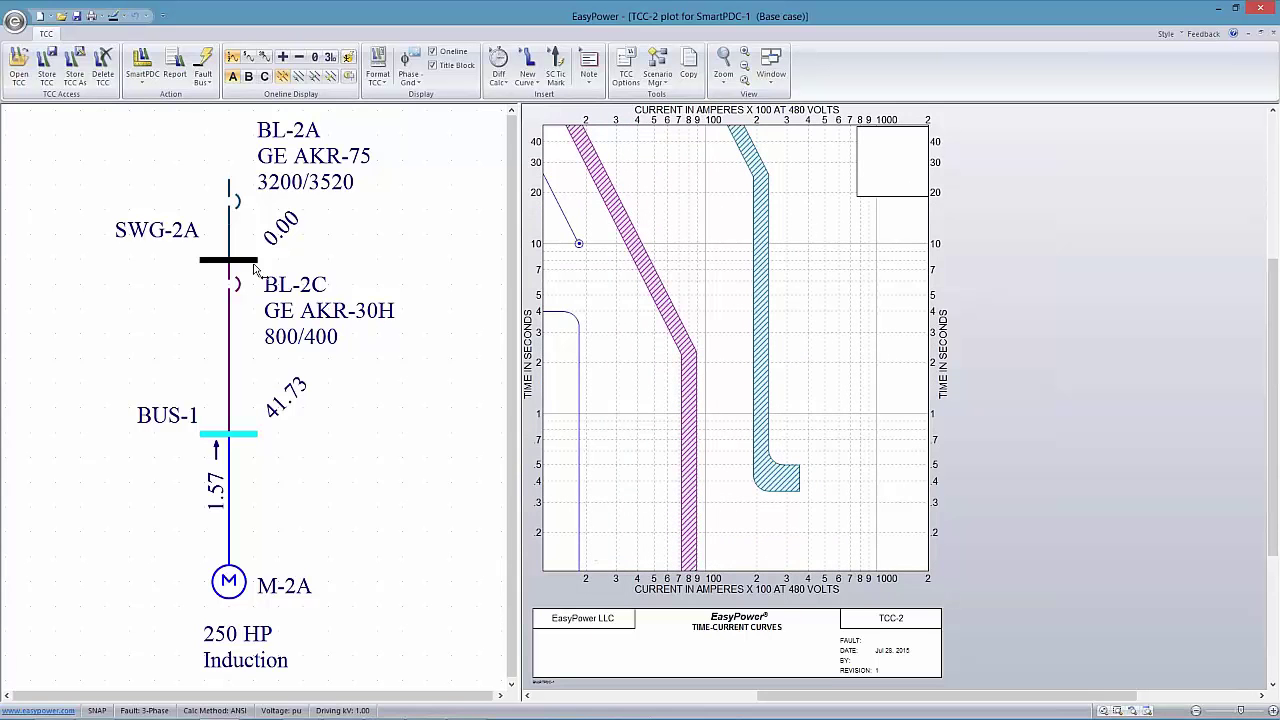
pyautogui.moveTo(731, 364); pyautogui.dragTo(731, 283)
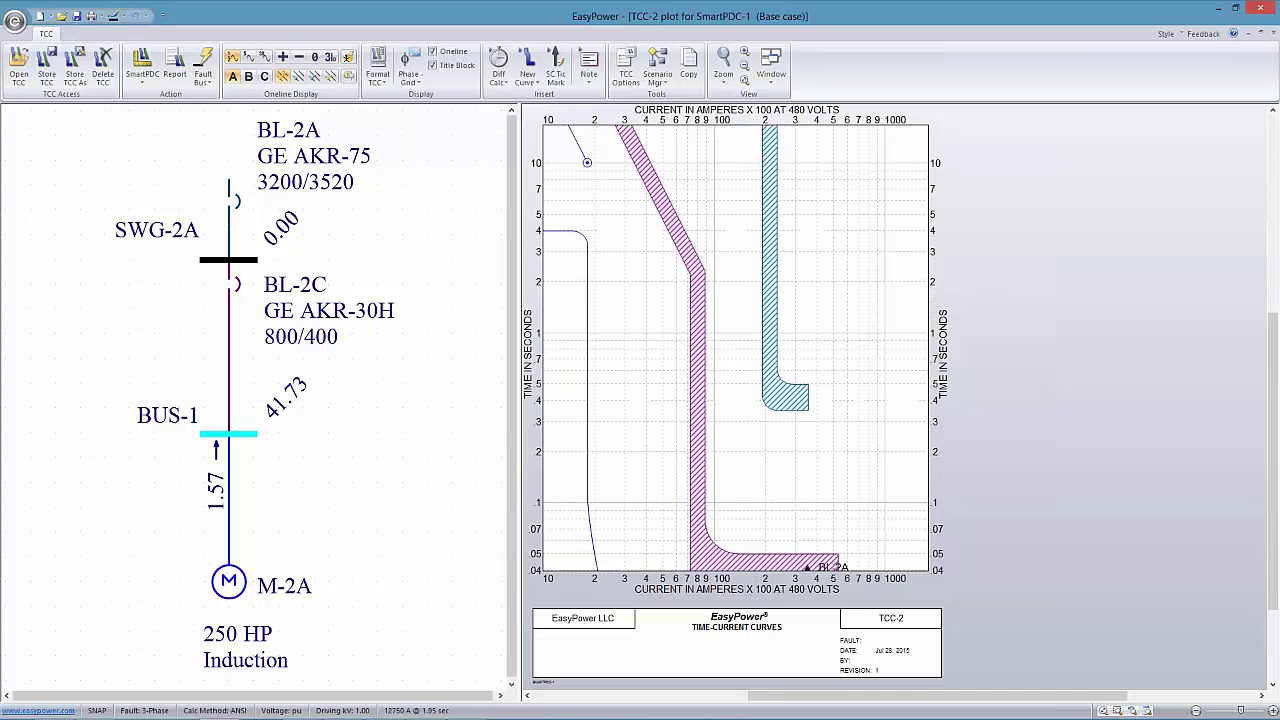
pyautogui.moveTo(771, 389); pyautogui.dragTo(771, 311)
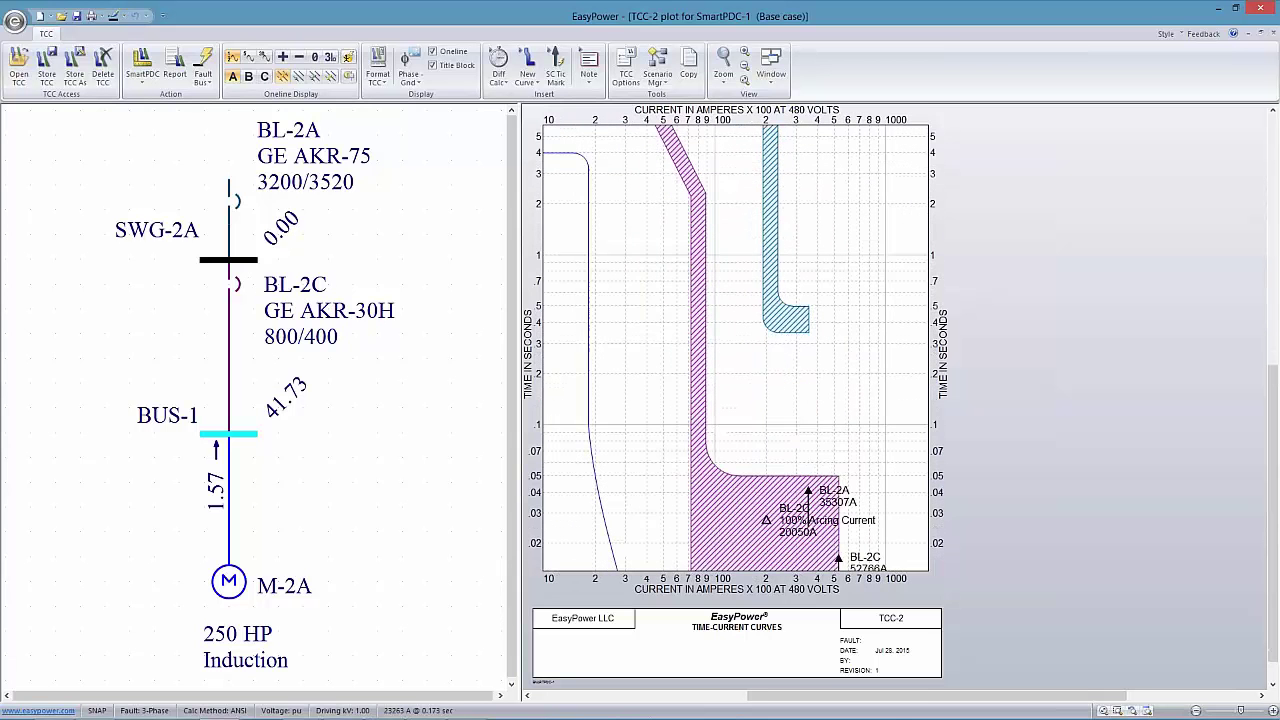
pyautogui.click(775, 317)
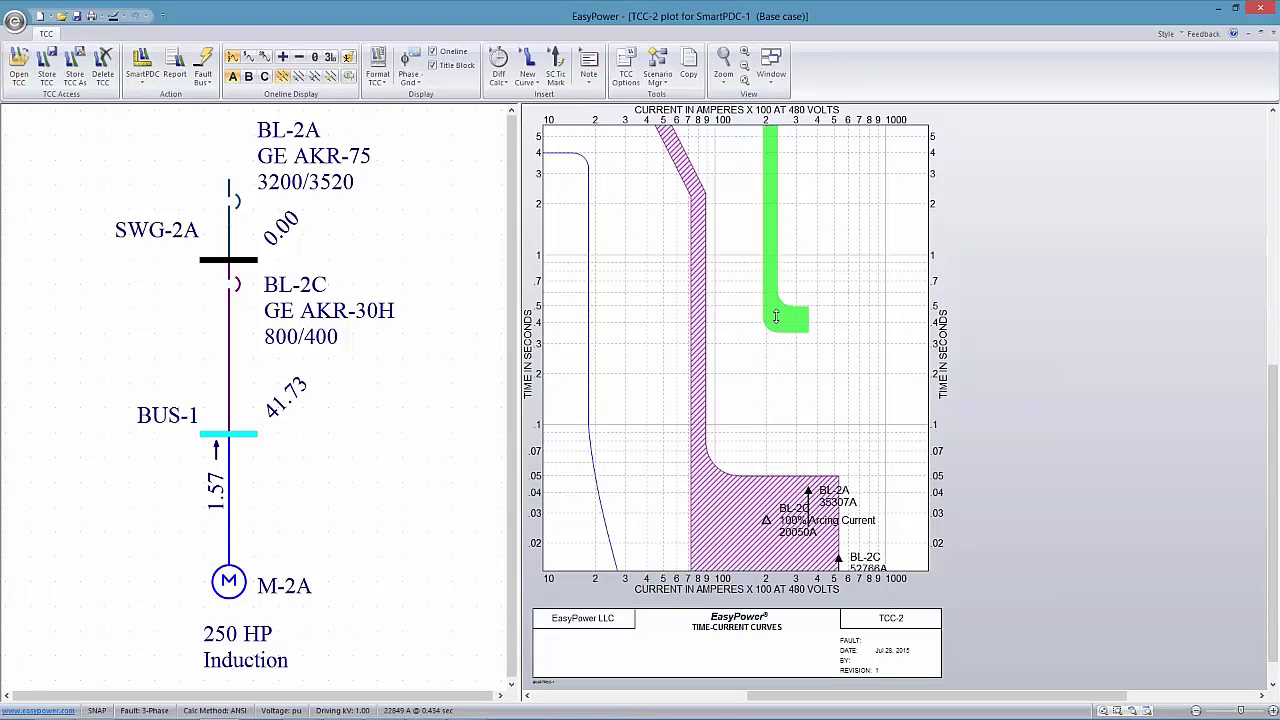
pyautogui.click(744, 485)
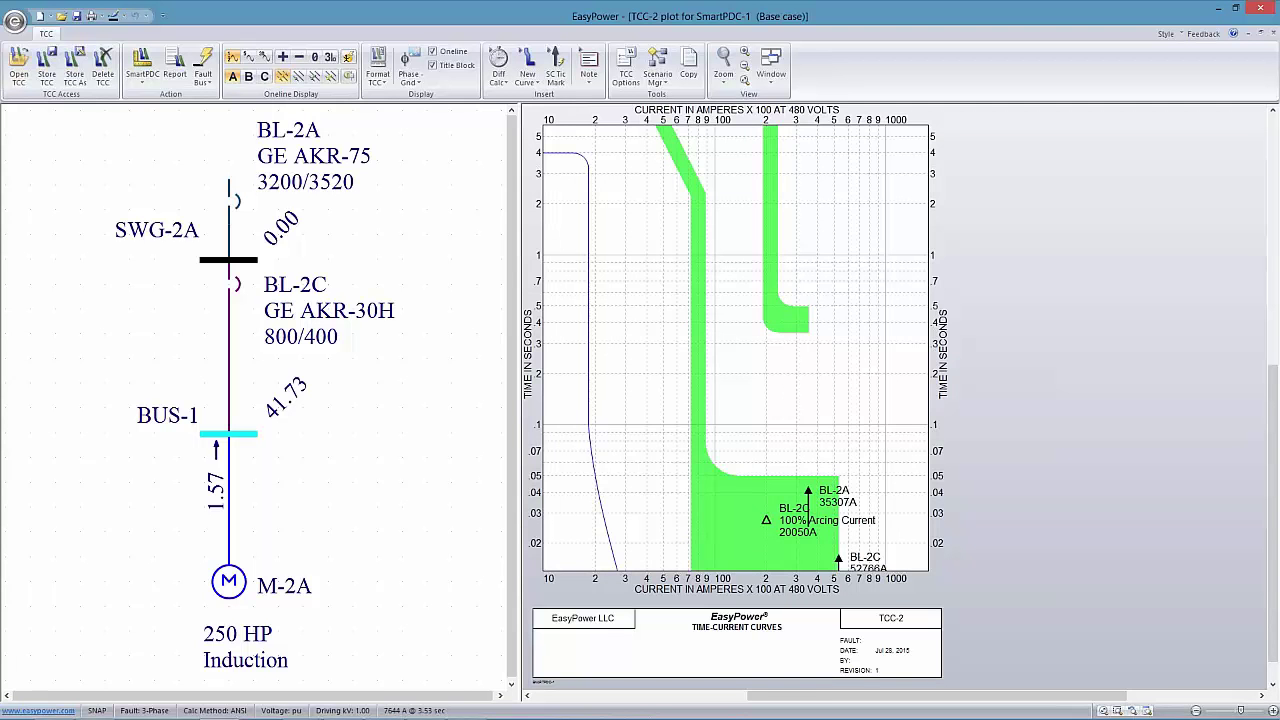
pyautogui.click(499, 62)
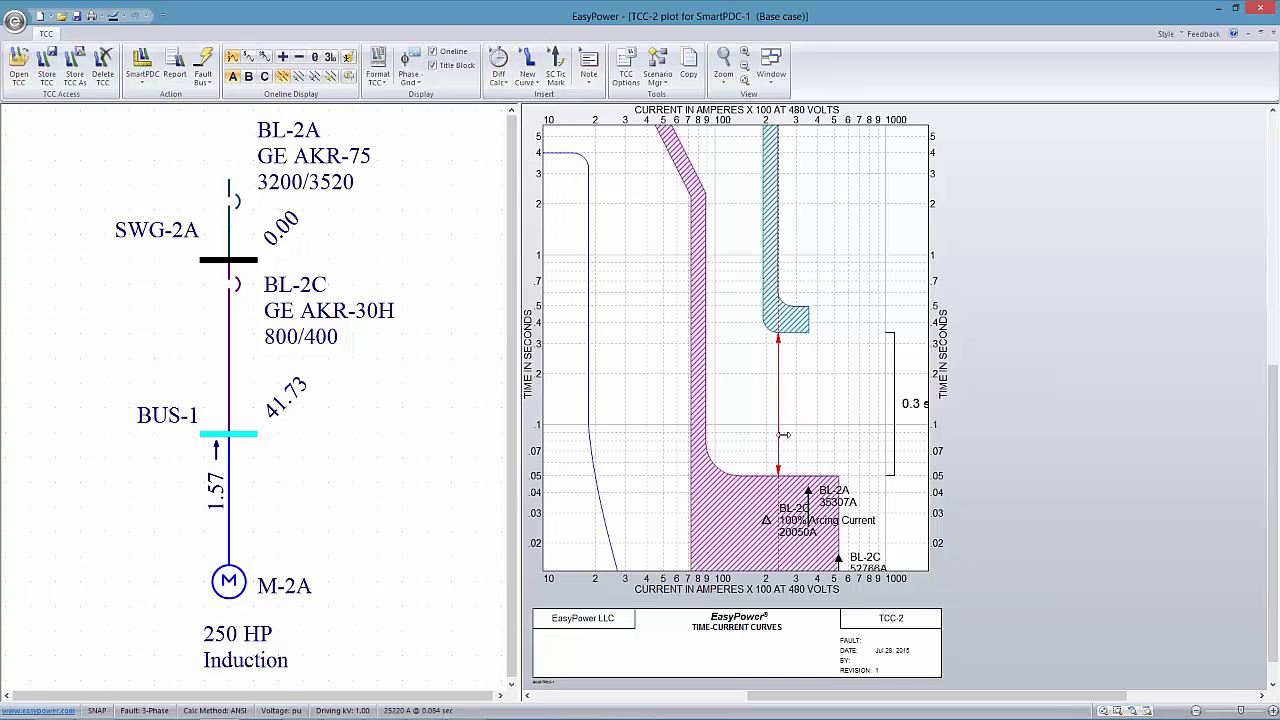
pyautogui.moveTo(783, 426); pyautogui.dragTo(768, 426)
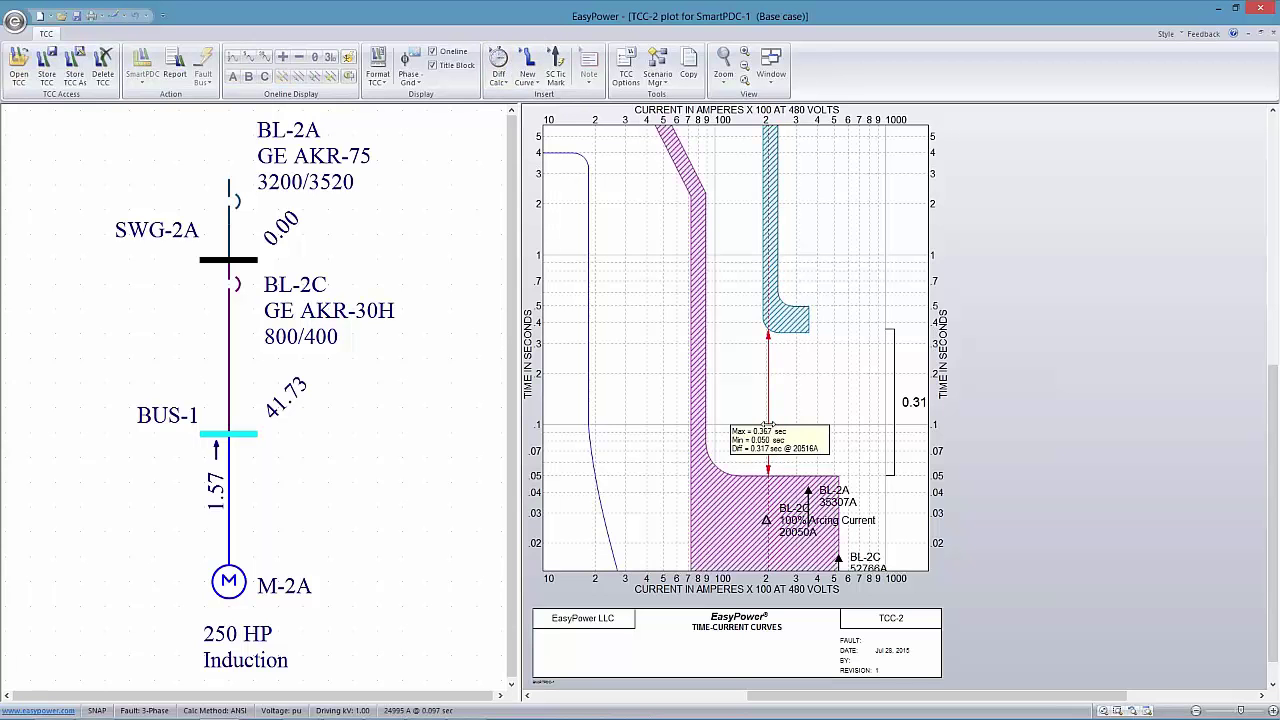
# Auto-coordinate the plotted devices with SmartPDC, and shift the BL-2A curve's short-time pickup to a current above the arcing current mark
pyautogui.hscroll(2, 768, 426)
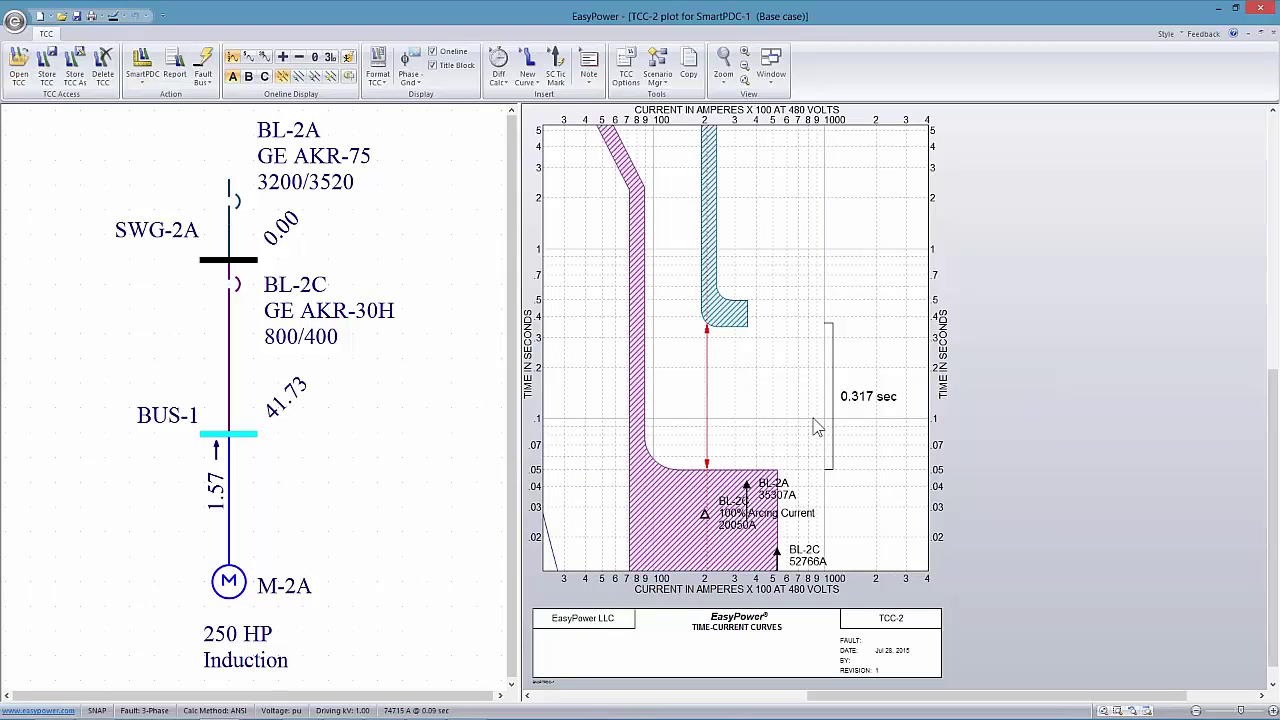
pyautogui.scroll(3, 765, 351)
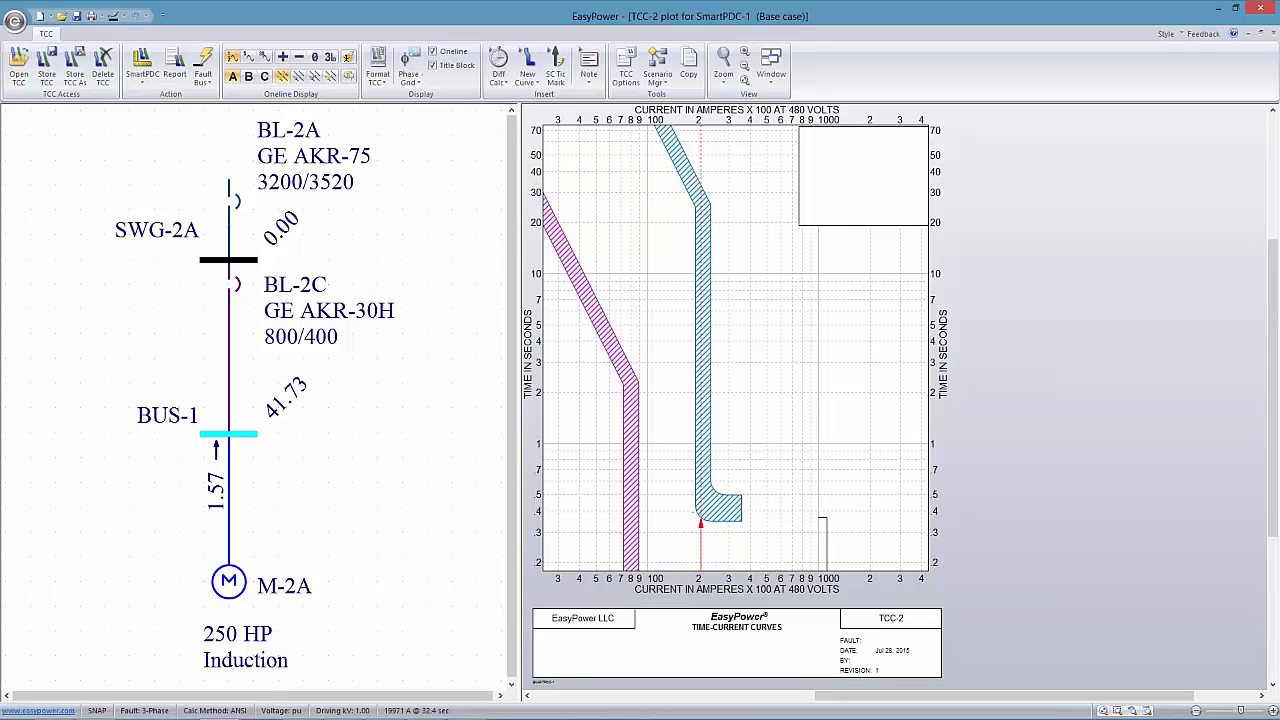
pyautogui.moveTo(699, 186)
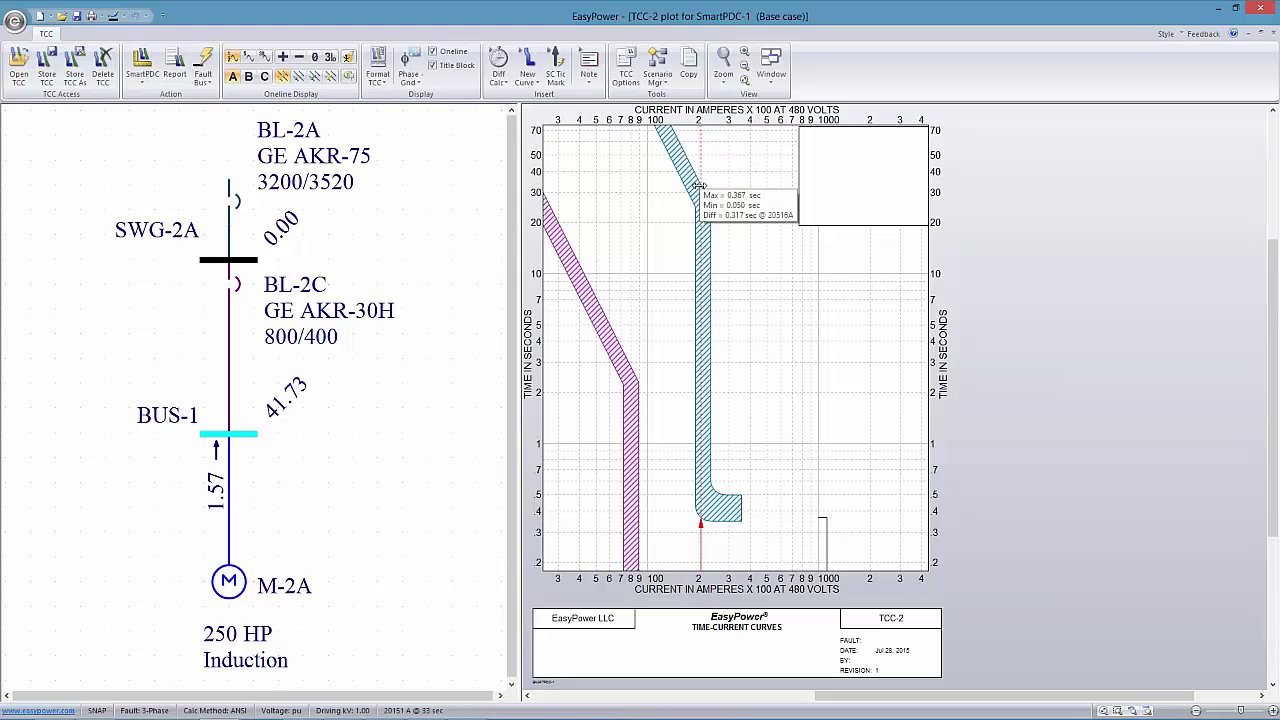
pyautogui.scroll(-3, 737, 251)
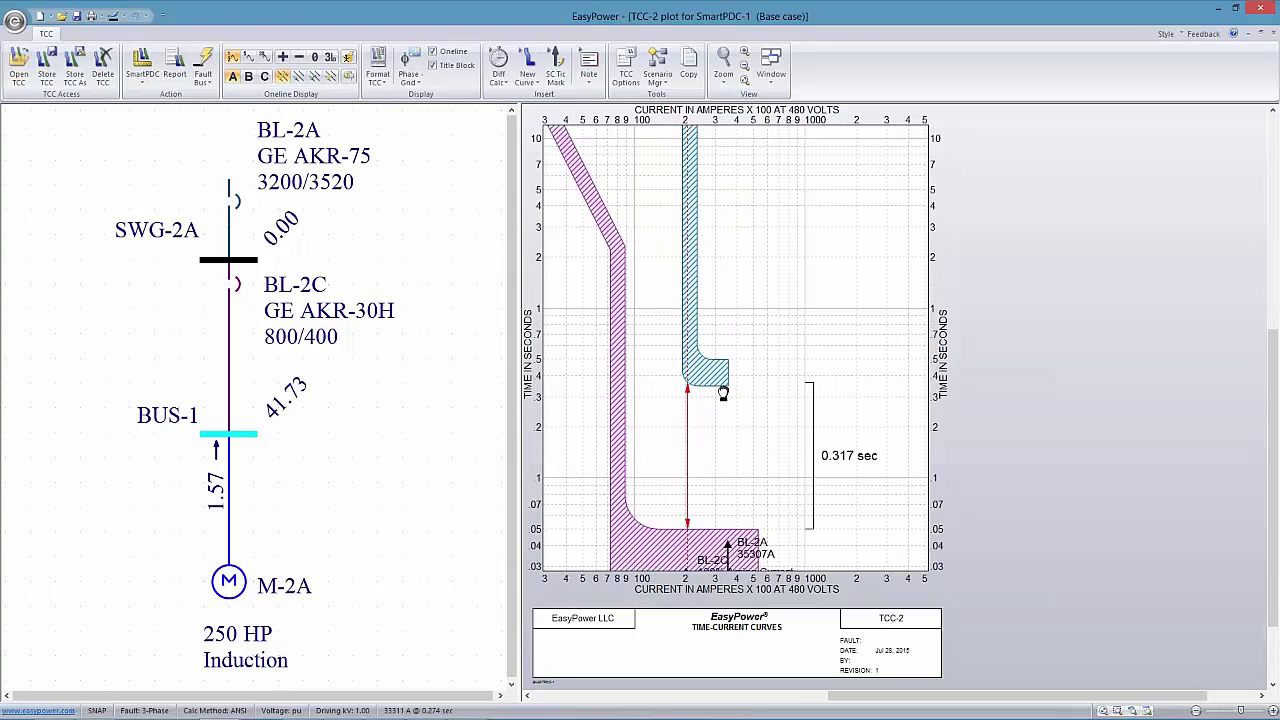
pyautogui.scroll(-2, 723, 393)
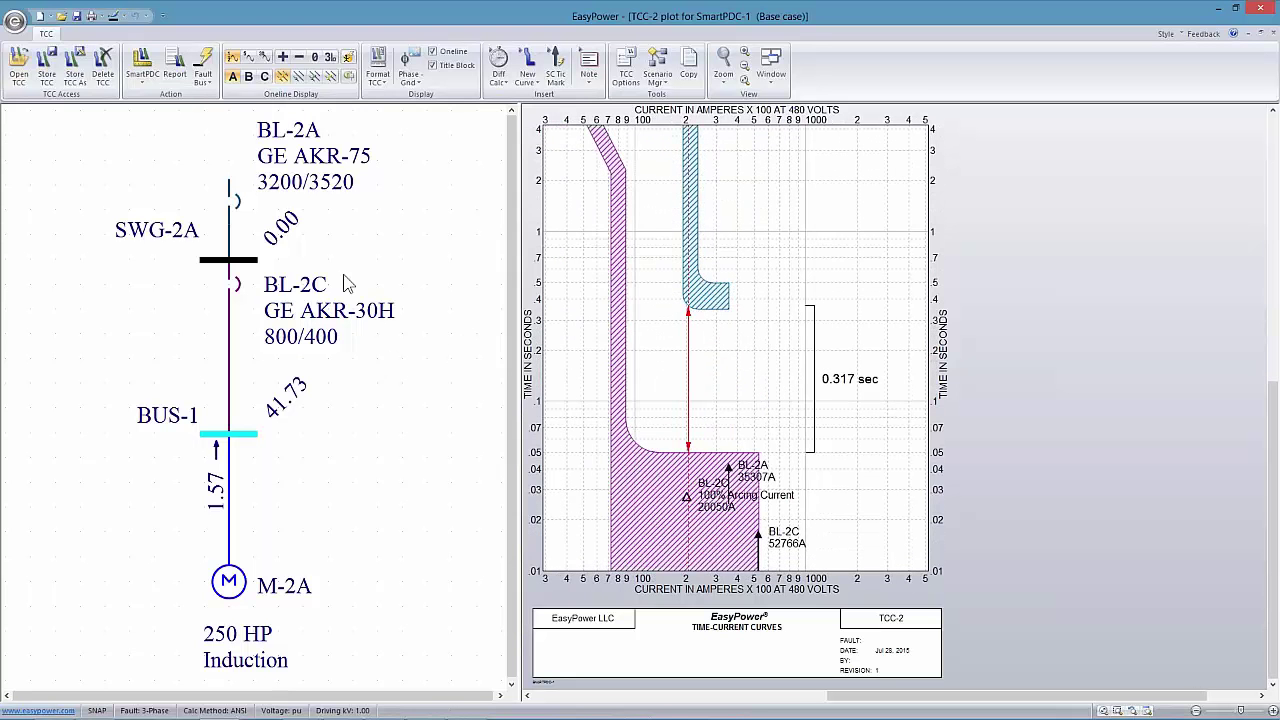
pyautogui.click(145, 70)
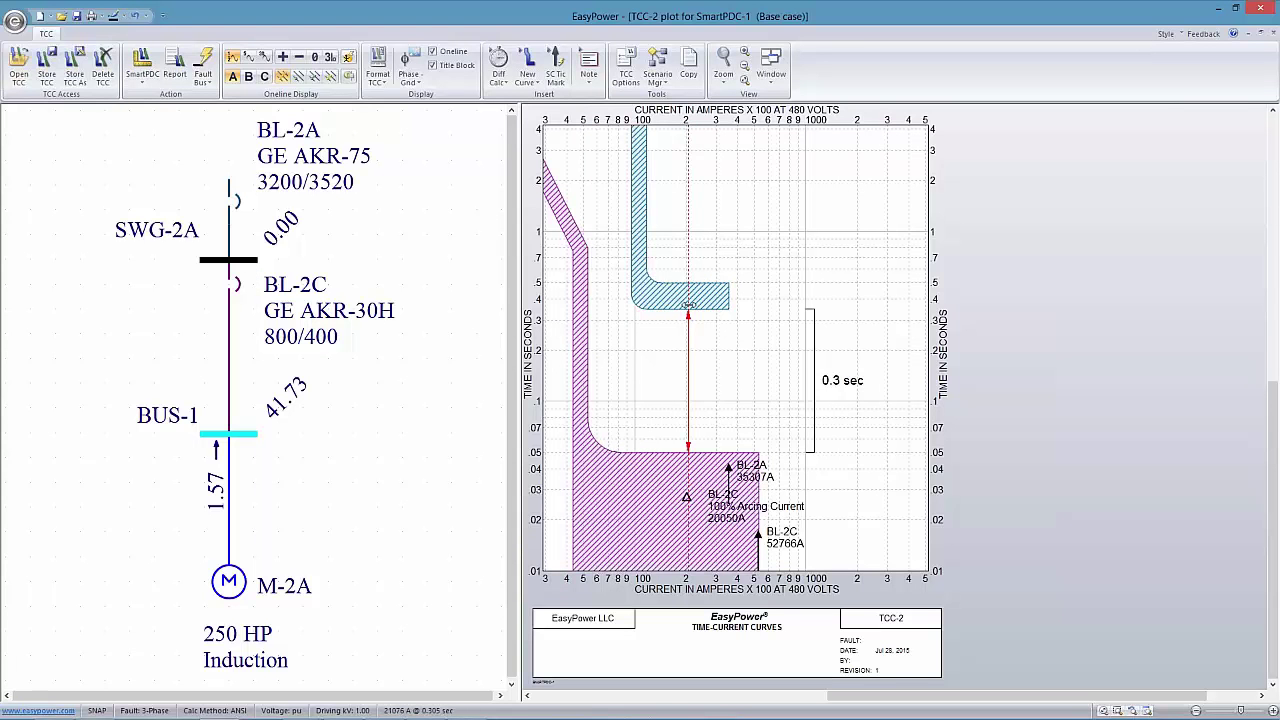
pyautogui.moveTo(688, 303); pyautogui.dragTo(700, 220)
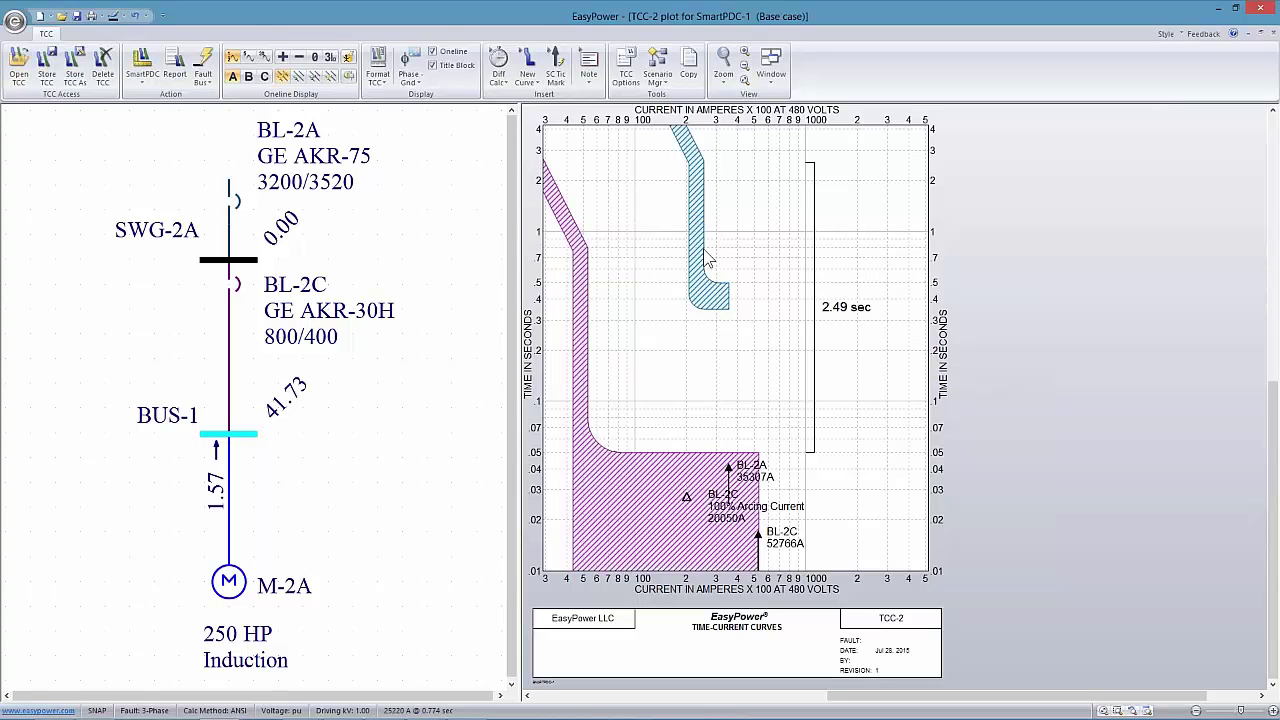
# Shift the BL-2A curve's short-time pickup back to a current below the arcing current mark
pyautogui.moveTo(697, 240); pyautogui.dragTo(656, 244)
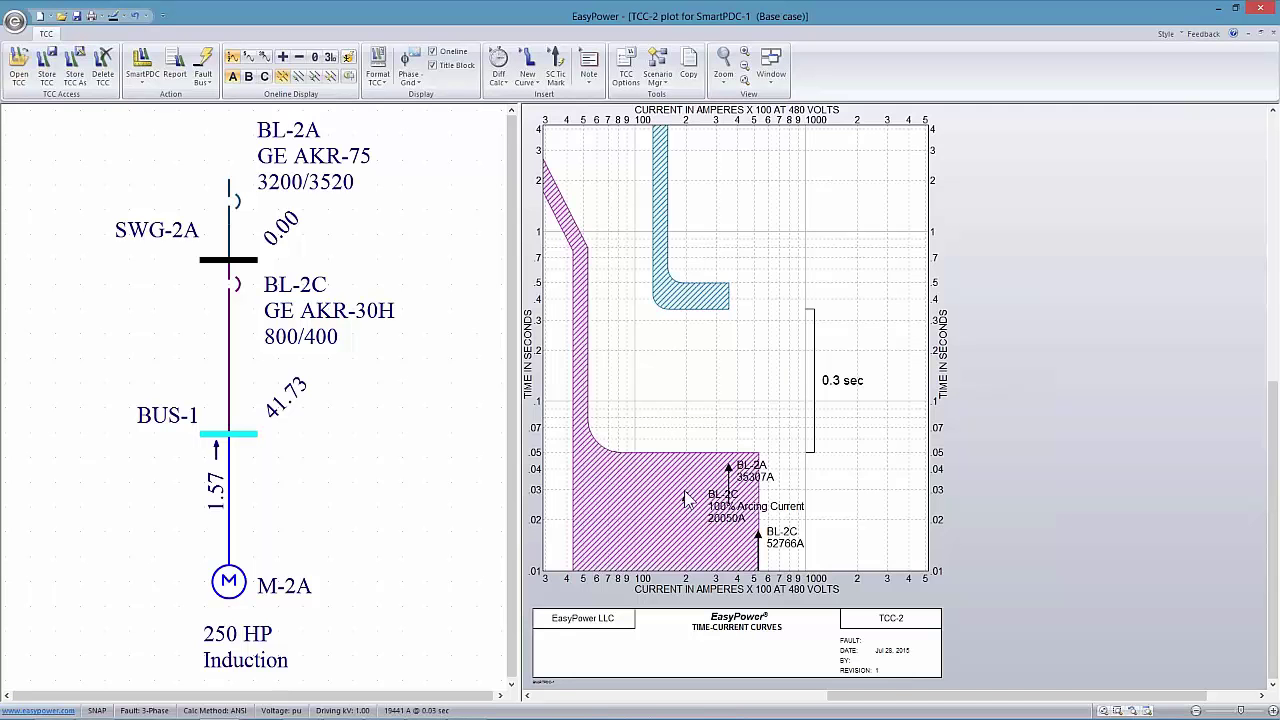
pyautogui.moveTo(667, 413); pyautogui.dragTo(731, 380)
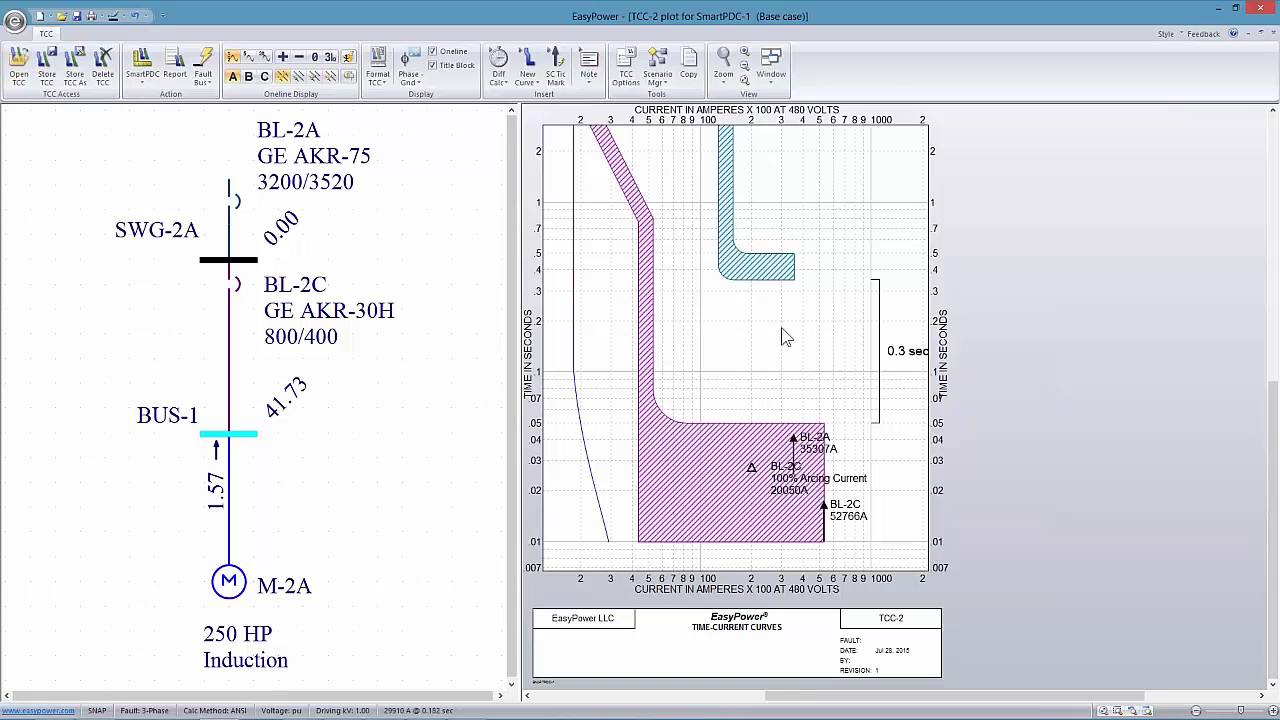
pyautogui.moveTo(781, 327); pyautogui.dragTo(755, 325)
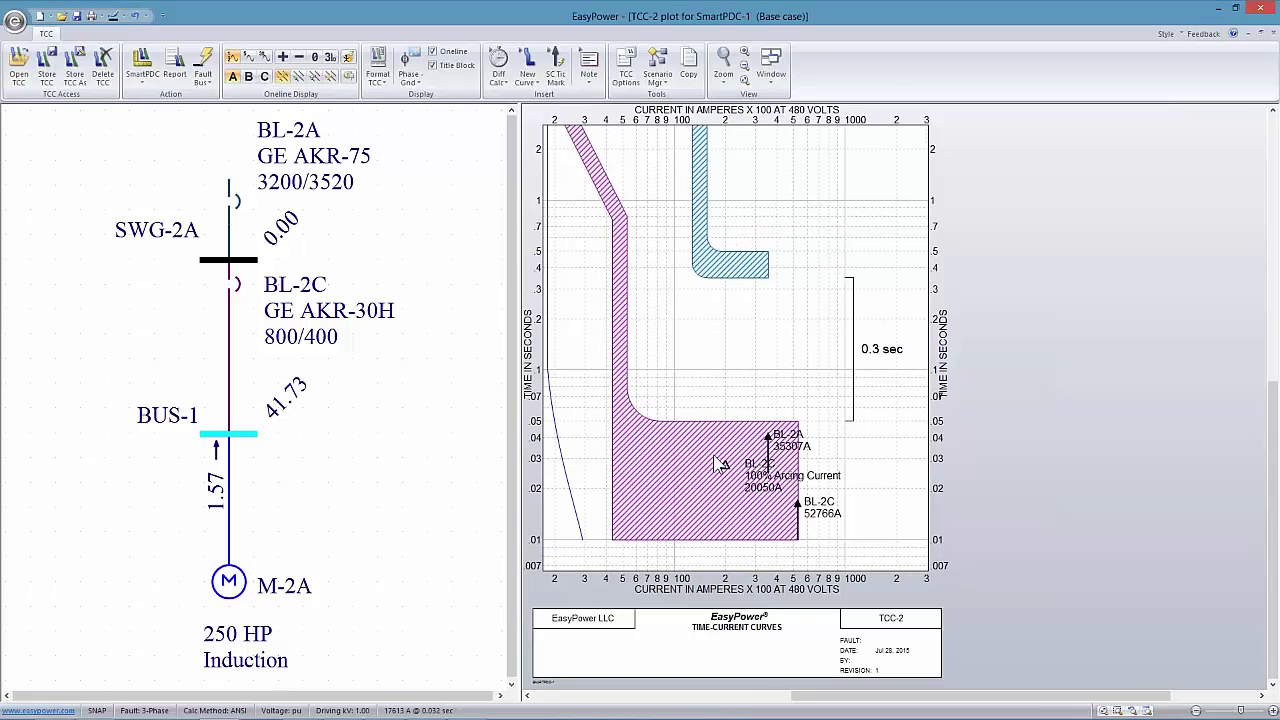
# Examine the suggested settings and comments for BL-2C and BL-2A in the Auto Coordination Phase Report, and close the report
pyautogui.click(769, 70)
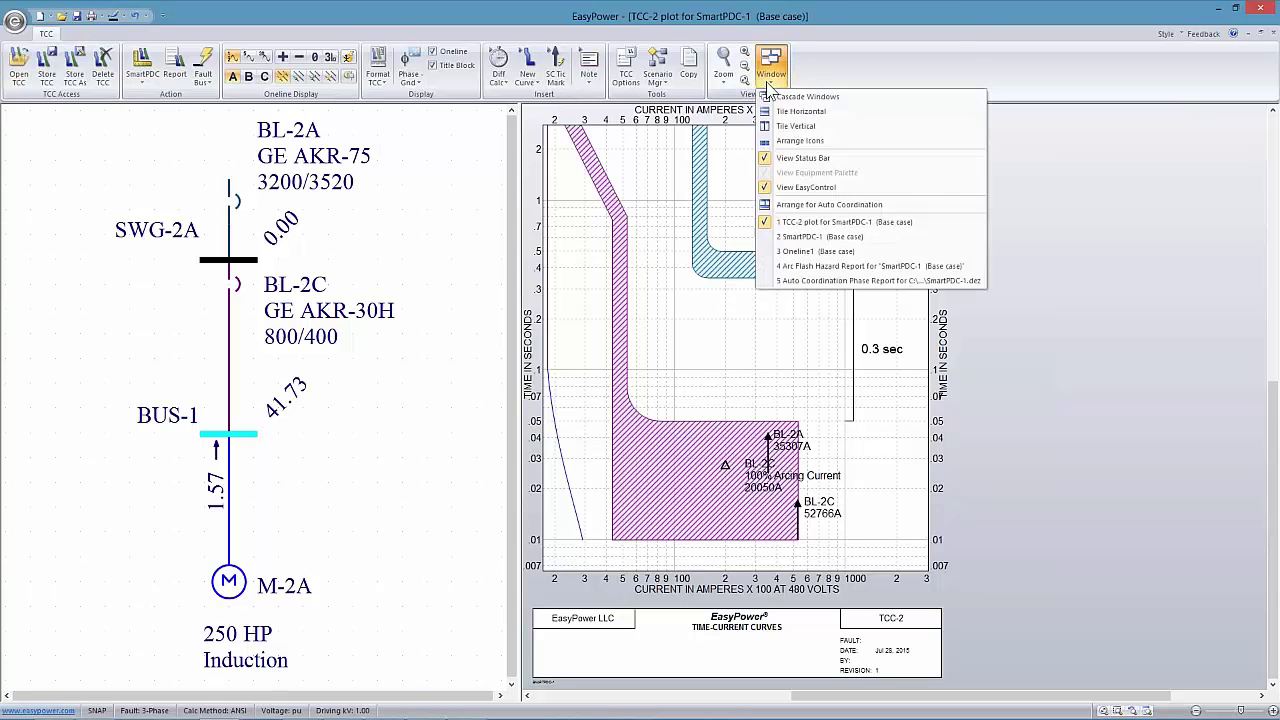
pyautogui.click(788, 281)
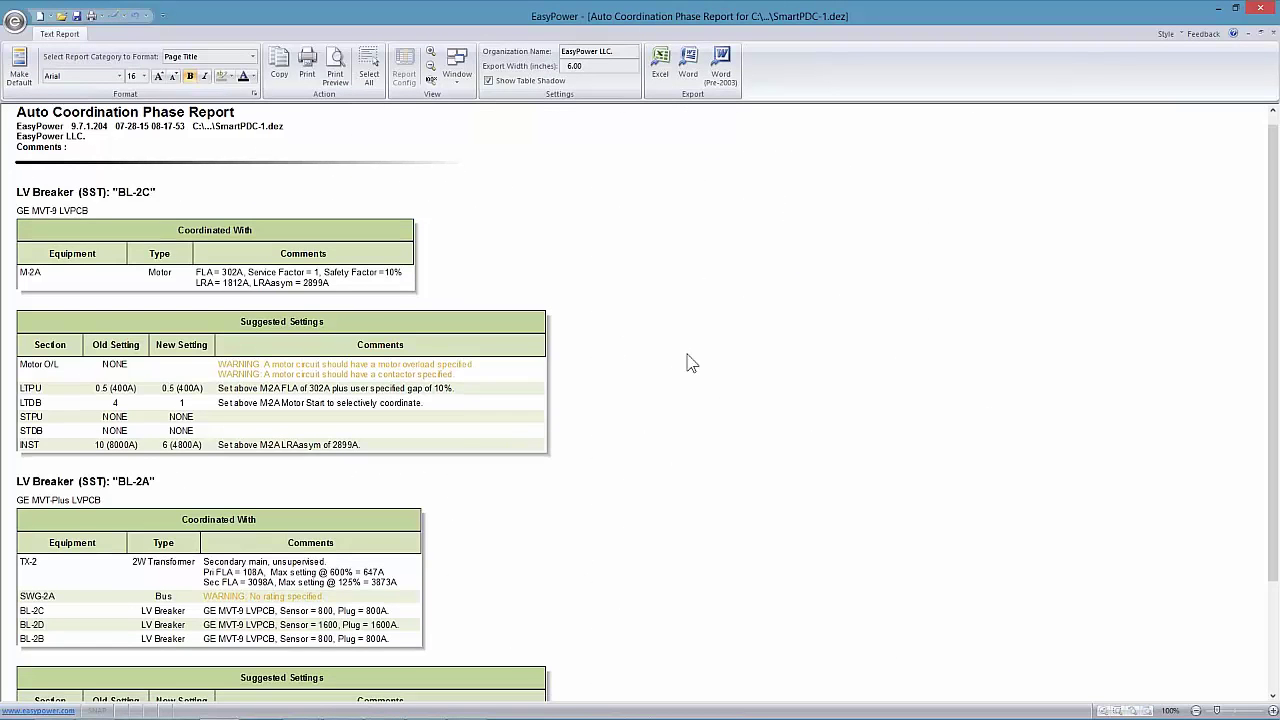
pyautogui.scroll(-3, 690, 362)
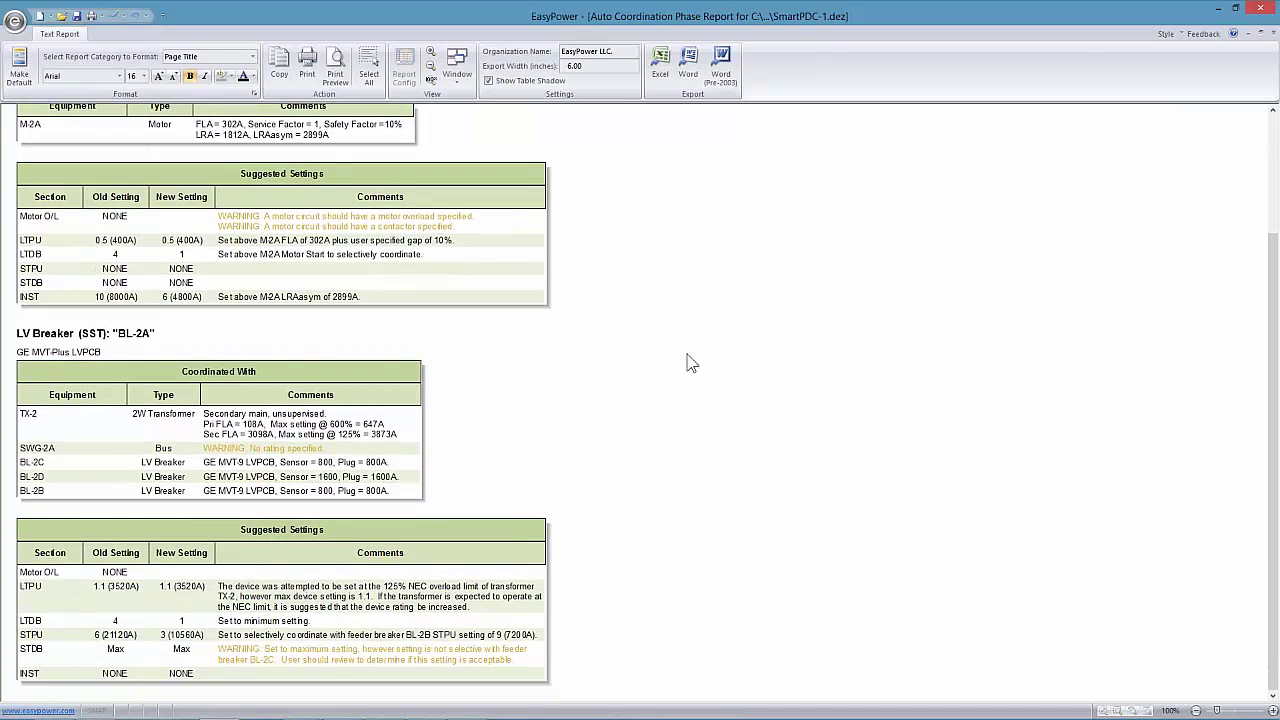
pyautogui.scroll(1, 241, 244)
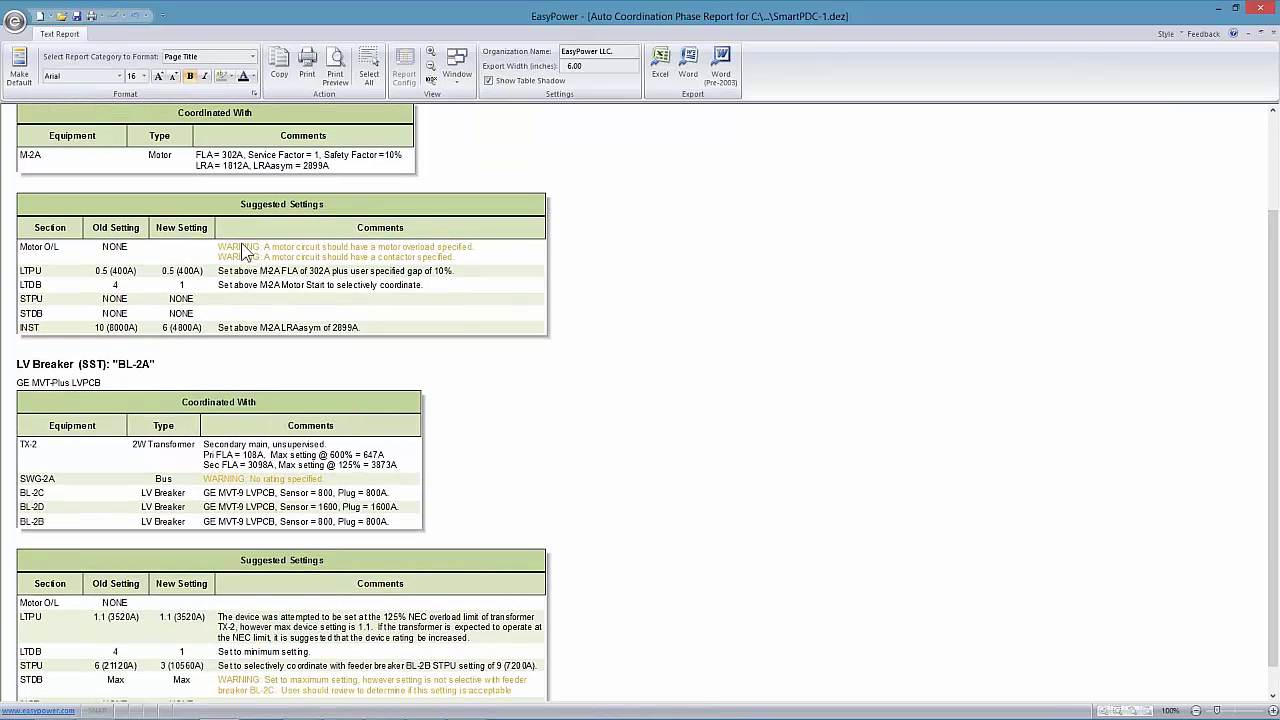
pyautogui.scroll(1, 235, 185)
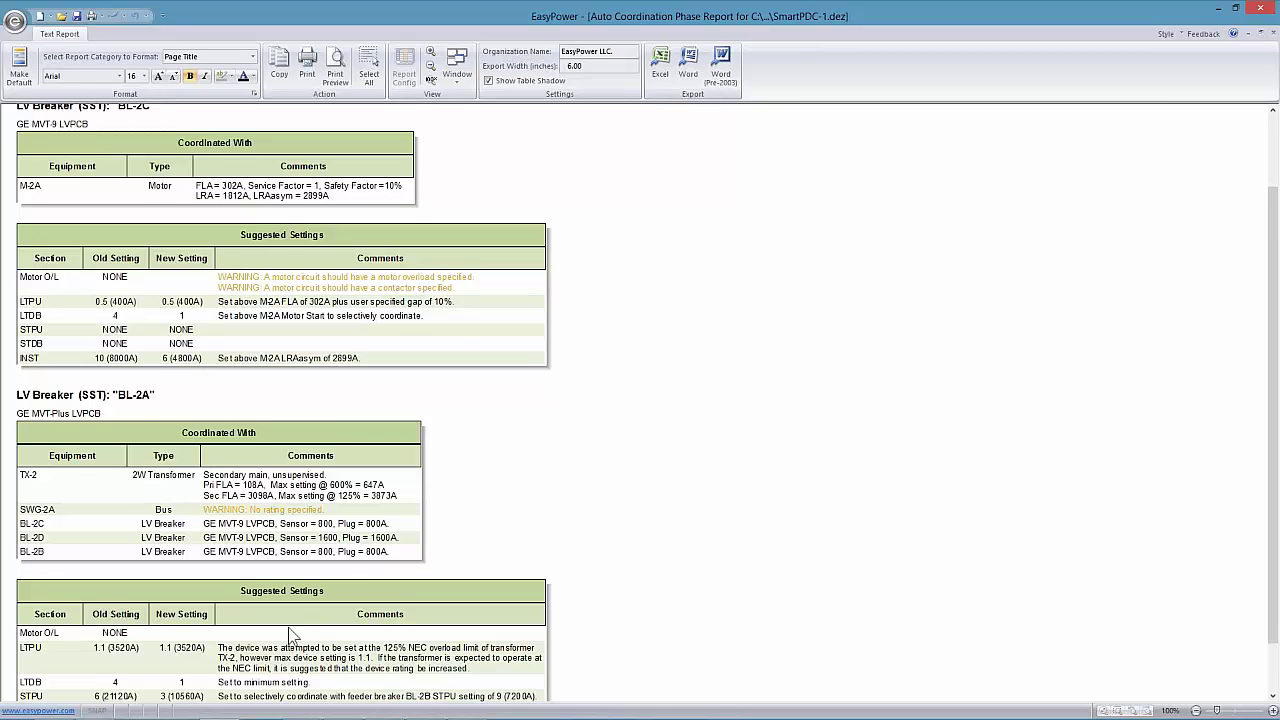
pyautogui.scroll(-2, 290, 635)
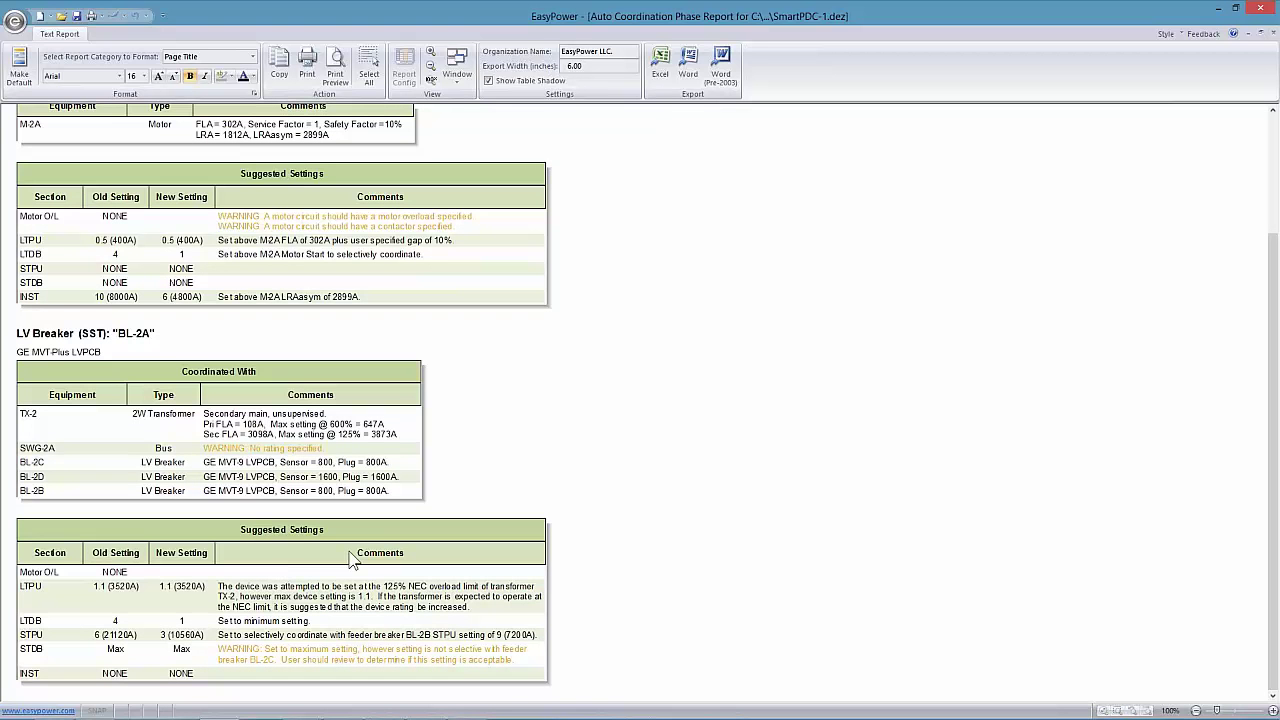
pyautogui.scroll(1, 294, 289)
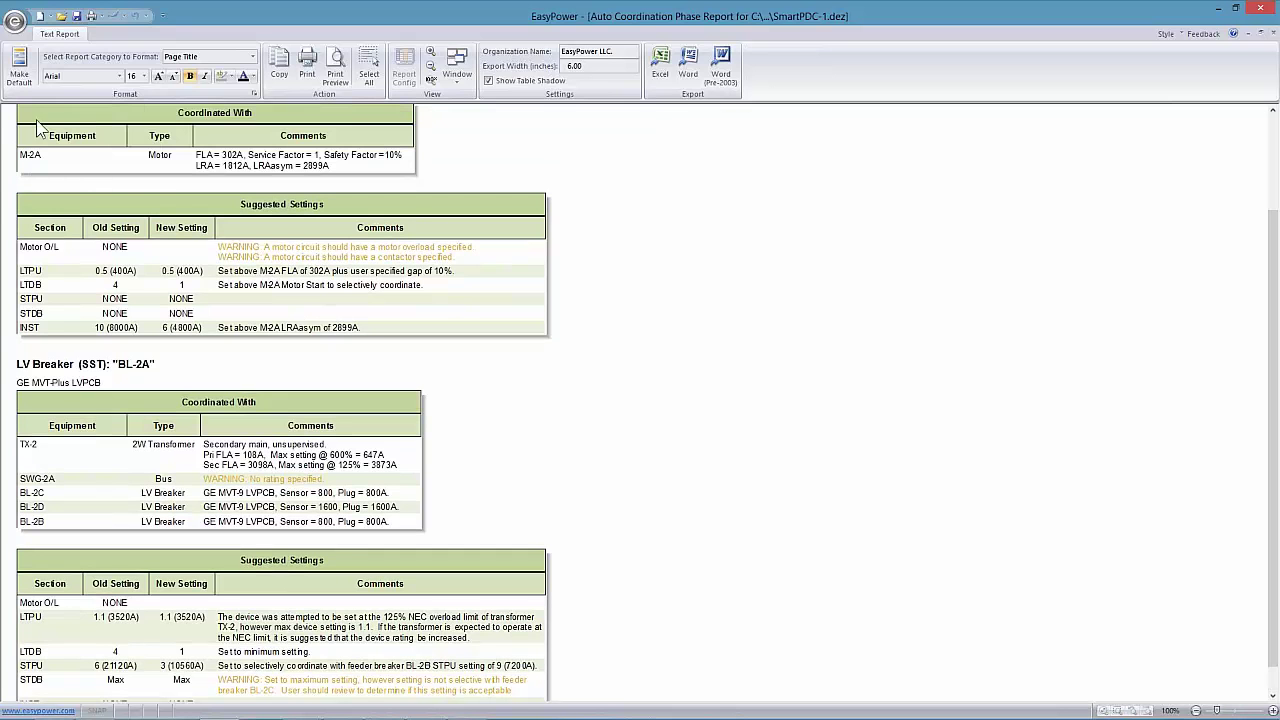
pyautogui.click(16, 26)
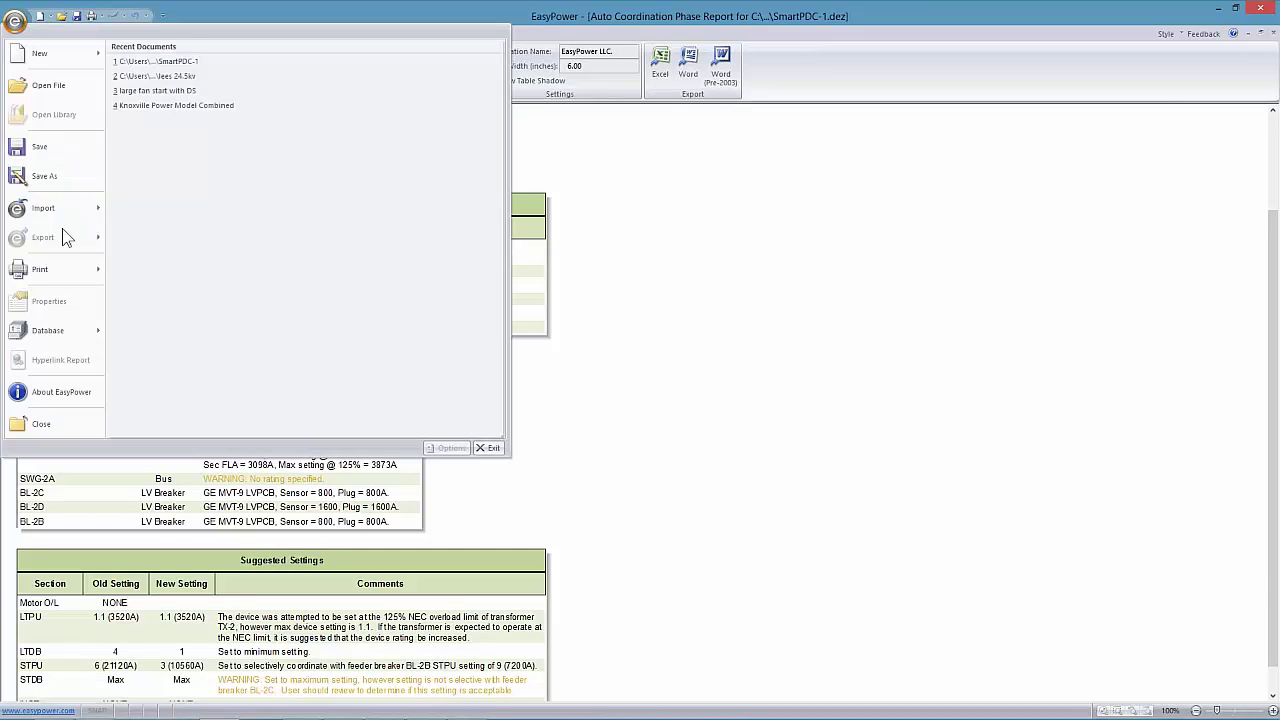
pyautogui.click(42, 425)
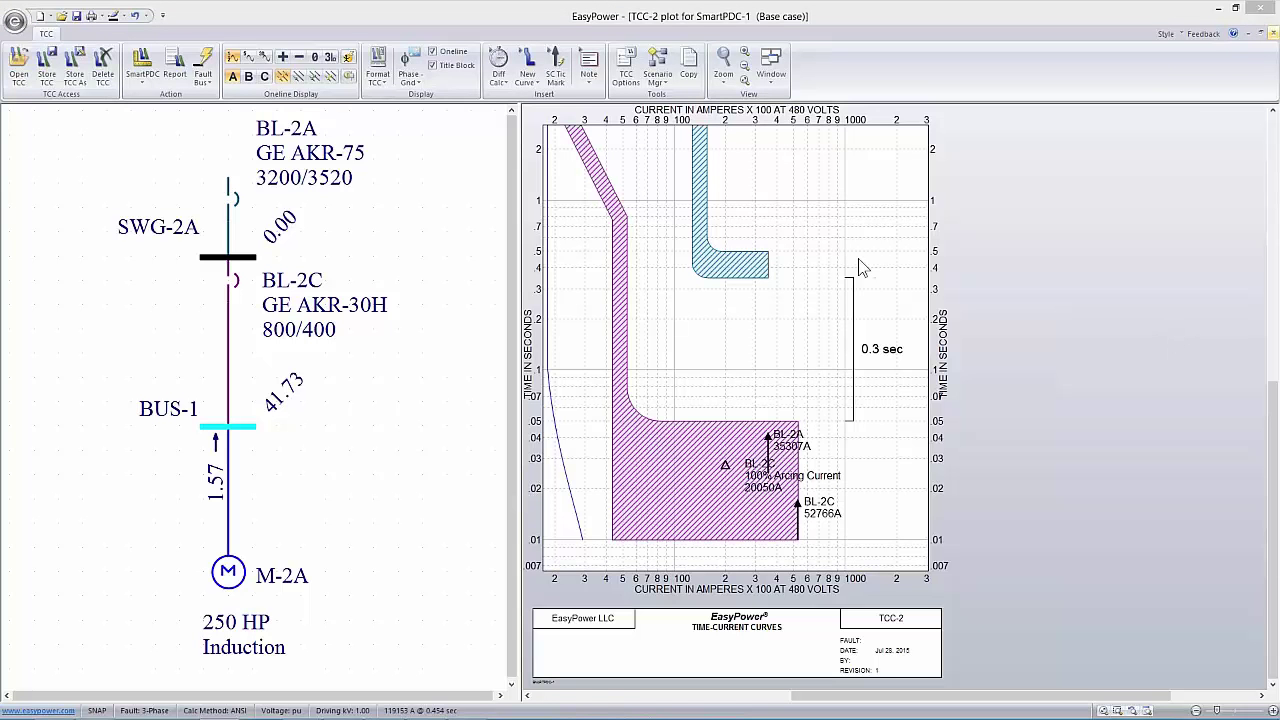
# Close the TCC-2 plot without storing its changes
pyautogui.click(953, 210)
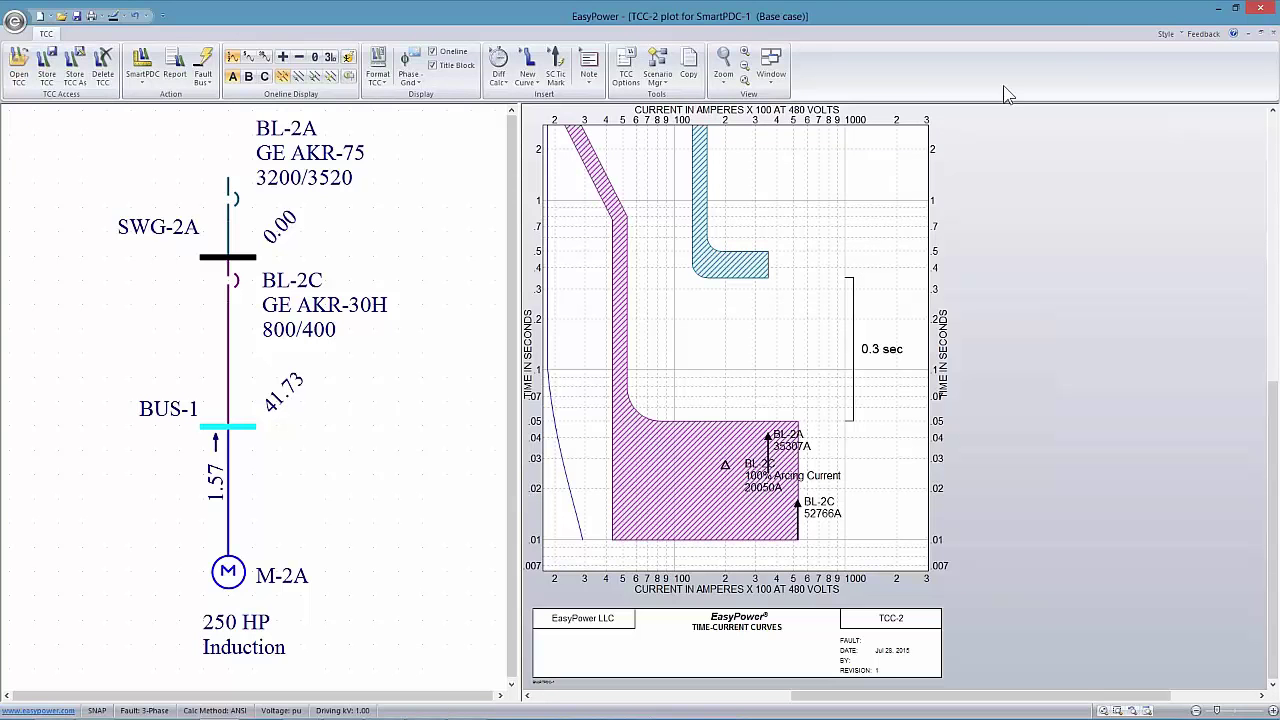
pyautogui.click(1084, 32)
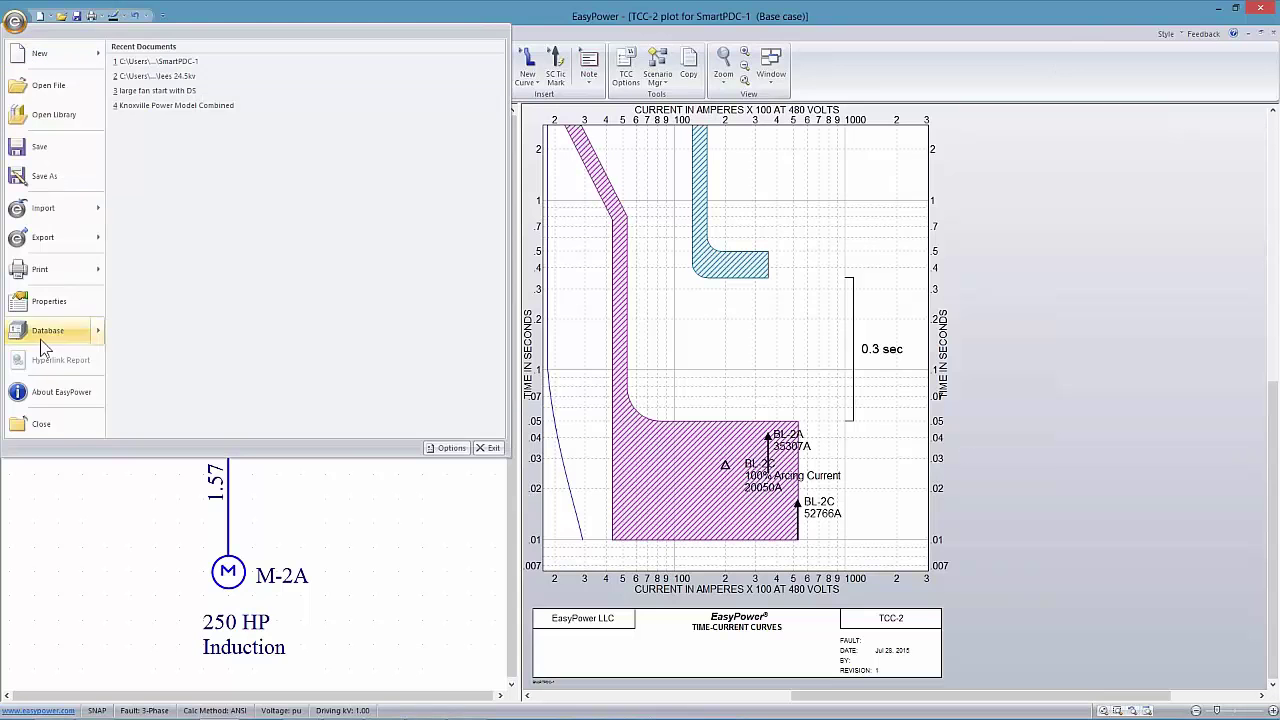
pyautogui.click(43, 420)
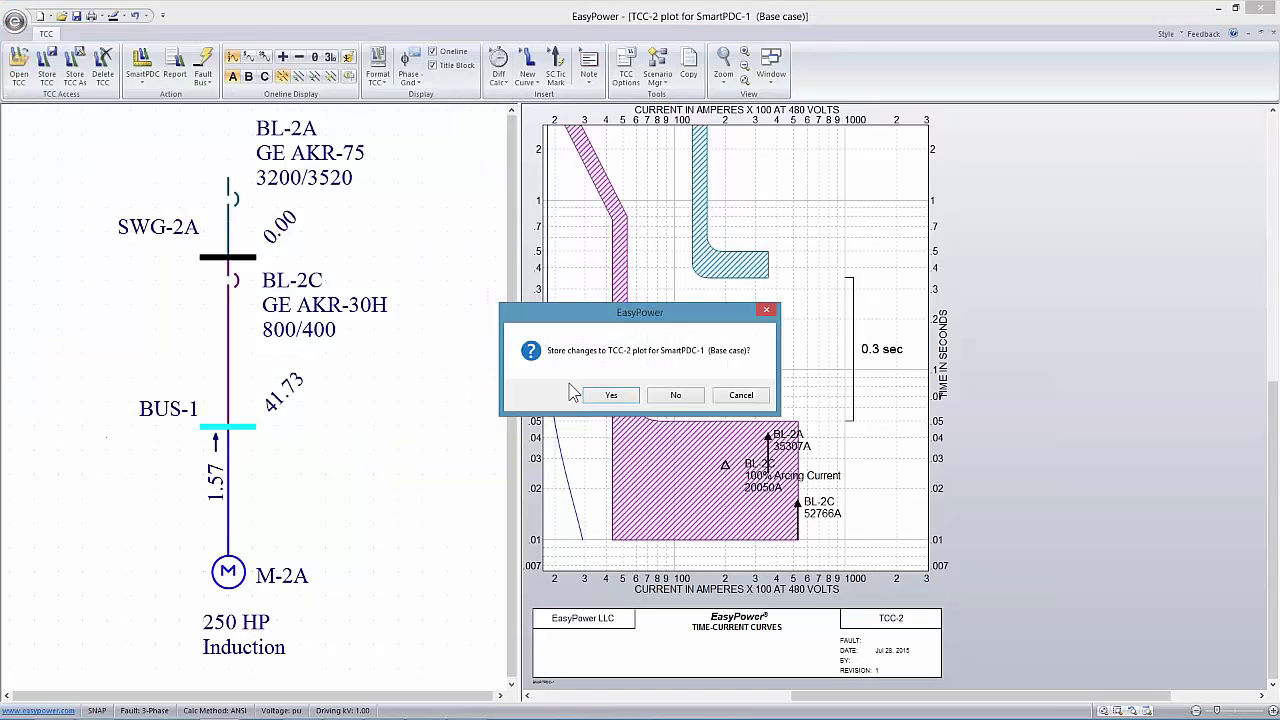
pyautogui.click(675, 396)
# Plot a TCC of the devices from BL-2A up through TX-2, FS-6, BUS-2 and C-1_A to BH-3_A and relay R-6_A, including cable C-6_A
pyautogui.scroll(-3, 672, 406)
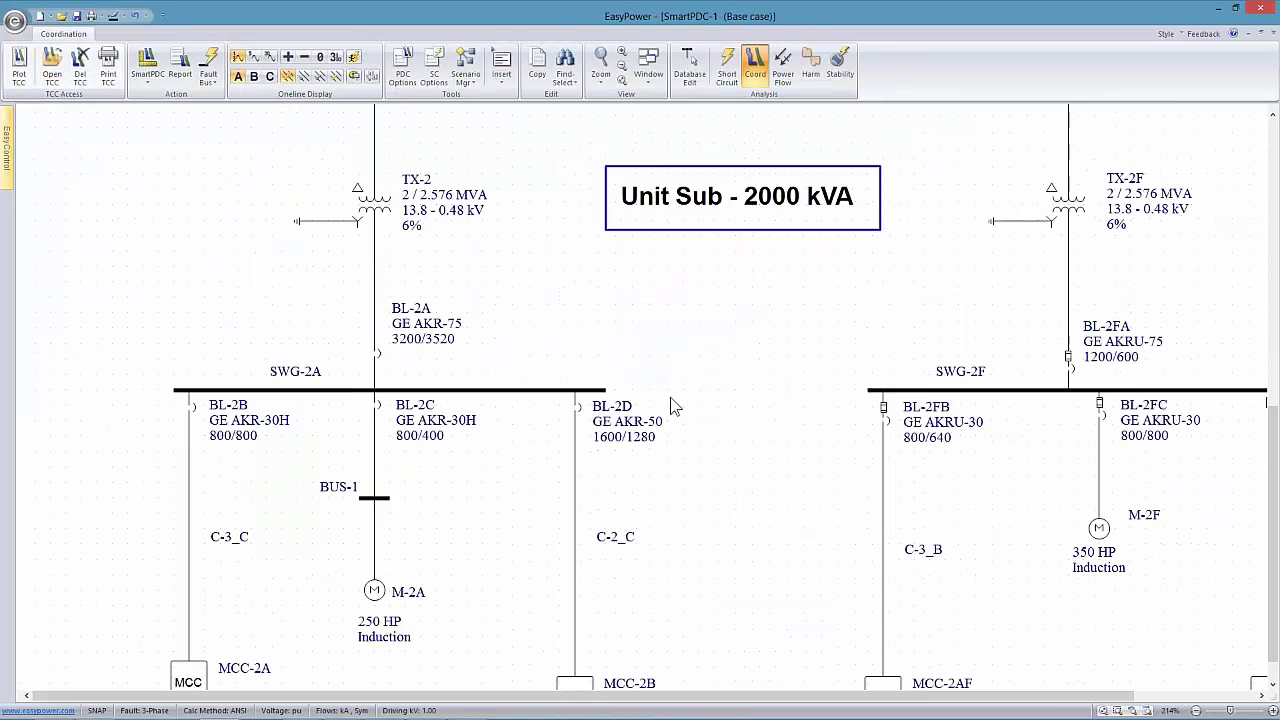
pyautogui.scroll(2, 520, 450)
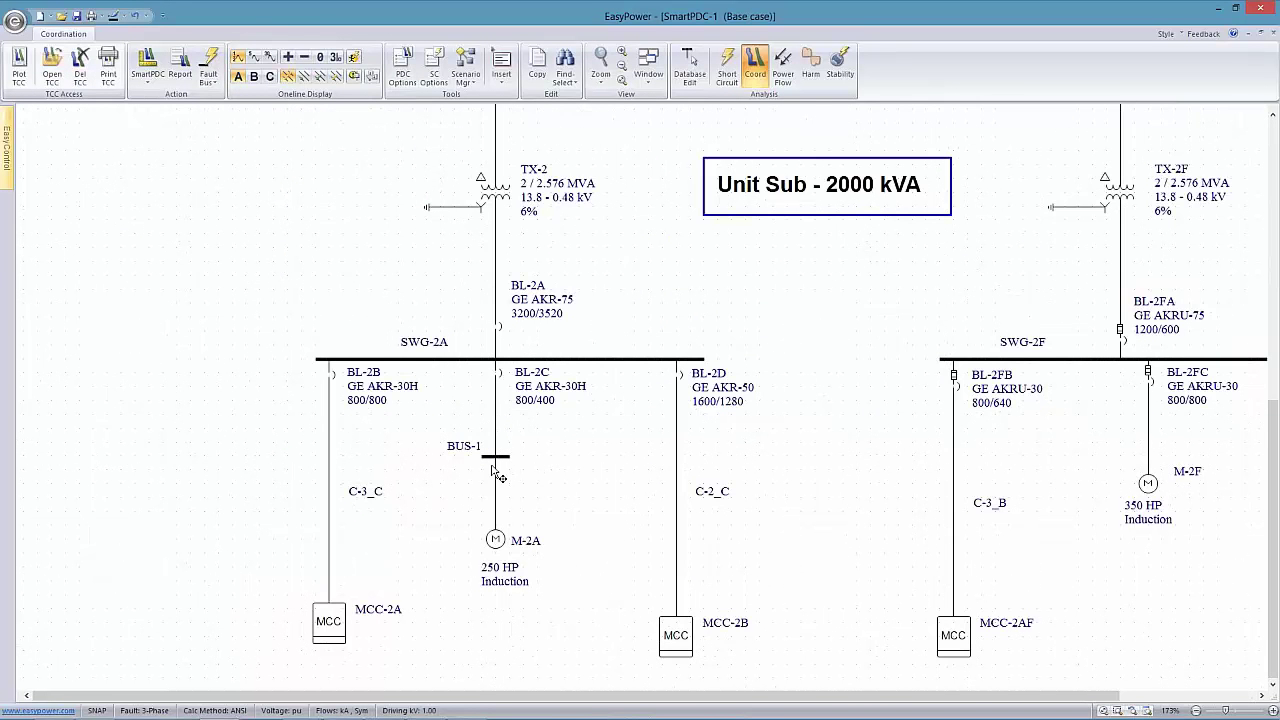
pyautogui.moveTo(510, 335); pyautogui.dragTo(451, 374)
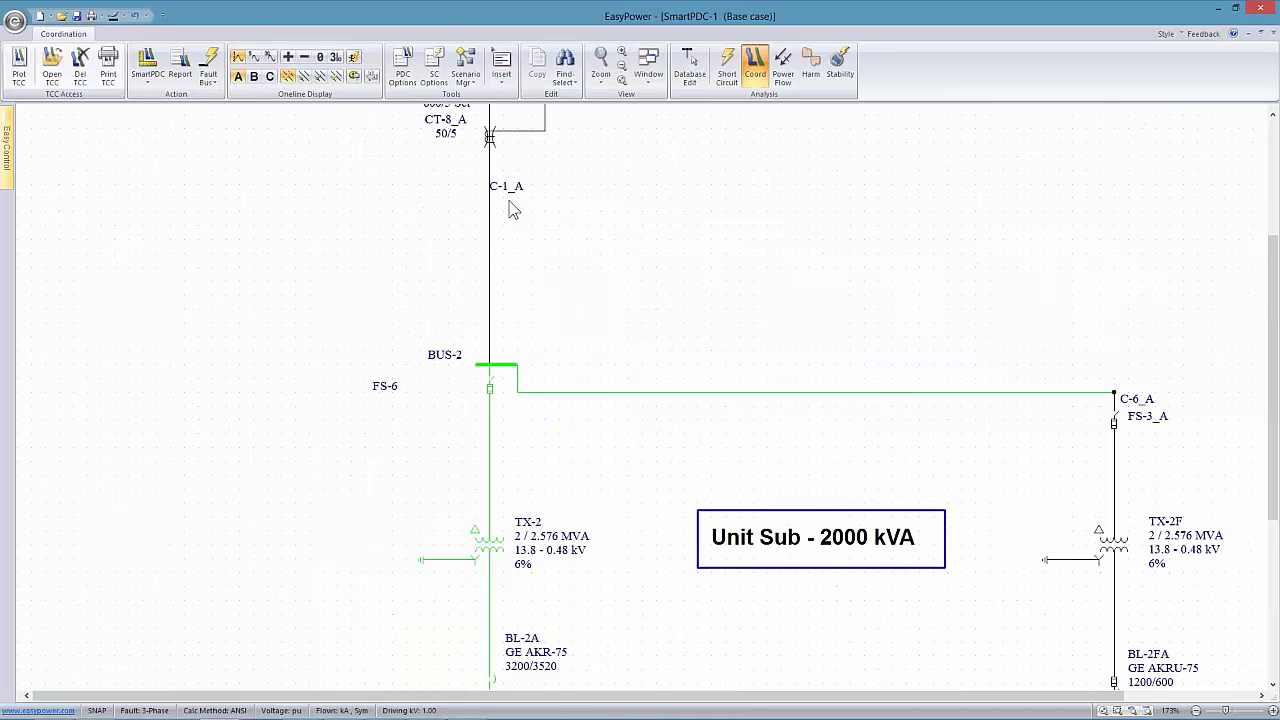
pyautogui.scroll(3, 513, 209)
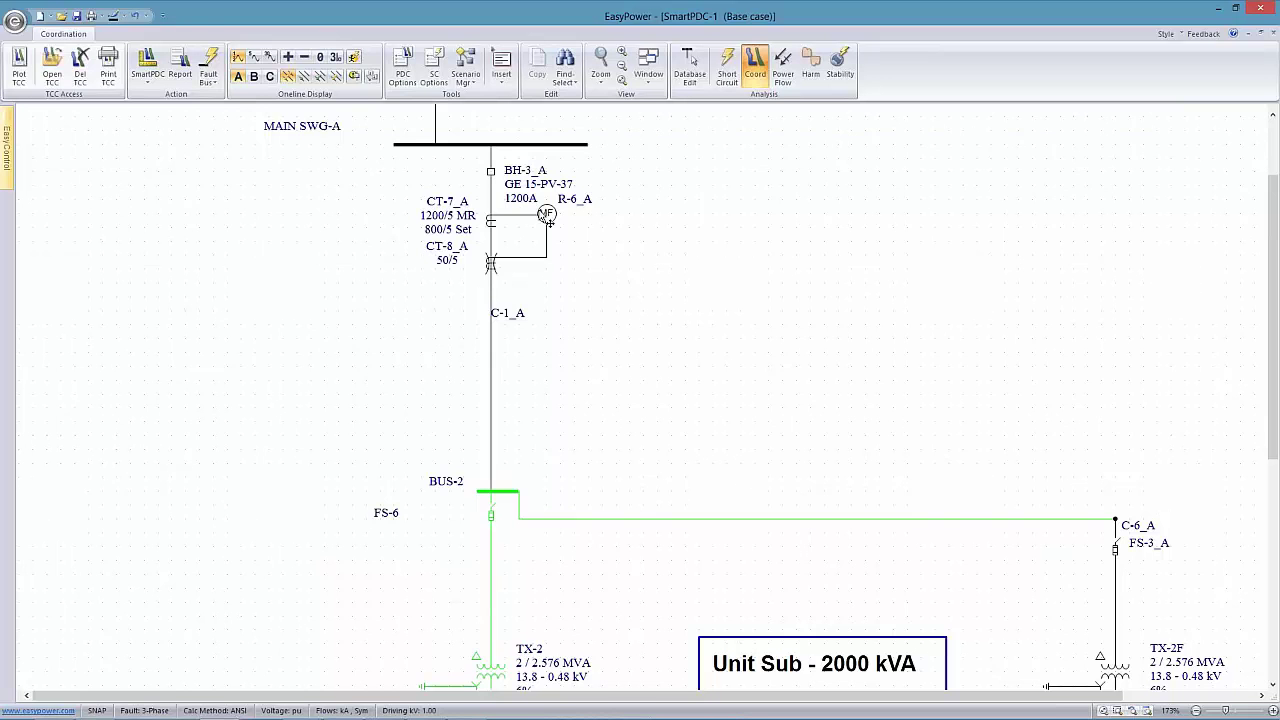
pyautogui.keyDown('ctrl'); pyautogui.click(491, 174); pyautogui.keyUp('ctrl')
pyautogui.keyDown('ctrl'); pyautogui.click(491, 219); pyautogui.keyUp('ctrl')
pyautogui.keyDown('ctrl'); pyautogui.click(491, 262); pyautogui.keyUp('ctrl')
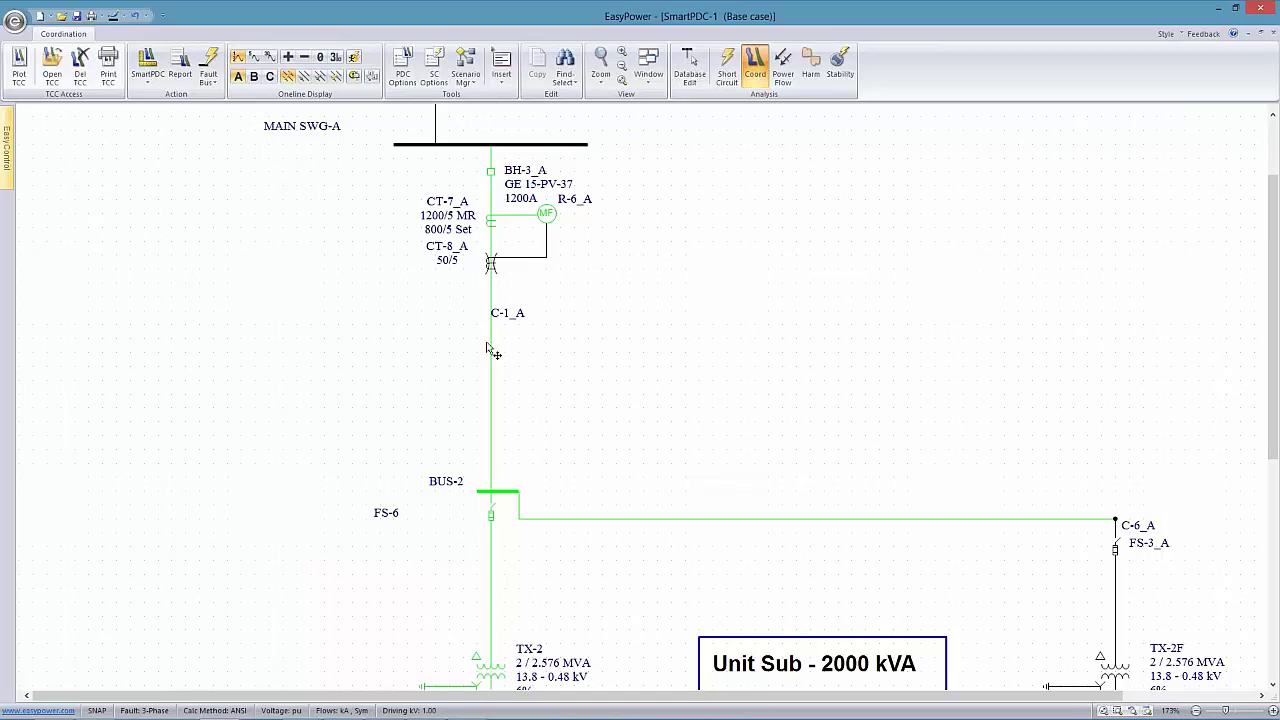
pyautogui.click(19, 65)
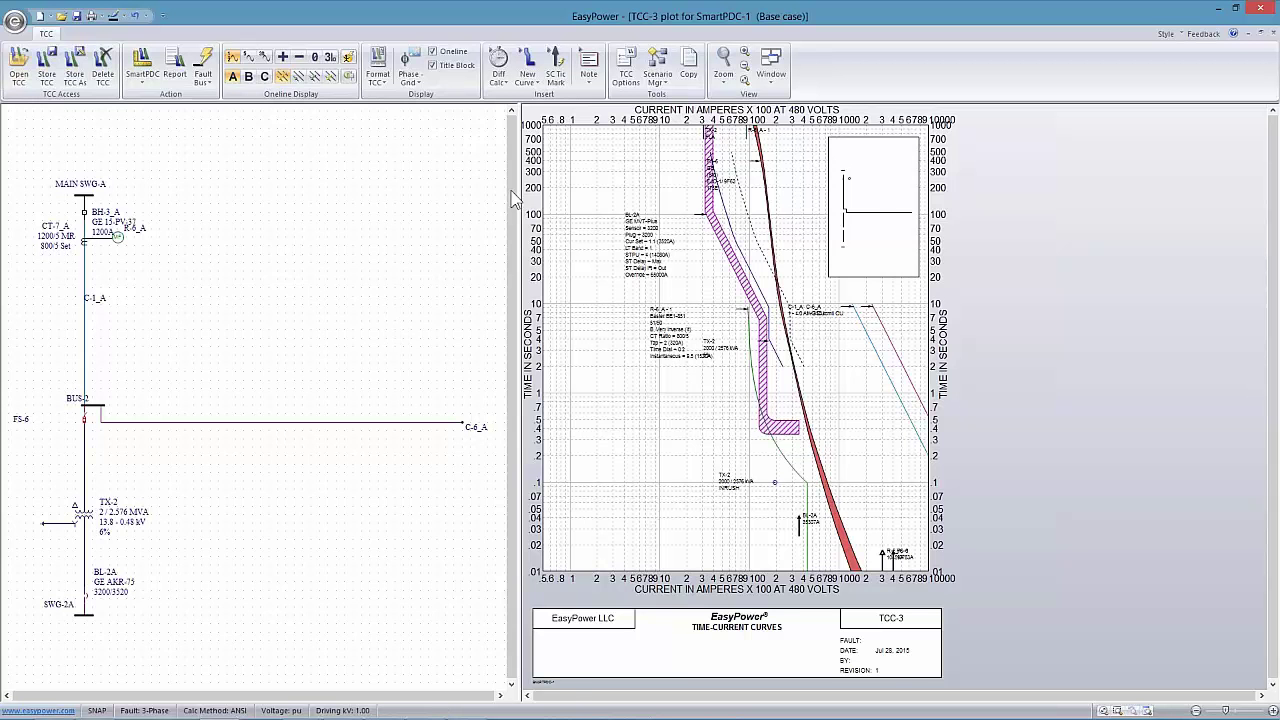
# Hide the plot's title block, and display arc flash hazard results in the plot's one-line with only SWG-2A faulted
pyautogui.click(438, 65)
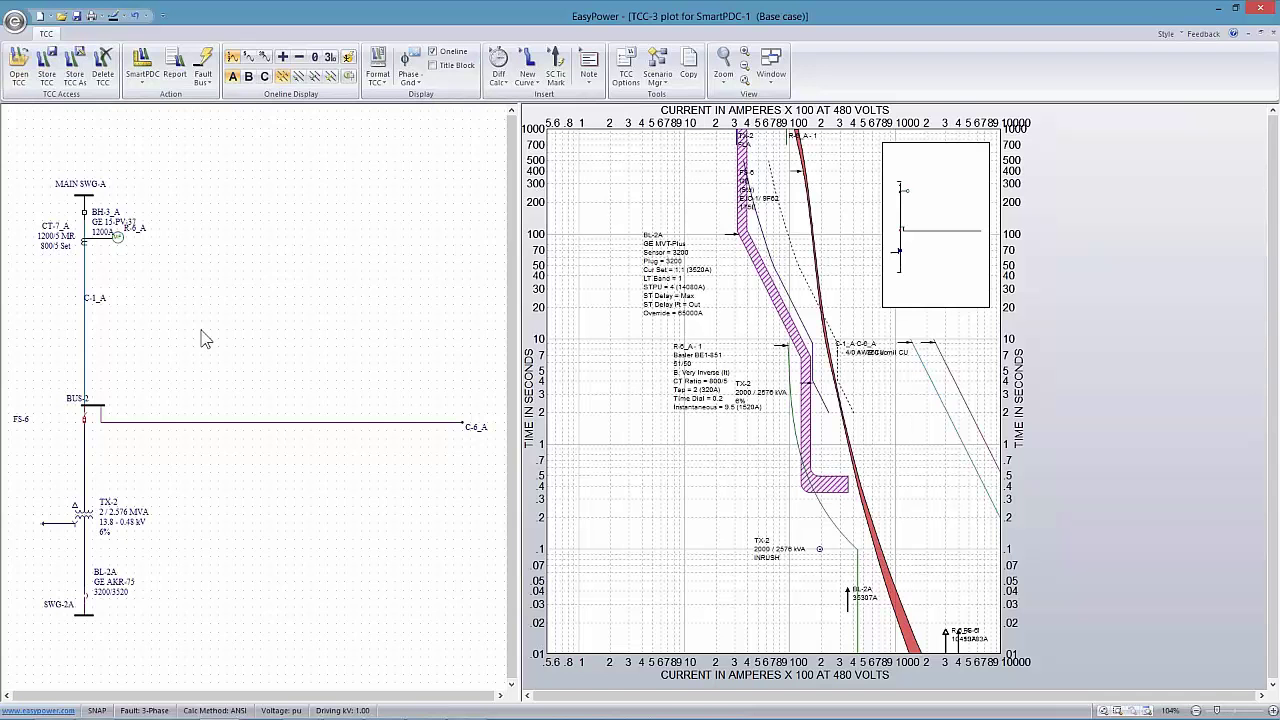
pyautogui.click(299, 58)
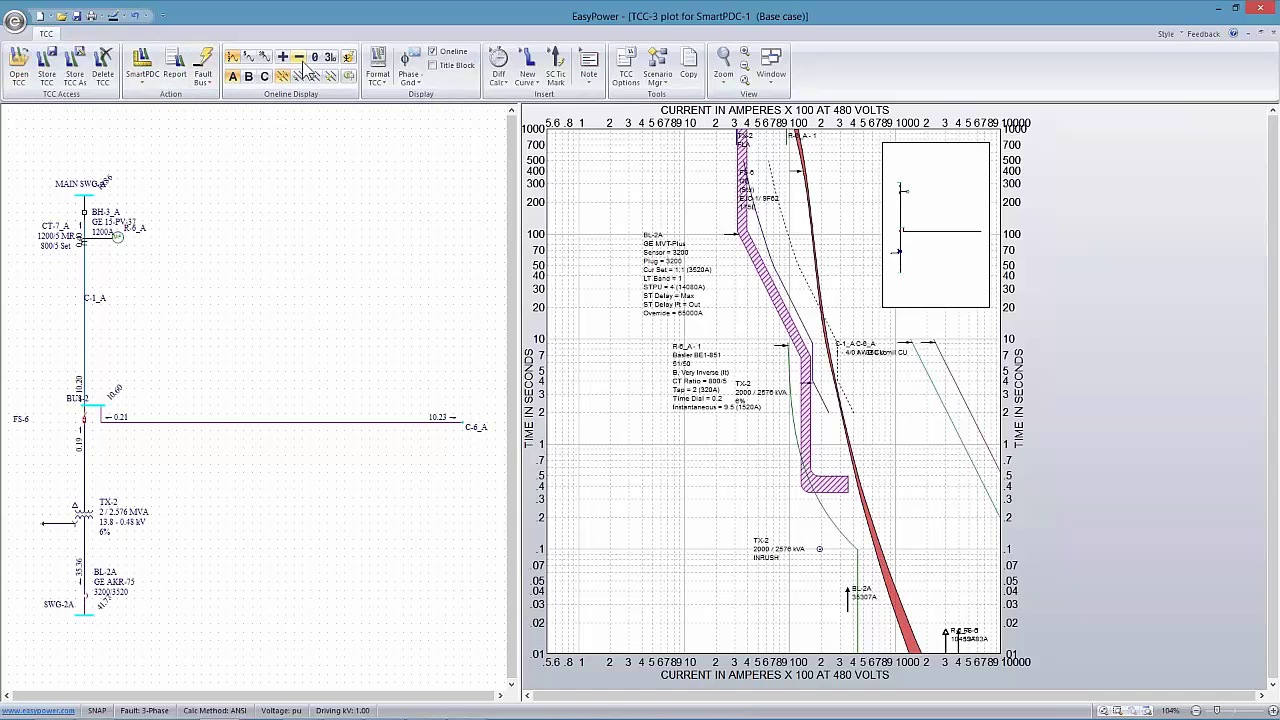
pyautogui.click(348, 58)
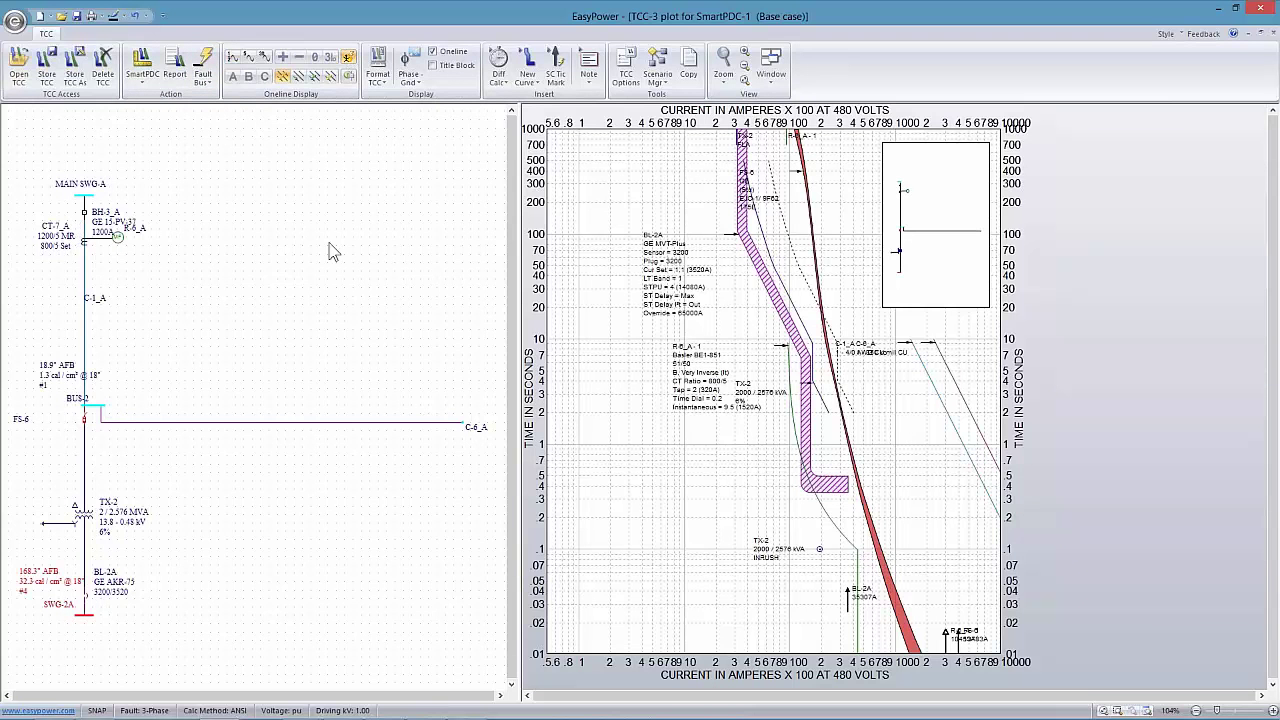
pyautogui.moveTo(308, 406); pyautogui.dragTo(355, 323)
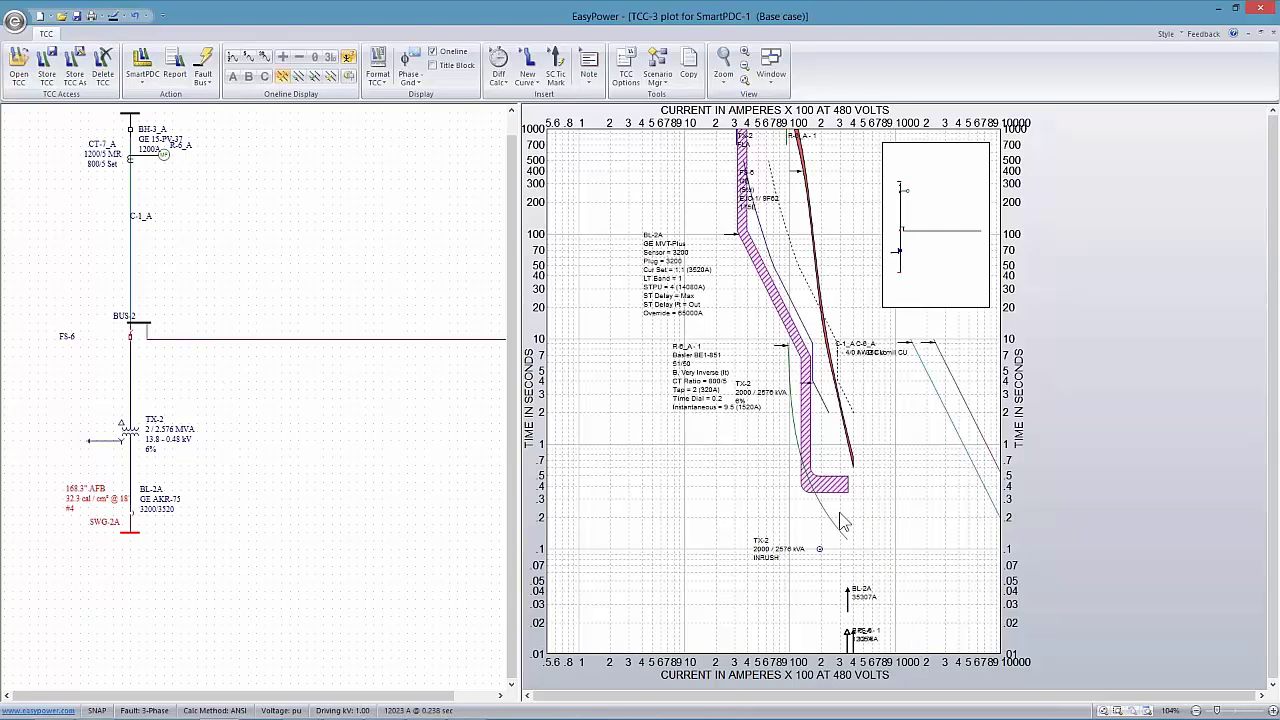
# Try to insert an arcing current tick mark on the BL-2A curve
pyautogui.rightClick(826, 486)
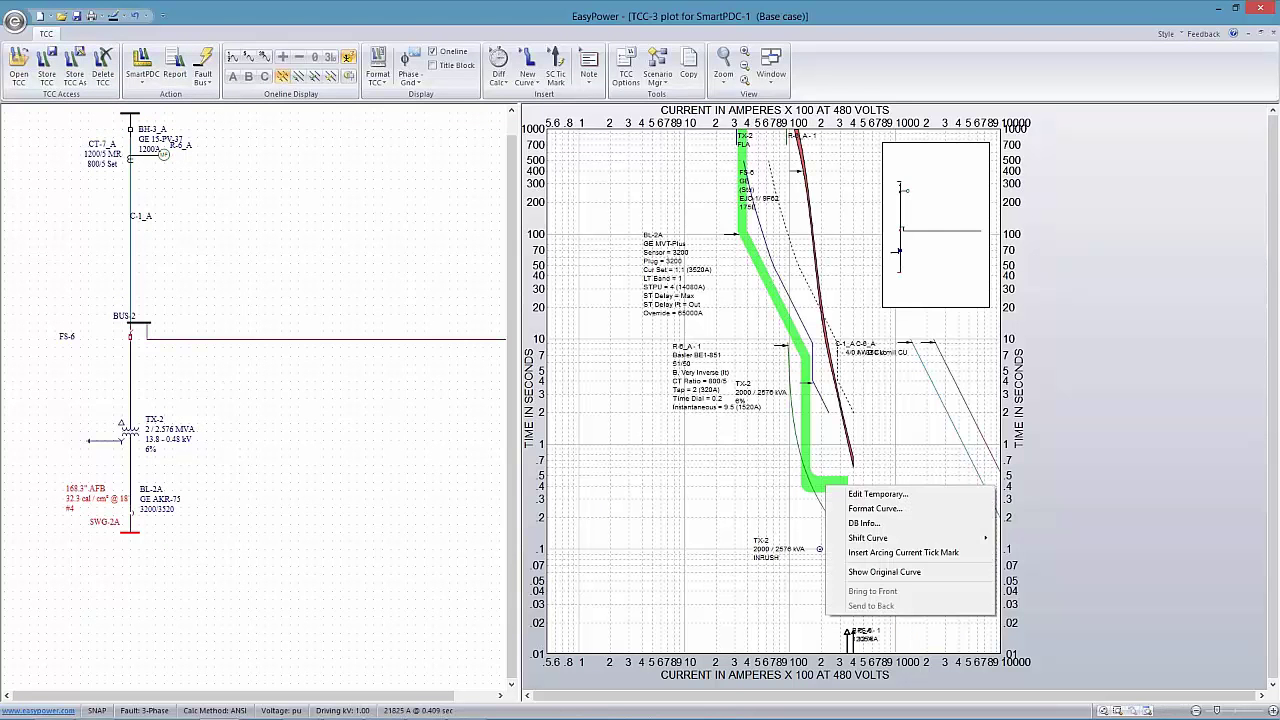
pyautogui.click(852, 554)
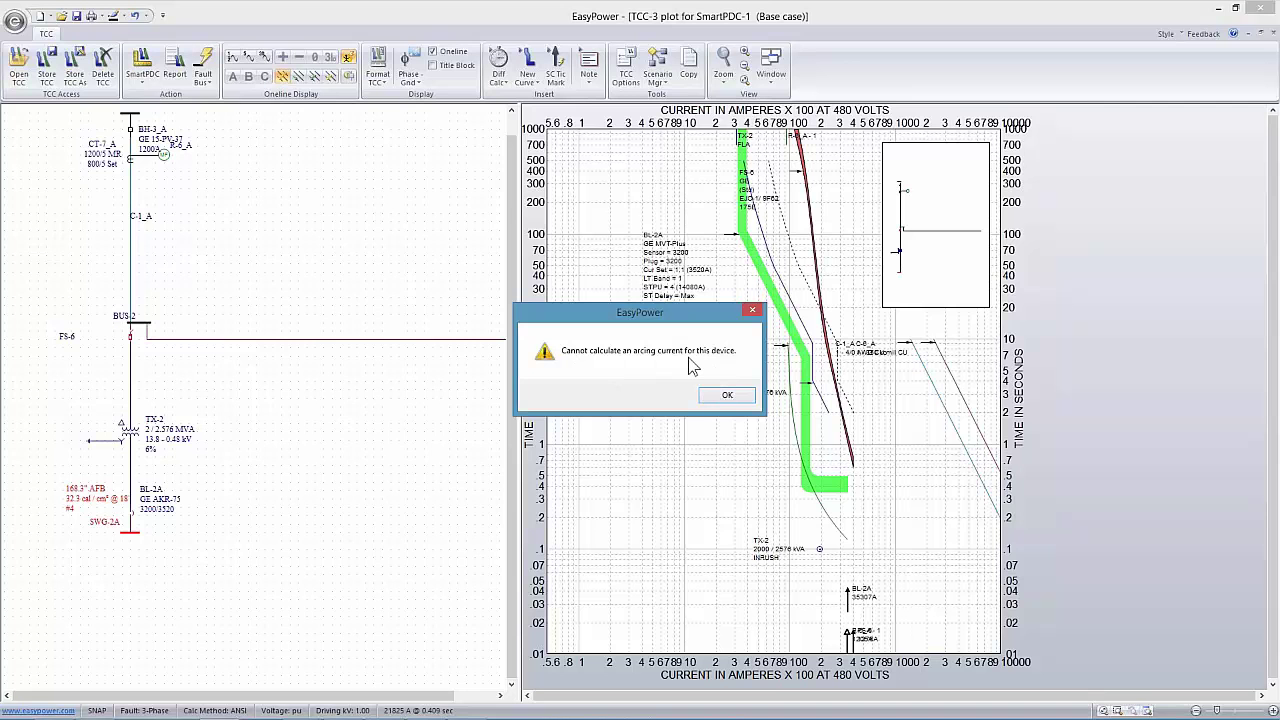
pyautogui.click(725, 395)
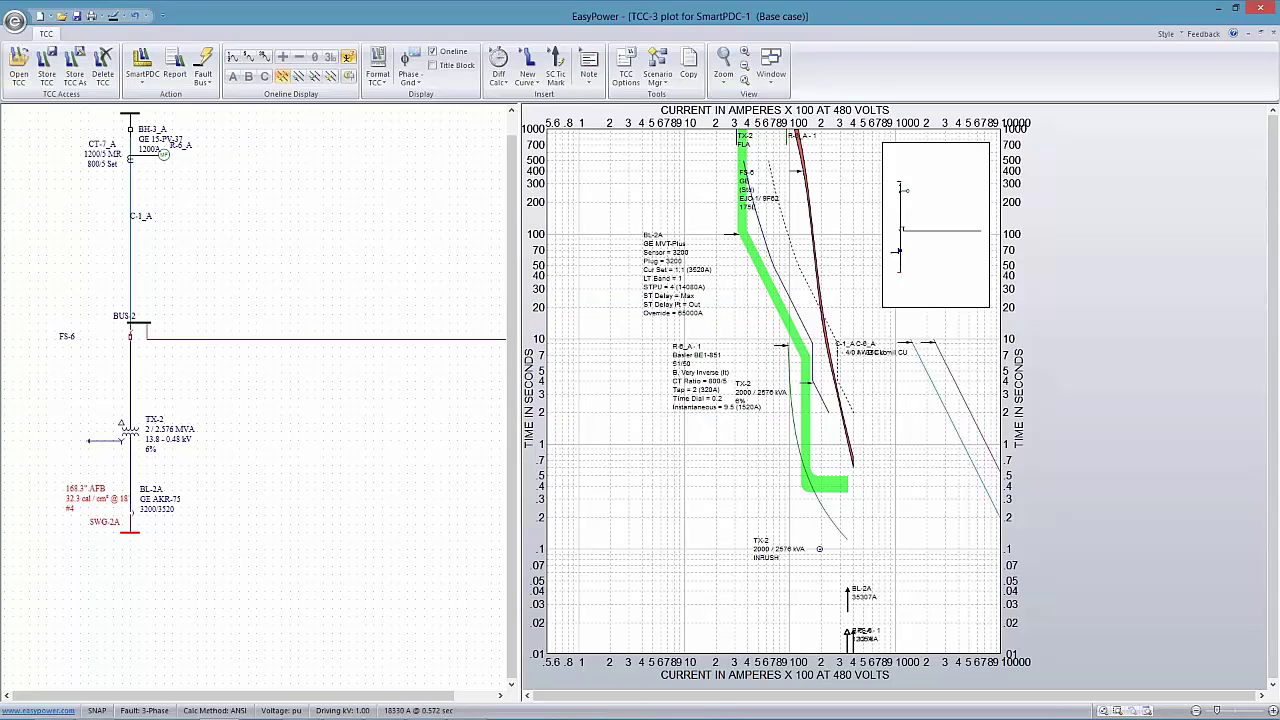
# Move the BL-2A settings label slightly farther from its curve, and fault SWG-2A again in the plot's one-line
pyautogui.moveTo(666, 258); pyautogui.dragTo(646, 252)
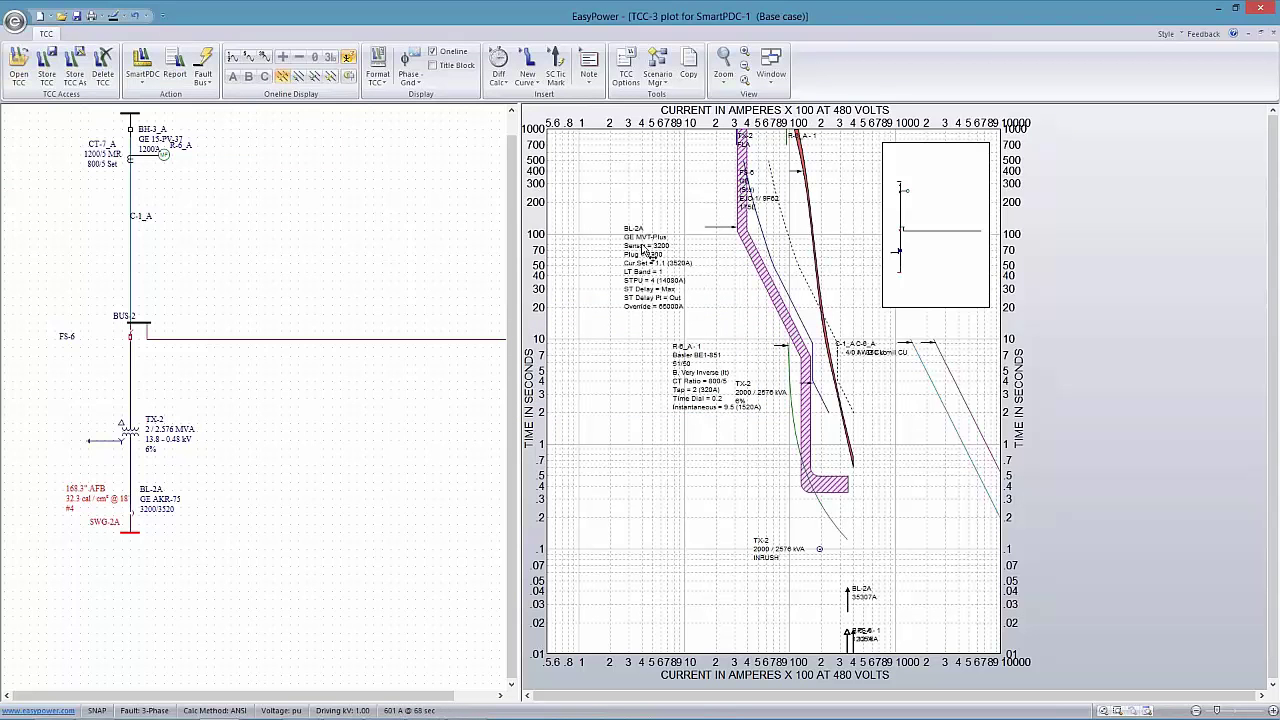
pyautogui.moveTo(768, 283)
pyautogui.rightClick(826, 517)
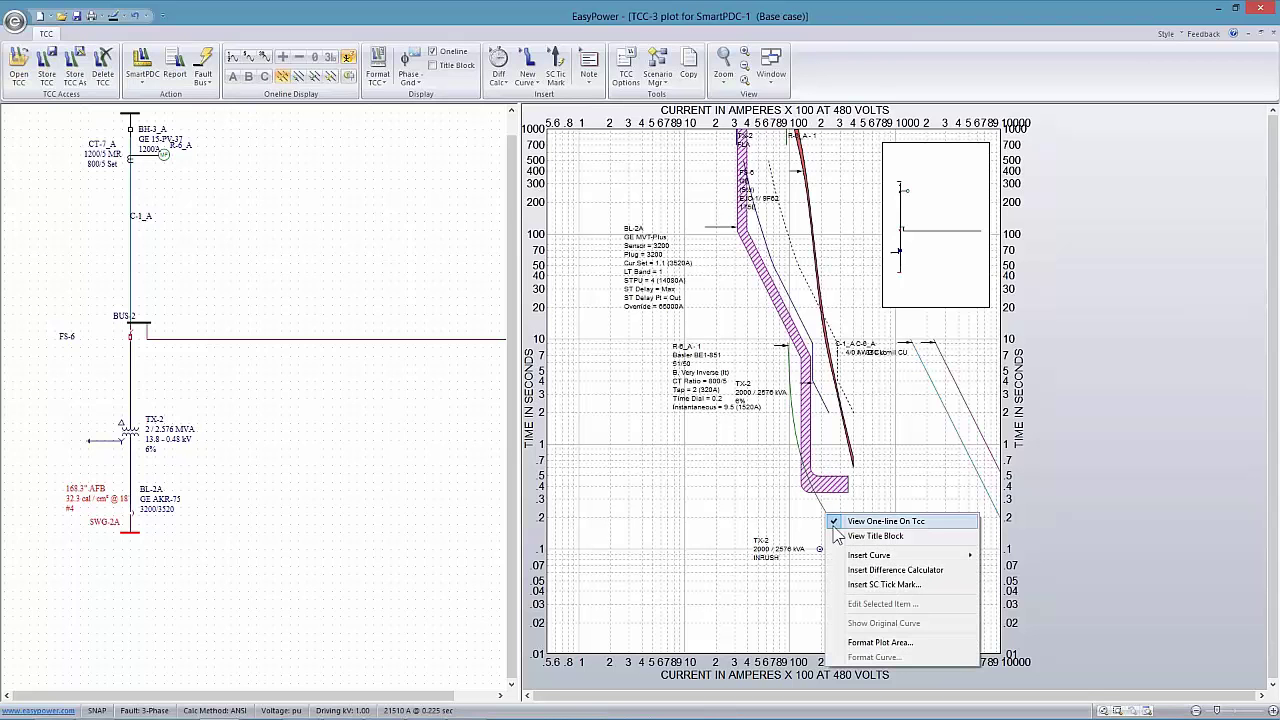
pyautogui.click(869, 570)
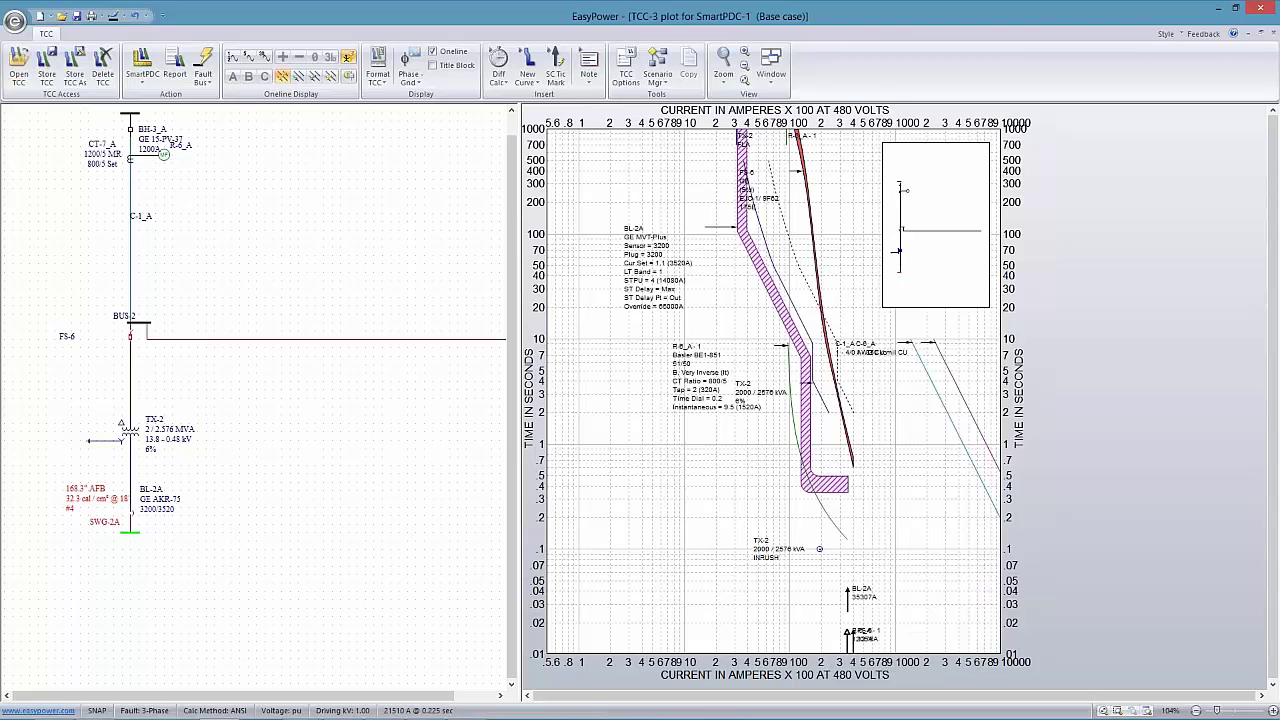
pyautogui.click(203, 60)
# Insert an arcing current tick mark on the R-6_A relay curve
pyautogui.rightClick(827, 516)
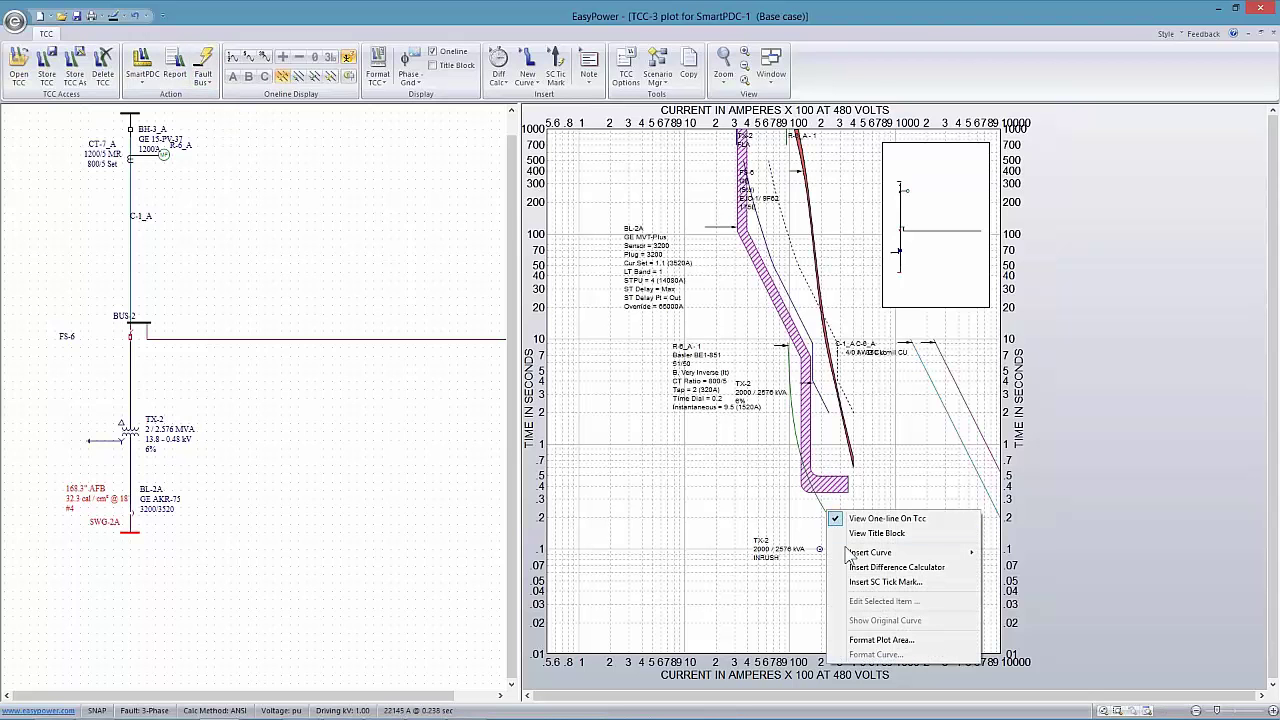
pyautogui.click(736, 527)
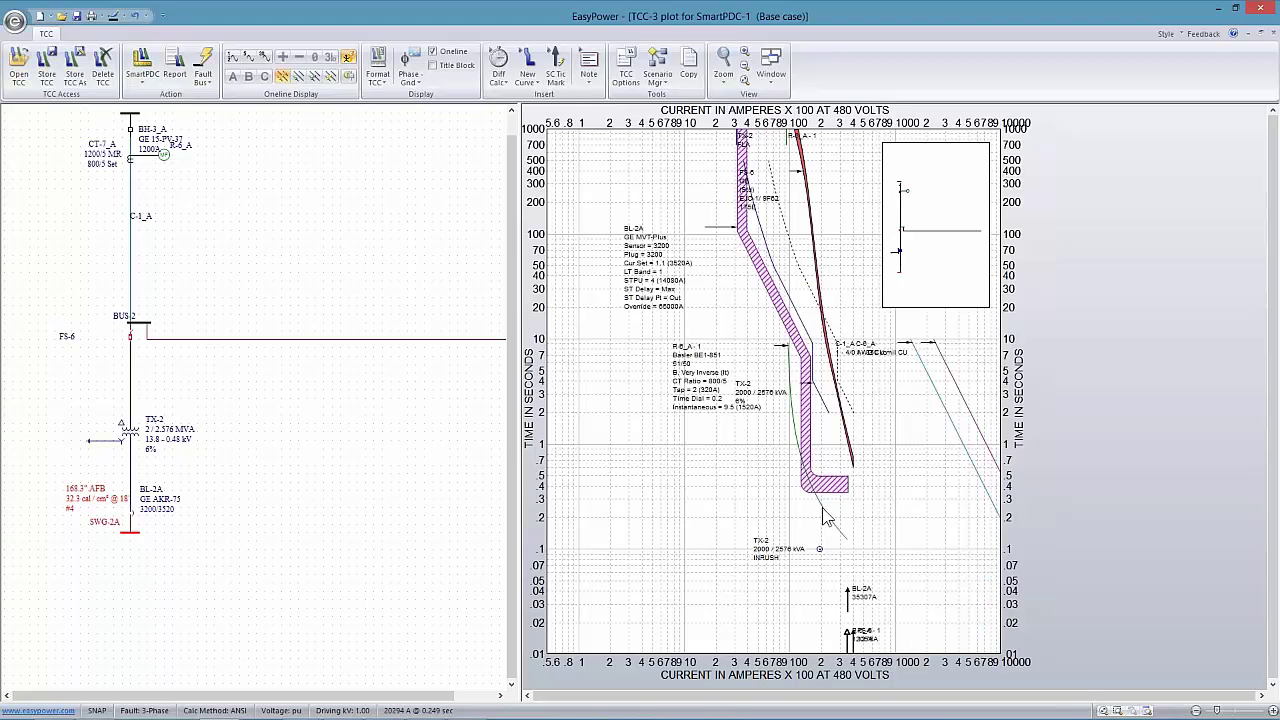
pyautogui.rightClick(808, 442)
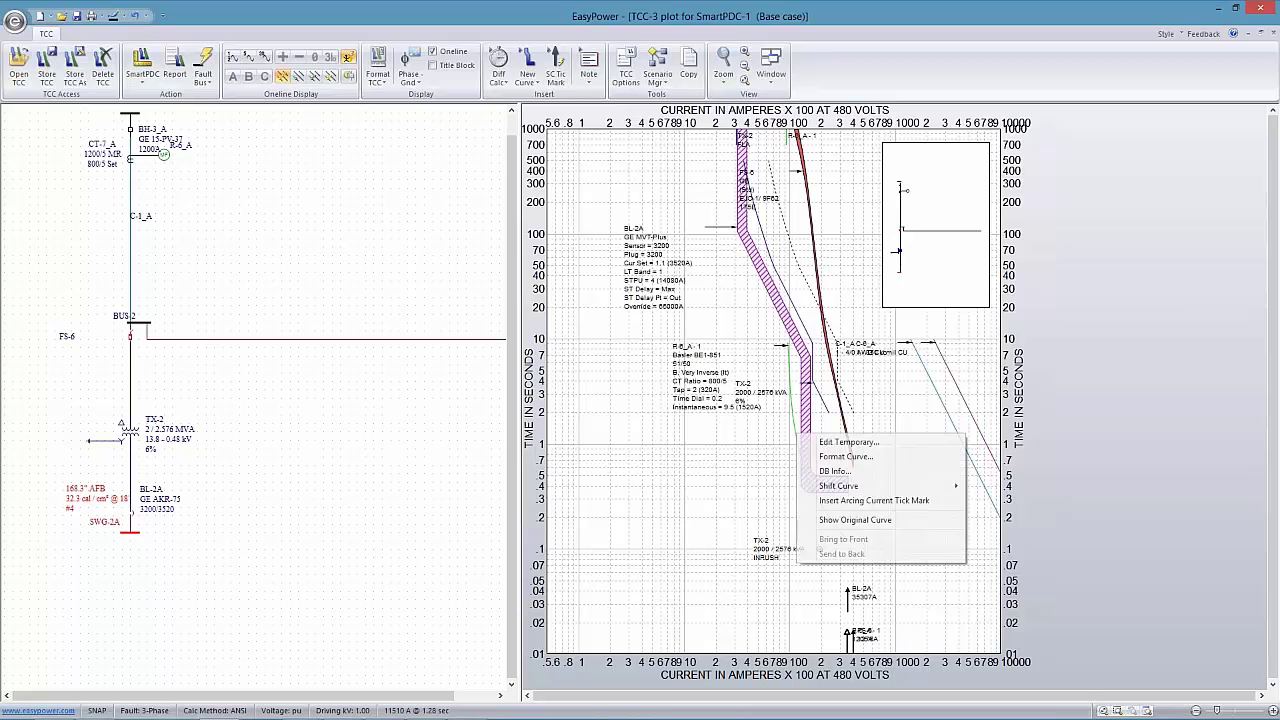
pyautogui.click(845, 500)
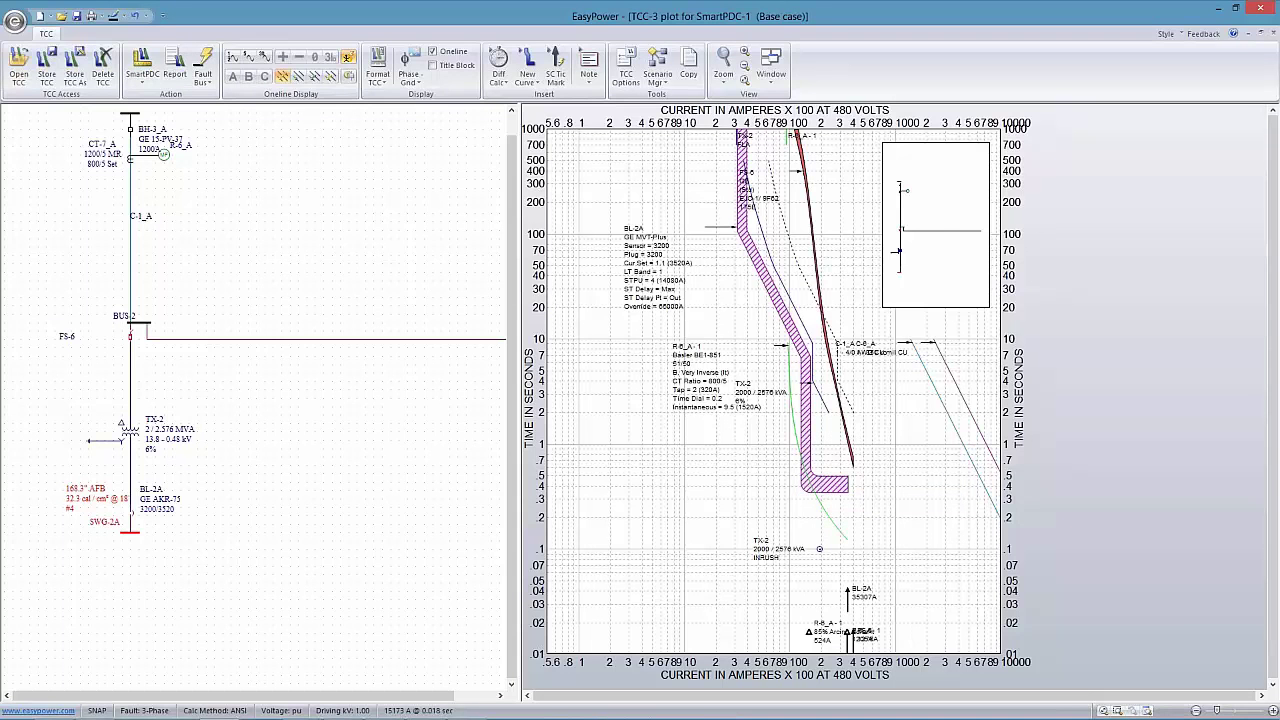
# Raise the R-6_A arcing current tick mark to just below its curve, and lower the relay's time dial to 0
pyautogui.moveTo(808, 624); pyautogui.dragTo(808, 500)
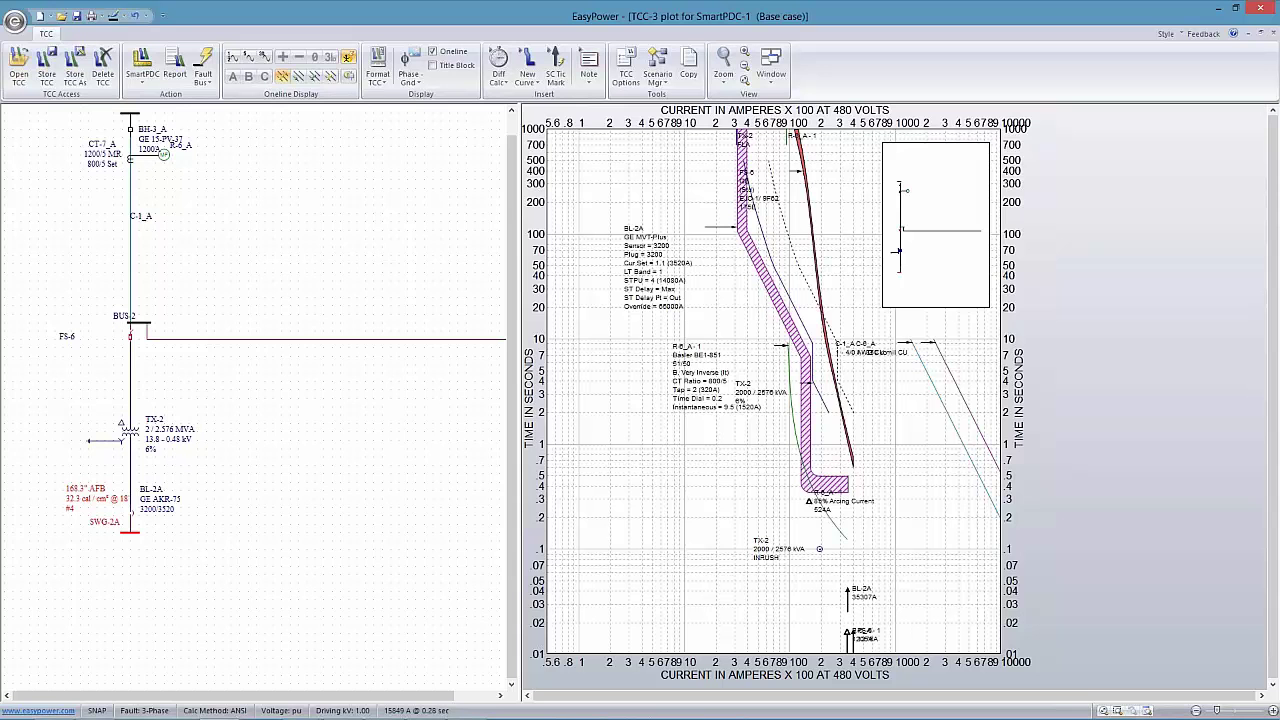
pyautogui.moveTo(808, 500)
pyautogui.mouseDown()
pyautogui.moveTo(808, 402)
pyautogui.moveTo(808, 514)
pyautogui.mouseUp()
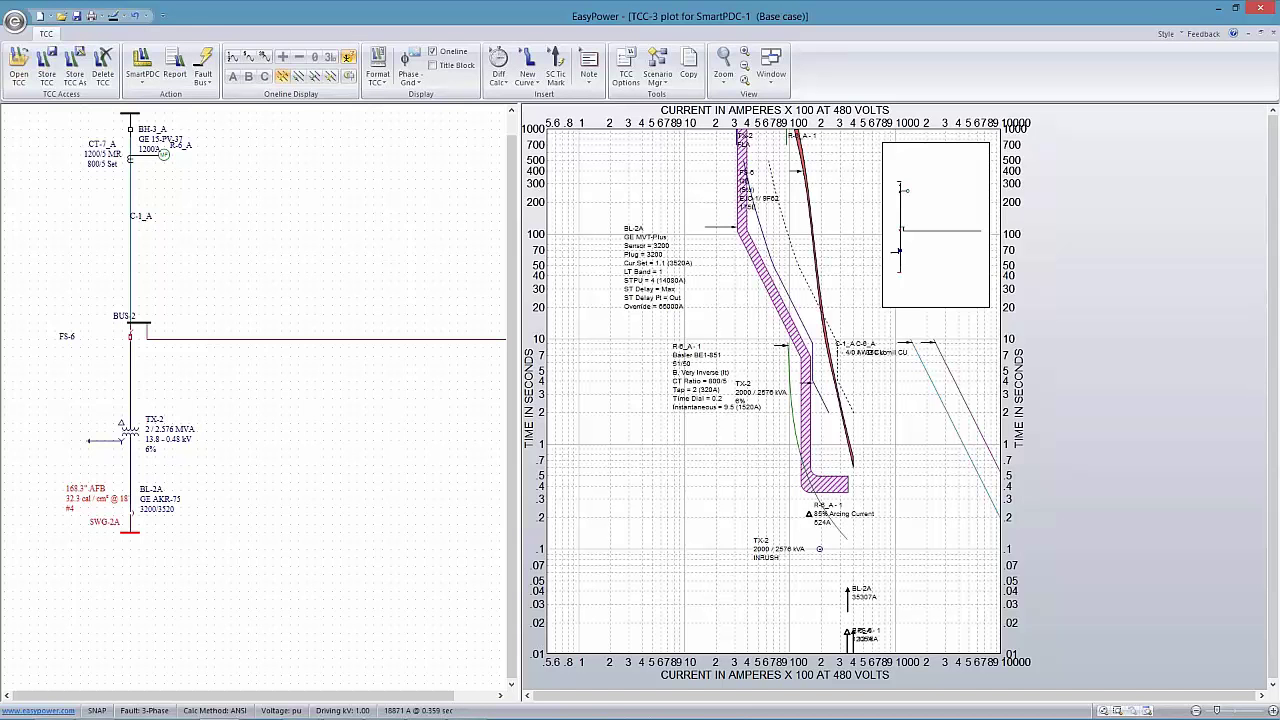
pyautogui.moveTo(815, 503)
pyautogui.moveTo(800, 416)
pyautogui.moveTo(791, 410)
pyautogui.mouseDown()
pyautogui.moveTo(784, 366)
pyautogui.moveTo(784, 430)
pyautogui.mouseUp()
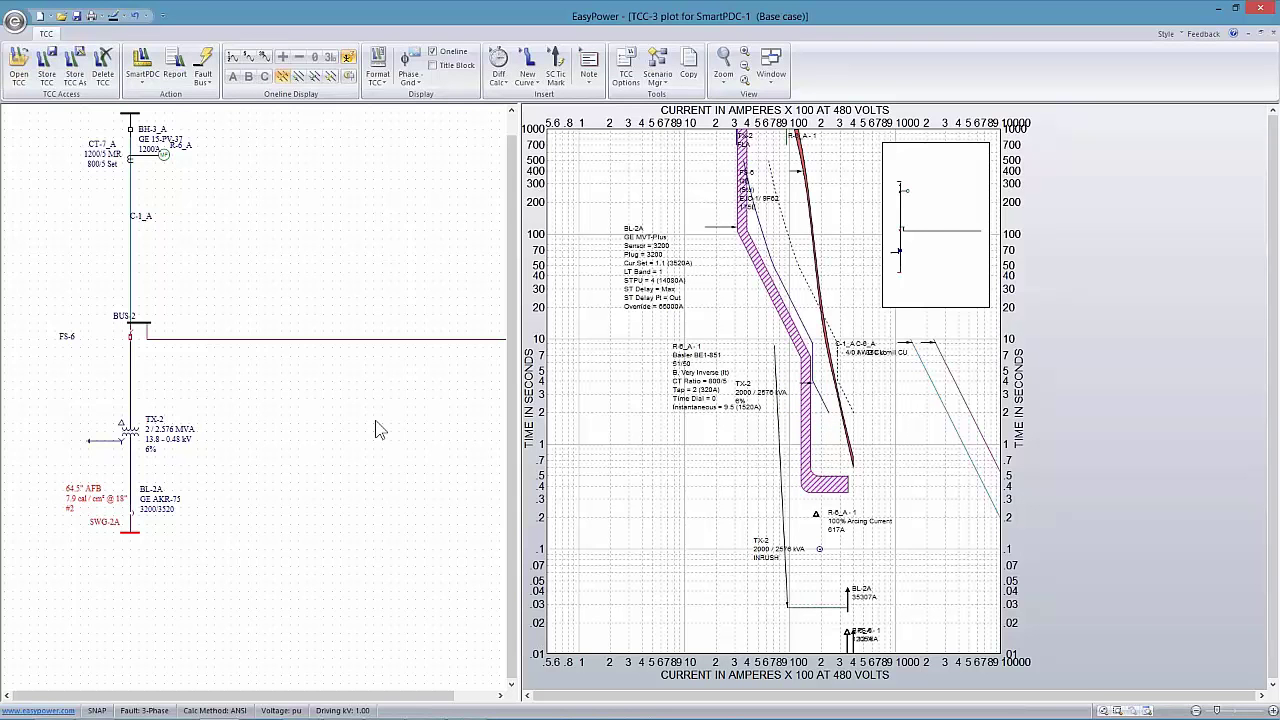
# Fault all buses in the plot's one-line, and set R-6_A's instantaneous to 4.74 (758A) and its time dial to 0.5
pyautogui.click(214, 74)
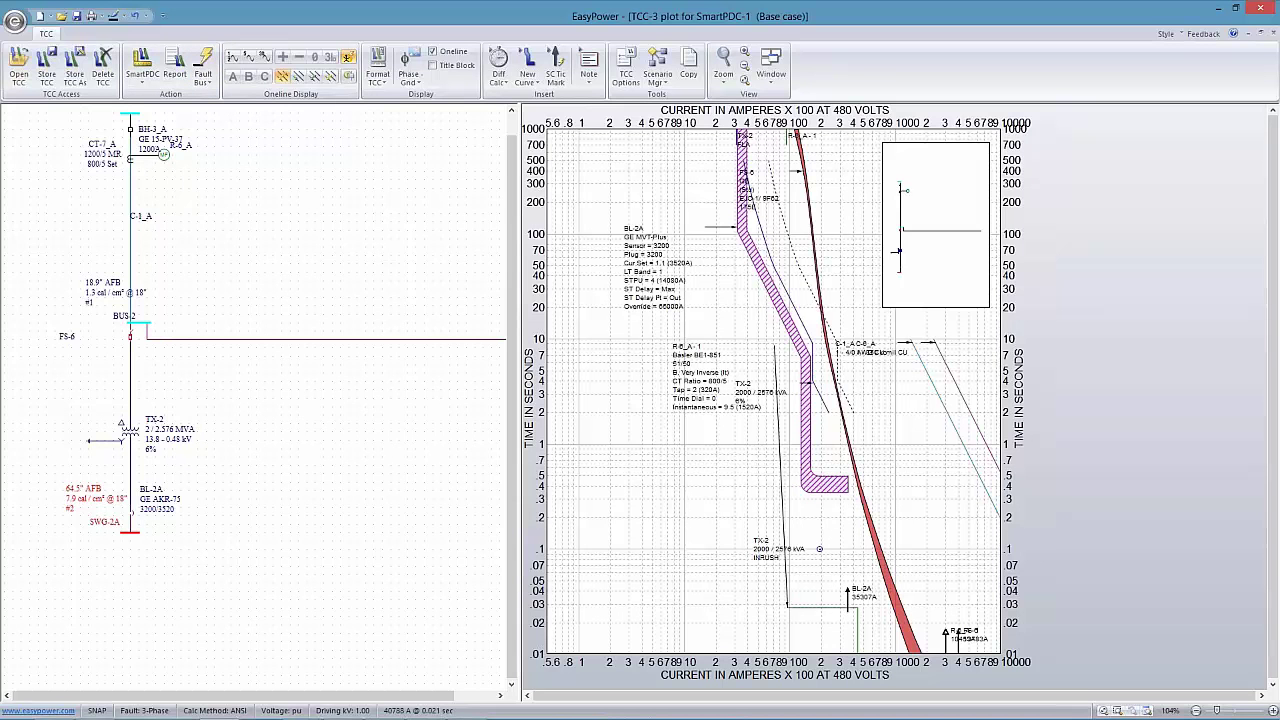
pyautogui.moveTo(848, 620); pyautogui.dragTo(816, 560)
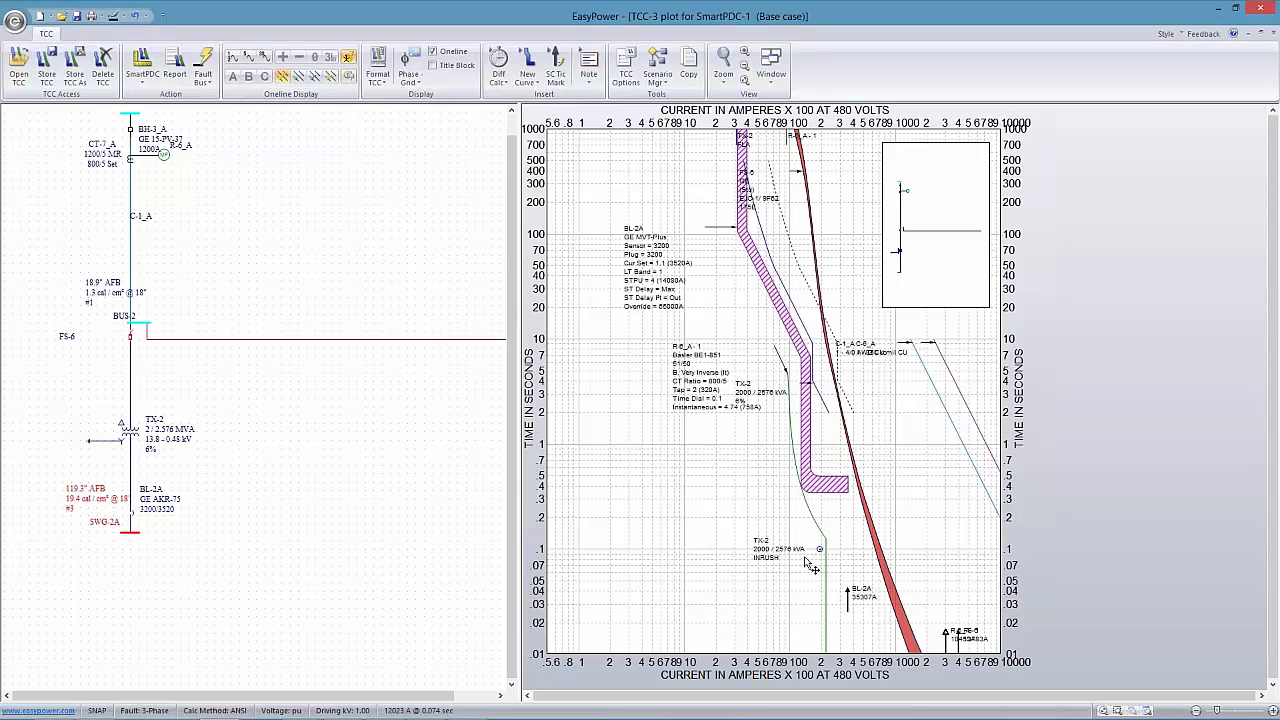
pyautogui.moveTo(816, 524); pyautogui.dragTo(822, 484)
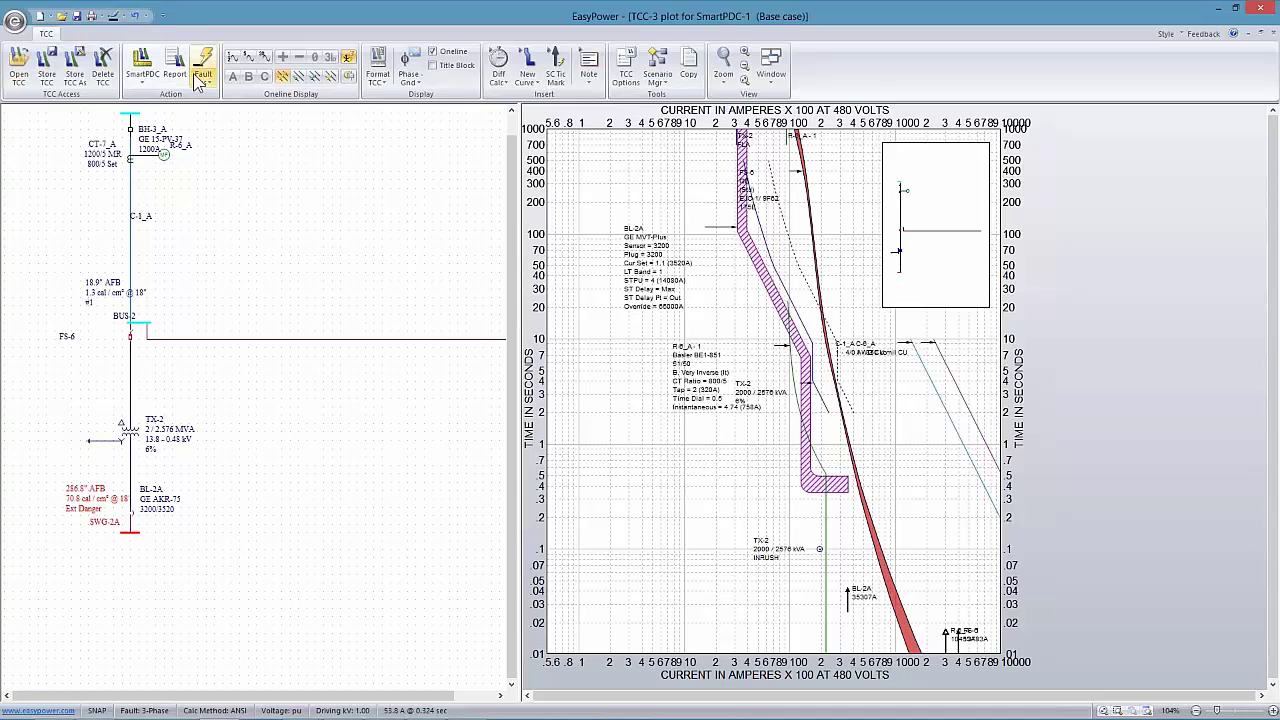
# Auto-coordinate the plotted devices with SmartPDC, and move the R-6_A settings label clear of the TX-2 label
pyautogui.click(141, 66)
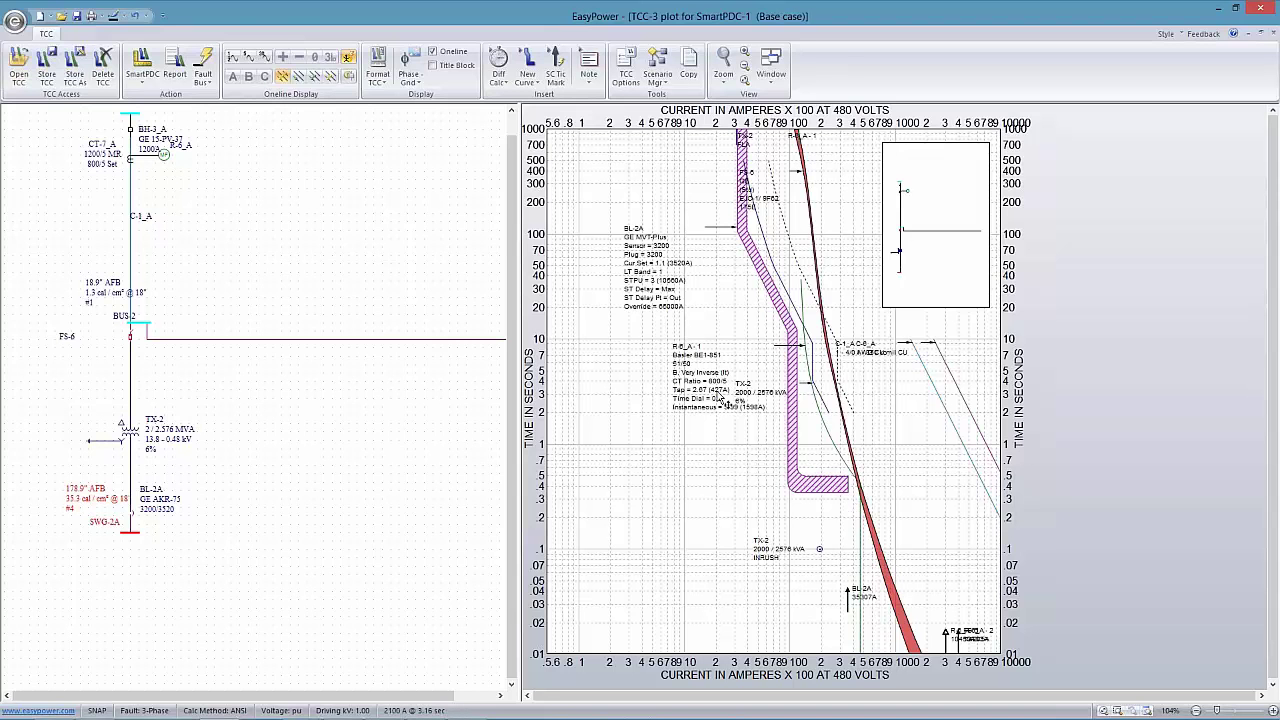
pyautogui.moveTo(718, 398); pyautogui.dragTo(665, 405)
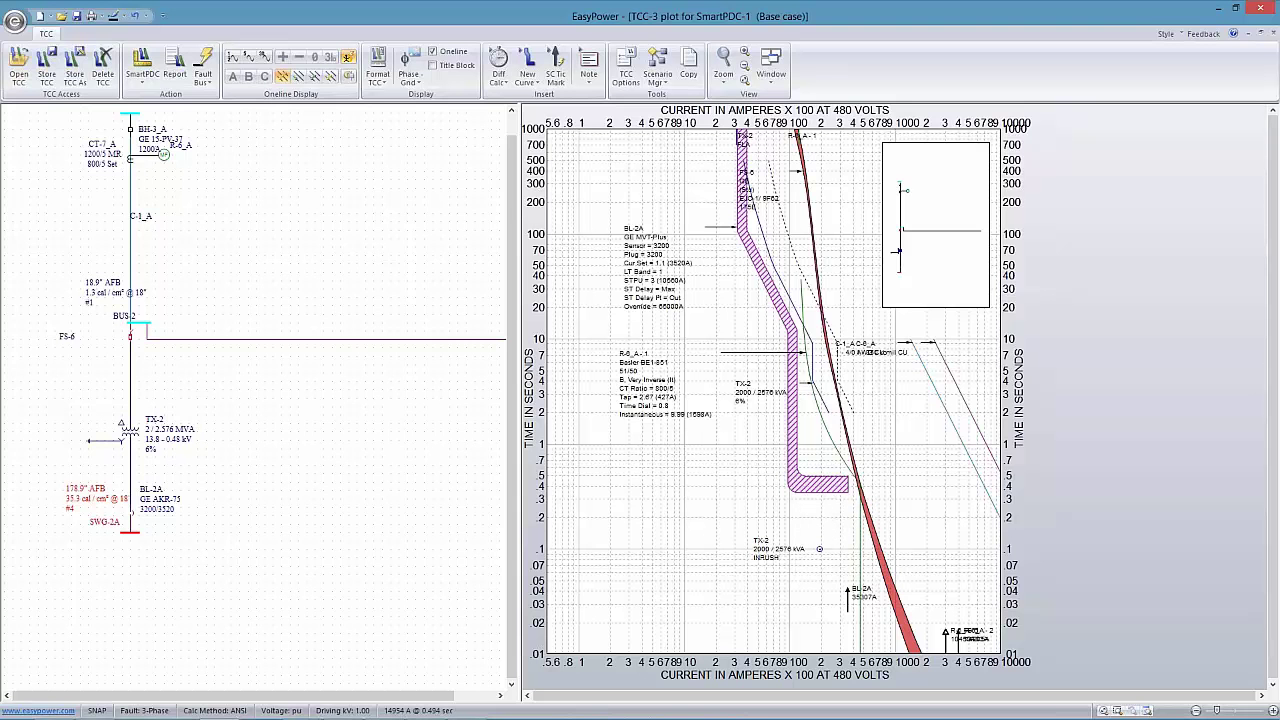
# Fault only SWG-2A in the plot's one-line, and place an arcing current tick mark for BL-2A just below its short-time band
pyautogui.click(788, 482)
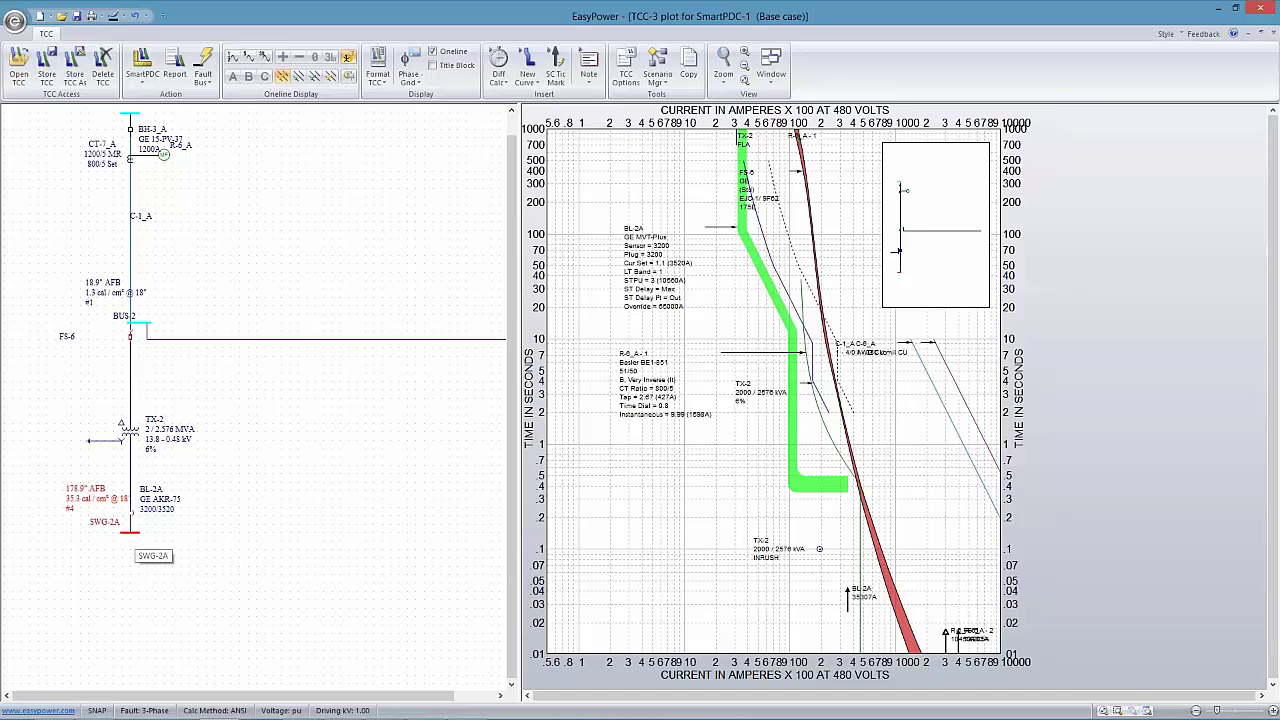
pyautogui.click(131, 533)
pyautogui.click(204, 60)
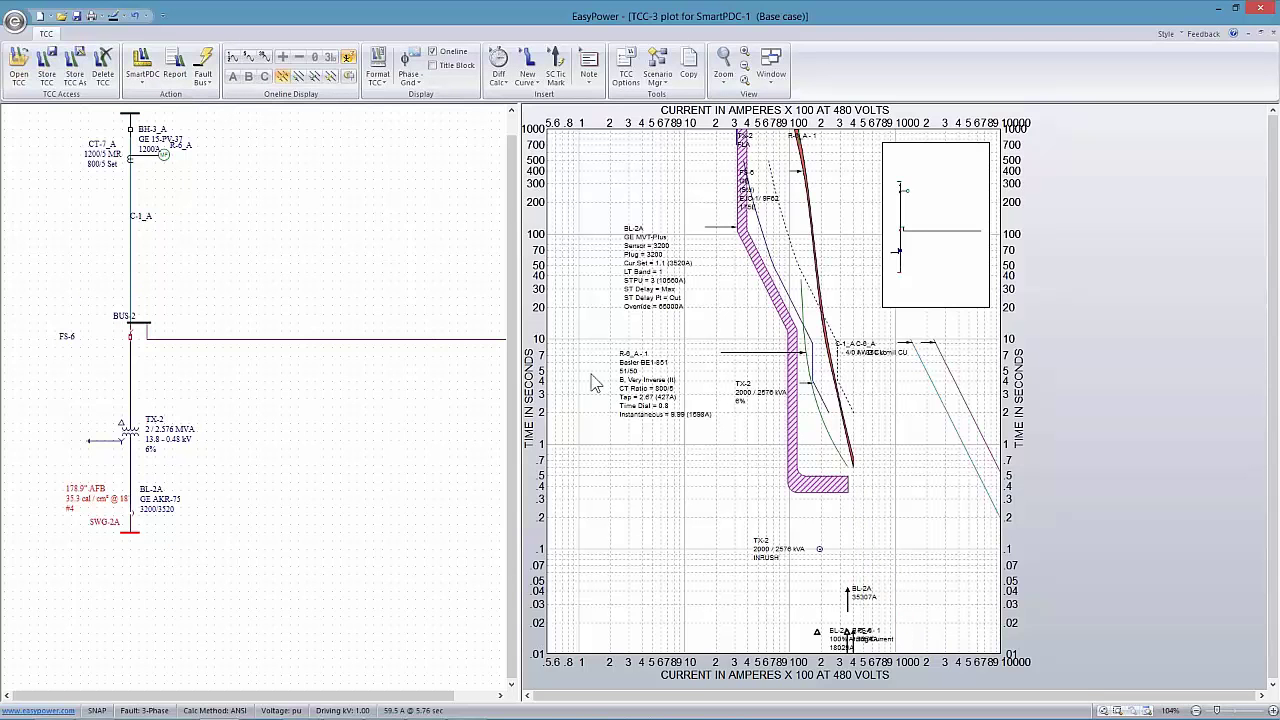
pyautogui.click(810, 484)
pyautogui.rightClick(810, 484)
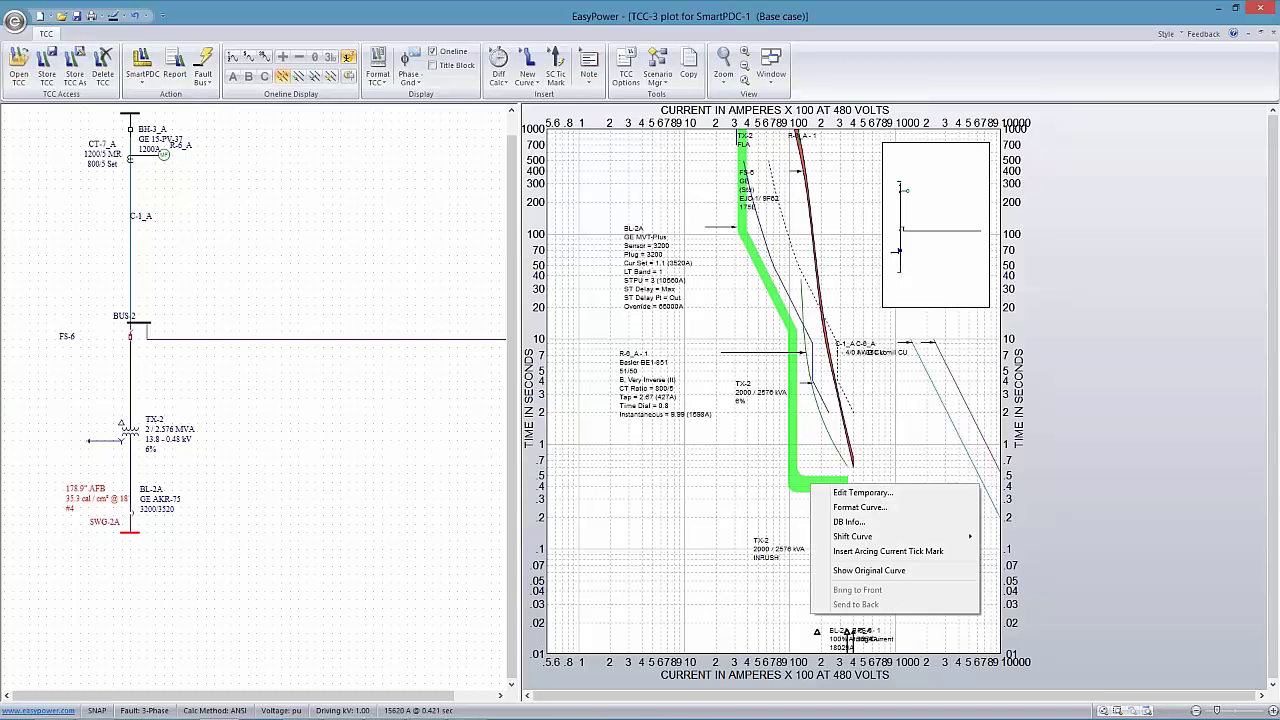
pyautogui.click(841, 551)
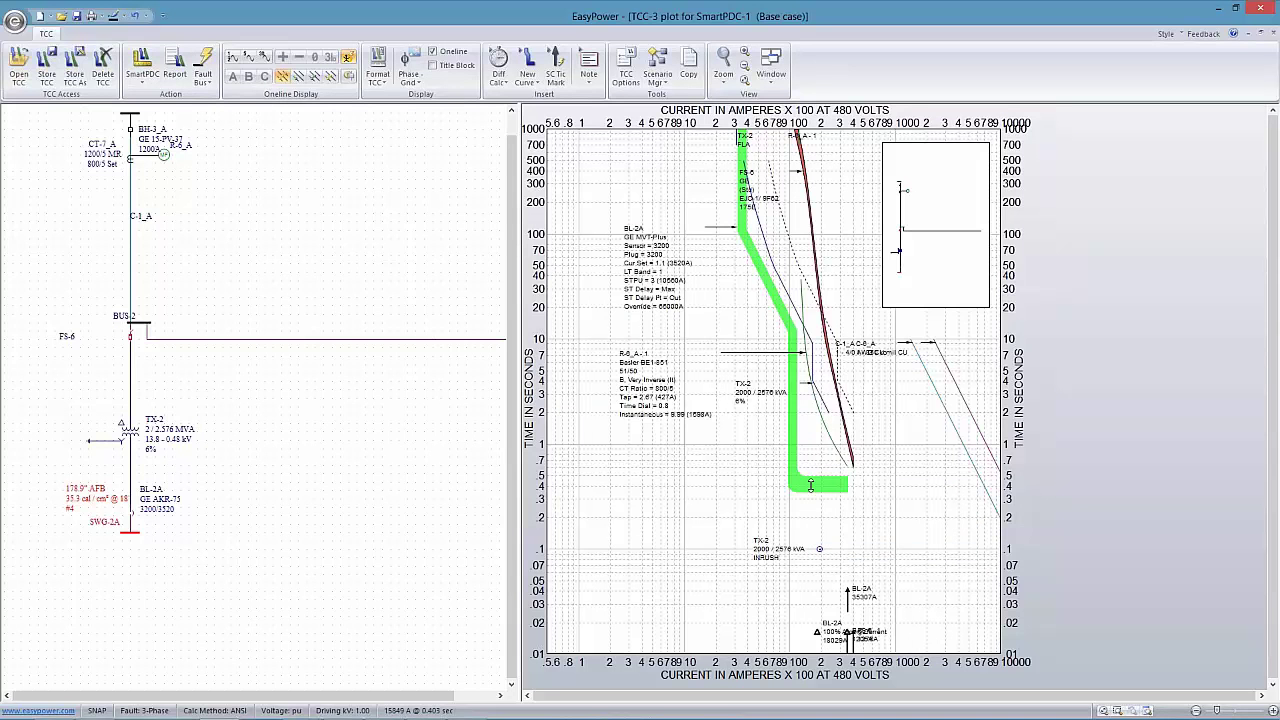
pyautogui.rightClick(810, 484)
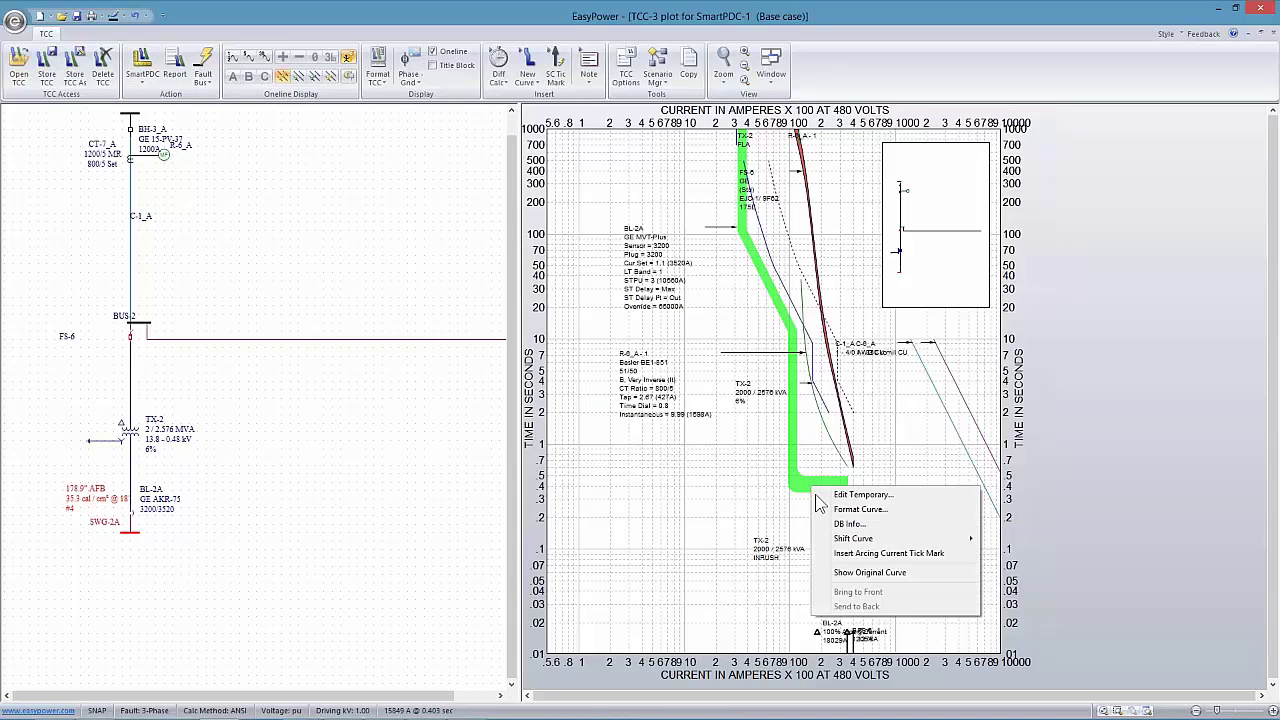
pyautogui.click(848, 555)
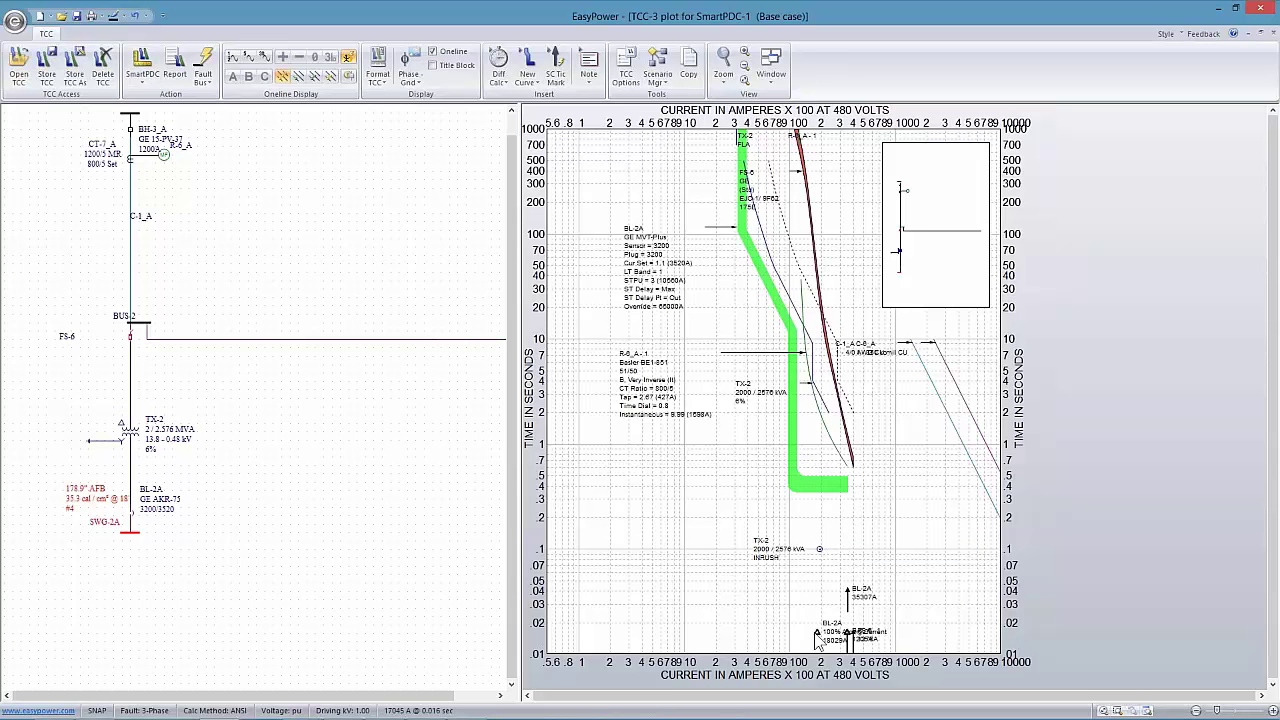
pyautogui.moveTo(816, 629); pyautogui.dragTo(820, 506)
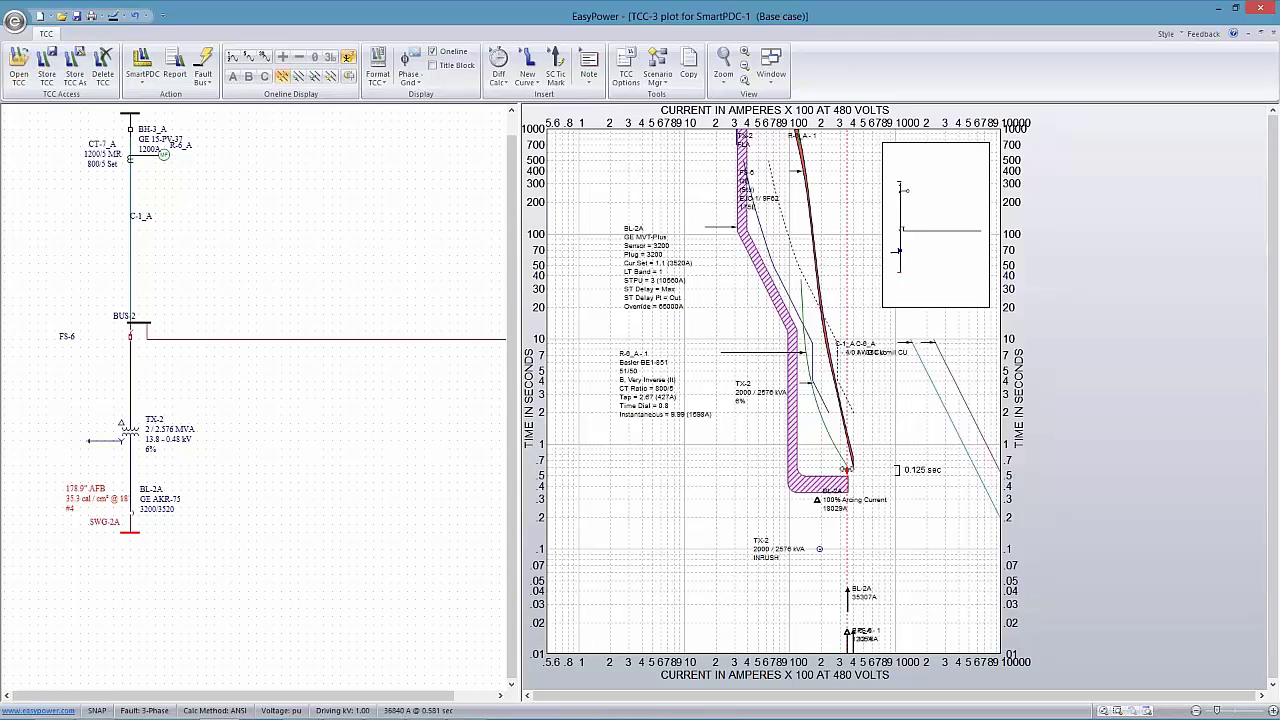
# Place a time difference calculation between the BL-2A and R-6_A curves at BL-2A's arcing current
pyautogui.moveTo(846, 468)
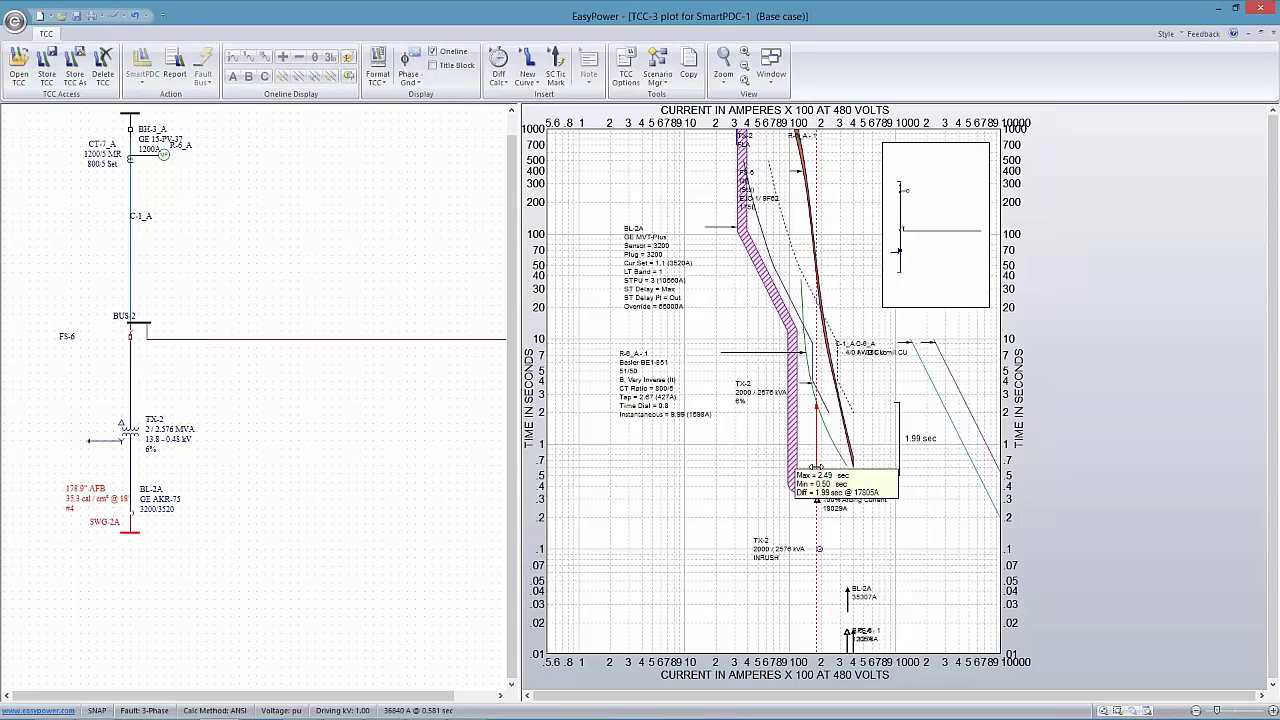
pyautogui.moveTo(815, 466); pyautogui.dragTo(812, 506)
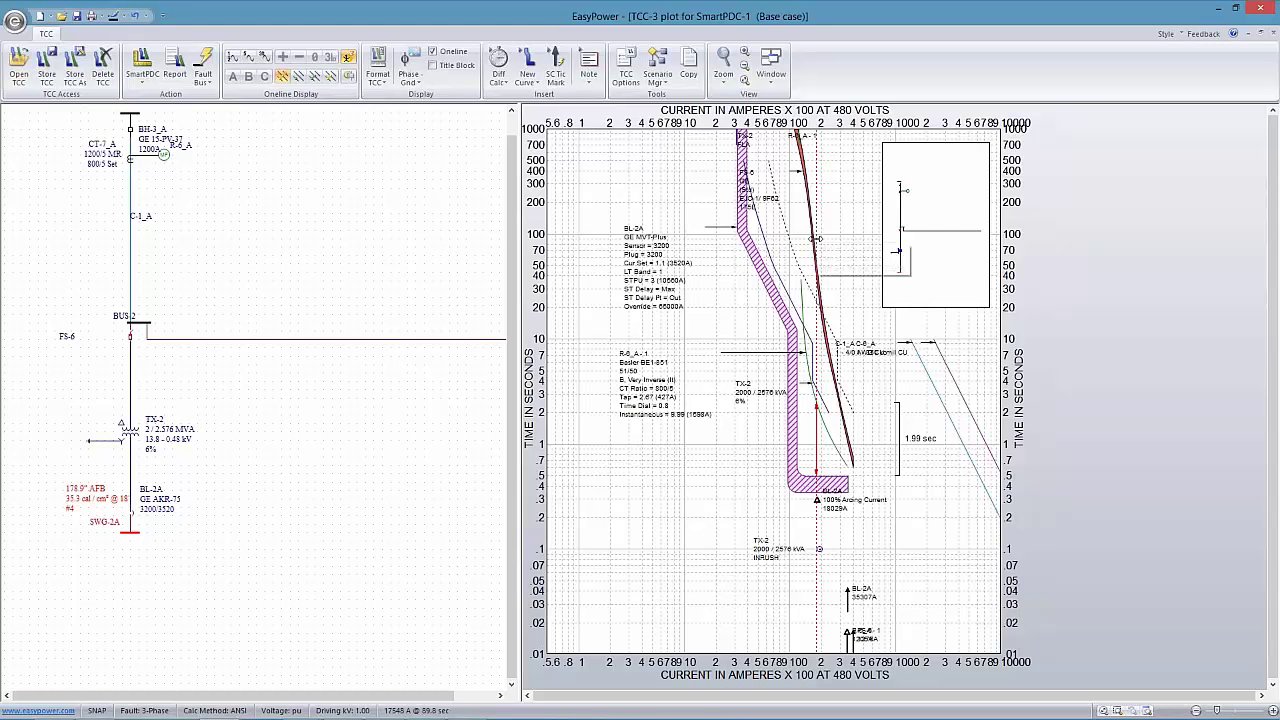
# Move the FS-6 label to the right of its fuse curve, and lower the R-6_A settings label beside the BL-2A curve
pyautogui.moveTo(758, 187); pyautogui.dragTo(853, 178)
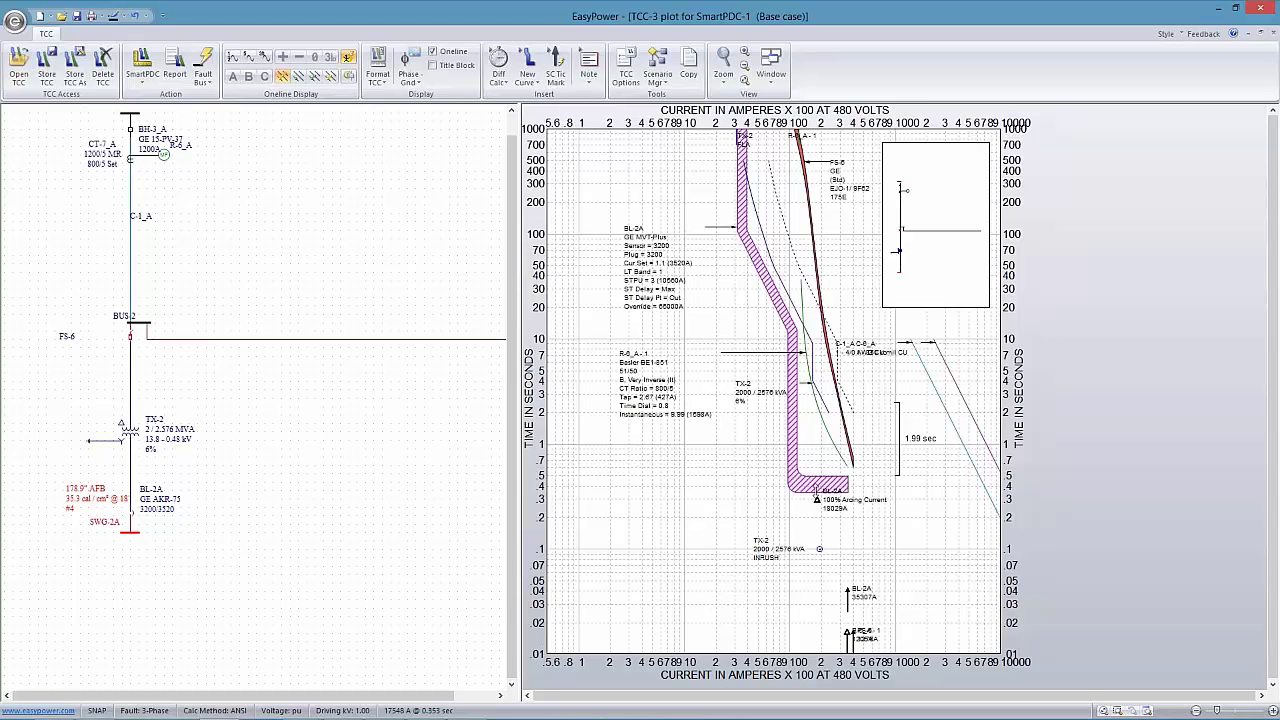
pyautogui.moveTo(816, 494)
pyautogui.moveTo(667, 395)
pyautogui.mouseDown()
pyautogui.moveTo(645, 423)
pyautogui.moveTo(659, 449)
pyautogui.mouseUp()
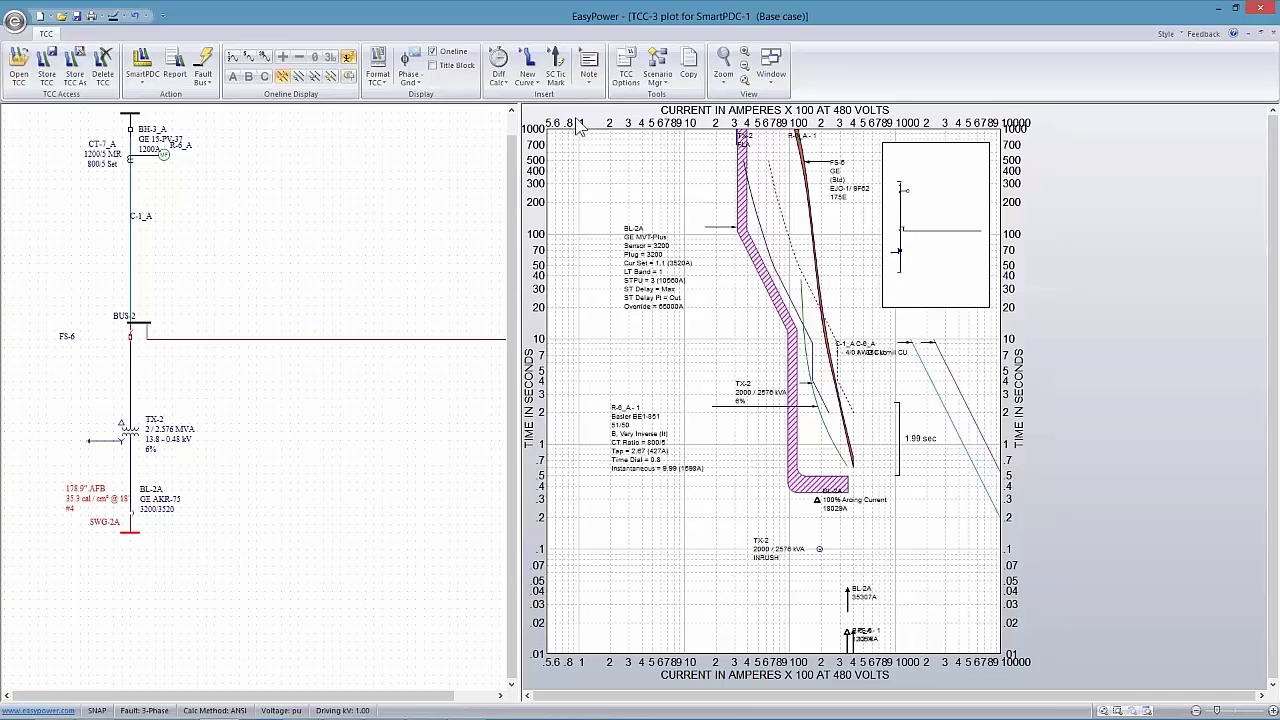
# Review the Auto Coordination Phase Report's coordination comments and suggested settings for BL-2A, FS-6 and R-6_A, and close the report
pyautogui.click(772, 84)
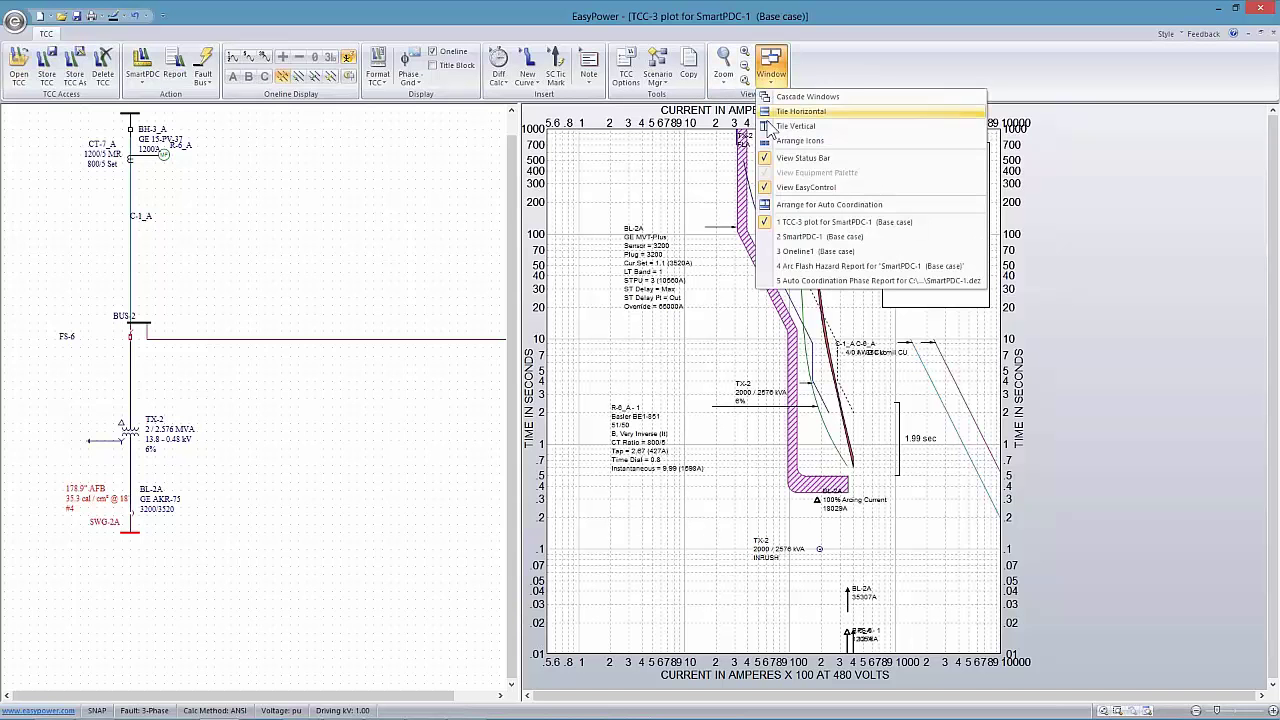
pyautogui.click(800, 284)
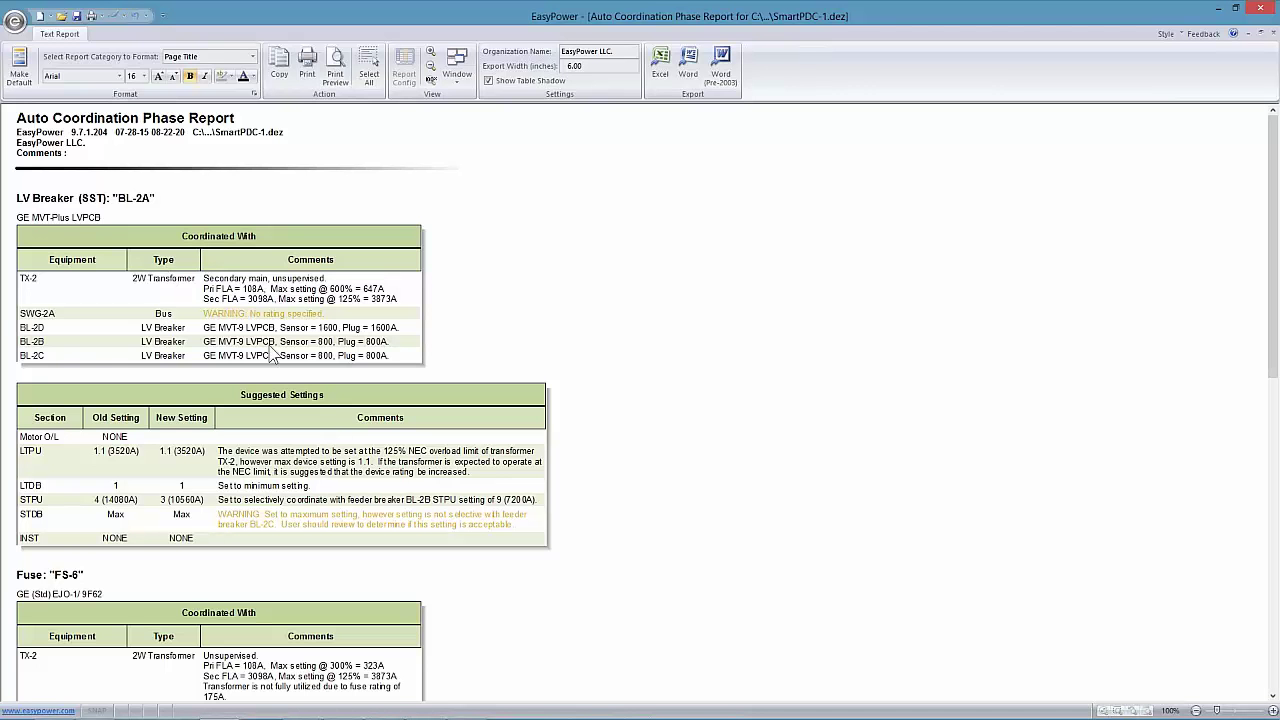
pyautogui.scroll(-1, 436, 312)
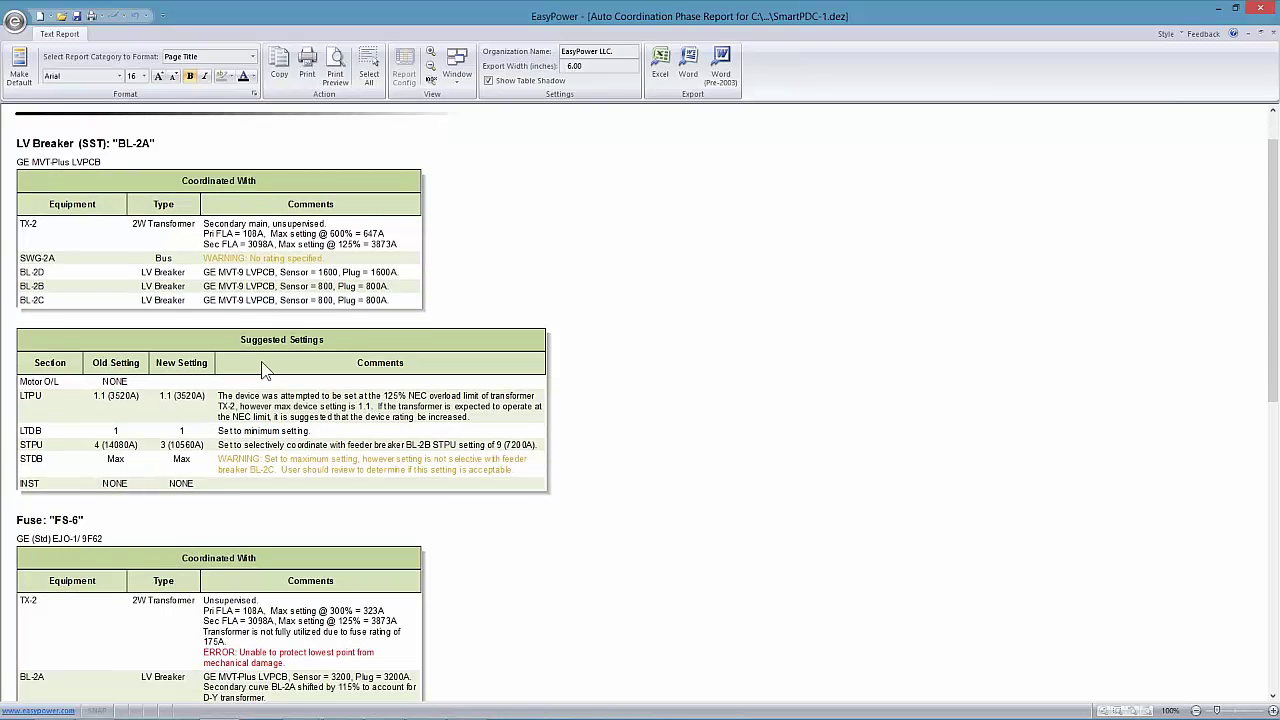
pyautogui.scroll(-1, 220, 408)
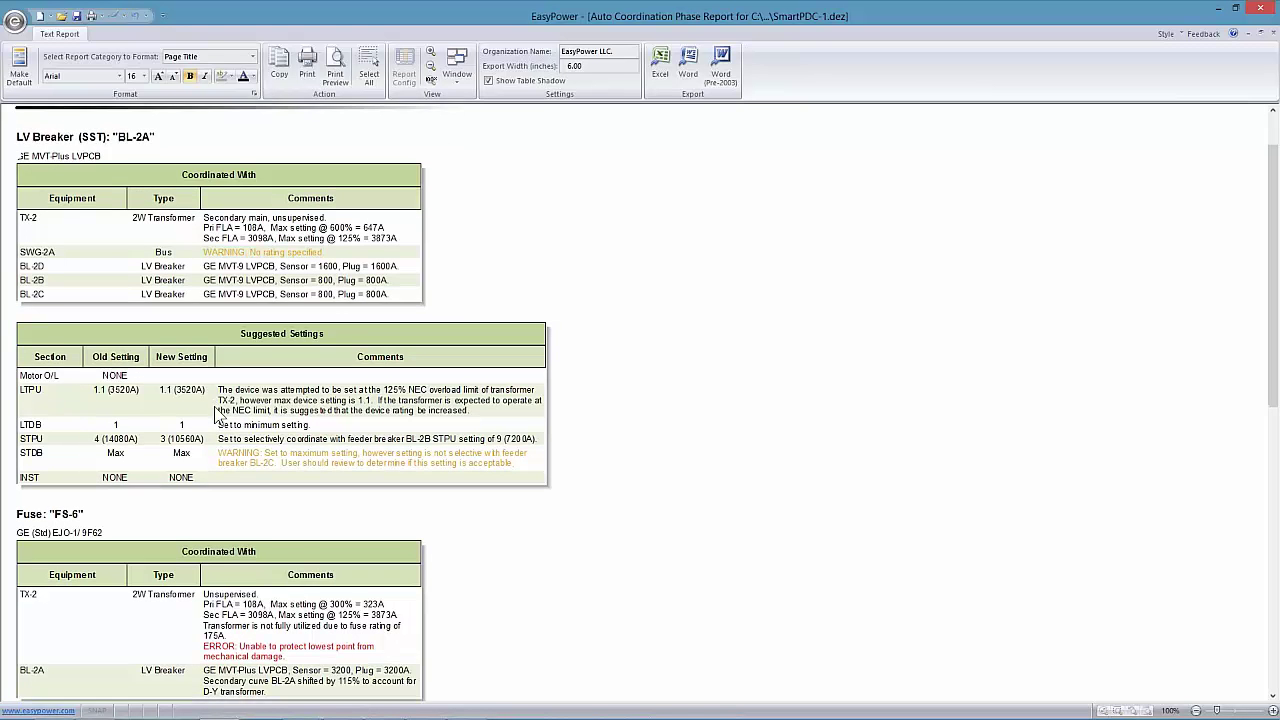
pyautogui.scroll(-2, 220, 410)
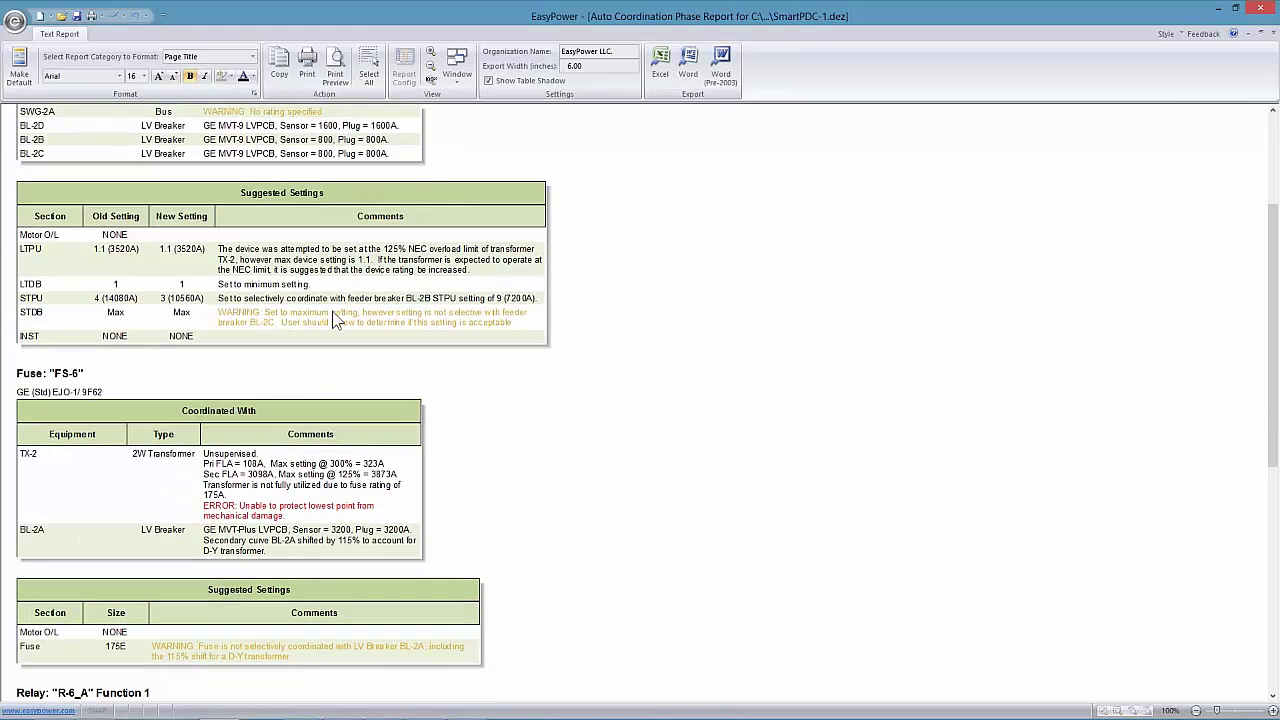
pyautogui.scroll(-2, 230, 485)
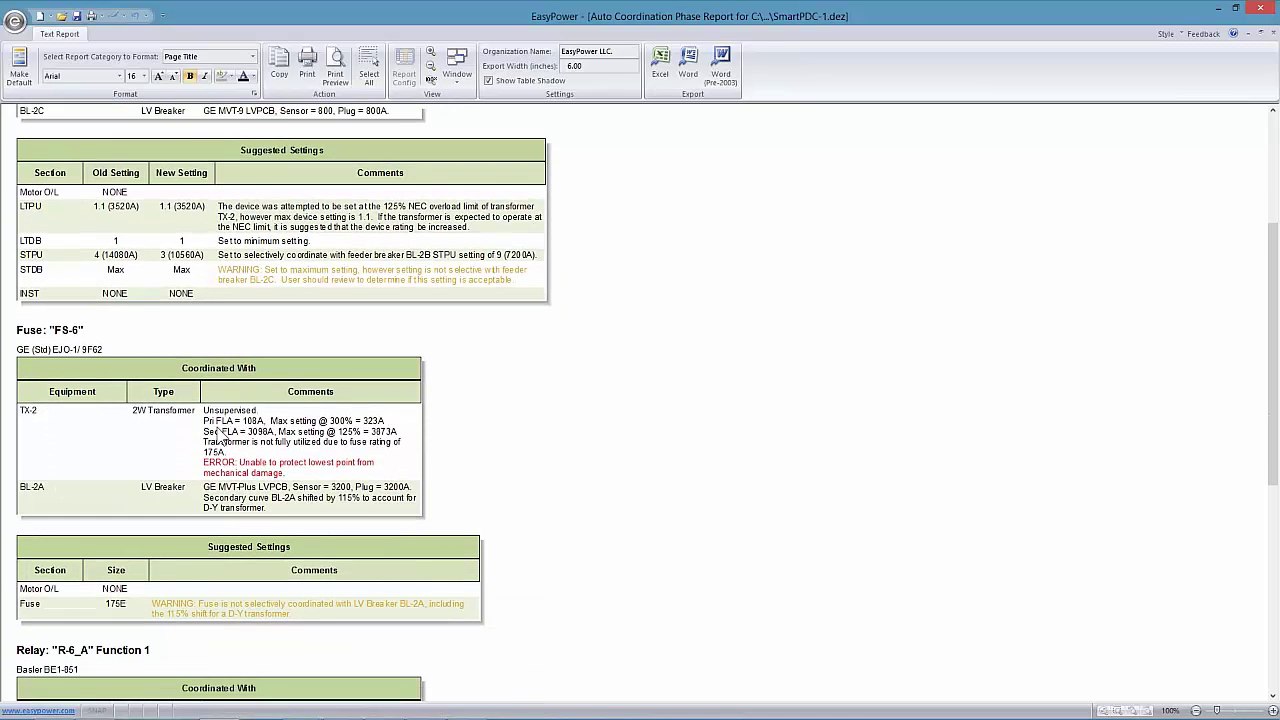
pyautogui.scroll(-1, 218, 430)
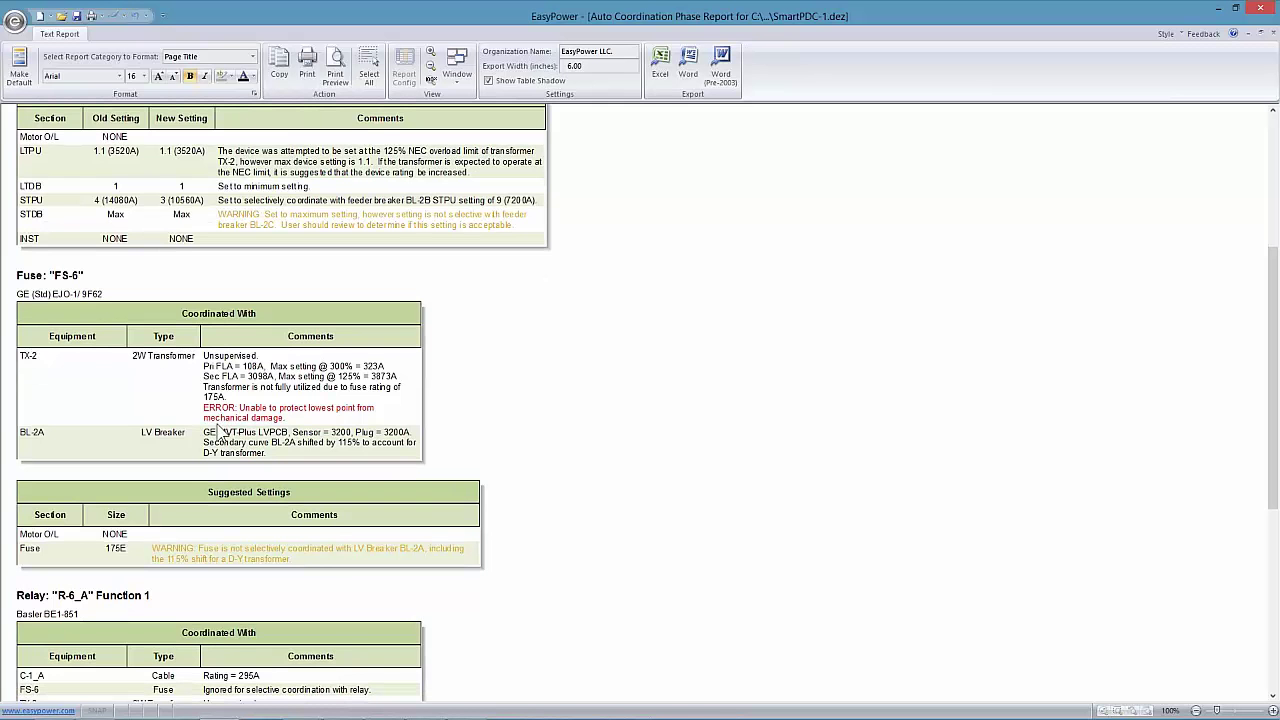
pyautogui.scroll(-1, 235, 414)
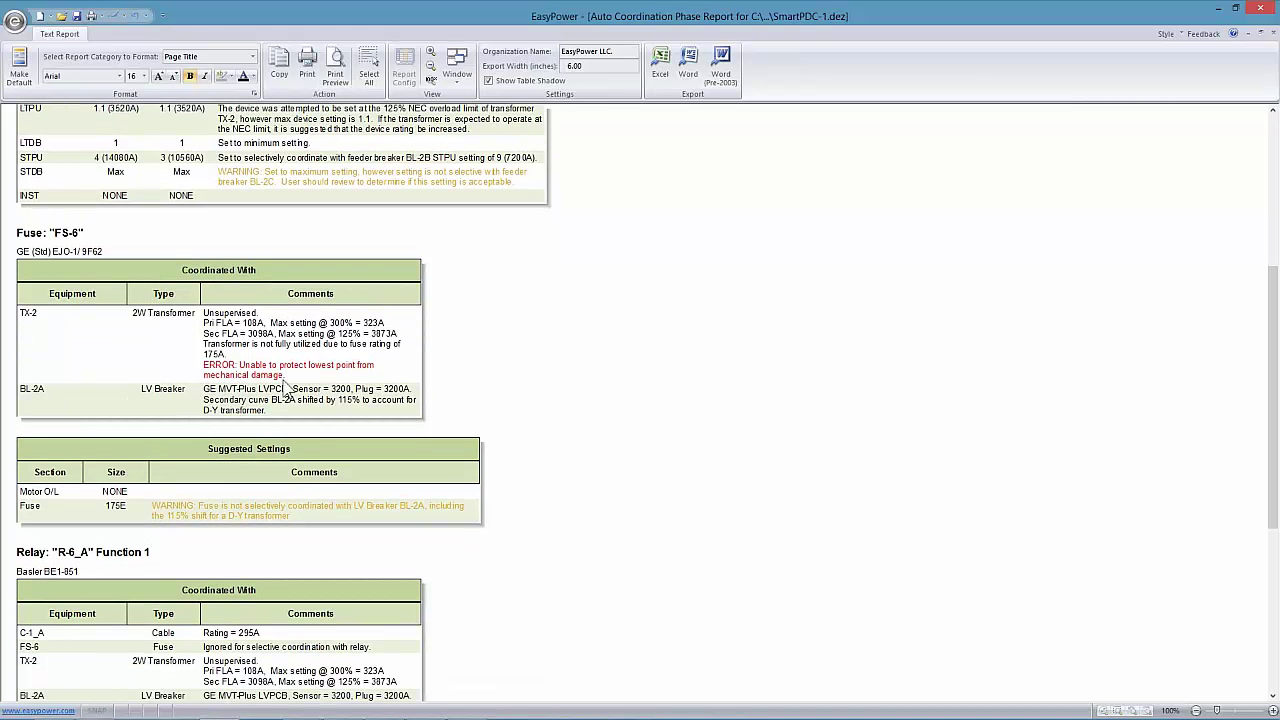
pyautogui.scroll(-1, 285, 390)
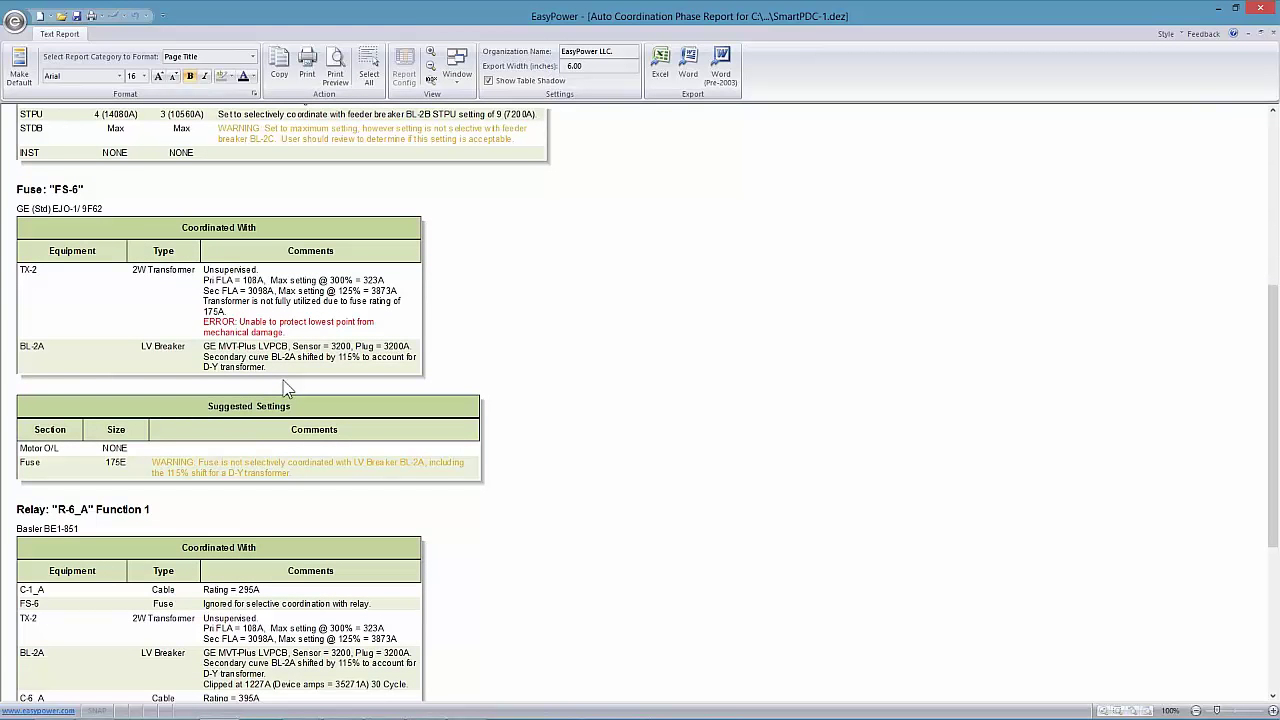
pyautogui.scroll(-3, 262, 593)
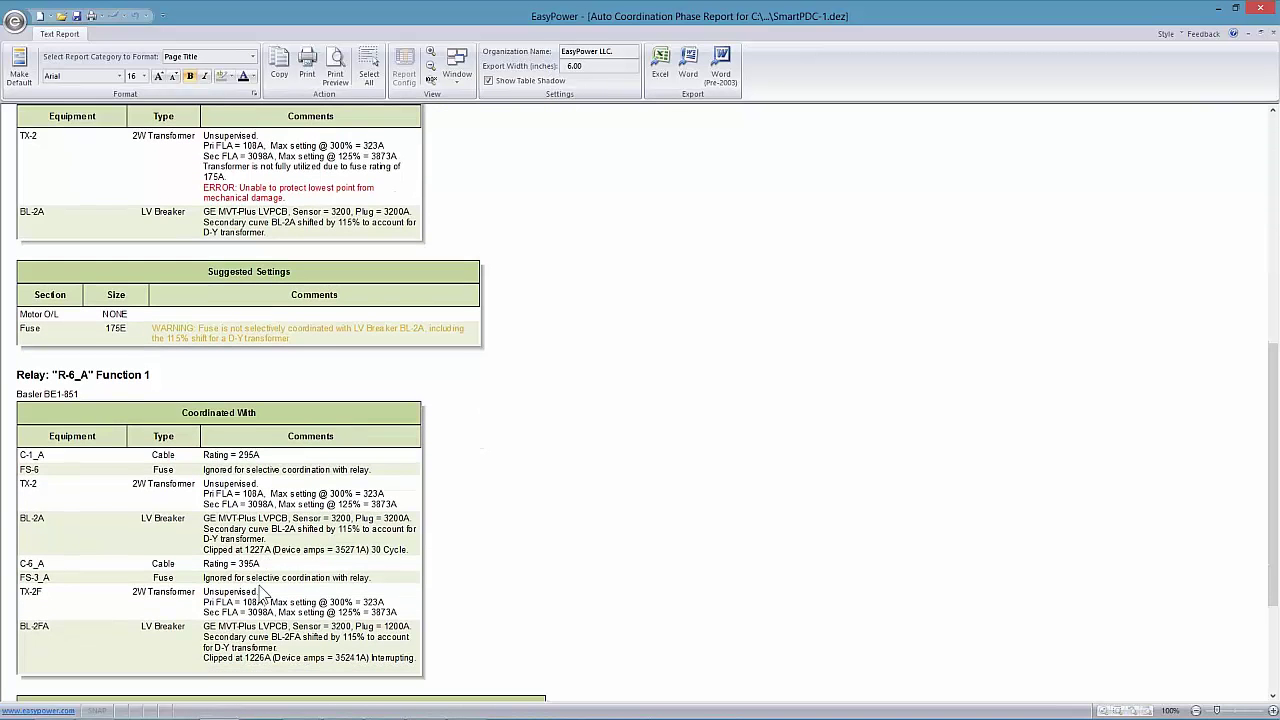
pyautogui.scroll(-3, 262, 593)
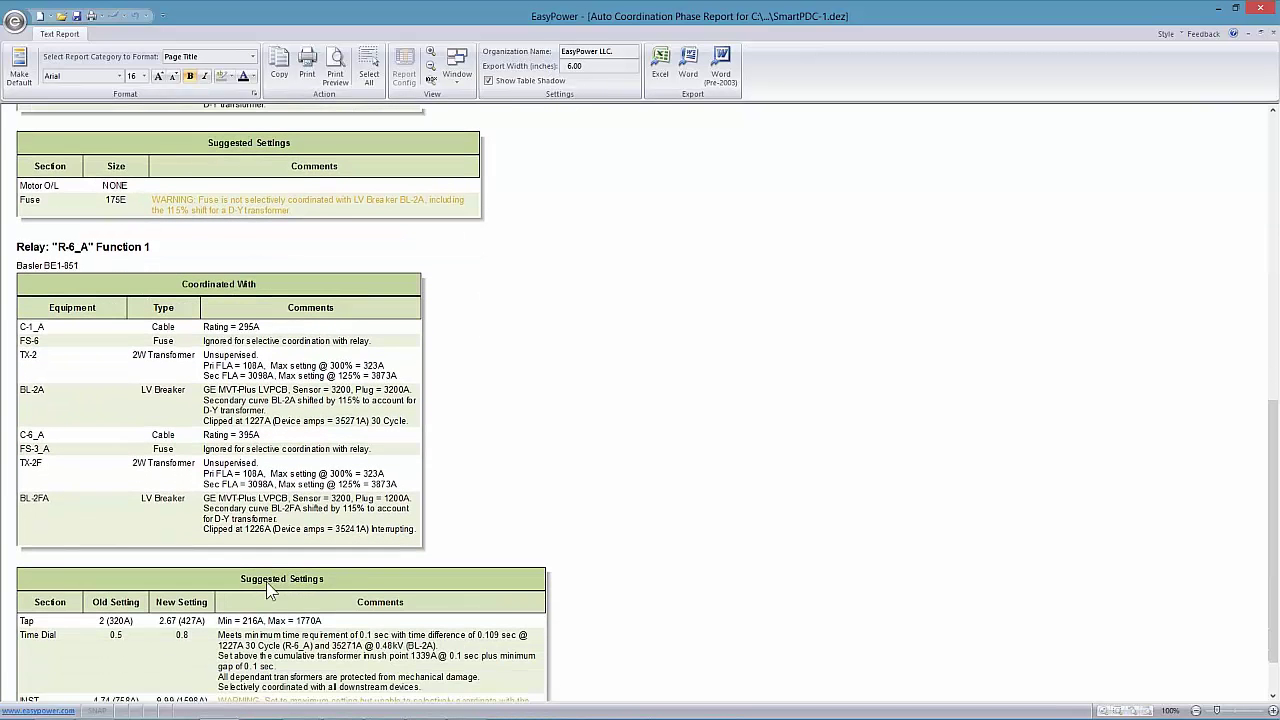
pyautogui.scroll(-2, 268, 590)
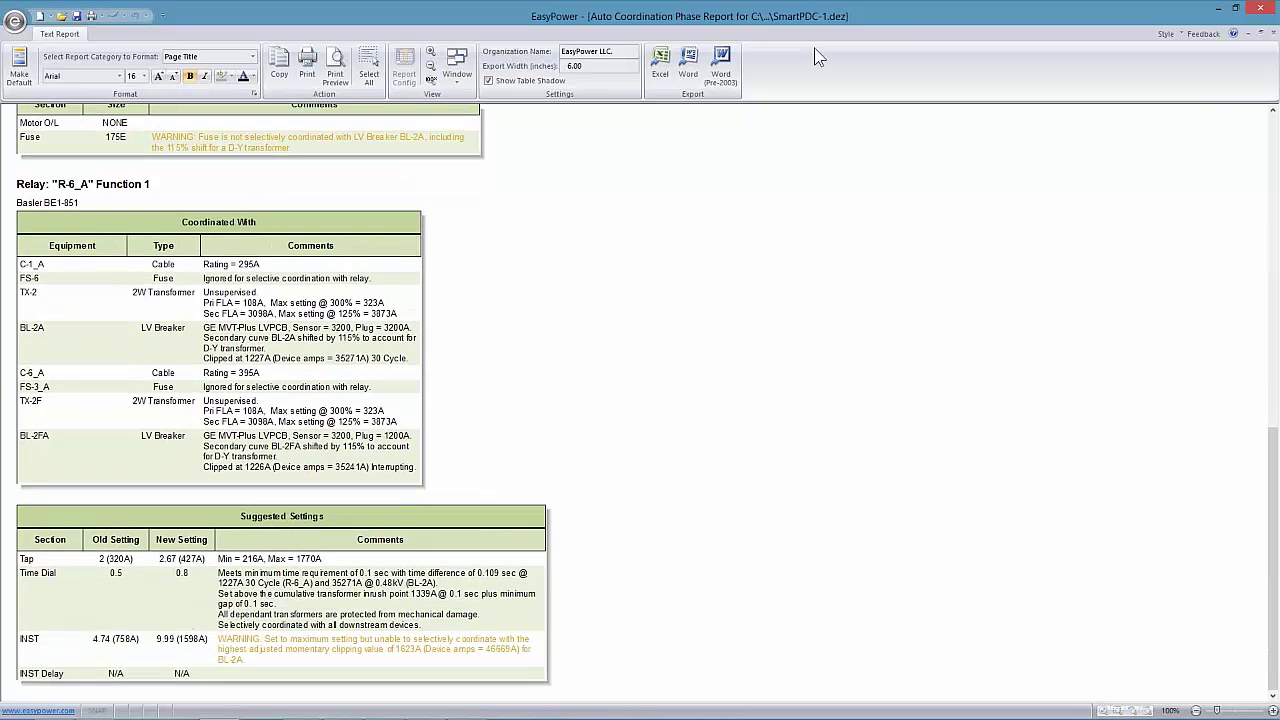
pyautogui.click(16, 20)
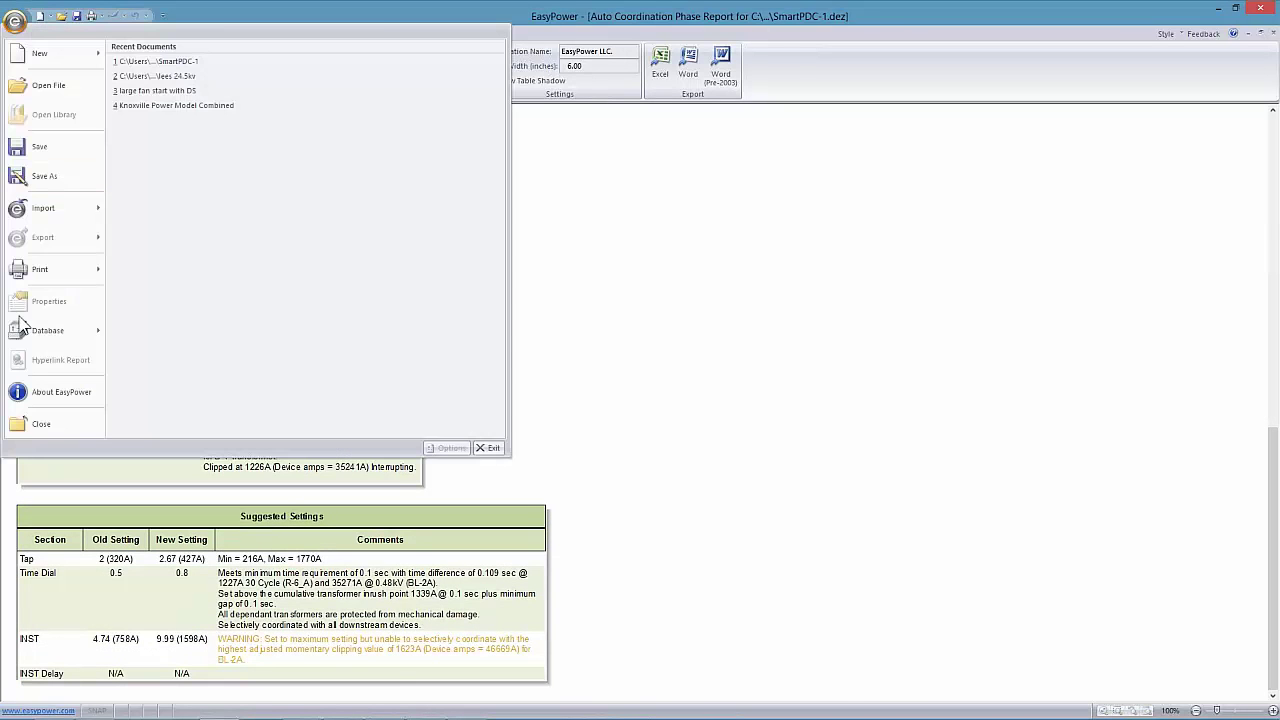
pyautogui.click(26, 424)
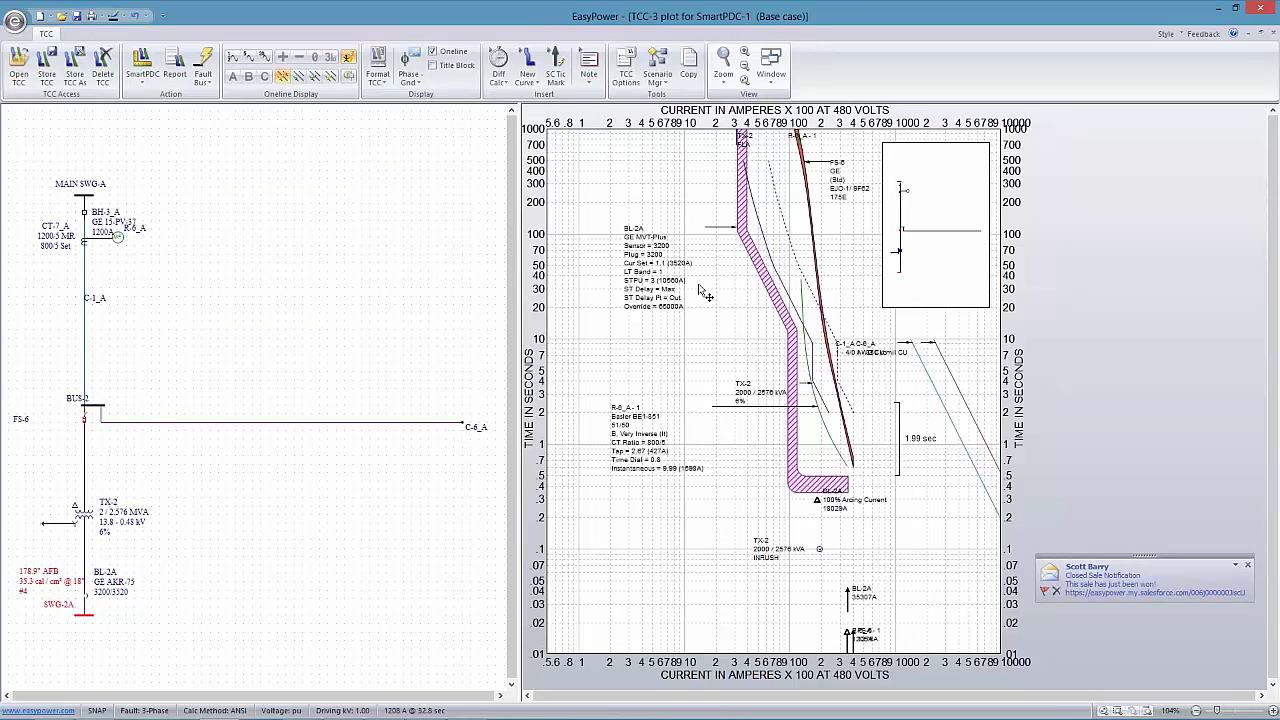
# Close the TCC-3 plot without storing its changes
pyautogui.moveTo(672, 209); pyautogui.dragTo(660, 310)
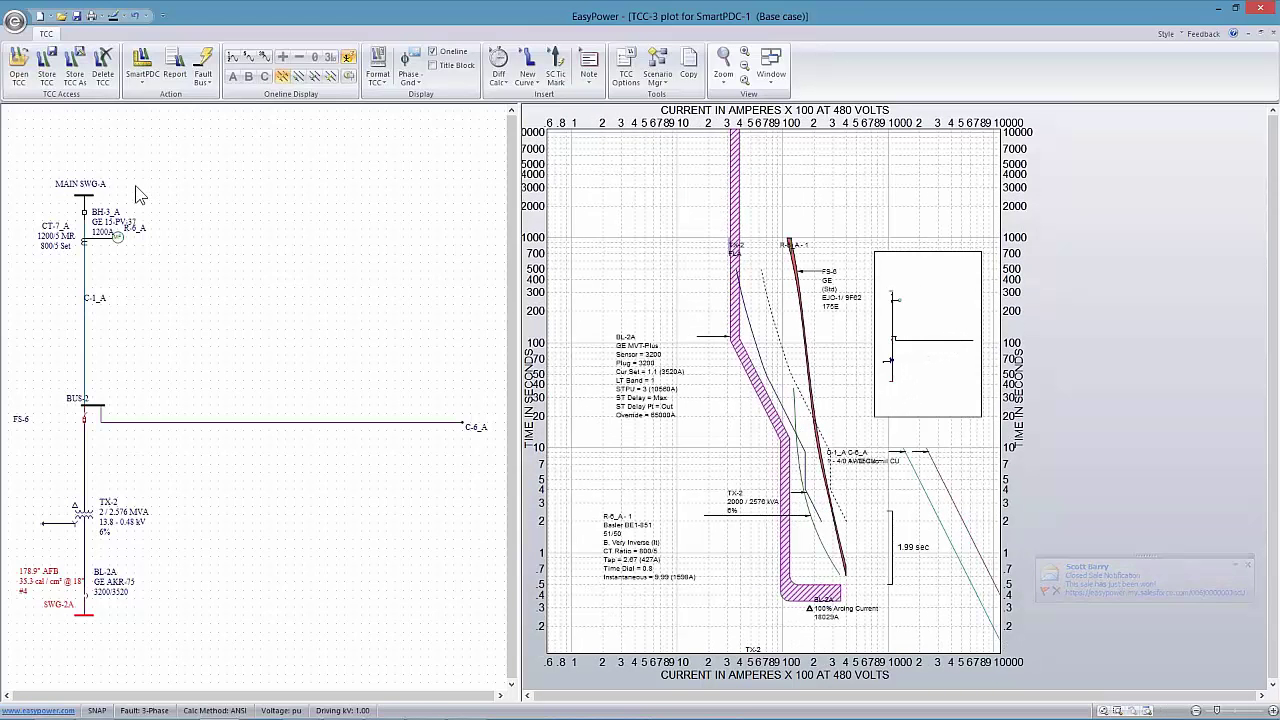
pyautogui.click(16, 24)
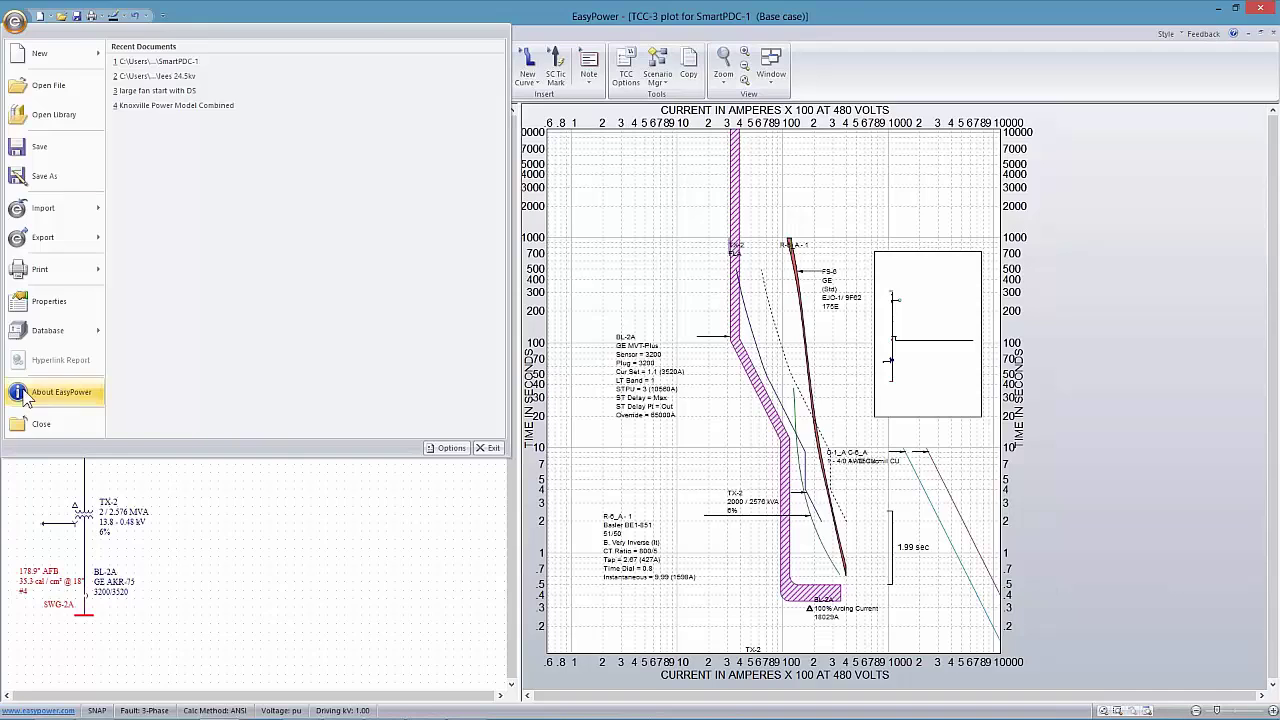
pyautogui.click(44, 428)
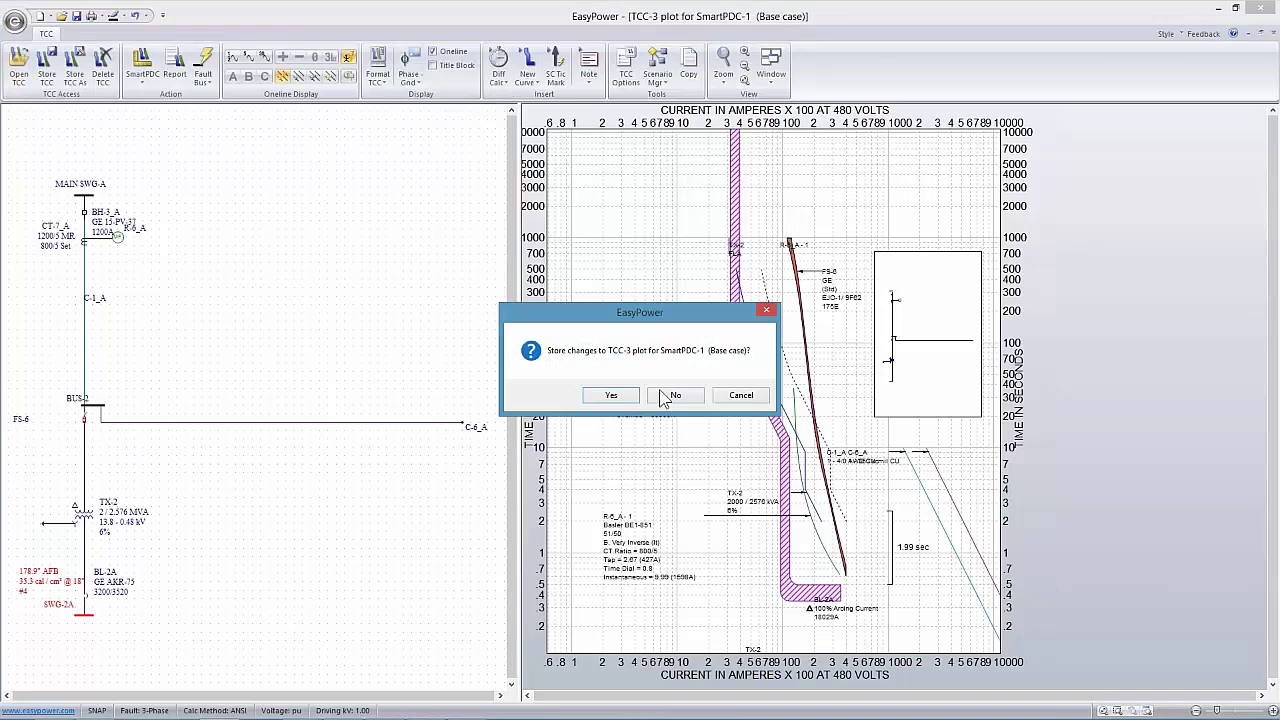
pyautogui.click(678, 398)
# Select both 2000 kVA unit substations from BUS-2 down to the MCCs, plot their curves together, and auto-coordinate them with SmartPDC
pyautogui.scroll(-6, 650, 409)
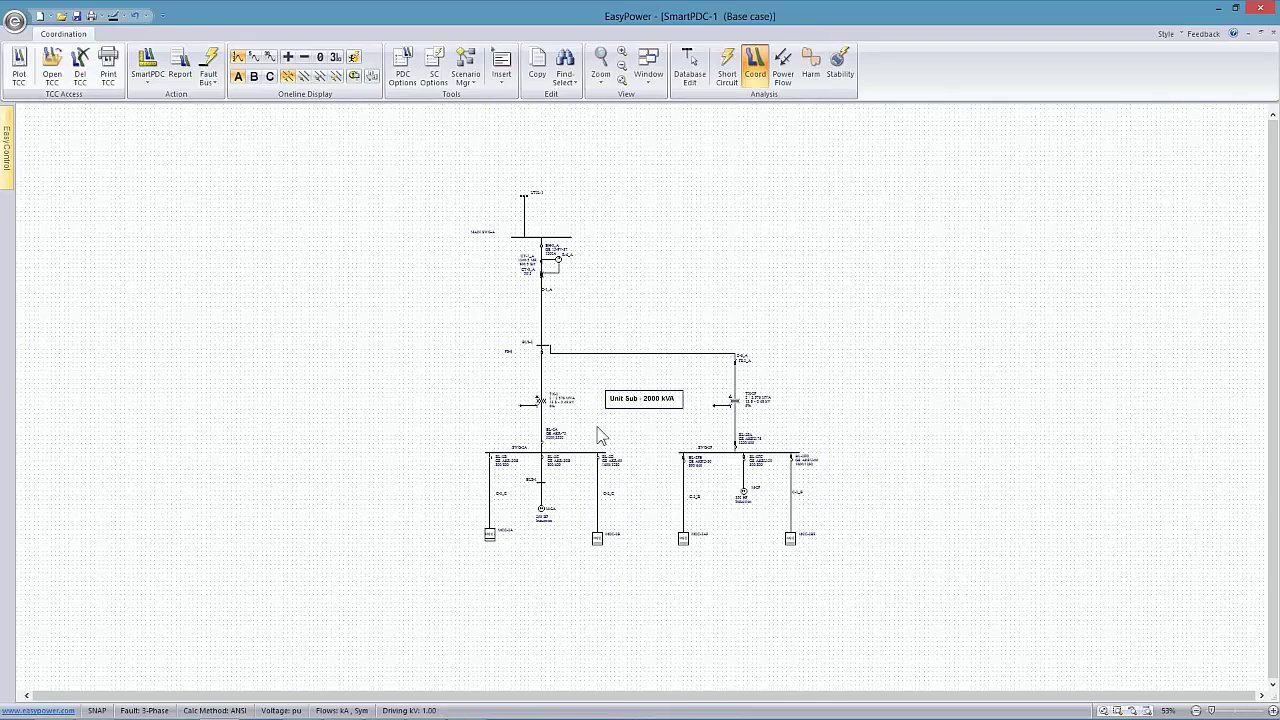
pyautogui.moveTo(443, 305); pyautogui.dragTo(871, 572)
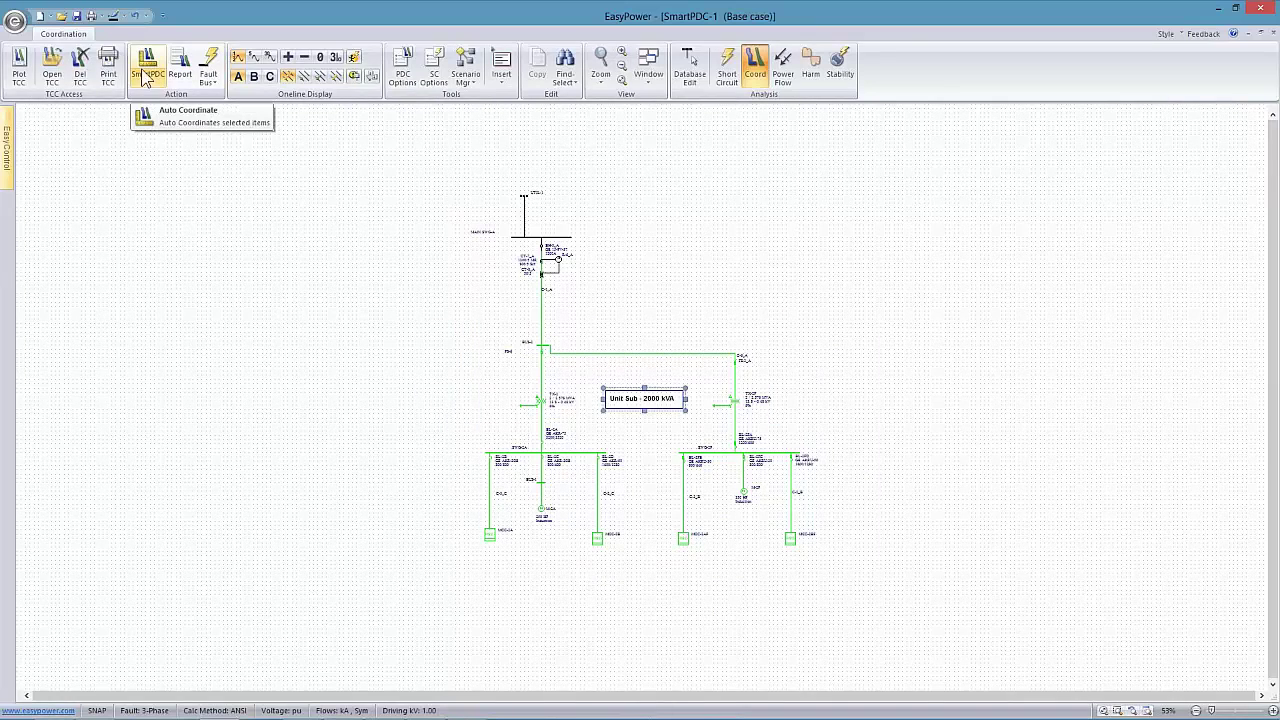
pyautogui.click(48, 70)
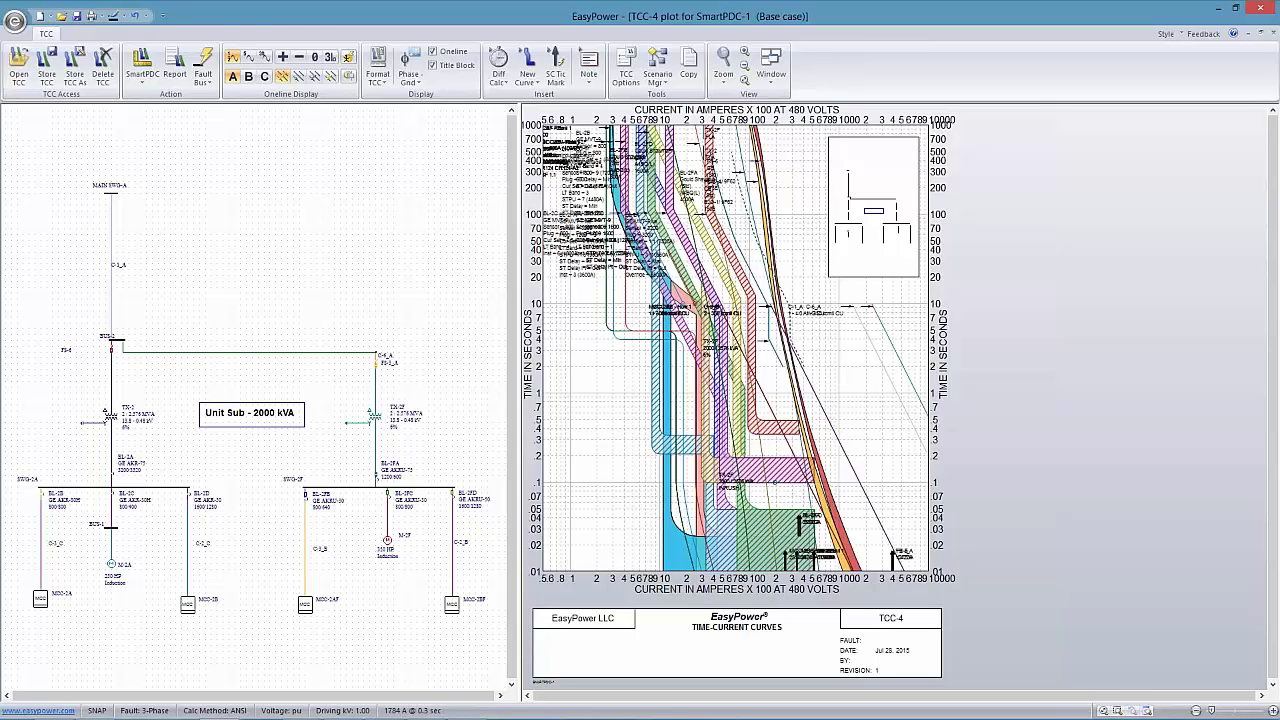
pyautogui.click(143, 68)
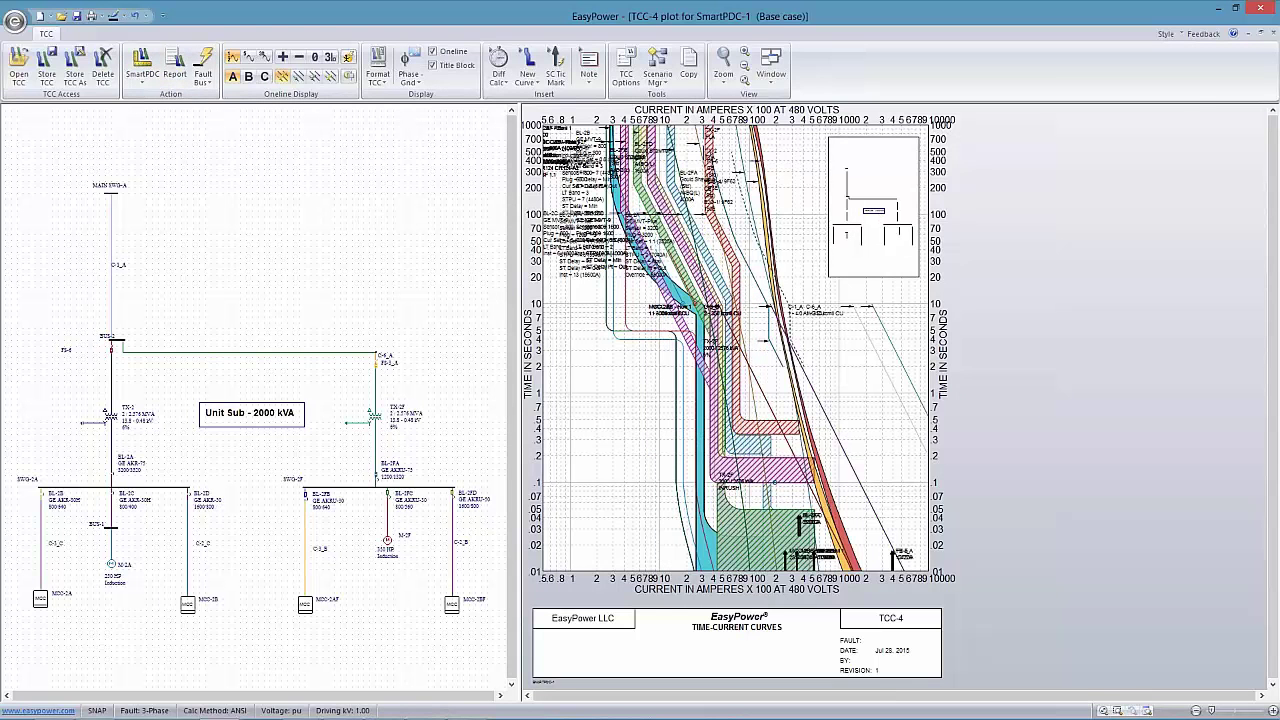
# Review the Auto Coordination Phase Report's comments and suggested settings from MCC-2A through BL-2C and BL-2FA, and close the report
pyautogui.click(772, 86)
pyautogui.click(798, 283)
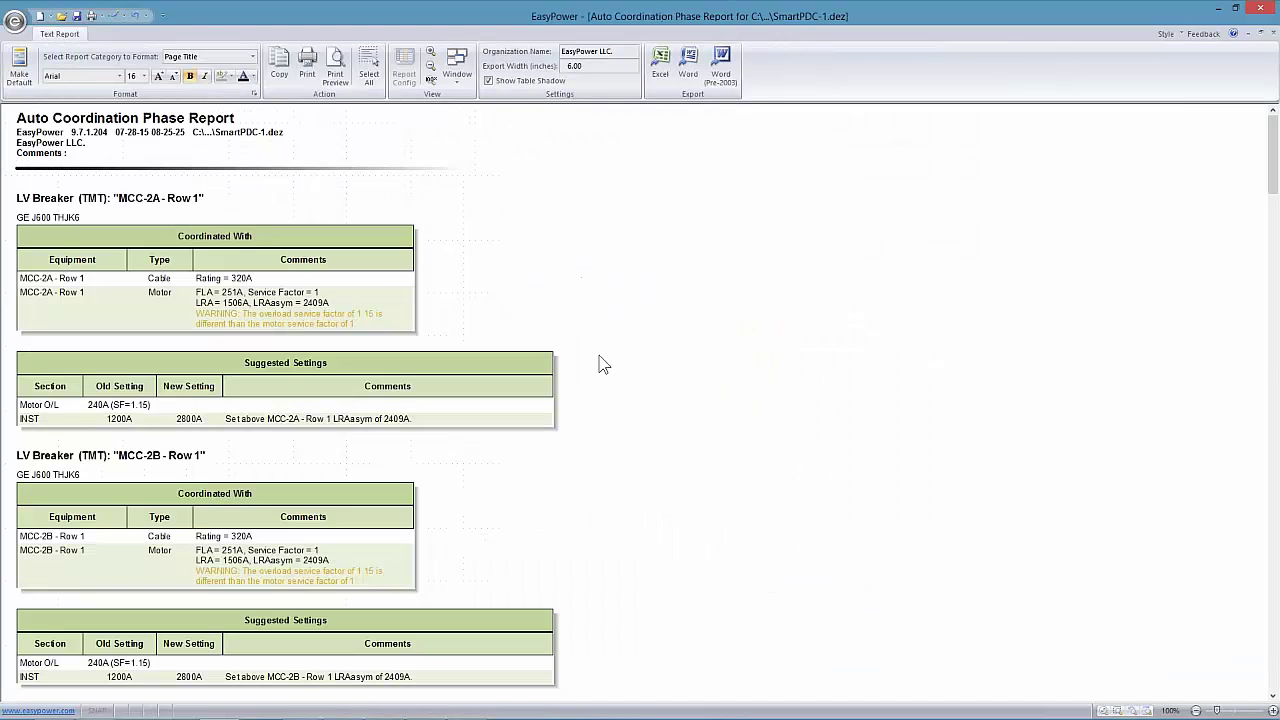
pyautogui.scroll(-1, 203, 160)
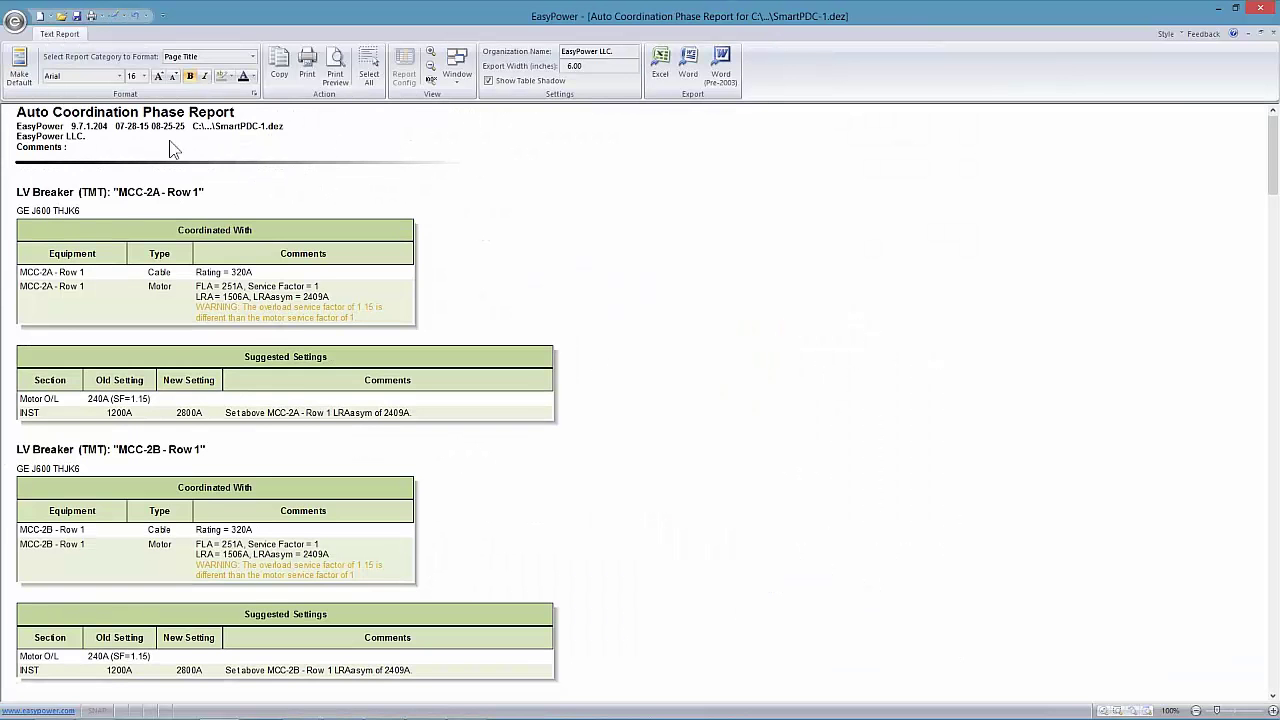
pyautogui.scroll(-1, 296, 305)
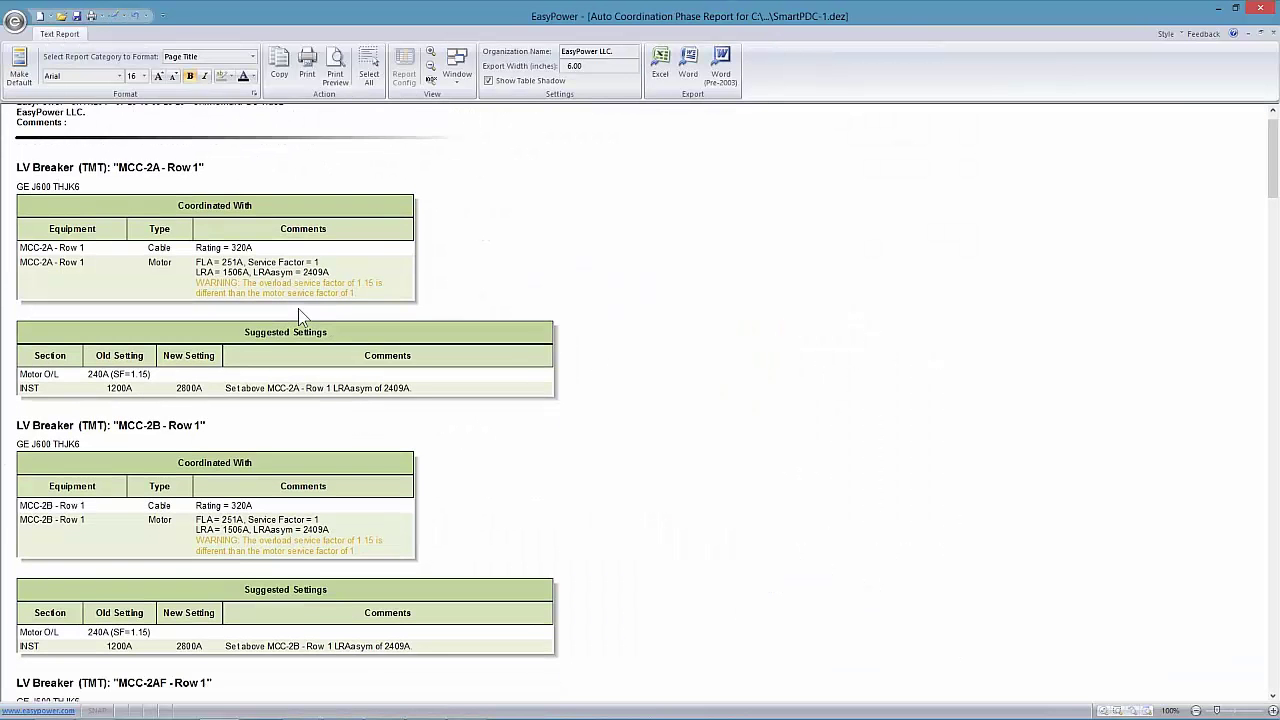
pyautogui.scroll(-5, 298, 308)
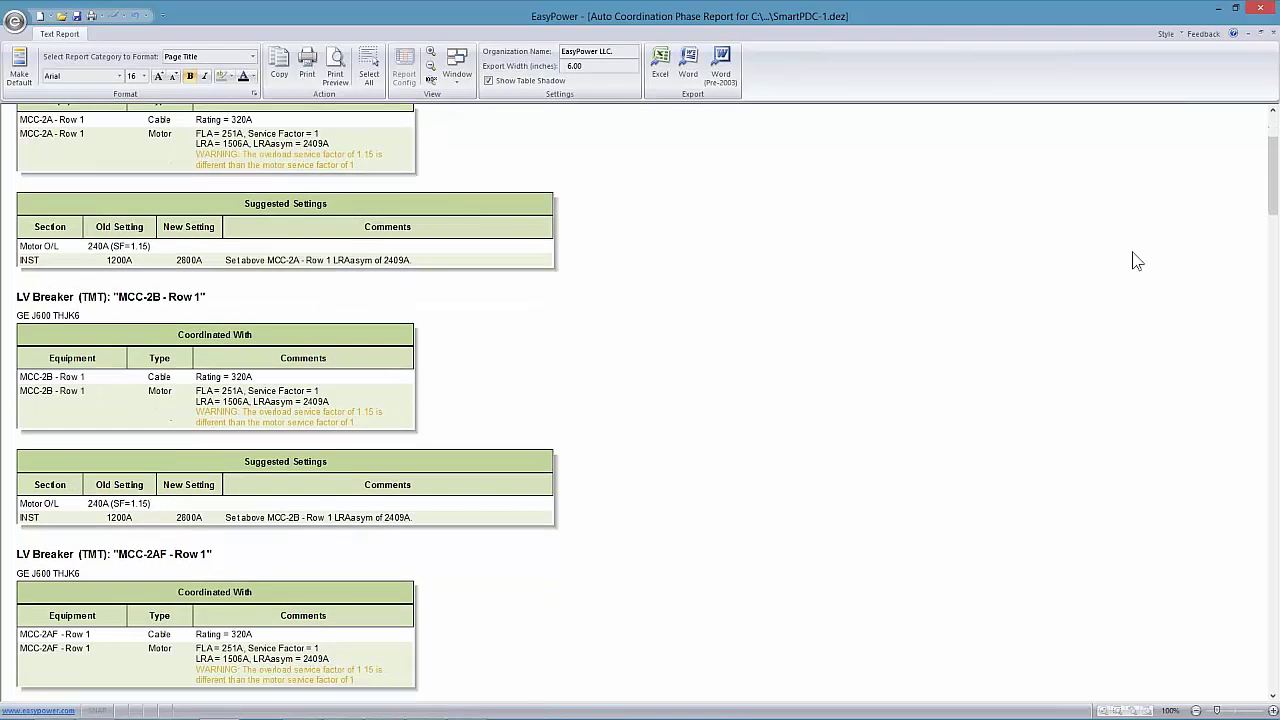
pyautogui.moveTo(1270, 210); pyautogui.dragTo(1274, 318)
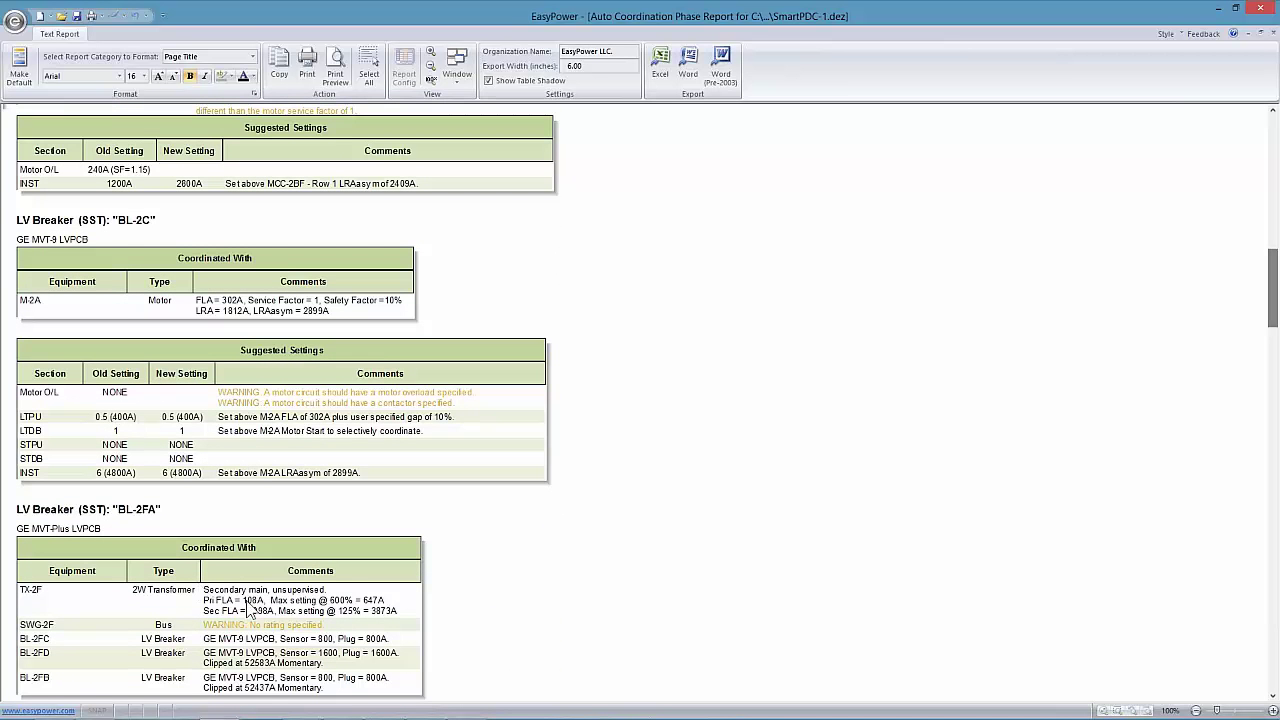
pyautogui.scroll(-2, 600, 508)
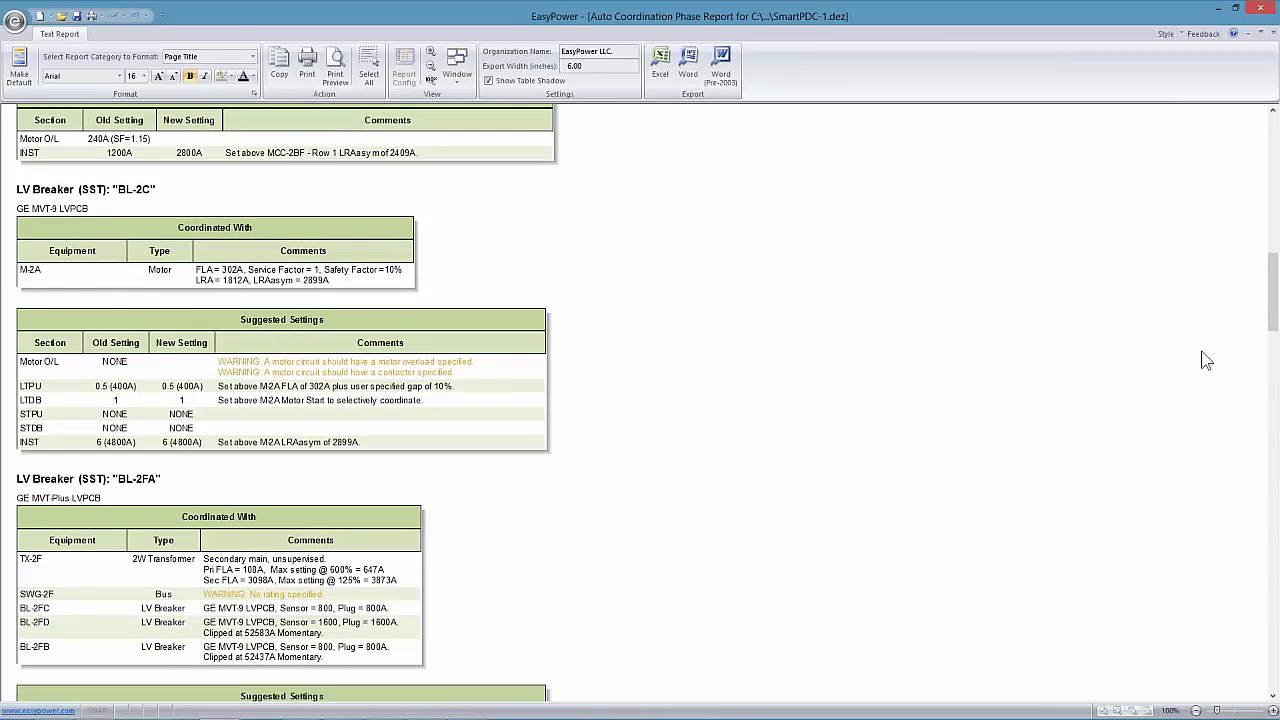
pyautogui.moveTo(1272, 308); pyautogui.dragTo(1272, 345)
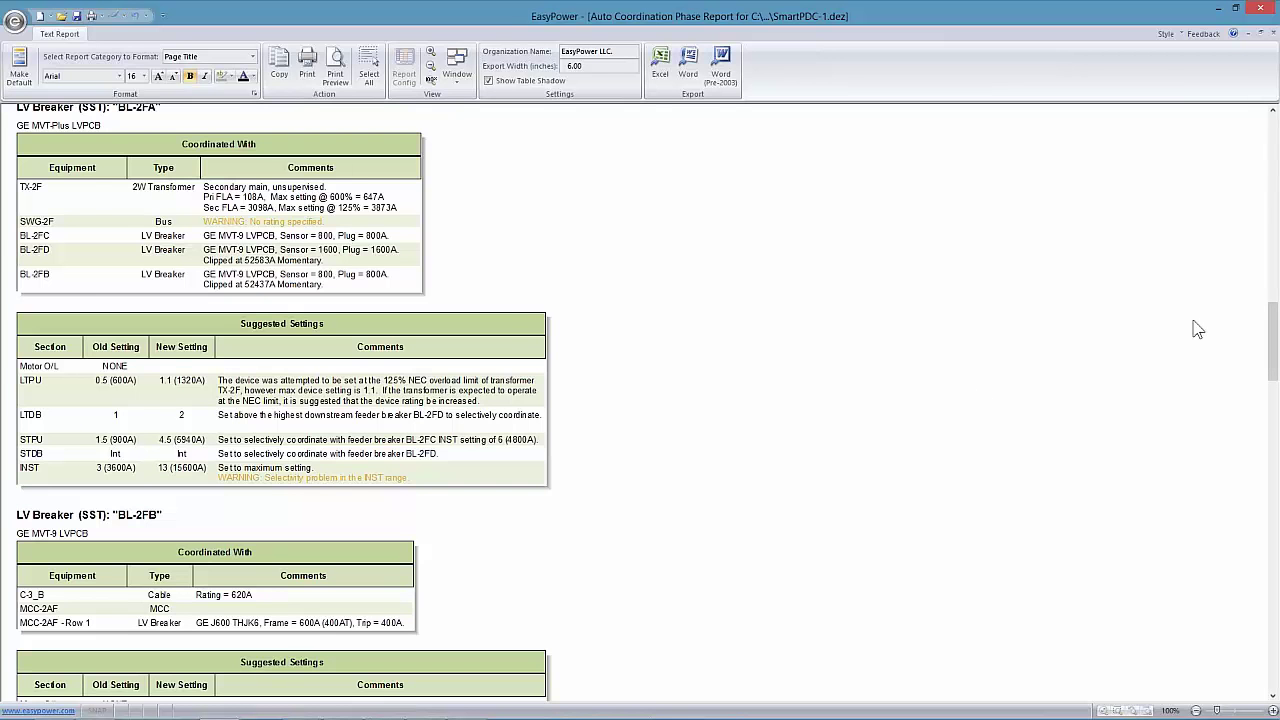
pyautogui.click(14, 21)
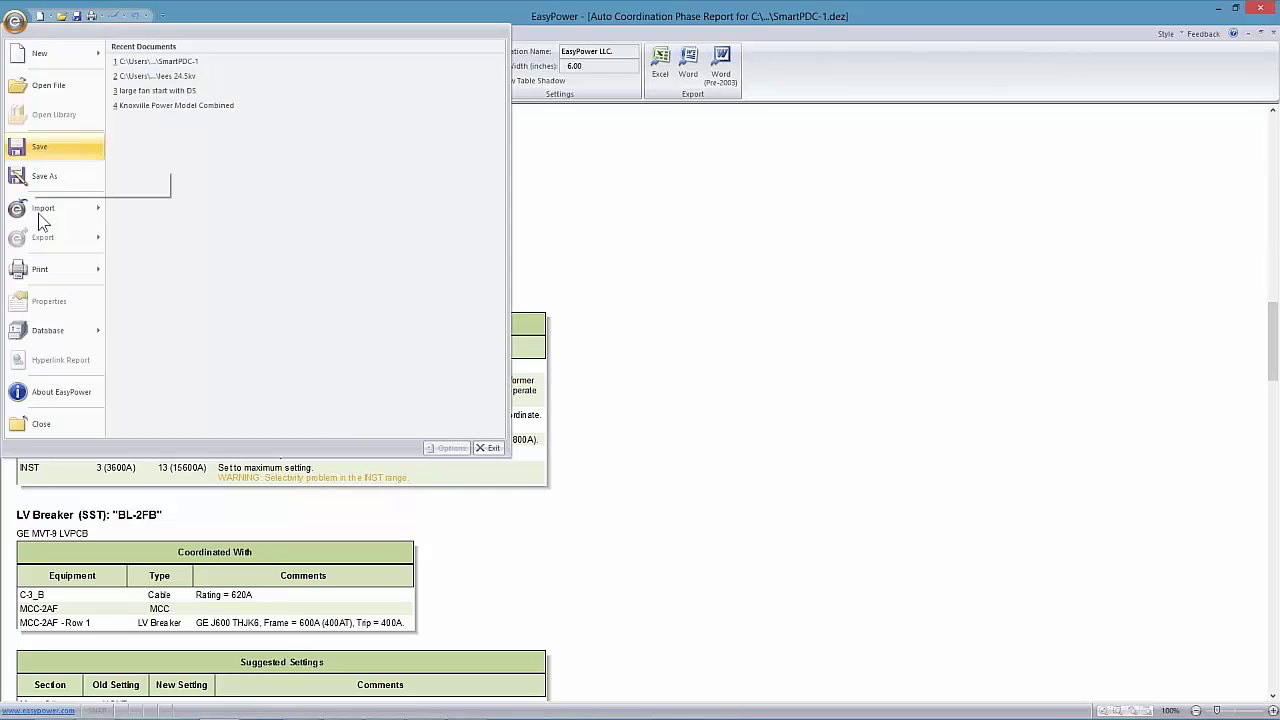
pyautogui.click(46, 423)
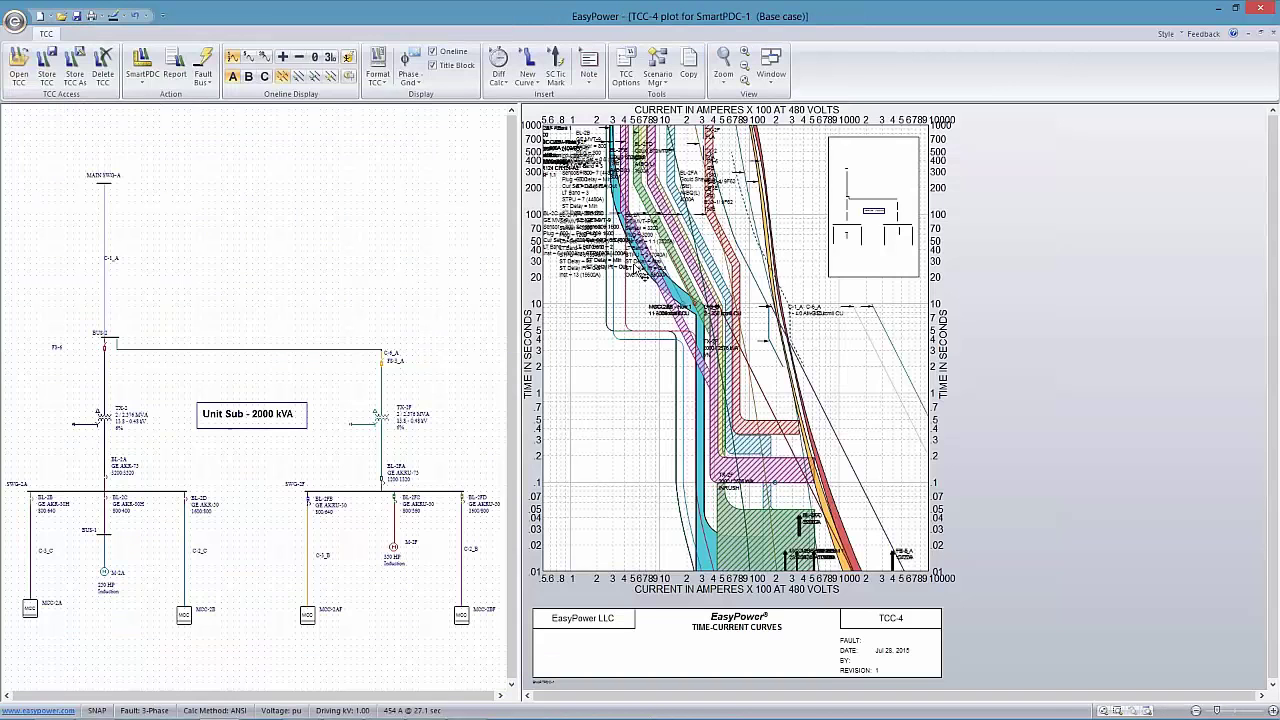
# Close the TCC-4 plot
pyautogui.click(14, 21)
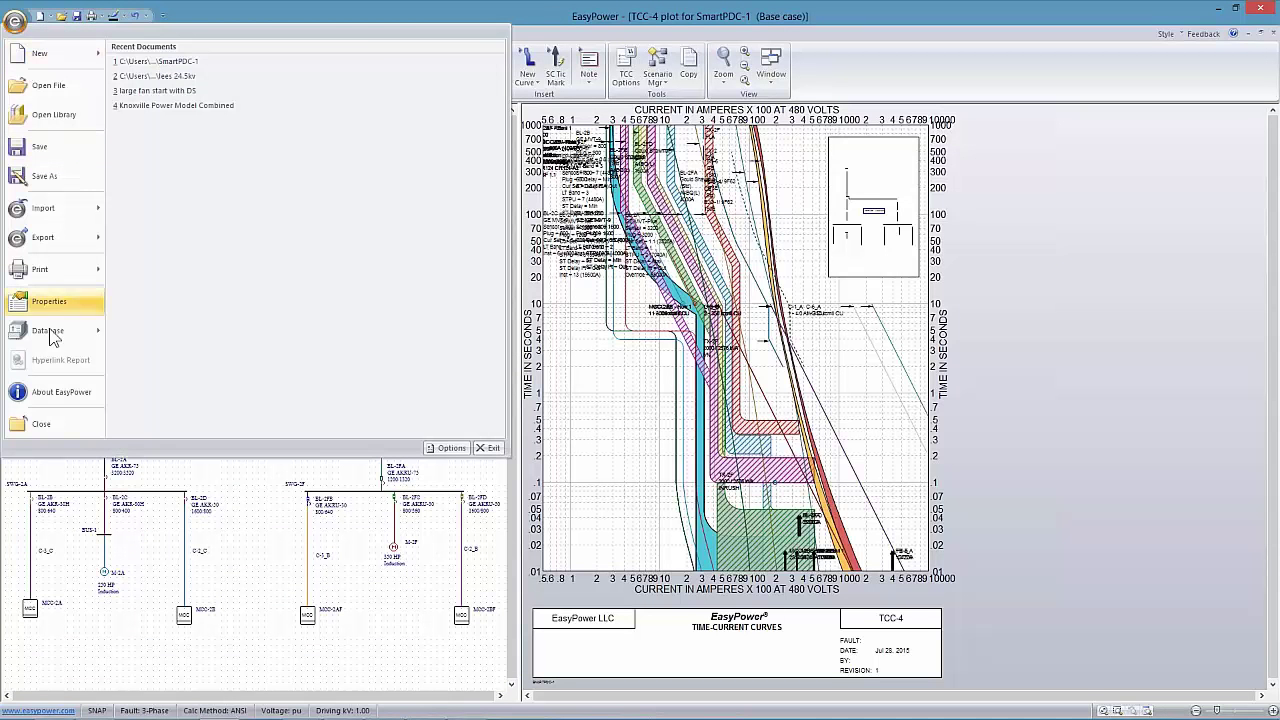
pyautogui.click(43, 423)
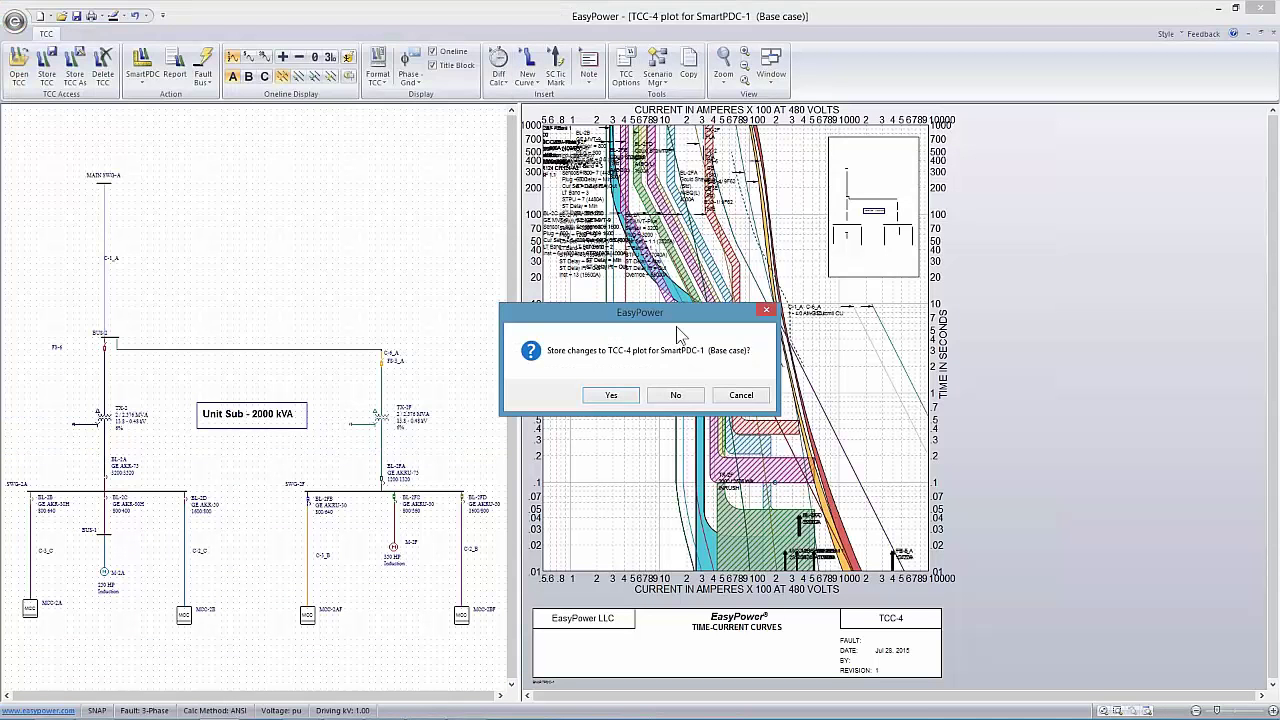